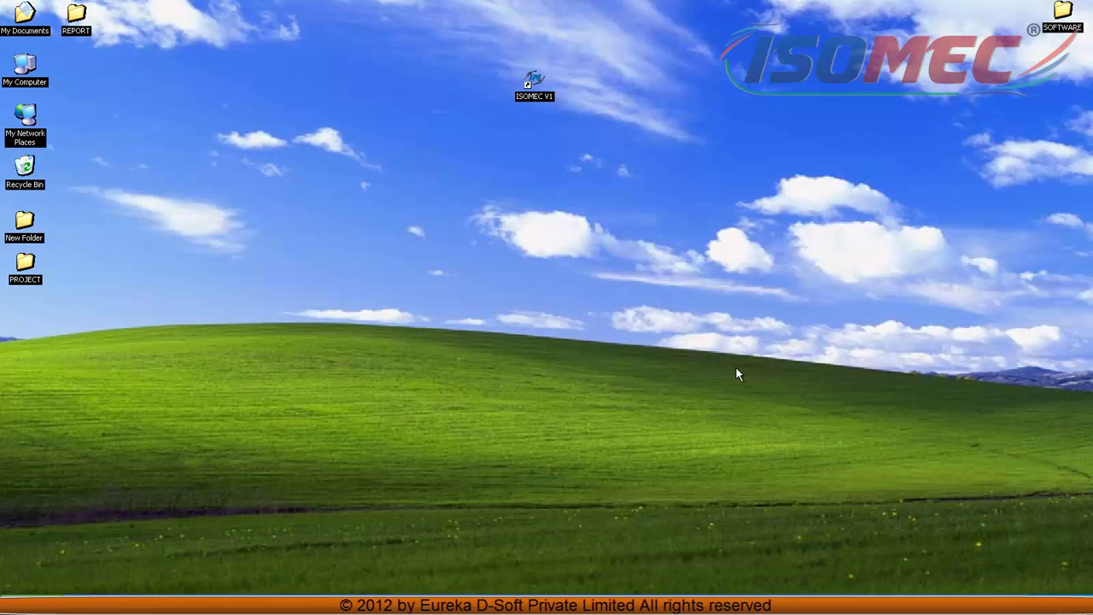
Launch ISOMEC and hide the gray split pane below the drawing area.
{"action": "double_click", "coordinate": [534, 97]}
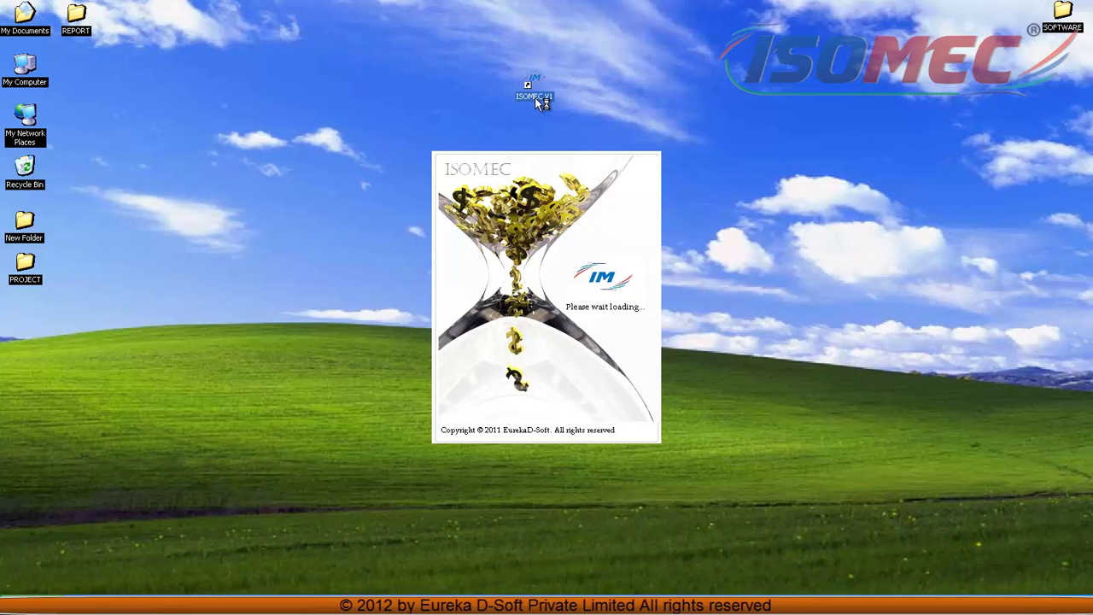
{"action": "left_click", "coordinate": [516, 349]}
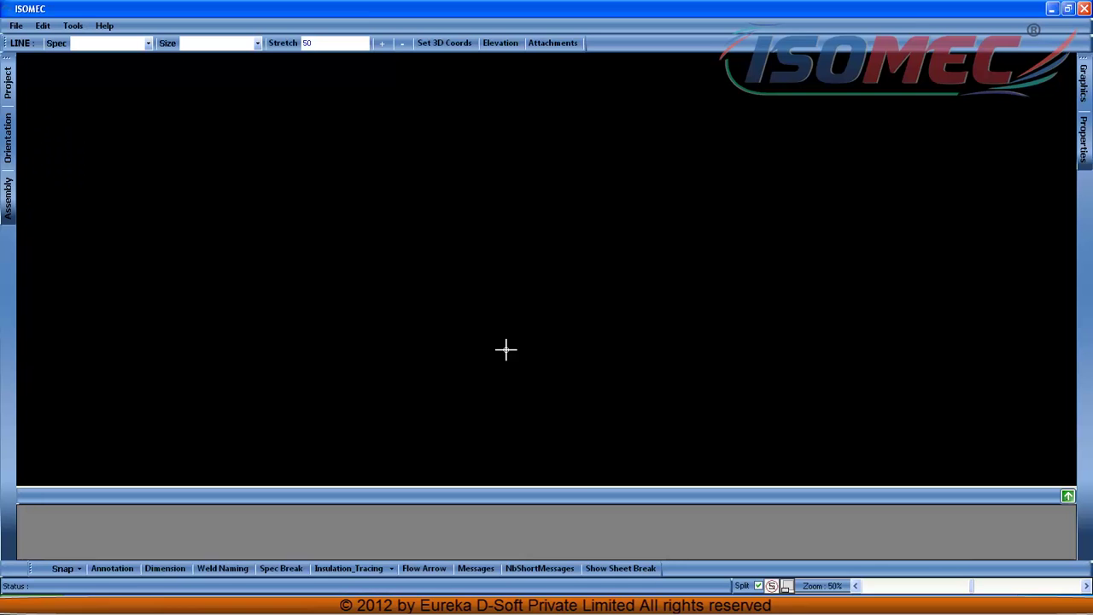
{"action": "left_click", "coordinate": [1068, 496]}
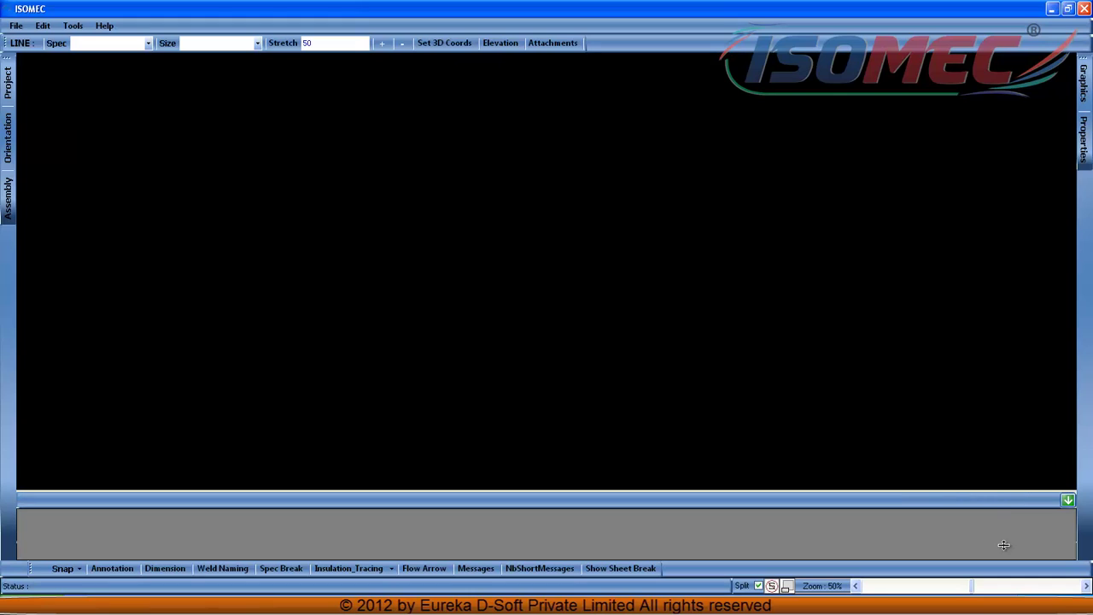
Start a new project named PROJECT and set its location to the Desktop.
{"action": "left_click", "coordinate": [7, 87]}
{"action": "left_click", "coordinate": [15, 25]}
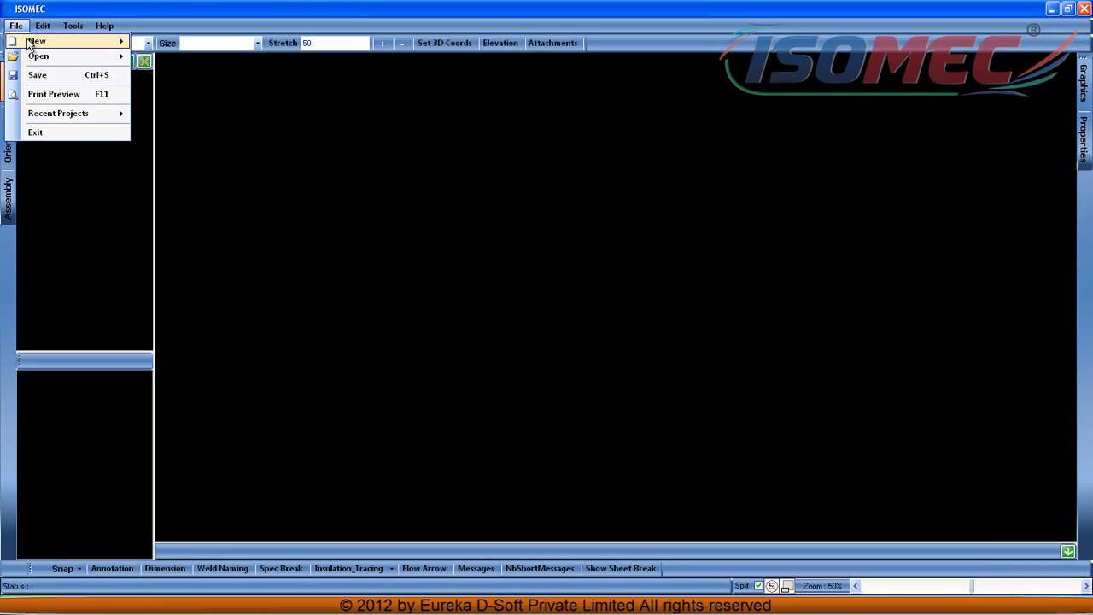
{"action": "mouse_move", "coordinate": [77, 41]}
{"action": "left_click", "coordinate": [162, 42]}
{"action": "left_click", "coordinate": [459, 191]}
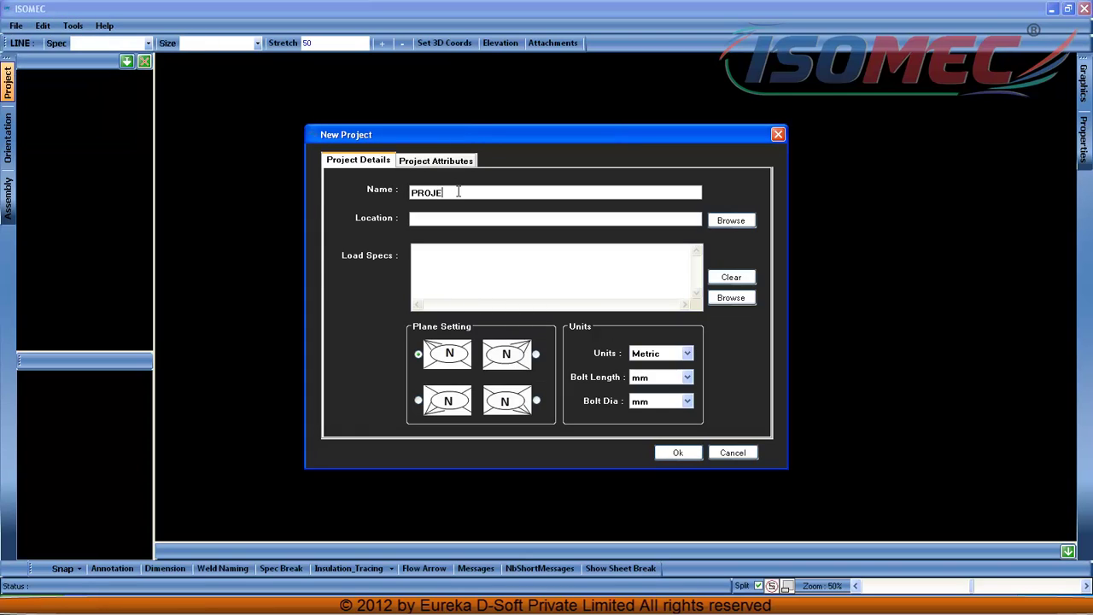
{"action": "left_click", "coordinate": [733, 220]}
{"action": "left_click", "coordinate": [563, 420]}
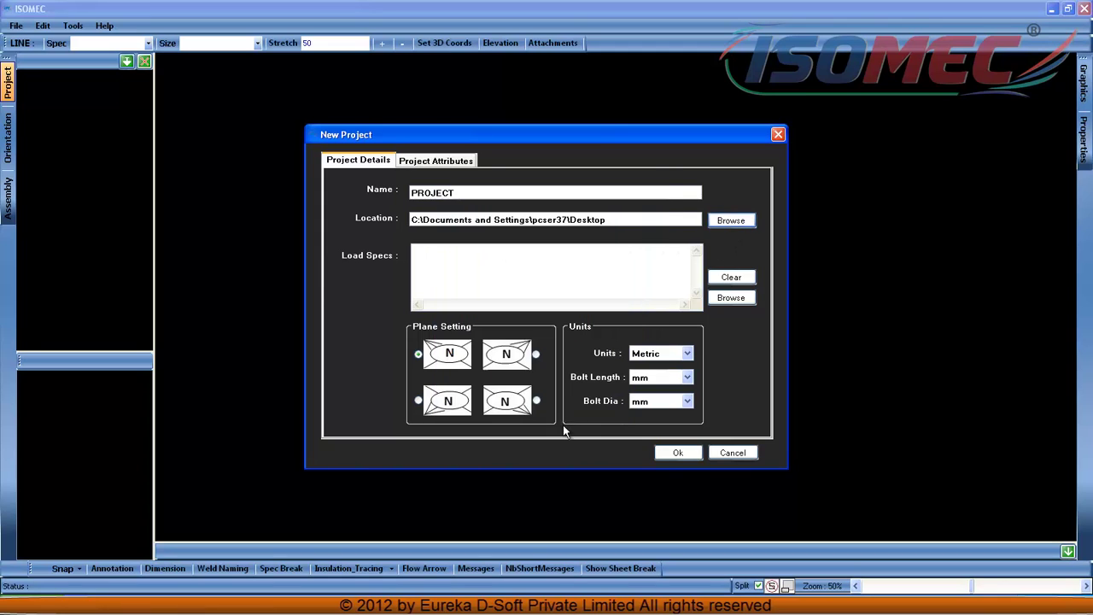
Load the AAA and BBB specs from the Q CLASS SPEC folder, set the plane's north to top right, and create the project.
{"action": "left_click", "coordinate": [731, 297]}
{"action": "left_click", "coordinate": [444, 177]}
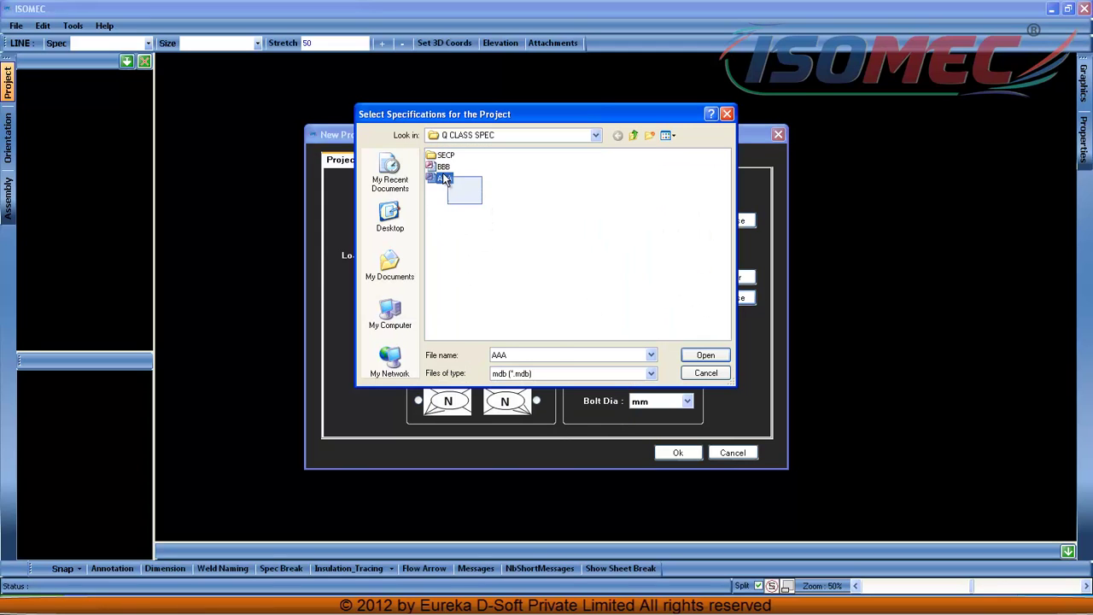
{"action": "left_click", "coordinate": [443, 166], "text": "ctrl"}
{"action": "left_click", "coordinate": [706, 355]}
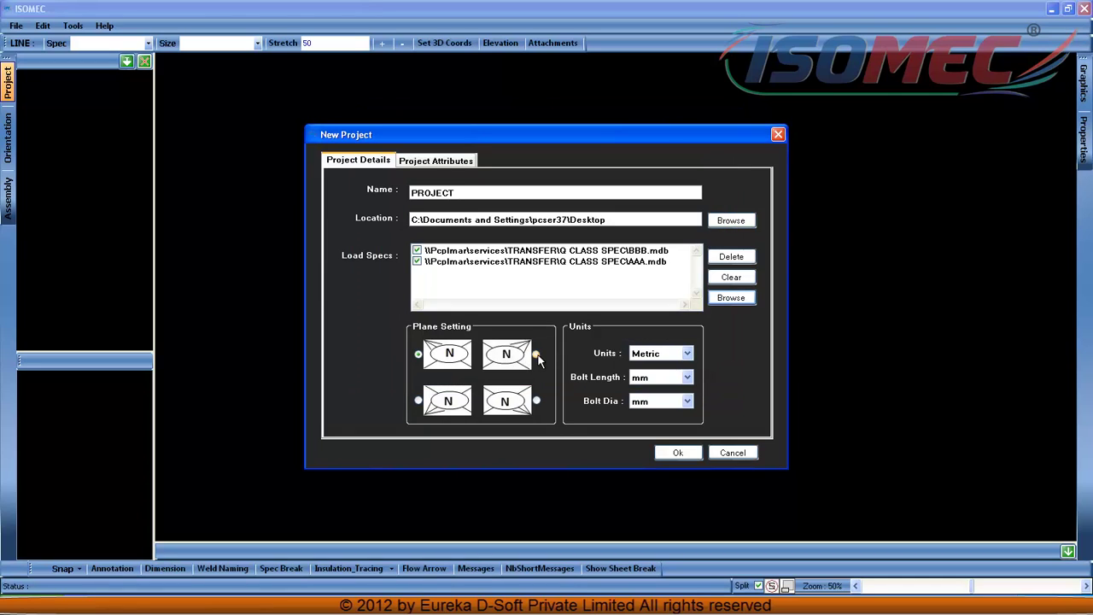
{"action": "left_click", "coordinate": [537, 353]}
{"action": "left_click", "coordinate": [678, 453]}
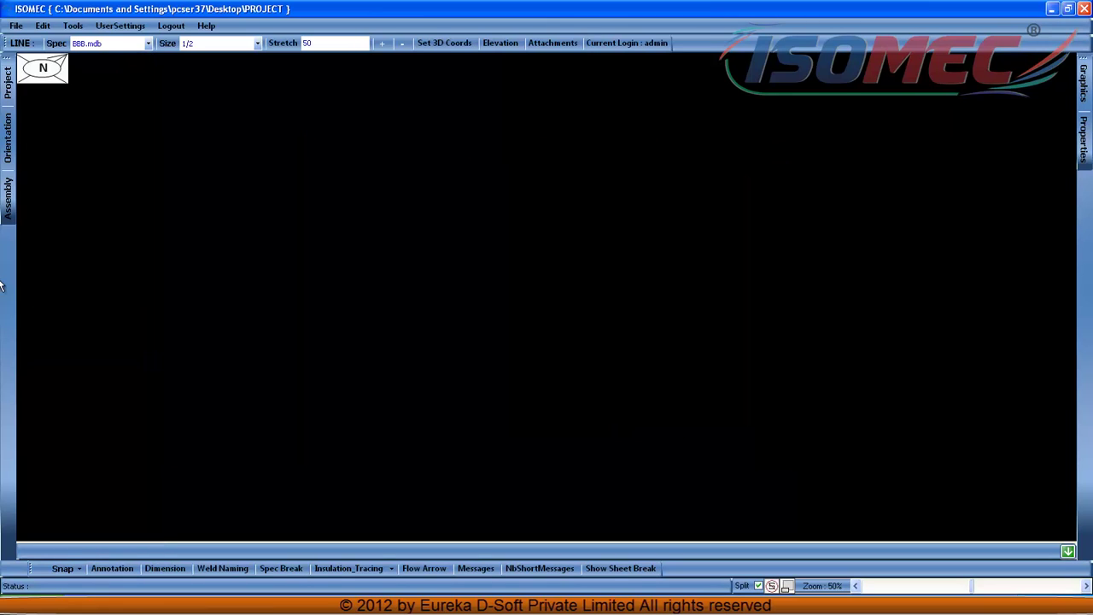
Enable the INFC folder in the project tree and add revisions R00 and R01.
{"action": "left_click", "coordinate": [8, 93]}
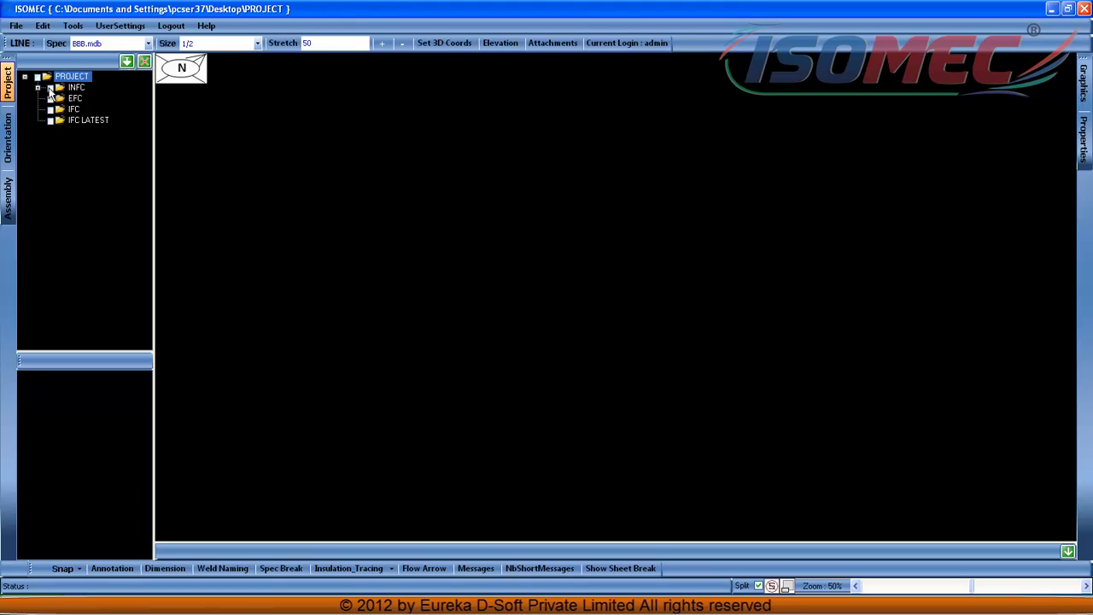
{"action": "left_click", "coordinate": [51, 88]}
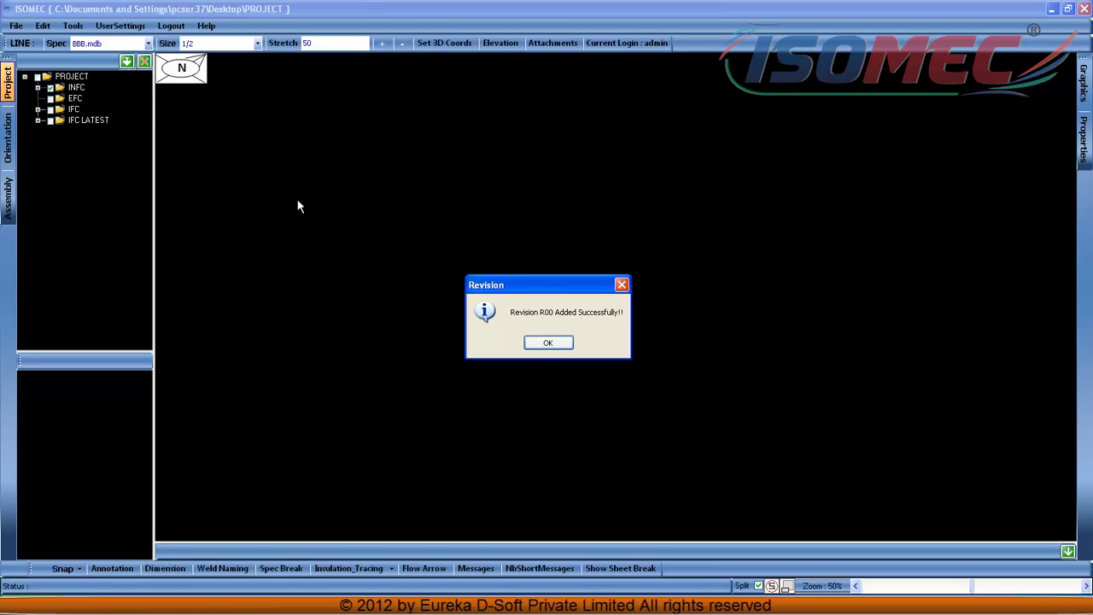
{"action": "left_click", "coordinate": [557, 343]}
{"action": "right_click", "coordinate": [75, 89]}
{"action": "left_click", "coordinate": [110, 97]}
{"action": "left_click", "coordinate": [545, 343]}
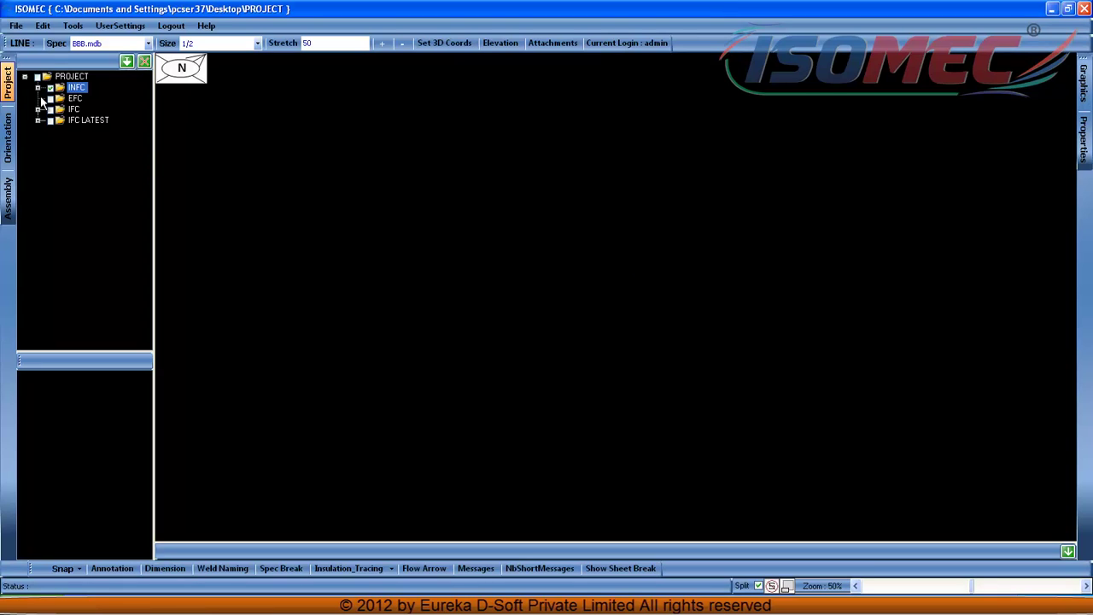
Start a new line in the R folder under INFC and set its size to 6".
{"action": "left_click", "coordinate": [38, 88]}
{"action": "right_click", "coordinate": [68, 100]}
{"action": "left_click", "coordinate": [105, 108]}
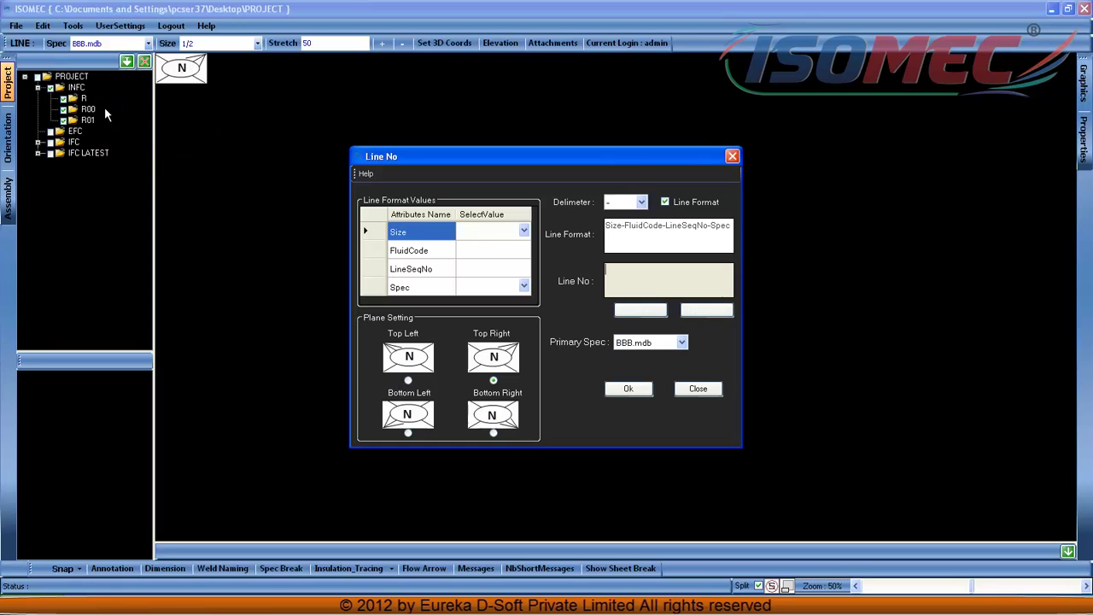
{"action": "left_click", "coordinate": [527, 236]}
{"action": "left_click", "coordinate": [525, 232]}
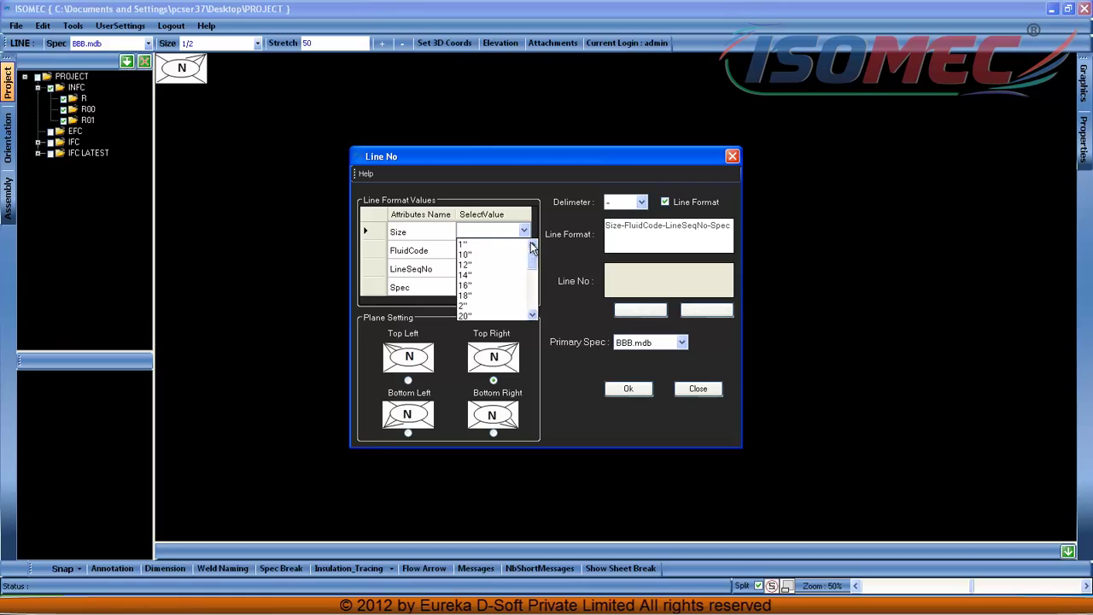
{"action": "scroll", "coordinate": [501, 291], "scroll_direction": "down", "scroll_amount": 5}
{"action": "left_click", "coordinate": [491, 305]}
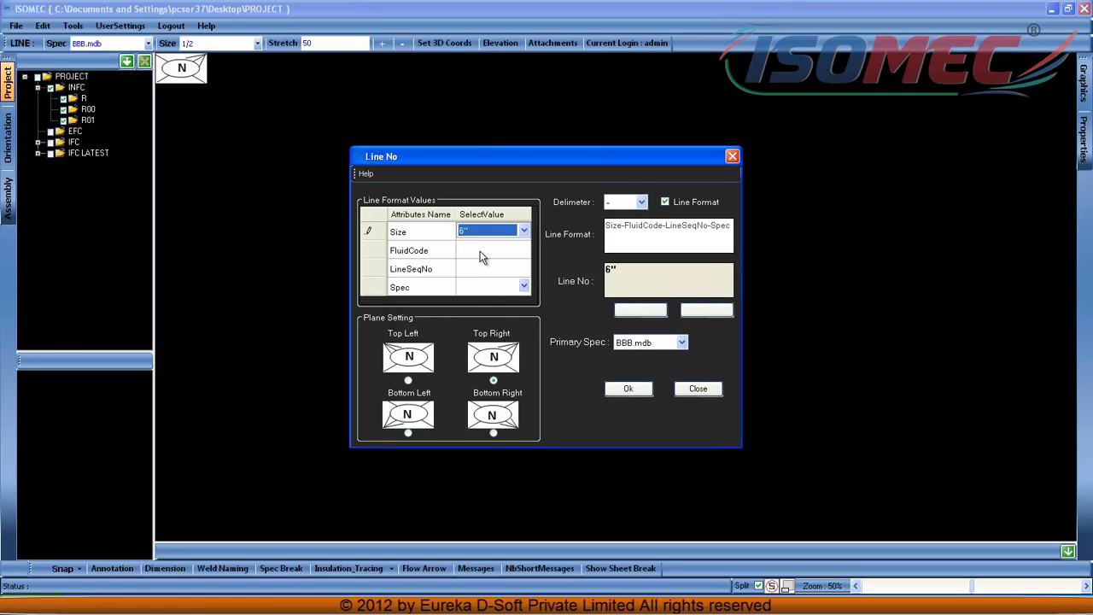
Give the 6" line fluid code P, line sequence number 95008 and spec AAA.
{"action": "left_click", "coordinate": [484, 249]}
{"action": "type", "text": "P"}
{"action": "left_click", "coordinate": [479, 269]}
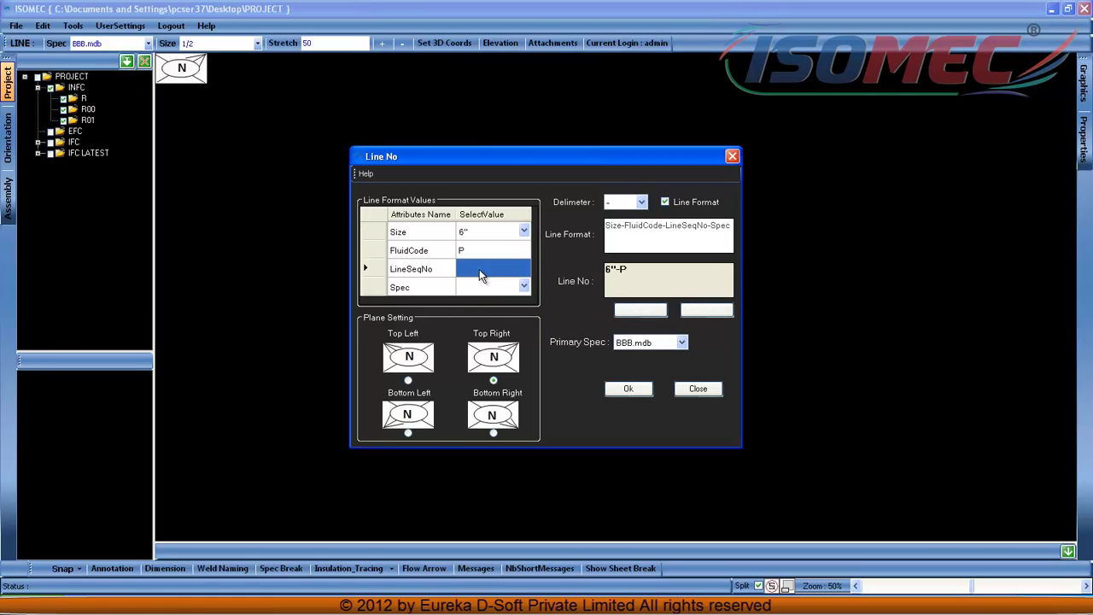
{"action": "type", "text": "95008"}
{"action": "left_click", "coordinate": [524, 289]}
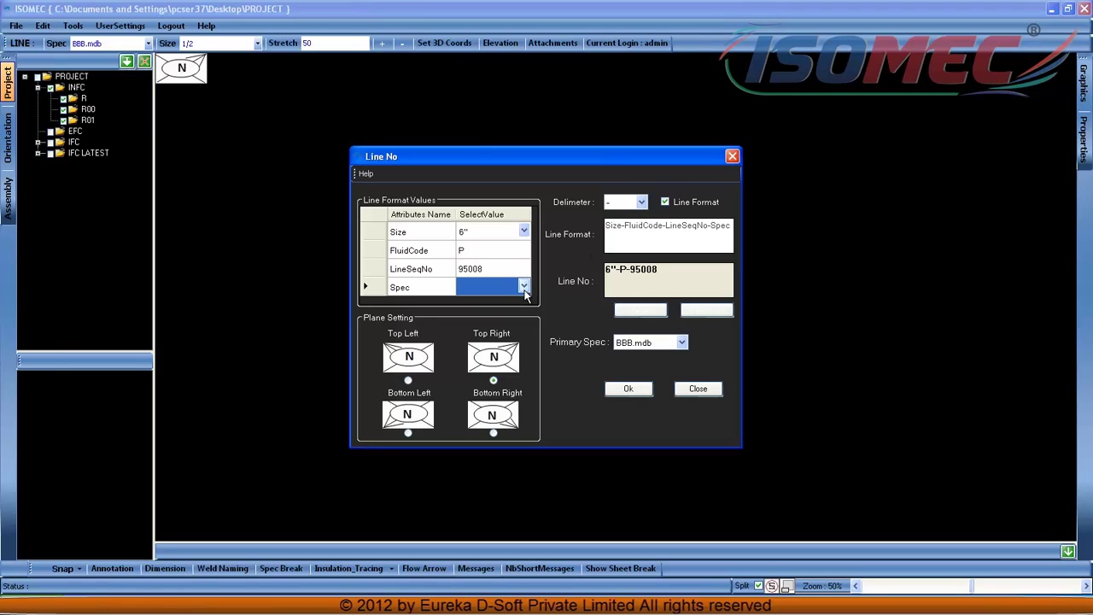
{"action": "left_click", "coordinate": [524, 289]}
{"action": "left_click", "coordinate": [495, 316]}
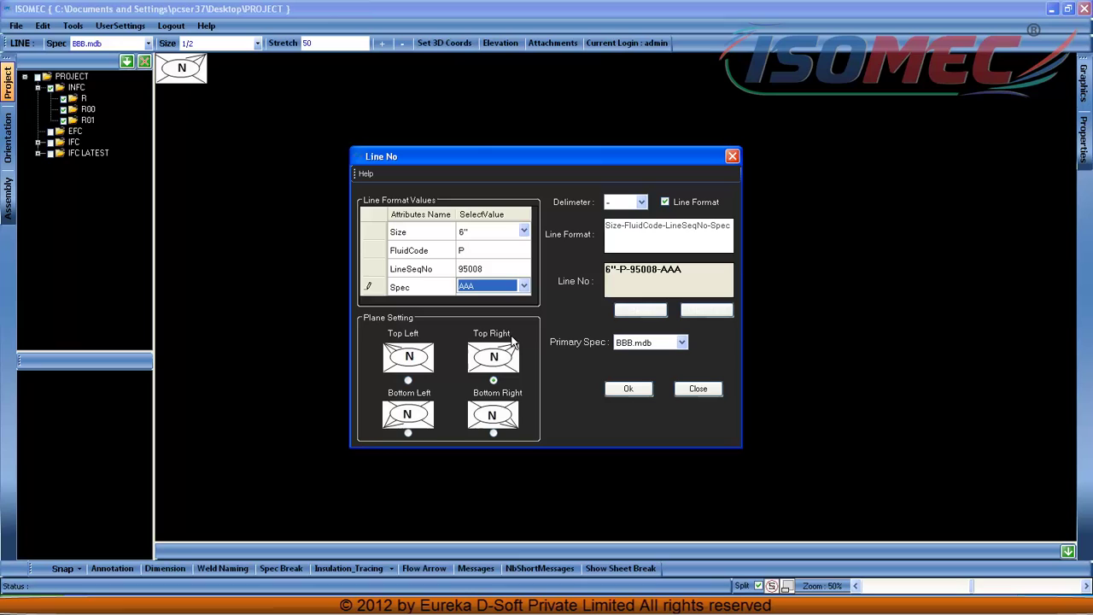
Choose AAA.mdb as the primary spec and create the line 6"-P-95008-AAA.
{"action": "left_click", "coordinate": [682, 343]}
{"action": "left_click", "coordinate": [648, 372]}
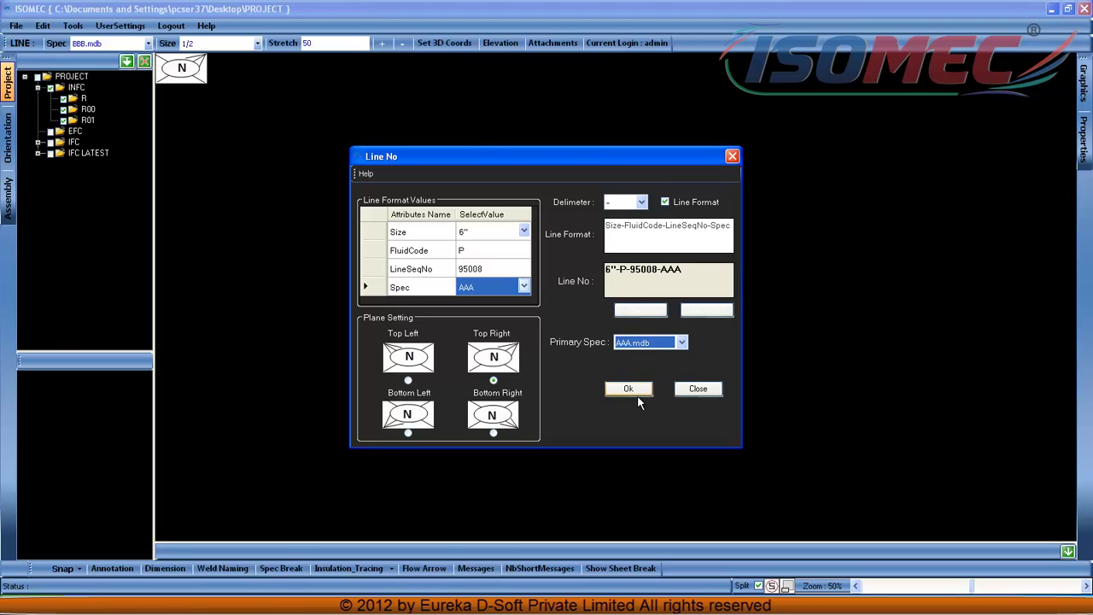
{"action": "left_click", "coordinate": [629, 389]}
{"action": "left_click", "coordinate": [549, 343]}
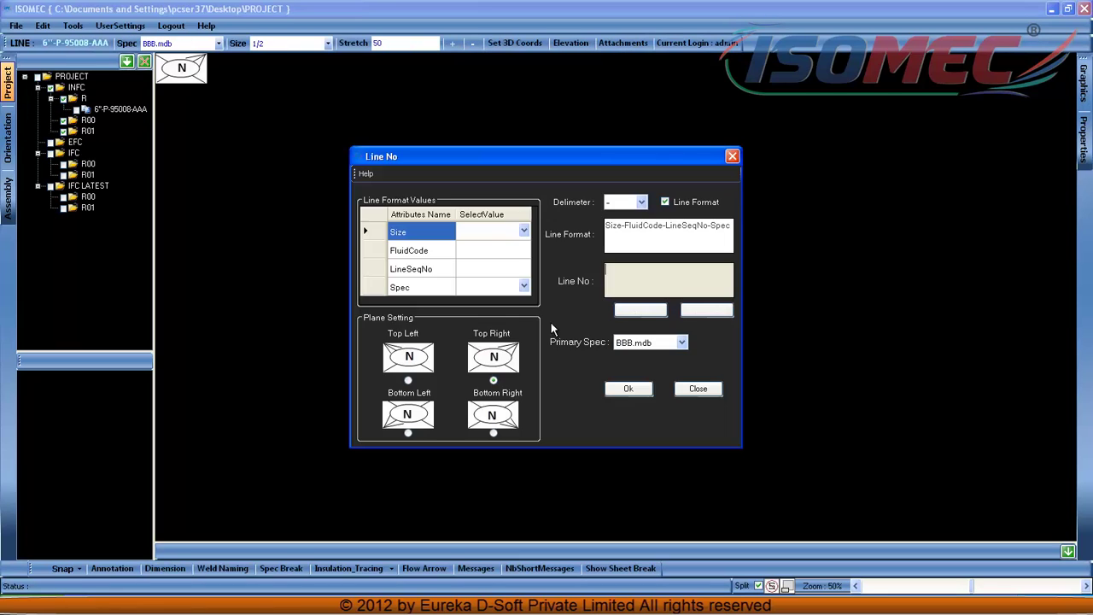
Define the second line with size 8" and fluid code P.
{"action": "left_click", "coordinate": [521, 232]}
{"action": "left_click", "coordinate": [522, 232]}
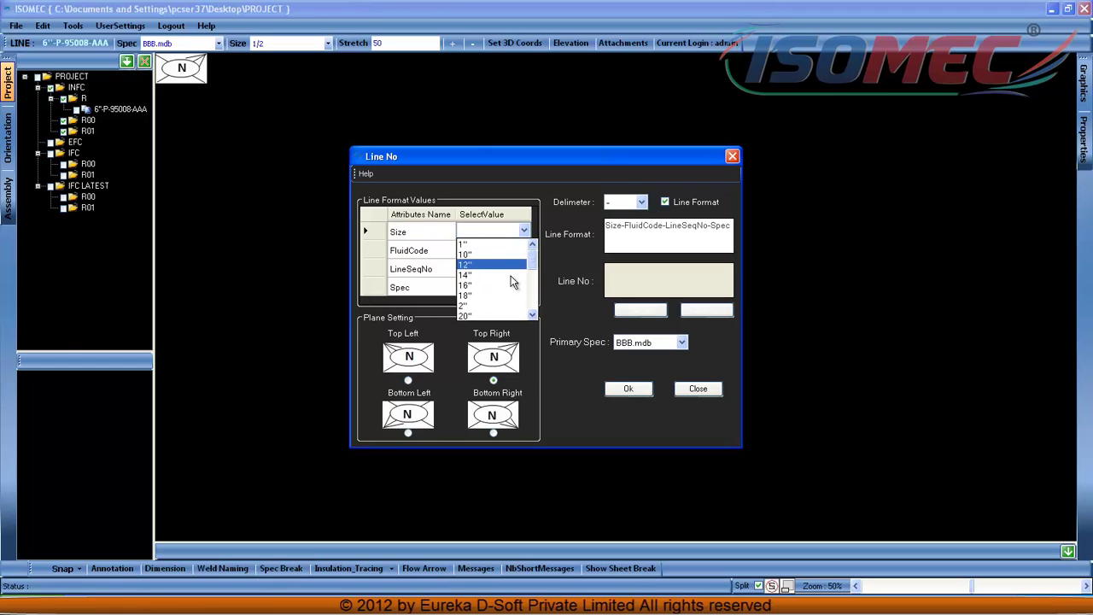
{"action": "left_click_drag", "start_coordinate": [532, 260], "coordinate": [533, 307]}
{"action": "left_click", "coordinate": [498, 317]}
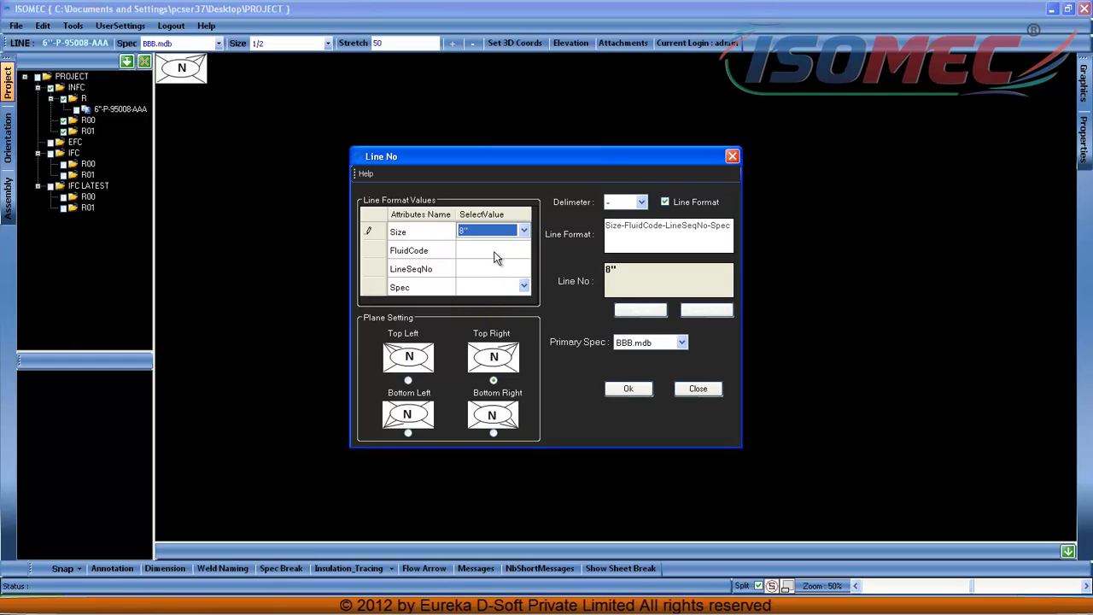
{"action": "left_click", "coordinate": [494, 253]}
{"action": "type", "text": "P"}
Set the 8" line's sequence number to 75000 and its spec to AAA.
{"action": "left_click", "coordinate": [469, 270]}
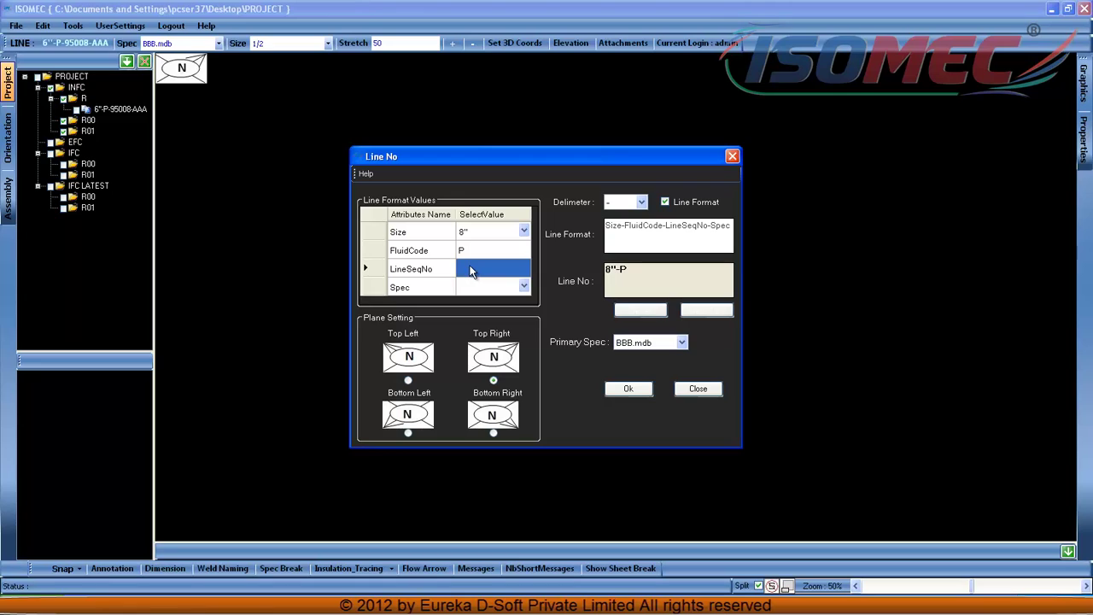
{"action": "type", "text": "75000"}
{"action": "left_click", "coordinate": [523, 292]}
{"action": "left_click", "coordinate": [523, 287]}
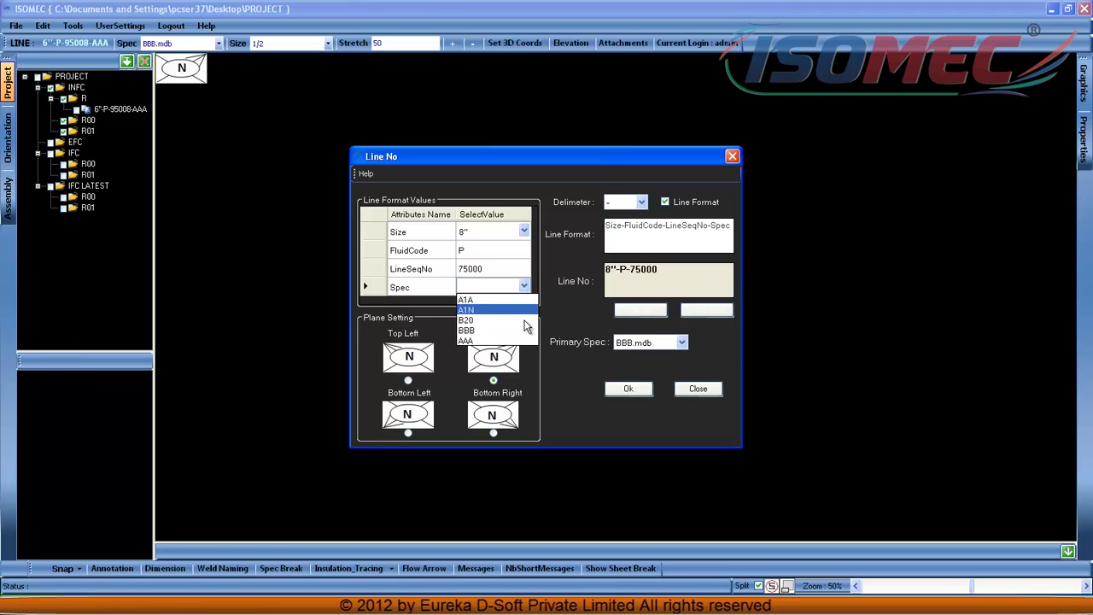
{"action": "left_click", "coordinate": [504, 338]}
Choose AAA.mdb as the primary spec and create the line 8"-P-75000-AAA.
{"action": "left_click", "coordinate": [653, 344]}
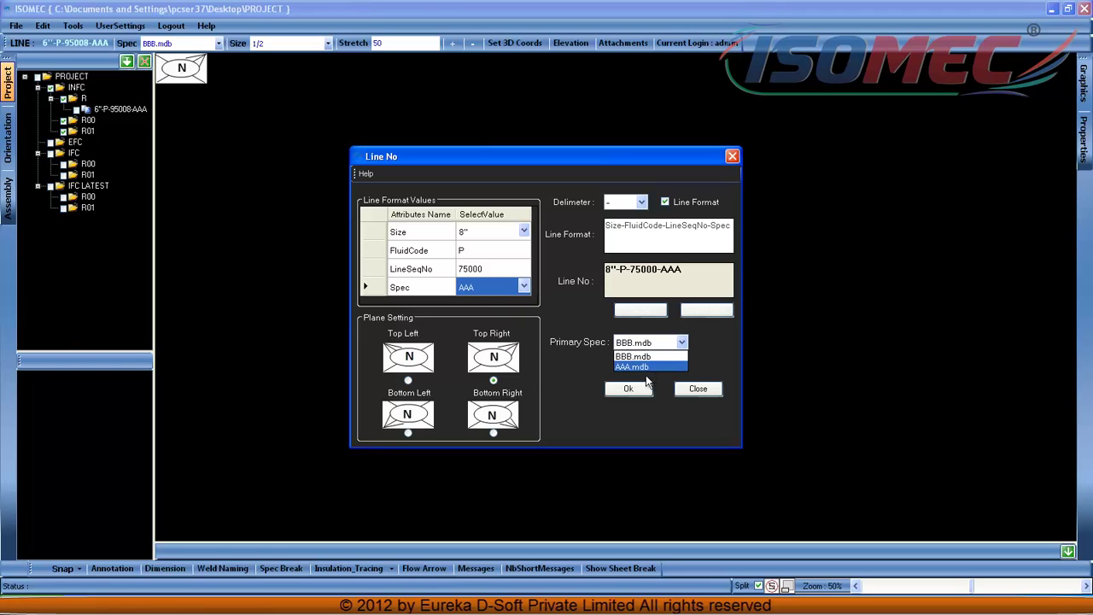
{"action": "left_click", "coordinate": [639, 366]}
{"action": "left_click", "coordinate": [630, 390]}
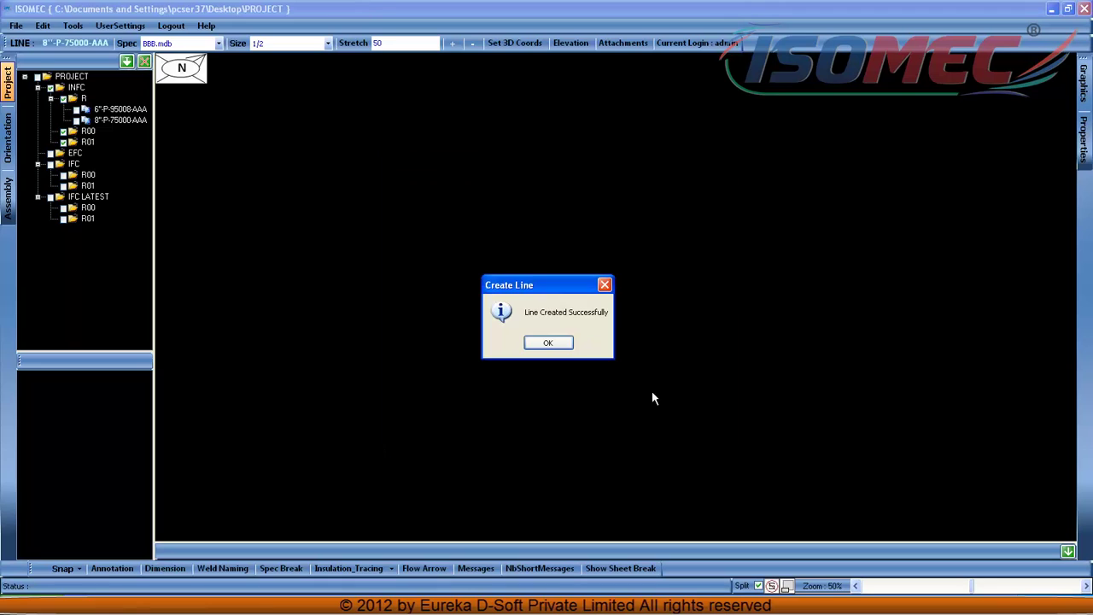
{"action": "left_click", "coordinate": [556, 344]}
Define the third line with size 10" and fluid code P.
{"action": "left_click", "coordinate": [523, 231]}
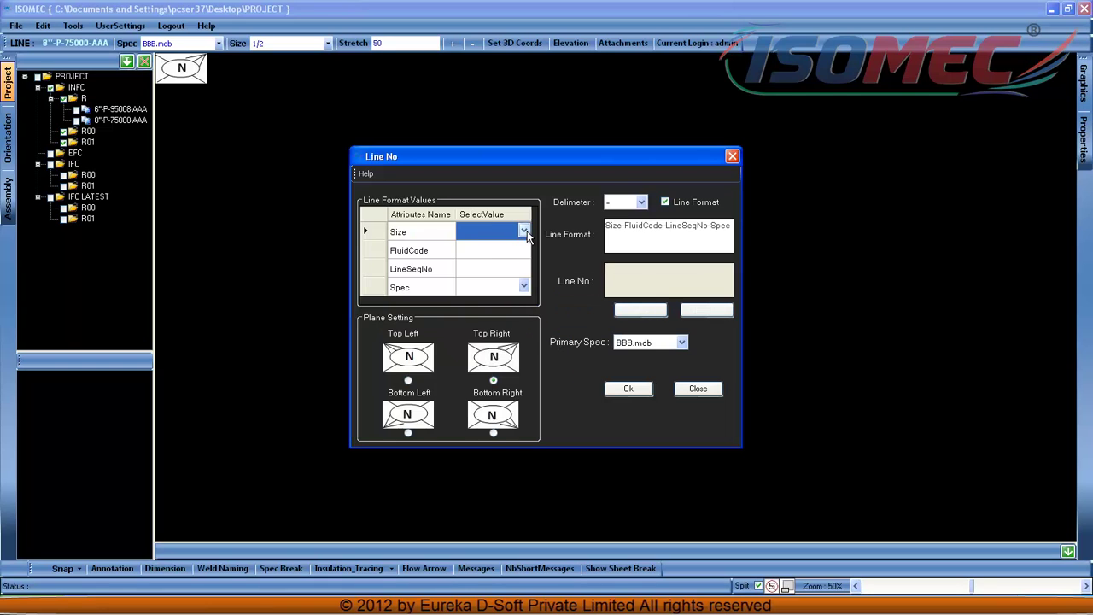
{"action": "left_click", "coordinate": [523, 232]}
{"action": "left_click", "coordinate": [491, 253]}
{"action": "left_click", "coordinate": [492, 251]}
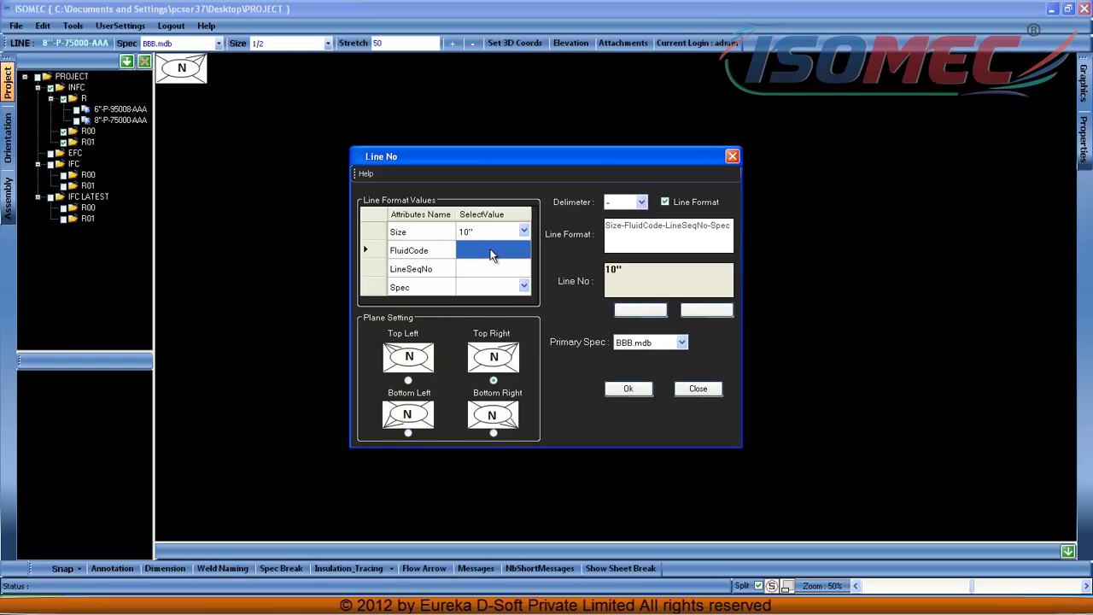
{"action": "type", "text": "P"}
Set the 10" line's sequence number to 65000 and its spec to AAA.
{"action": "left_click", "coordinate": [486, 272]}
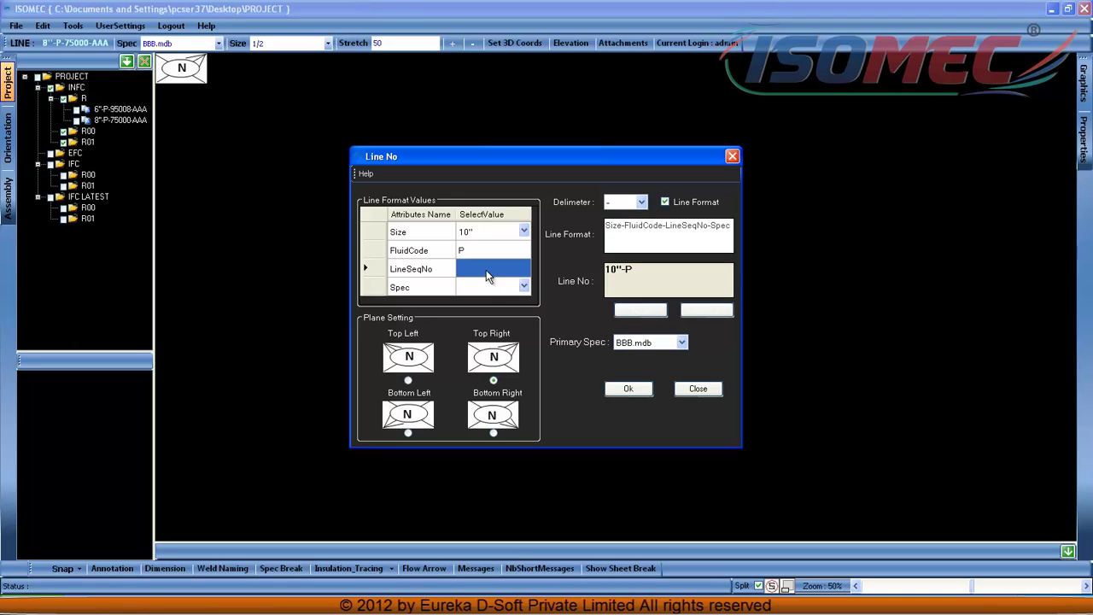
{"action": "left_click", "coordinate": [486, 270]}
{"action": "type", "text": "65000"}
{"action": "left_click", "coordinate": [523, 287]}
{"action": "left_click", "coordinate": [523, 287]}
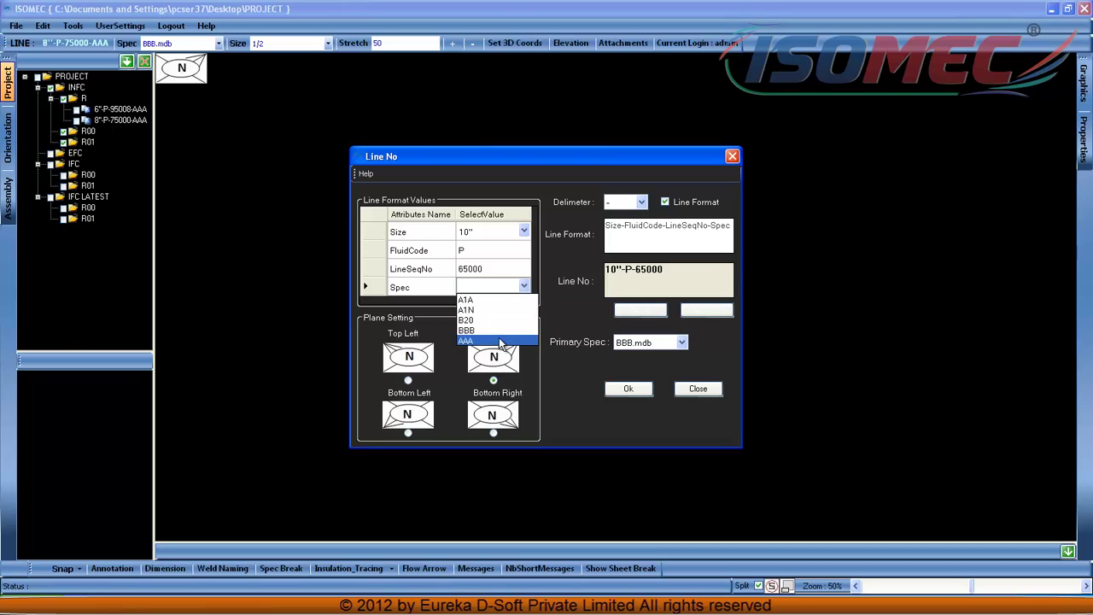
{"action": "left_click", "coordinate": [503, 341]}
Choose AAA.mdb as the primary spec and create the line 10"-P-65000-AAA.
{"action": "left_click", "coordinate": [649, 342]}
{"action": "left_click", "coordinate": [642, 368]}
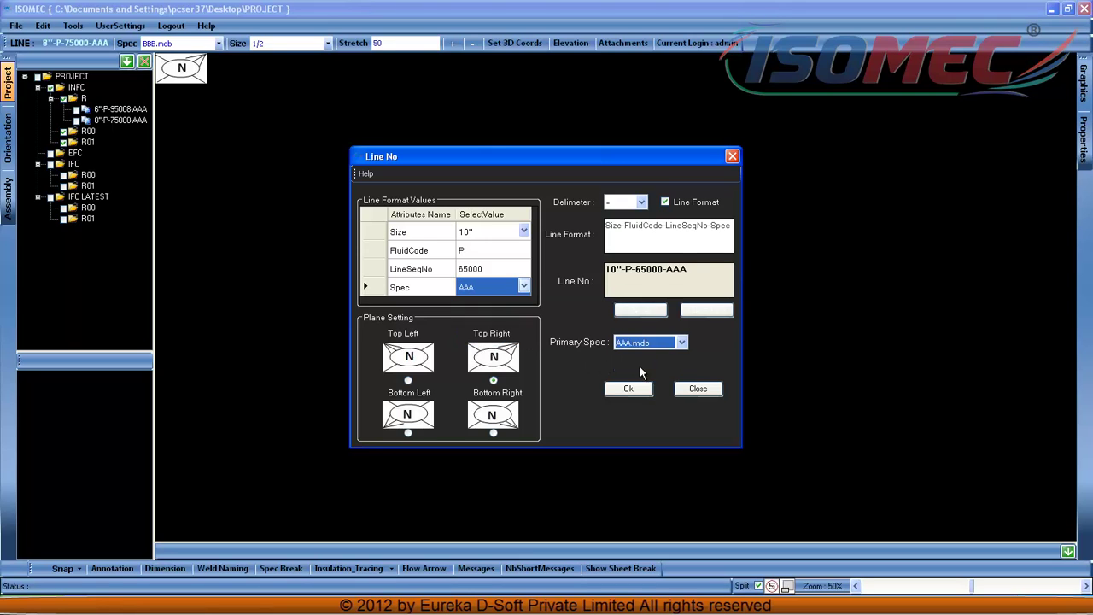
{"action": "left_click", "coordinate": [632, 388]}
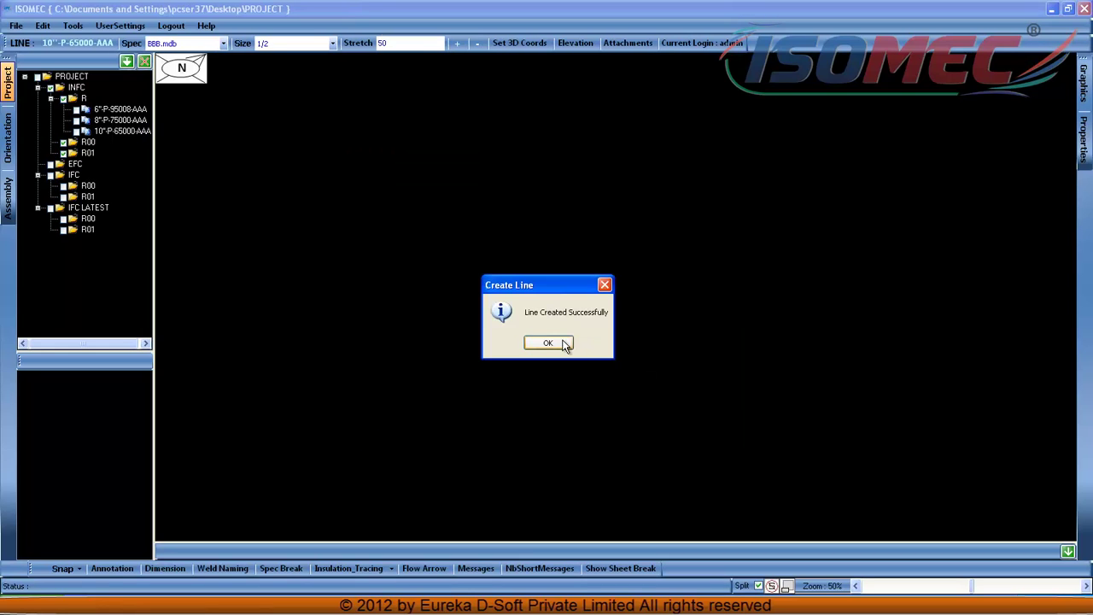
{"action": "left_click", "coordinate": [565, 343]}
Define the fourth line with size 12" and fluid code P.
{"action": "left_click", "coordinate": [524, 231]}
{"action": "left_click", "coordinate": [523, 231]}
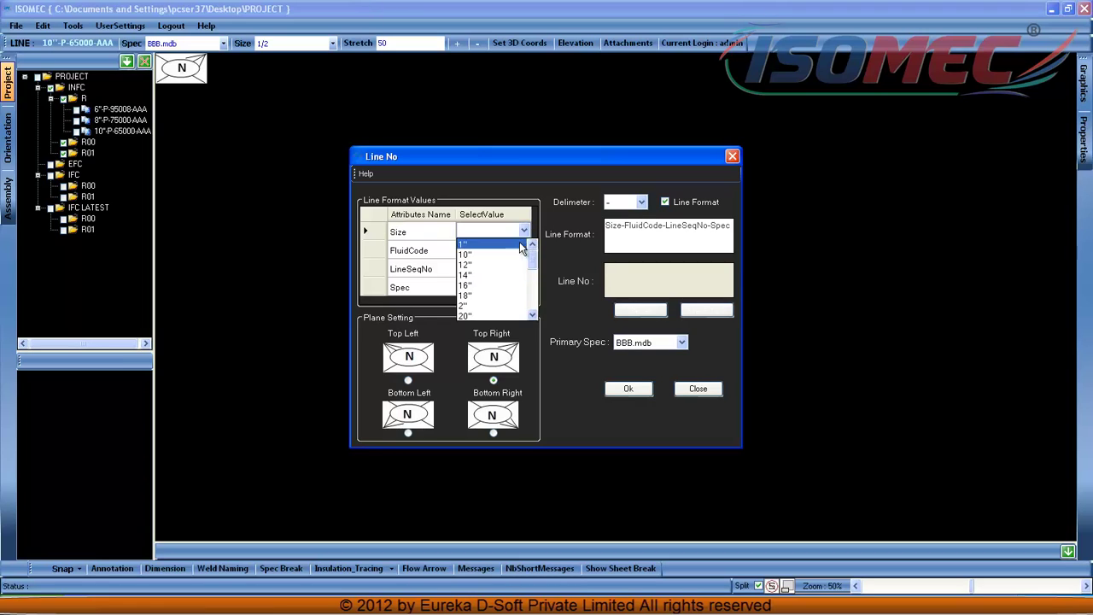
{"action": "left_click", "coordinate": [506, 273]}
{"action": "left_click", "coordinate": [489, 249]}
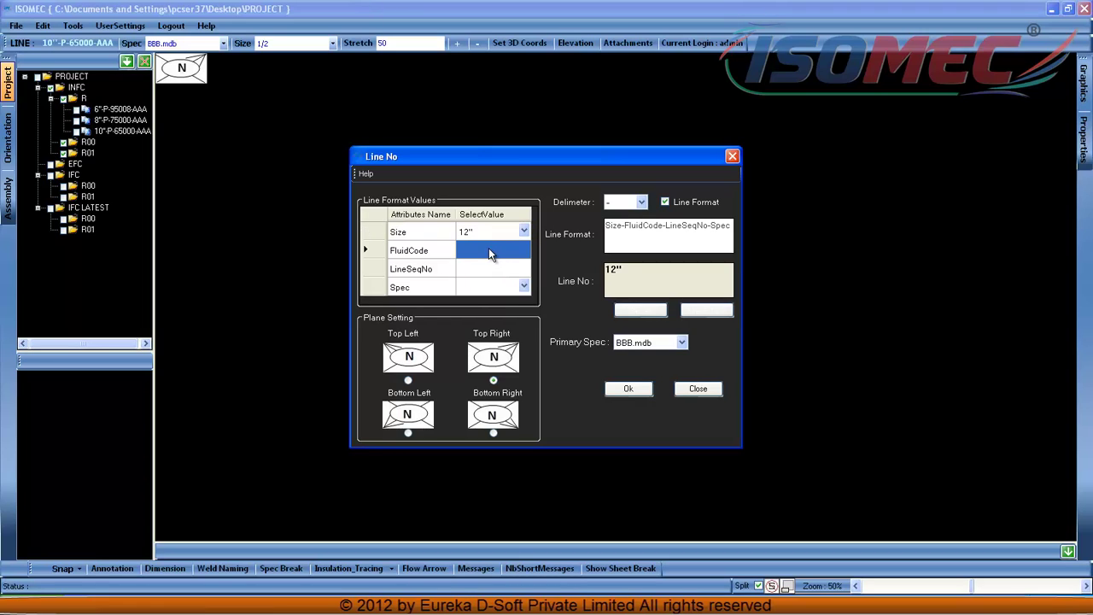
{"action": "type", "text": "P"}
Set the 12" line's sequence number to 35000 and its spec to AAA.
{"action": "left_click", "coordinate": [489, 272]}
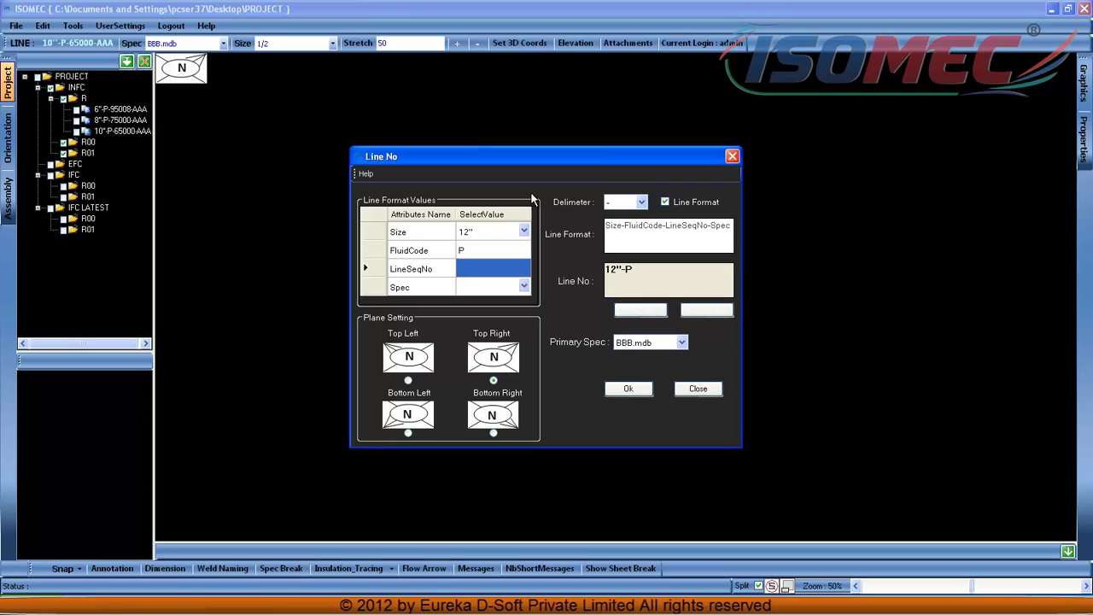
{"action": "type", "text": "35000"}
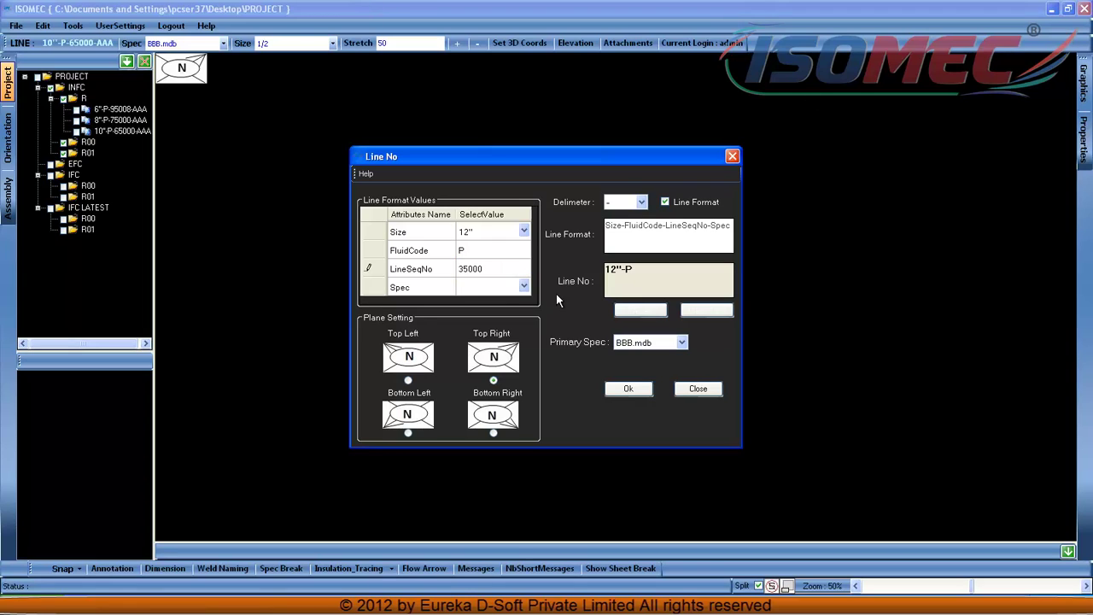
{"action": "left_click", "coordinate": [513, 287]}
{"action": "left_click", "coordinate": [523, 286]}
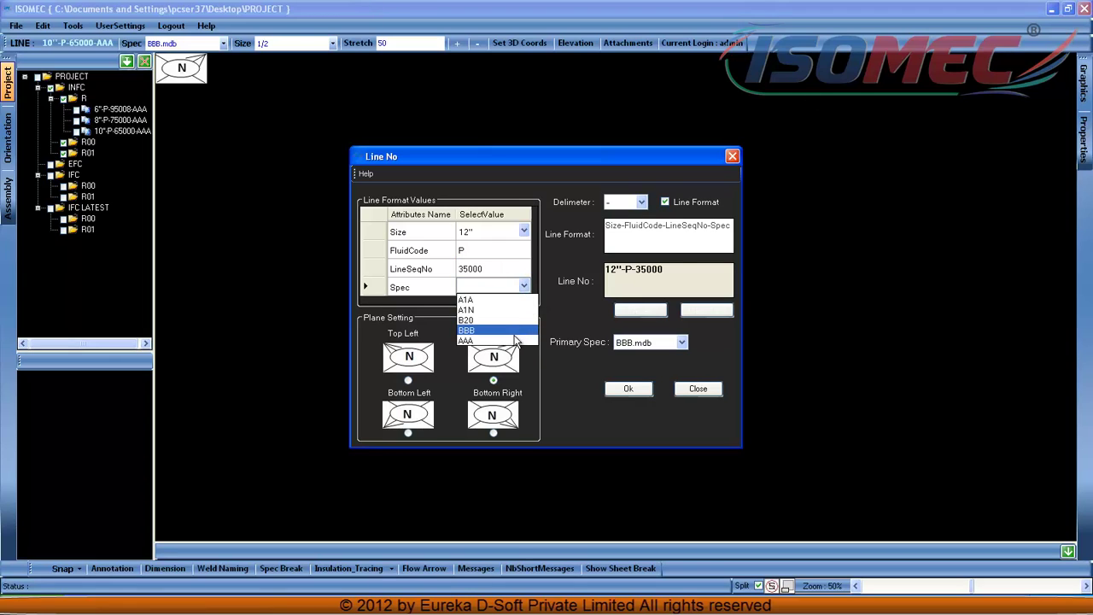
{"action": "left_click", "coordinate": [515, 340]}
Choose AAA.mdb as the primary spec, create the line 12"-P-35000-AAA, and finish line creation.
{"action": "left_click", "coordinate": [650, 341]}
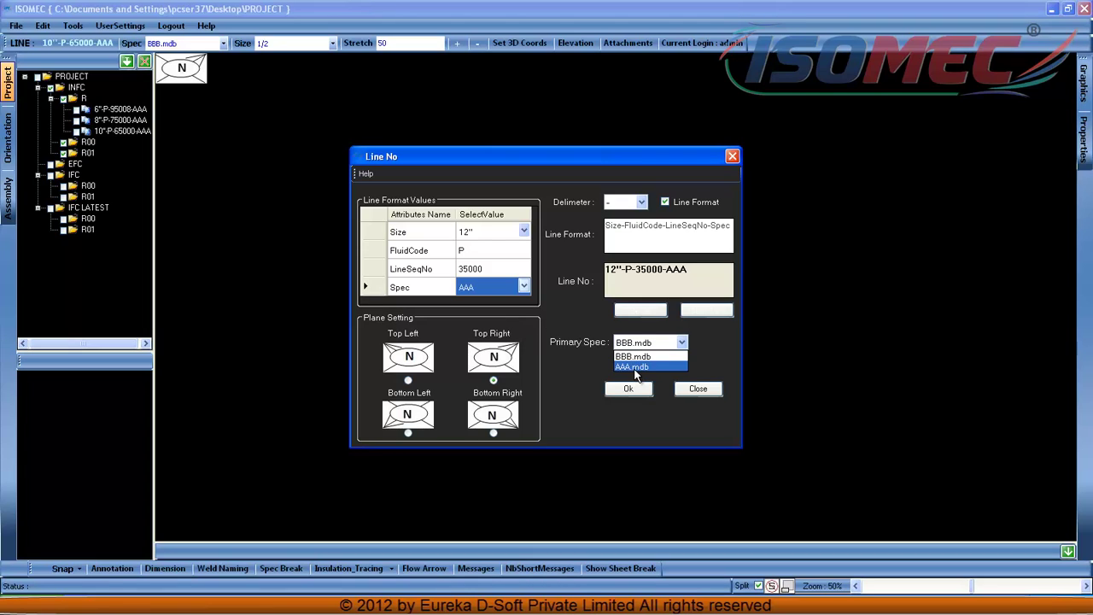
{"action": "left_click", "coordinate": [639, 360]}
{"action": "left_click", "coordinate": [630, 390]}
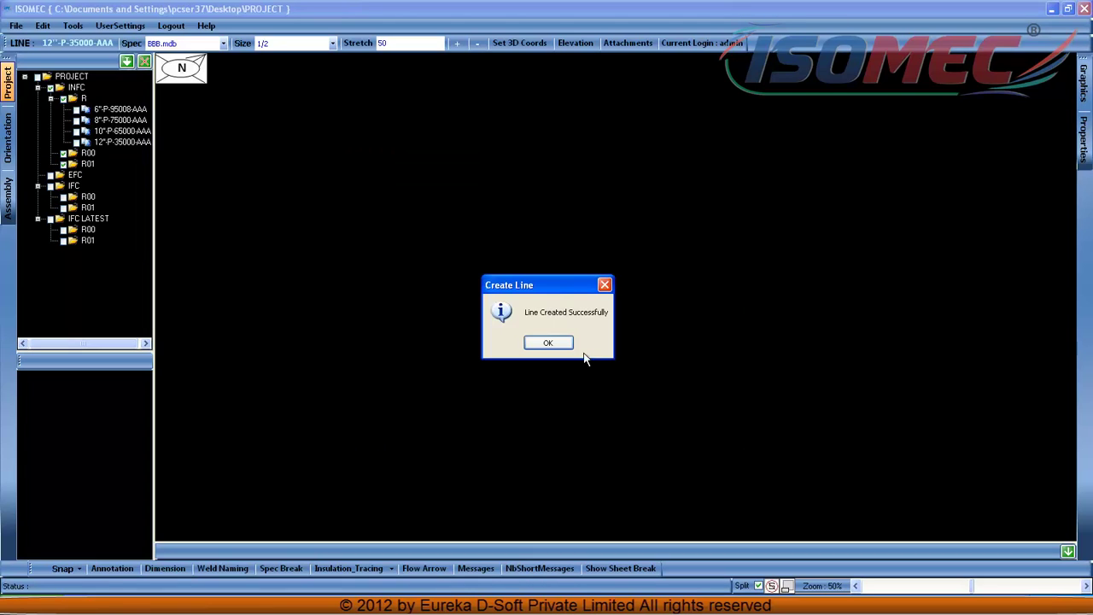
{"action": "left_click", "coordinate": [563, 345]}
{"action": "left_click", "coordinate": [712, 391]}
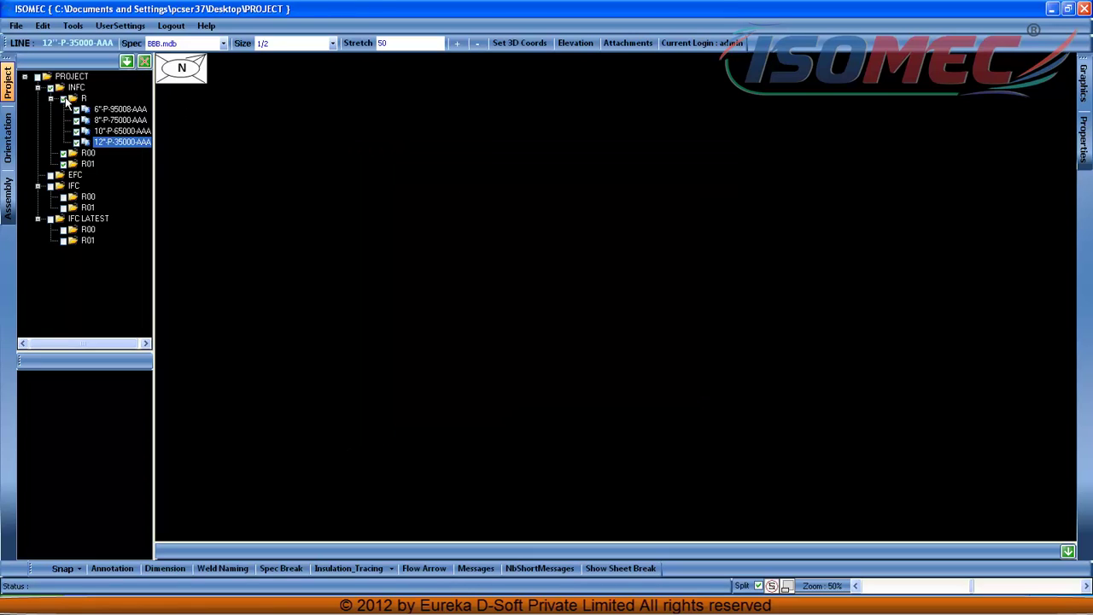
Move all four lines in the INFC folder's R node to revision R00.
{"action": "right_click", "coordinate": [69, 100]}
{"action": "left_click", "coordinate": [103, 120]}
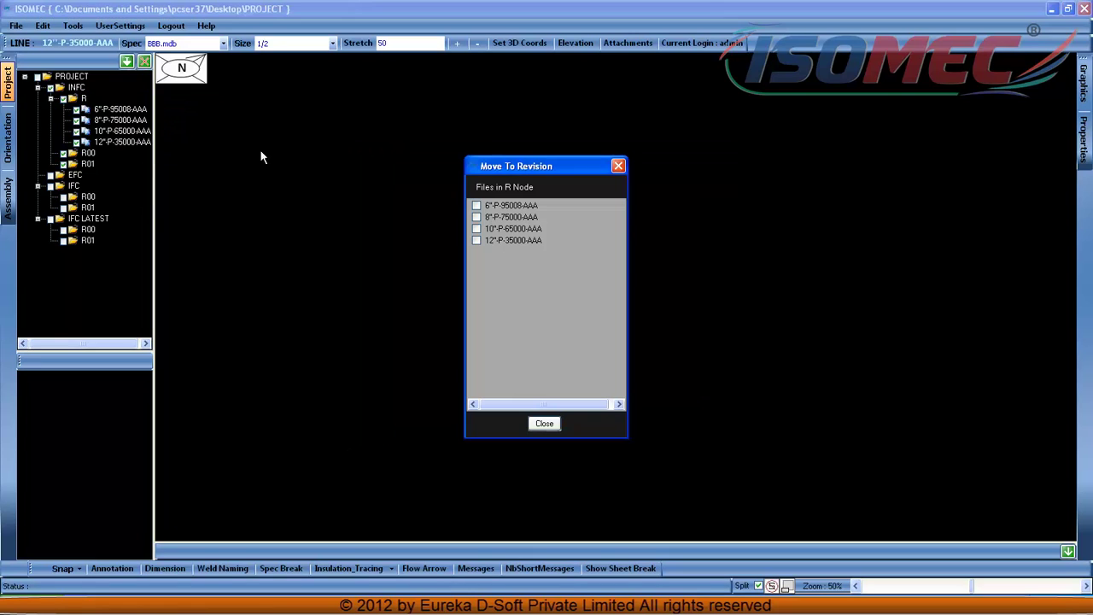
{"action": "left_click", "coordinate": [493, 205]}
{"action": "left_click", "coordinate": [497, 218]}
{"action": "left_click", "coordinate": [493, 229]}
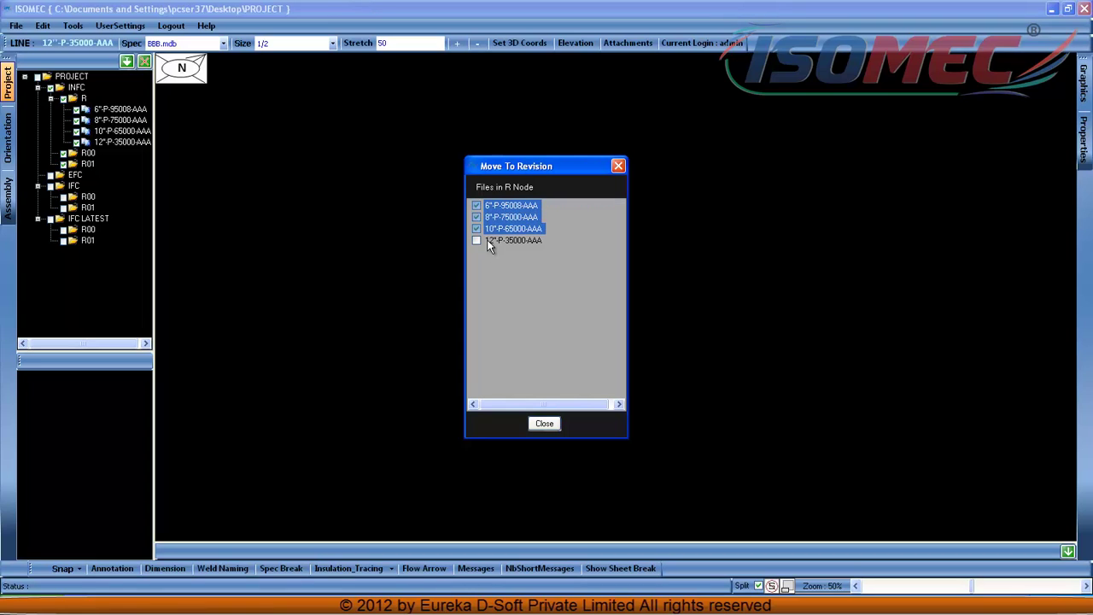
{"action": "left_click", "coordinate": [488, 240]}
{"action": "right_click", "coordinate": [502, 215]}
{"action": "mouse_move", "coordinate": [586, 221]}
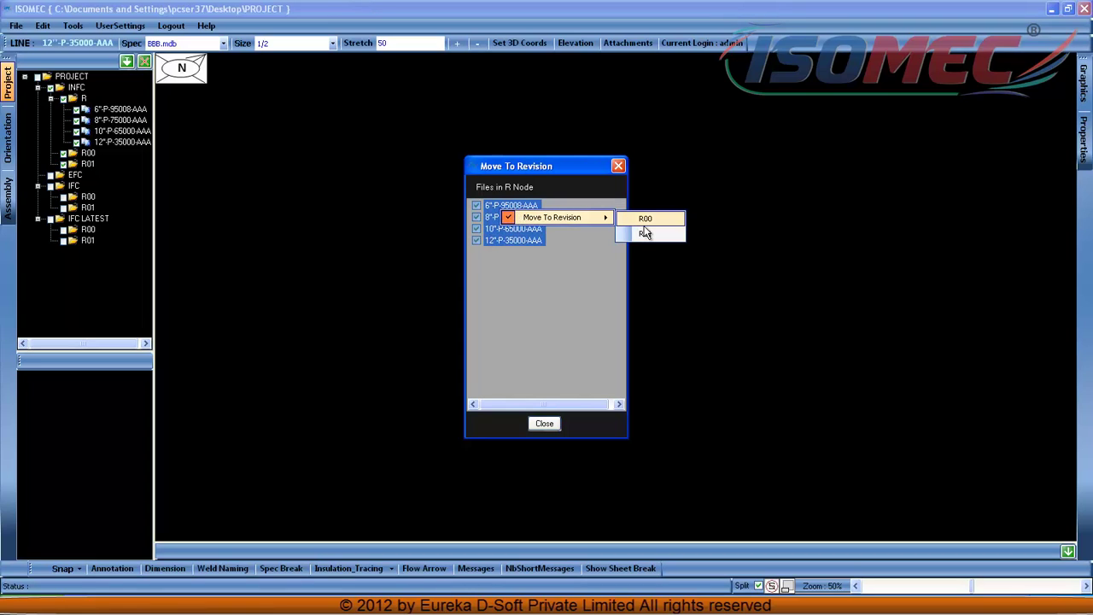
{"action": "left_click", "coordinate": [645, 232]}
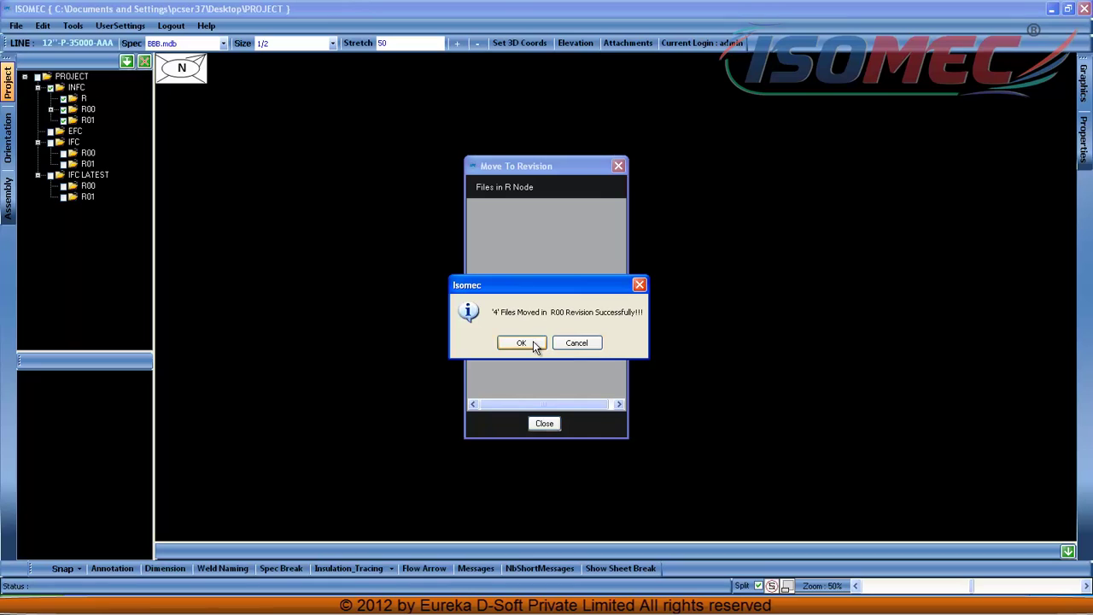
{"action": "left_click", "coordinate": [523, 342]}
{"action": "left_click", "coordinate": [544, 424]}
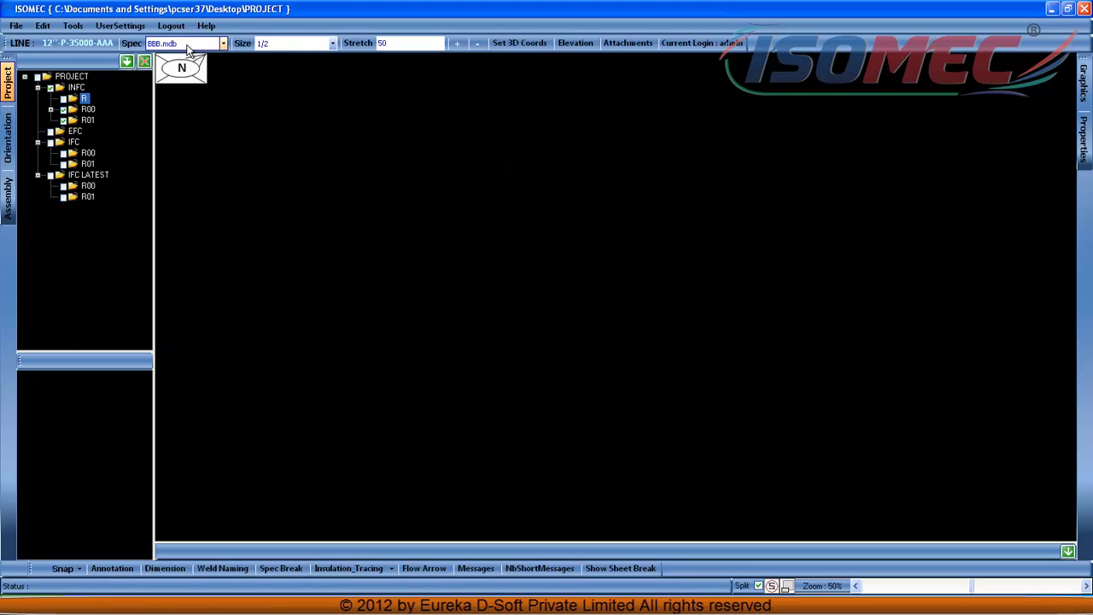
Create an account of type User with the user name K, entering and confirming its password.
{"action": "left_click", "coordinate": [120, 26]}
{"action": "left_click", "coordinate": [132, 40]}
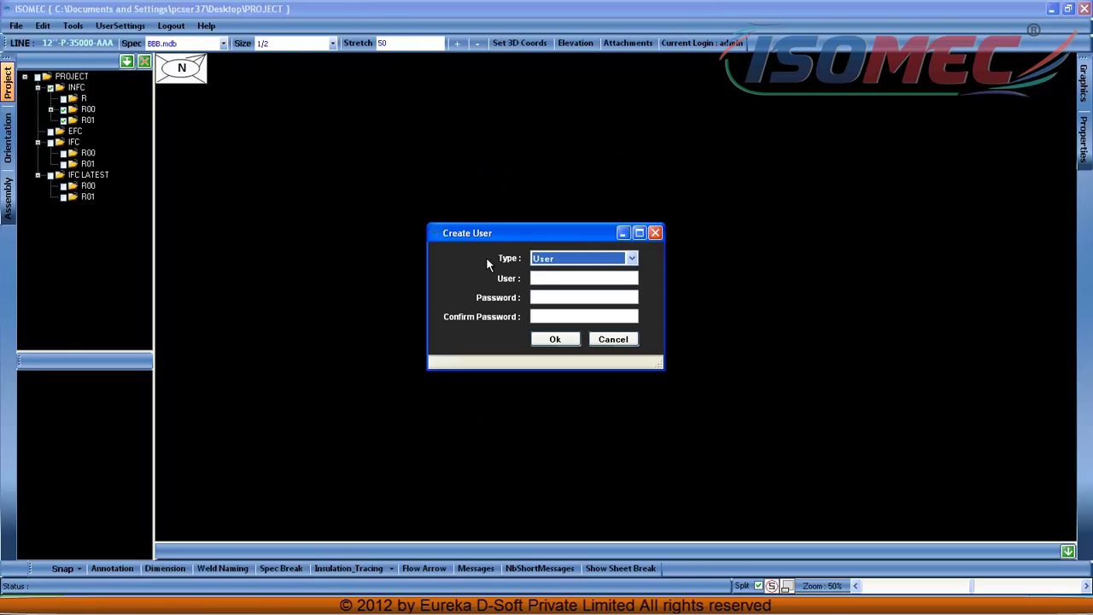
{"action": "left_click", "coordinate": [548, 278]}
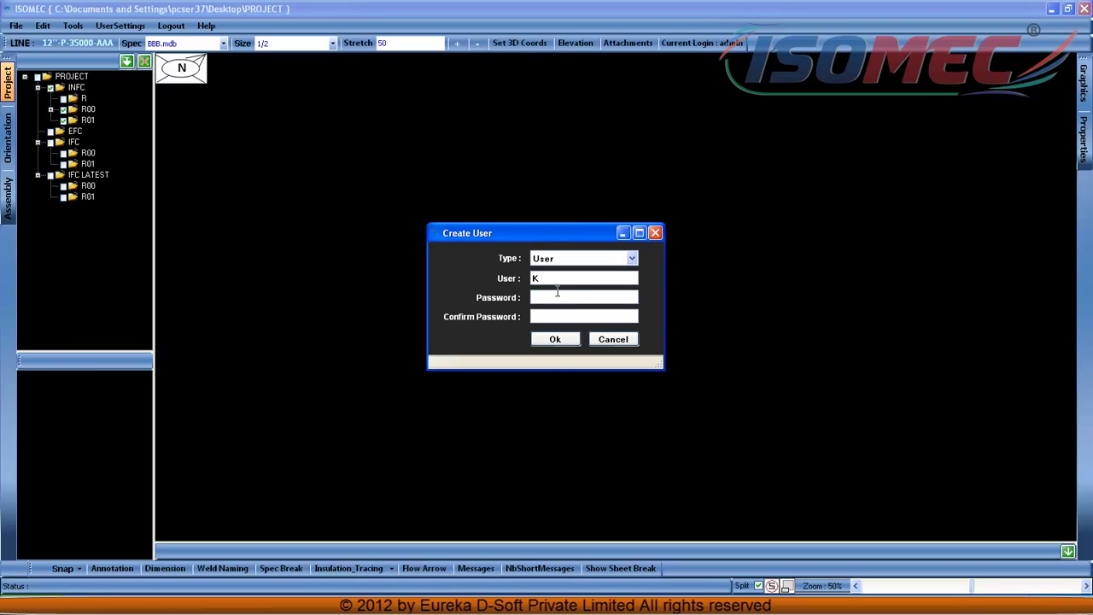
{"action": "left_click", "coordinate": [551, 296]}
{"action": "type", "text": "*"}
{"action": "left_click", "coordinate": [569, 316]}
{"action": "type", "text": "*"}
{"action": "left_click", "coordinate": [556, 339]}
Allocate all four lines in INFC revision R00 to user K and move them to EFC.
{"action": "left_click", "coordinate": [51, 110]}
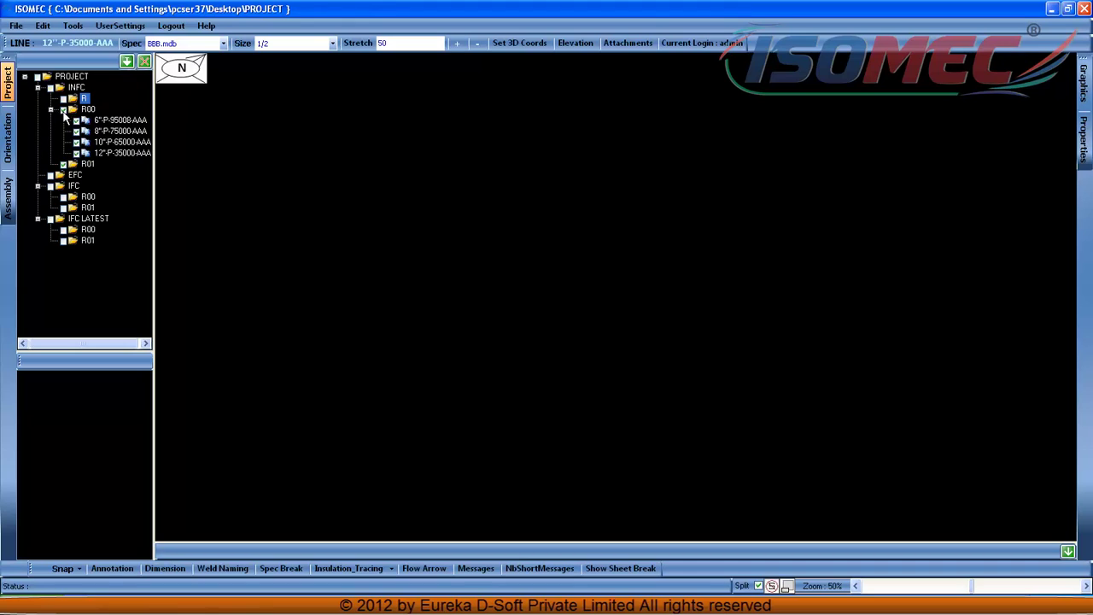
{"action": "right_click", "coordinate": [77, 111]}
{"action": "left_click", "coordinate": [117, 115]}
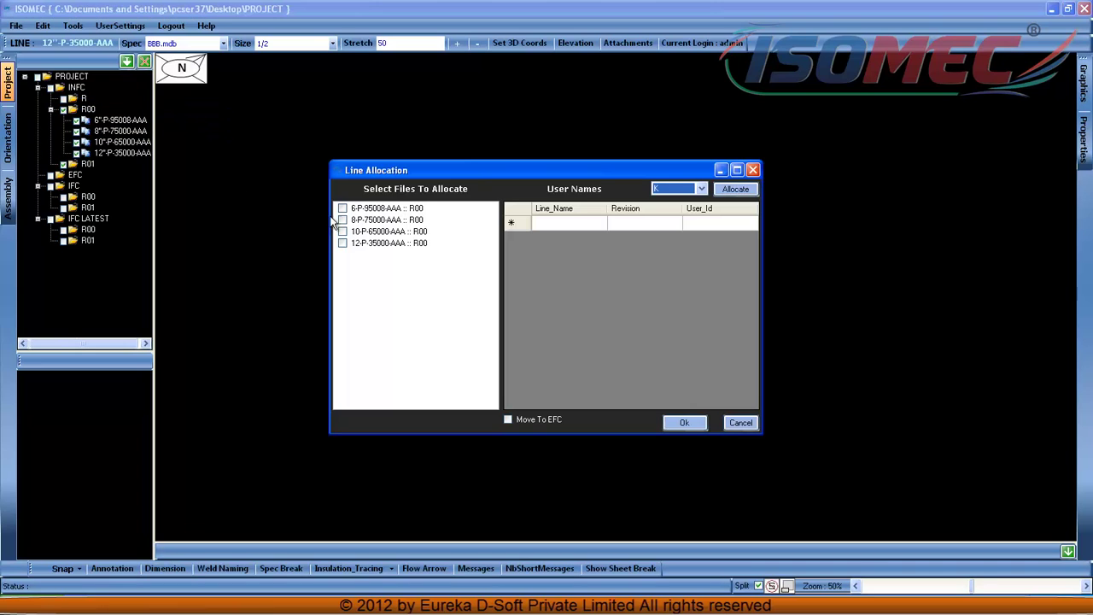
{"action": "left_click", "coordinate": [365, 208]}
{"action": "left_click", "coordinate": [363, 220]}
{"action": "left_click", "coordinate": [363, 232]}
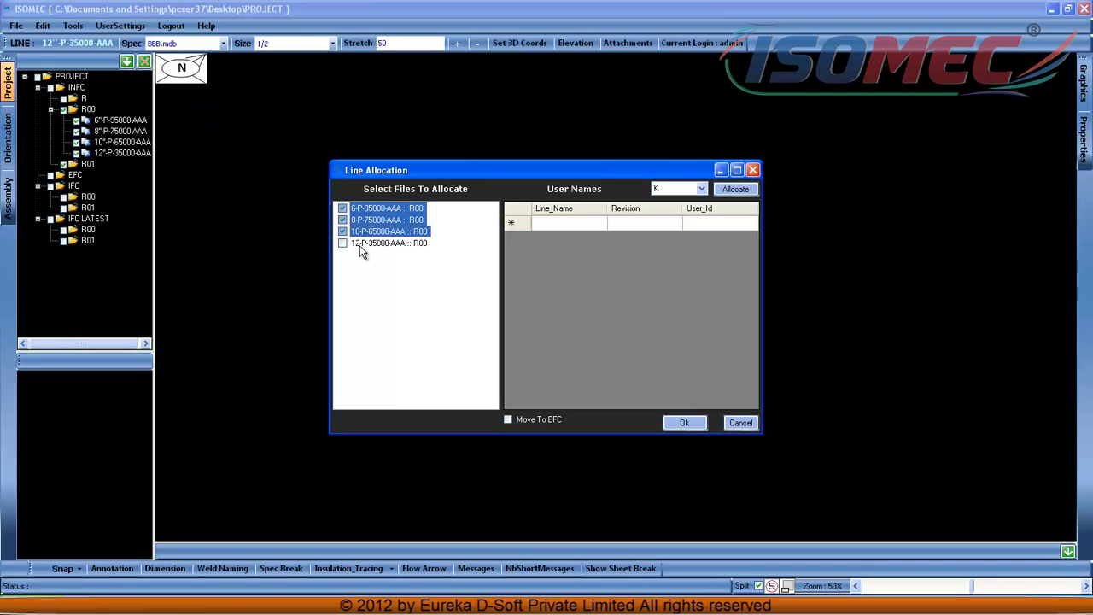
{"action": "left_click", "coordinate": [360, 243]}
{"action": "left_click", "coordinate": [735, 189]}
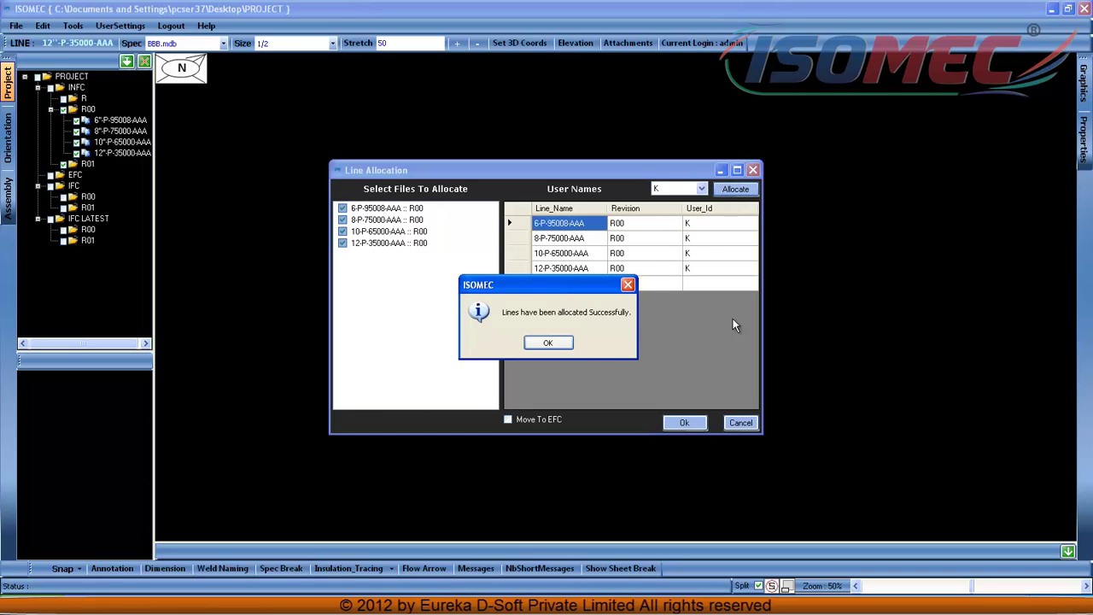
{"action": "left_click", "coordinate": [562, 348]}
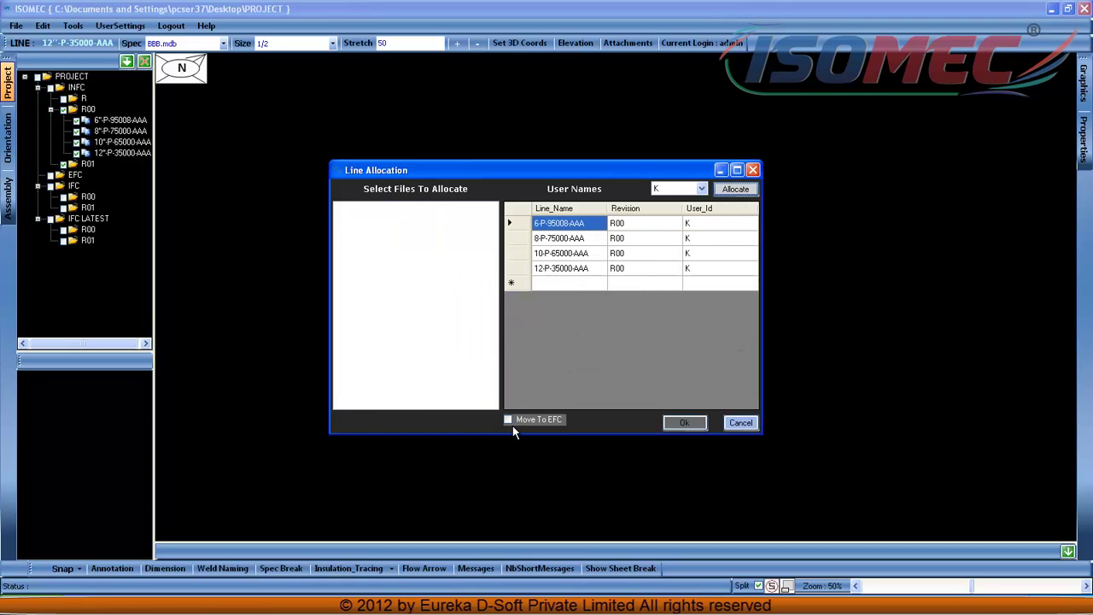
{"action": "left_click", "coordinate": [684, 423]}
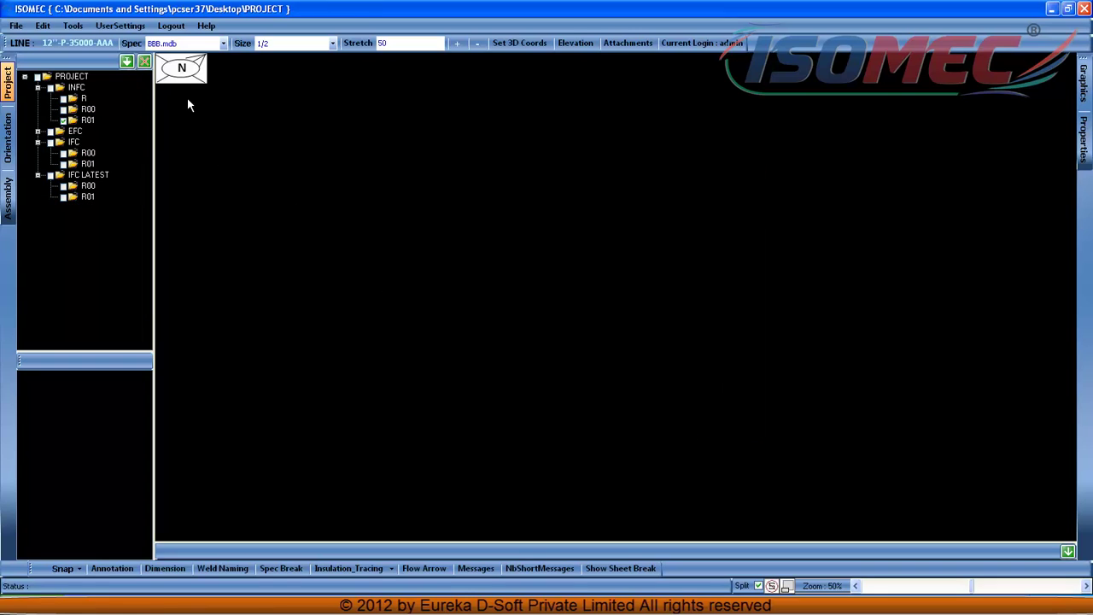
Expand the EFC folder to check the moved lines, and log out of the administrator account.
{"action": "left_click", "coordinate": [37, 131]}
{"action": "left_click", "coordinate": [171, 25]}
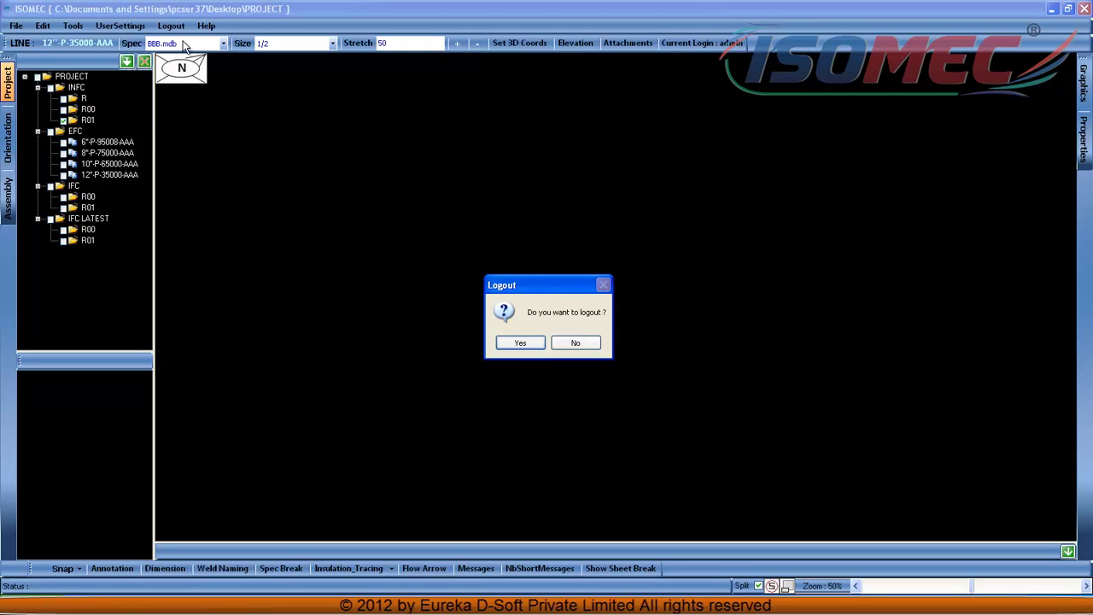
{"action": "left_click", "coordinate": [516, 342]}
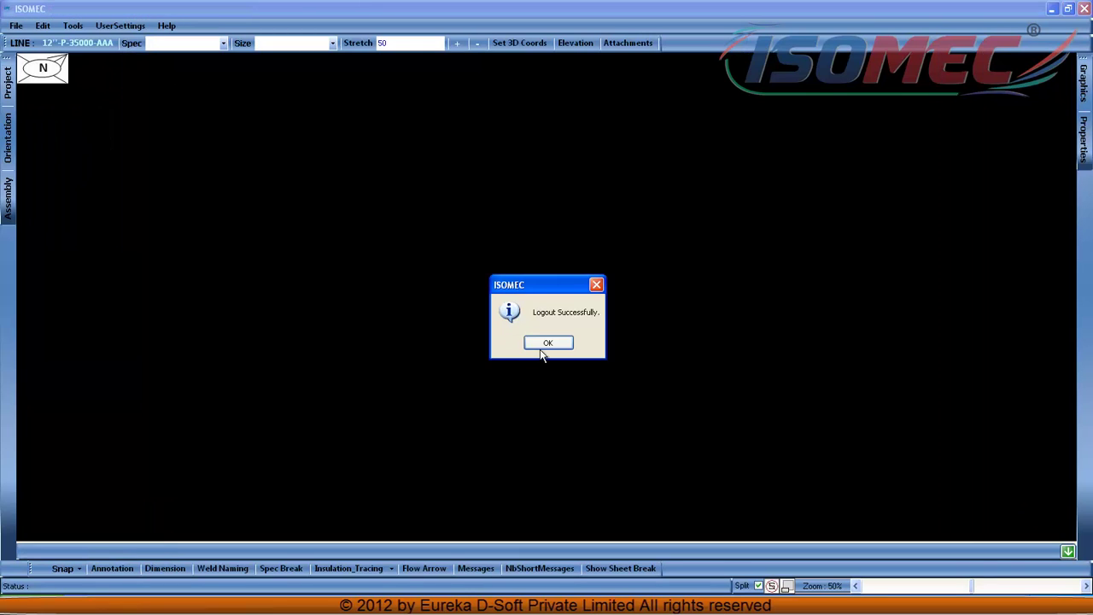
{"action": "left_click", "coordinate": [546, 344]}
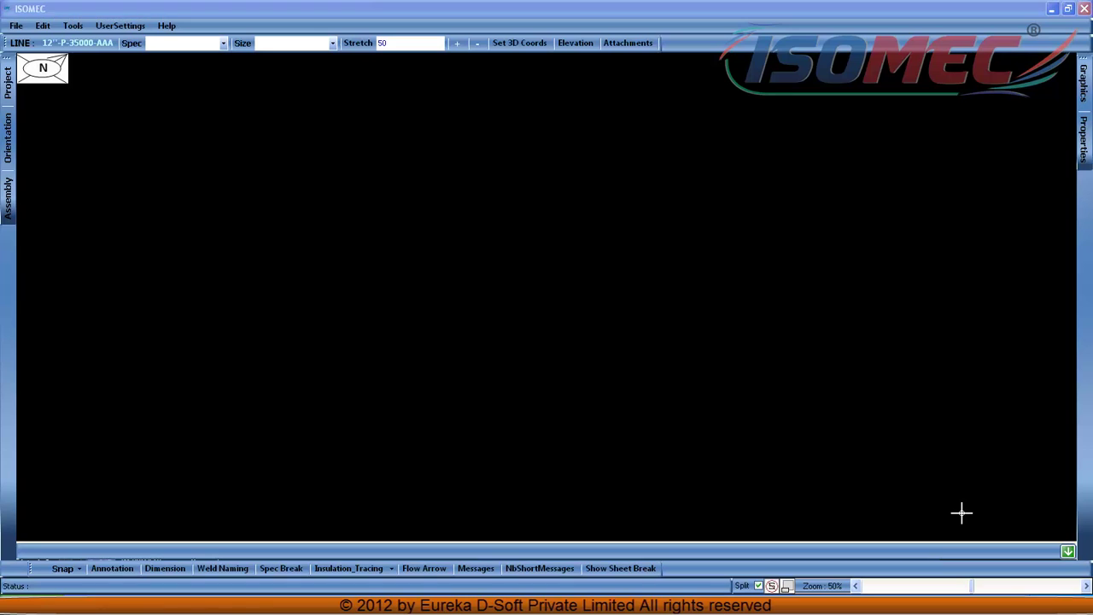
Show the project tree pane and reopen PROJECT to bring up its login.
{"action": "left_click", "coordinate": [8, 85]}
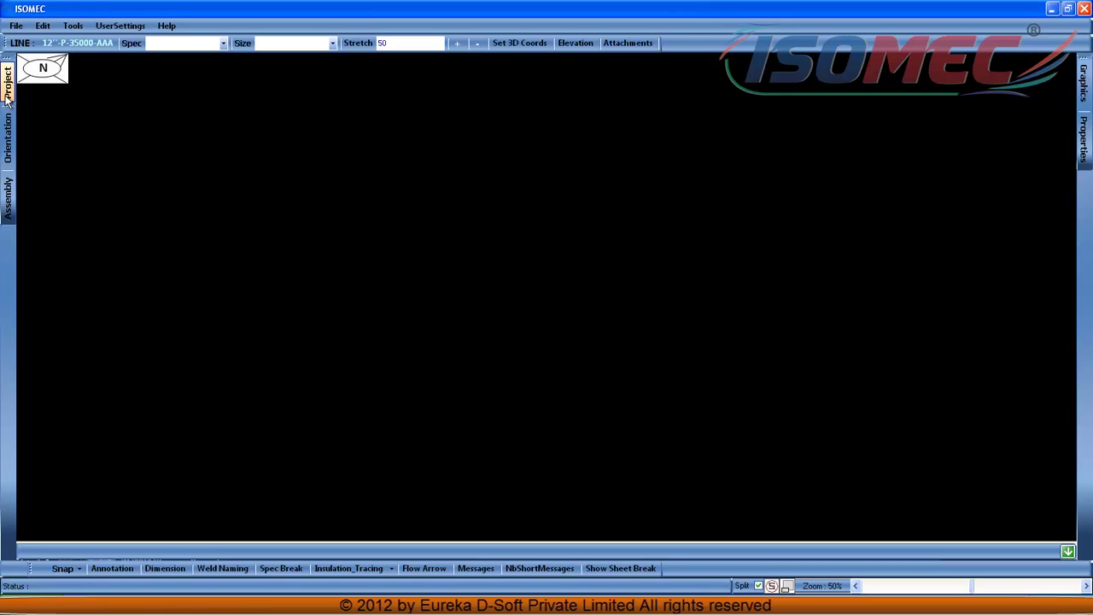
{"action": "left_click", "coordinate": [8, 83]}
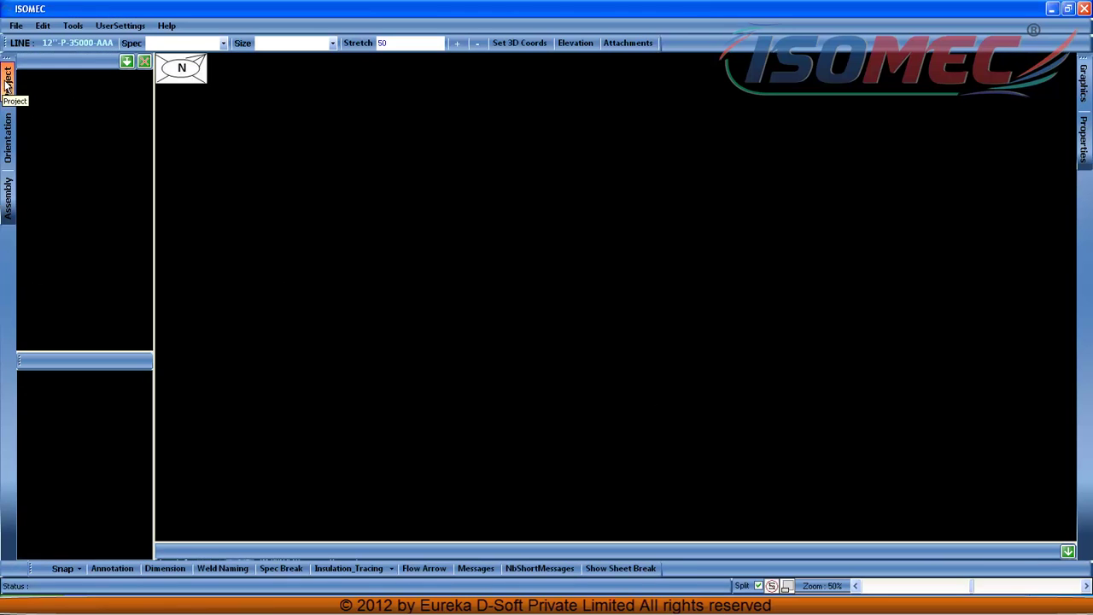
{"action": "left_click", "coordinate": [16, 25]}
{"action": "mouse_move", "coordinate": [63, 118]}
{"action": "left_click", "coordinate": [173, 118]}
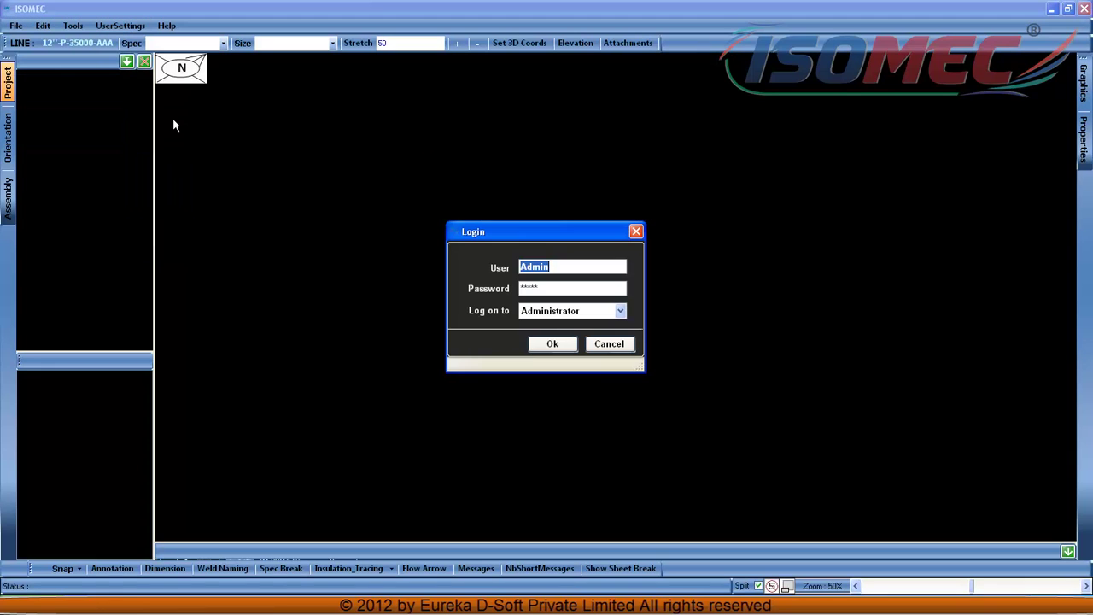
Log in to the project as user K with the account password and the User role.
{"action": "type", "text": "K"}
{"action": "left_click_drag", "start_coordinate": [546, 286], "coordinate": [406, 269]}
{"action": "type", "text": "*"}
{"action": "left_click", "coordinate": [576, 313]}
{"action": "left_click", "coordinate": [555, 337]}
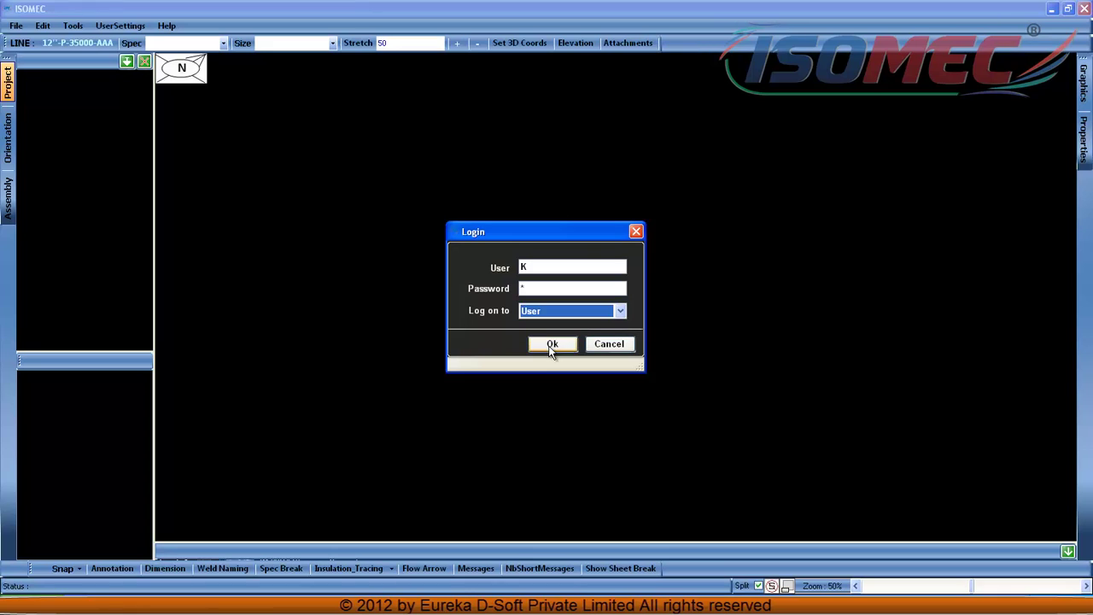
{"action": "left_click", "coordinate": [551, 347]}
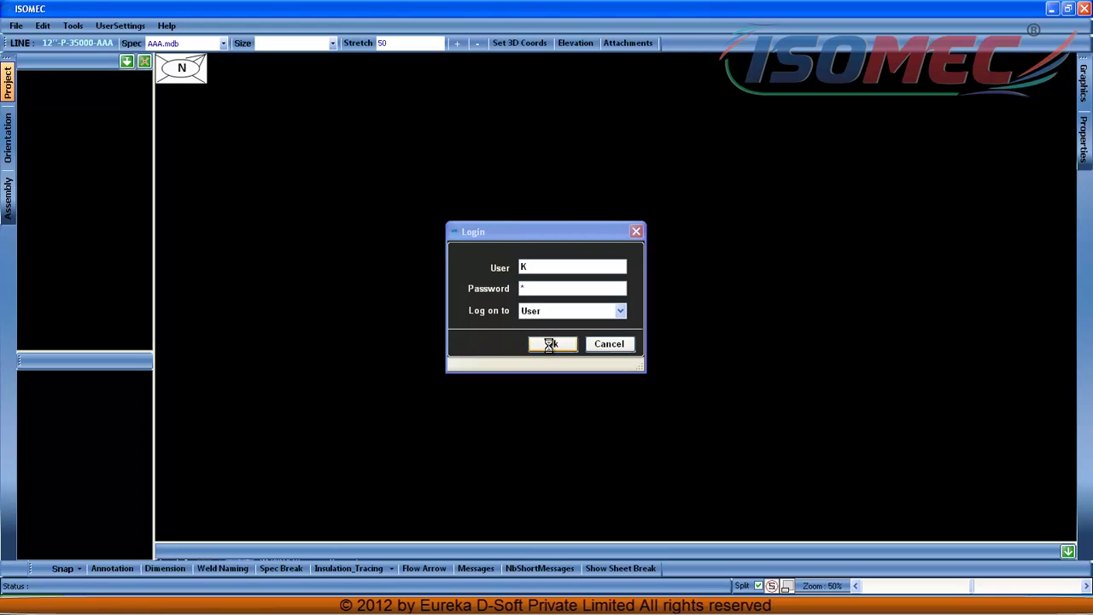
Expand the INFC and EFC folders in the project tree and open the line 6"-P-95008-AAA.
{"action": "left_click", "coordinate": [7, 89]}
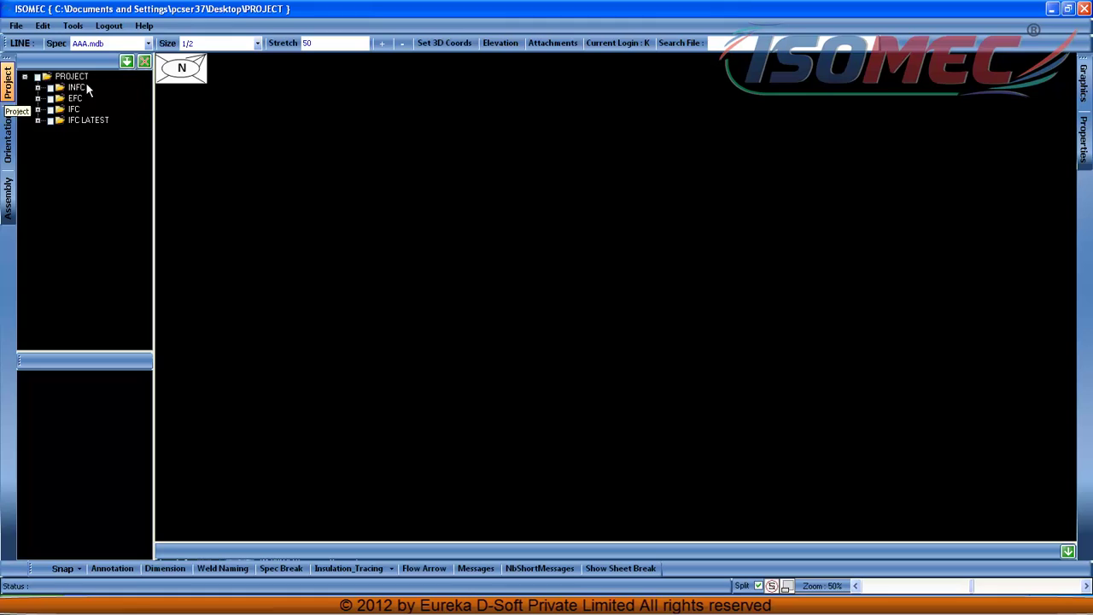
{"action": "left_click", "coordinate": [38, 88]}
{"action": "left_click", "coordinate": [37, 132]}
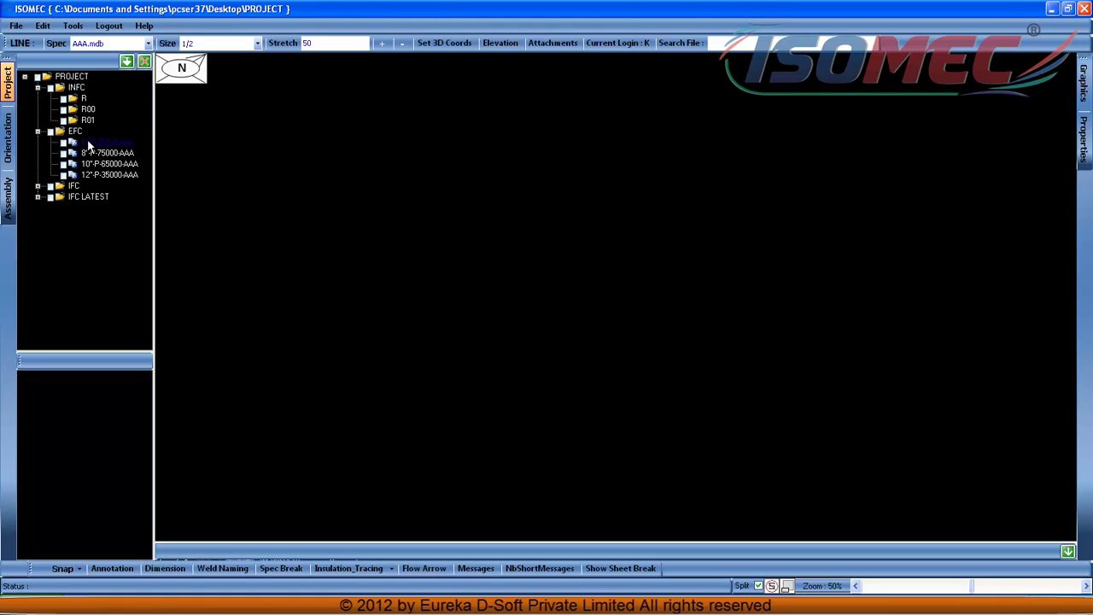
{"action": "right_click", "coordinate": [88, 146]}
{"action": "left_click", "coordinate": [127, 148]}
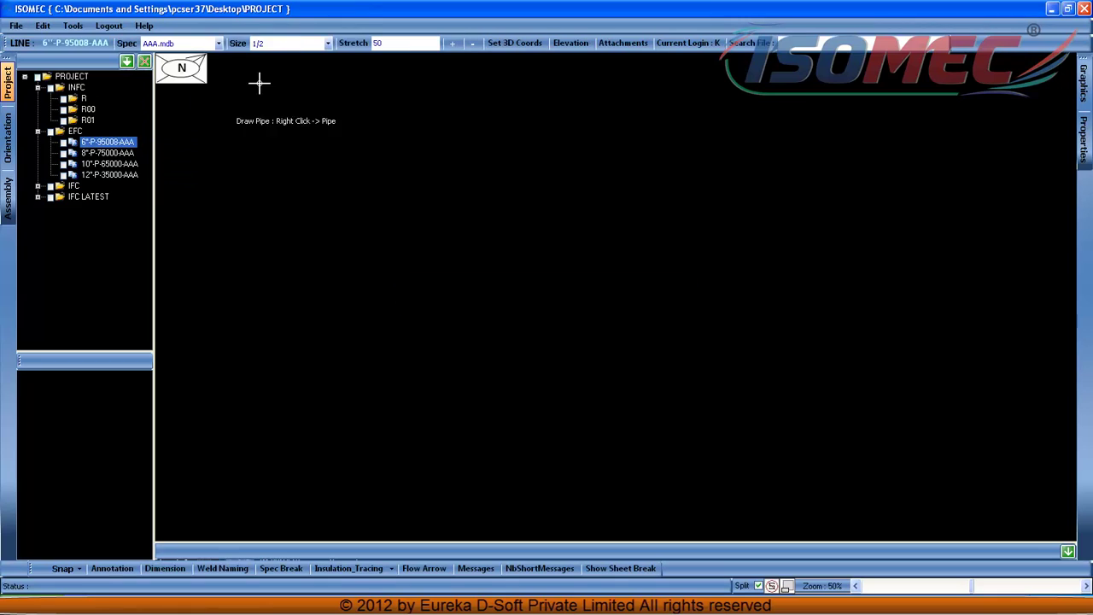
Set the size to 6 and draw a four-segment pipe route that goes up, back down, vertically down and up again along the isometric axes.
{"action": "left_click", "coordinate": [268, 44]}
{"action": "left_click", "coordinate": [260, 114]}
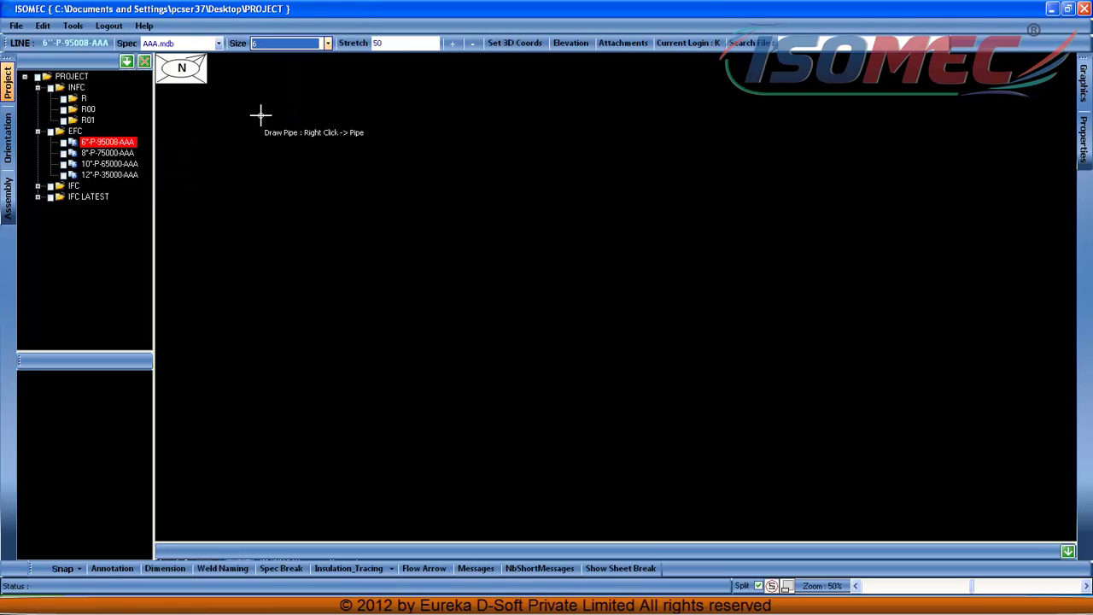
{"action": "right_click", "coordinate": [336, 351]}
{"action": "left_click", "coordinate": [365, 359]}
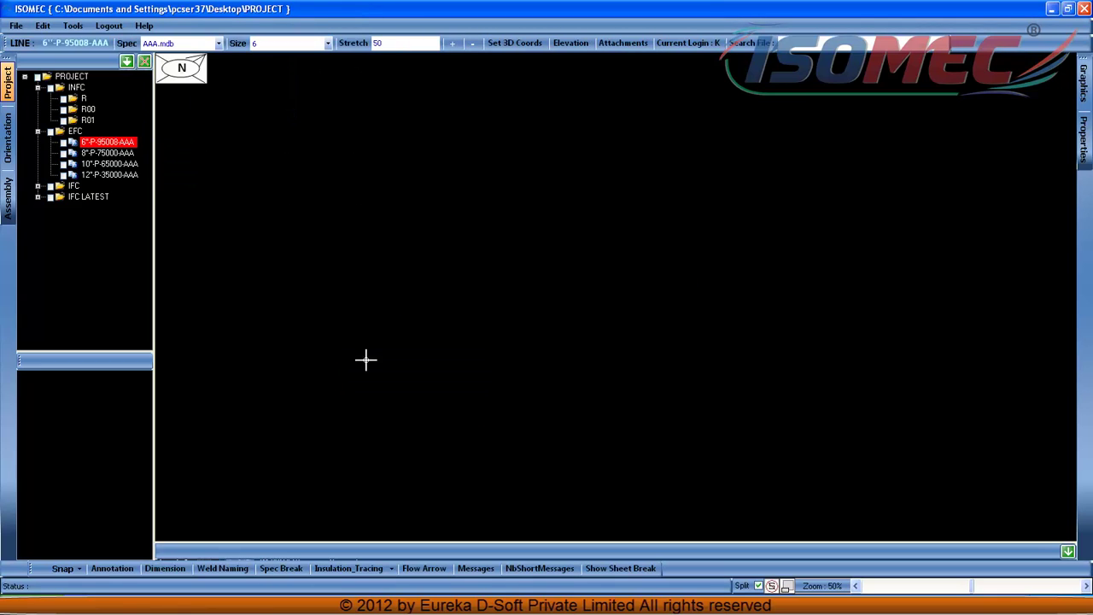
{"action": "left_click", "coordinate": [330, 384]}
{"action": "left_click", "coordinate": [542, 333]}
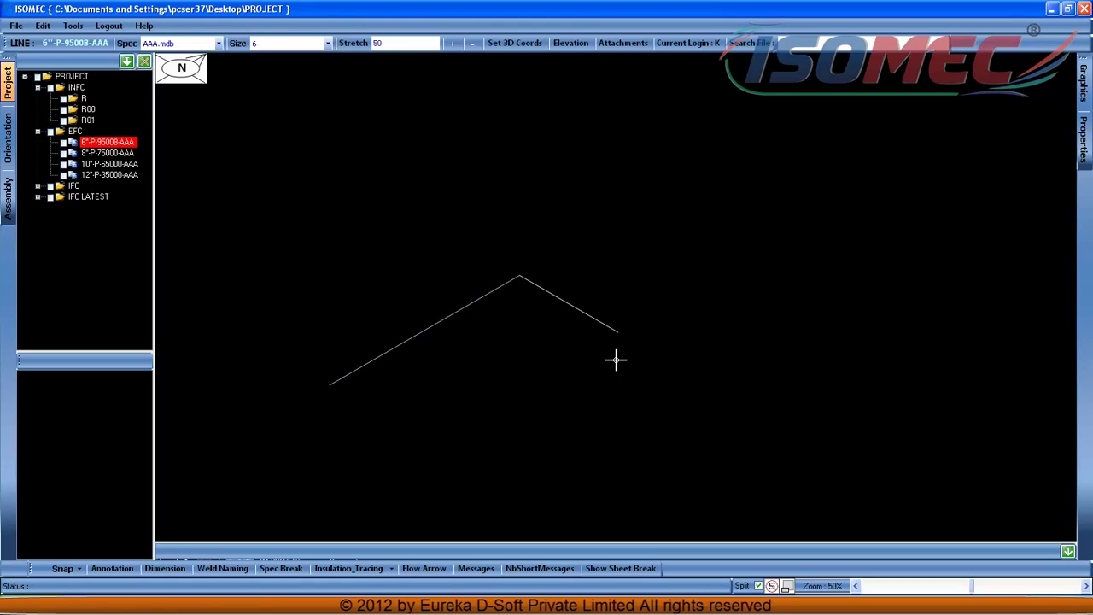
{"action": "left_click", "coordinate": [713, 398]}
{"action": "middle_click_drag", "start_coordinate": [713, 398], "coordinate": [675, 253]}
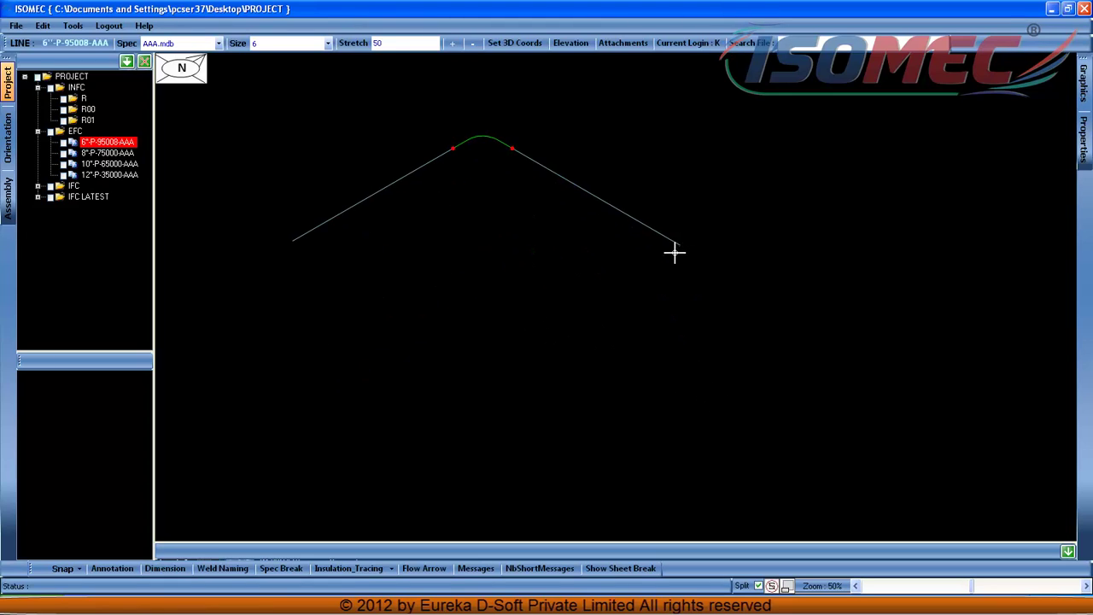
{"action": "left_click", "coordinate": [689, 443]}
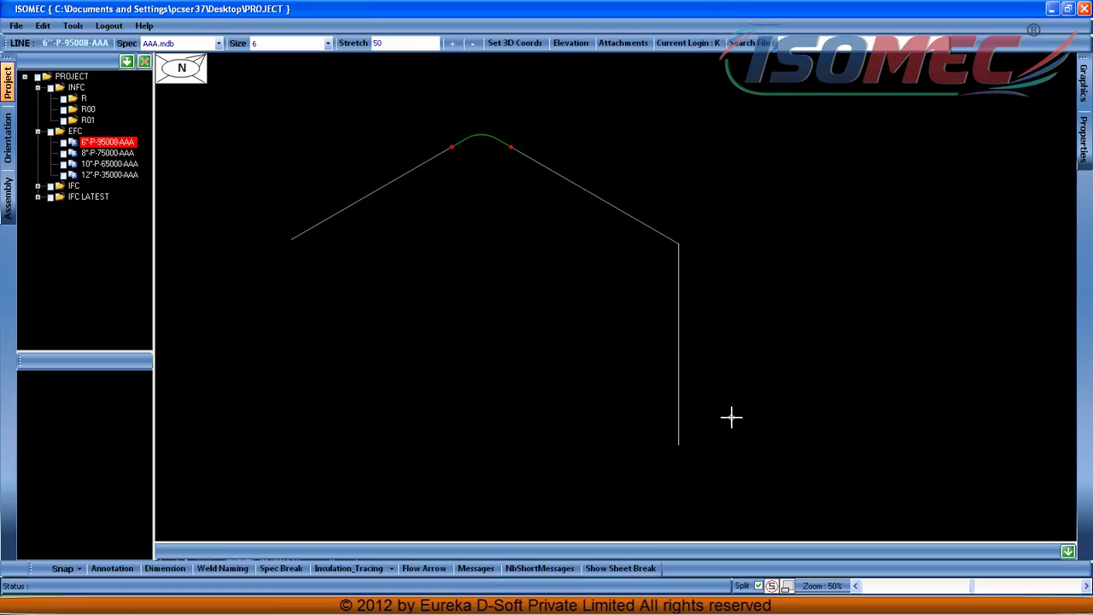
{"action": "left_click", "coordinate": [1018, 359]}
{"action": "key", "text": "Escape"}
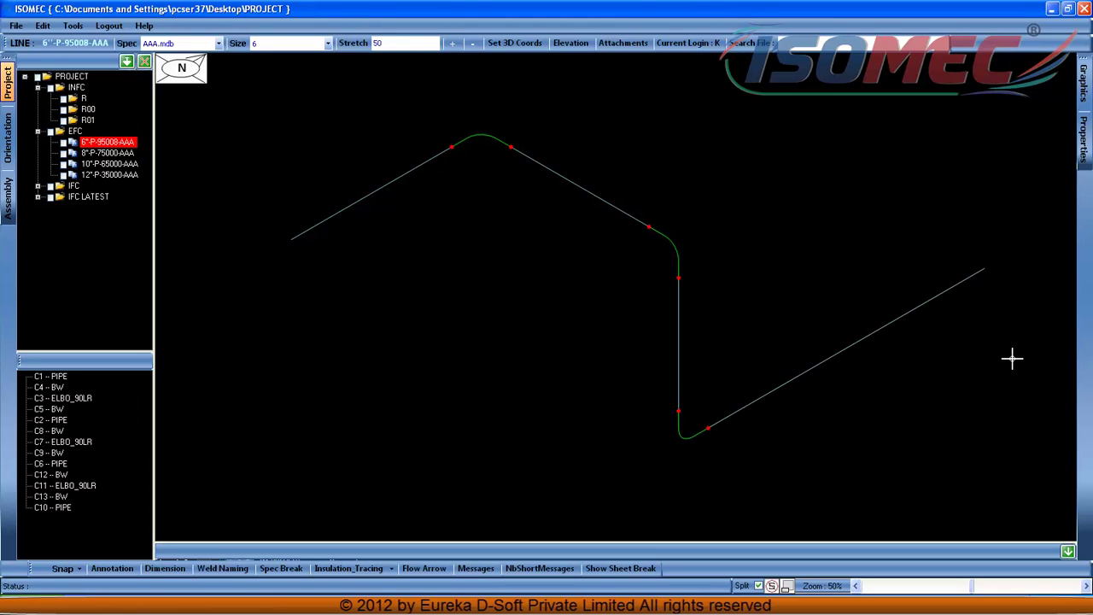
Draw a 6-inch branch from the middle of the last pipe run, rising vertically and turning parallel to that run.
{"action": "right_click", "coordinate": [859, 228]}
{"action": "left_click", "coordinate": [908, 240]}
{"action": "scroll", "coordinate": [859, 341], "scroll_direction": "up", "scroll_amount": 3}
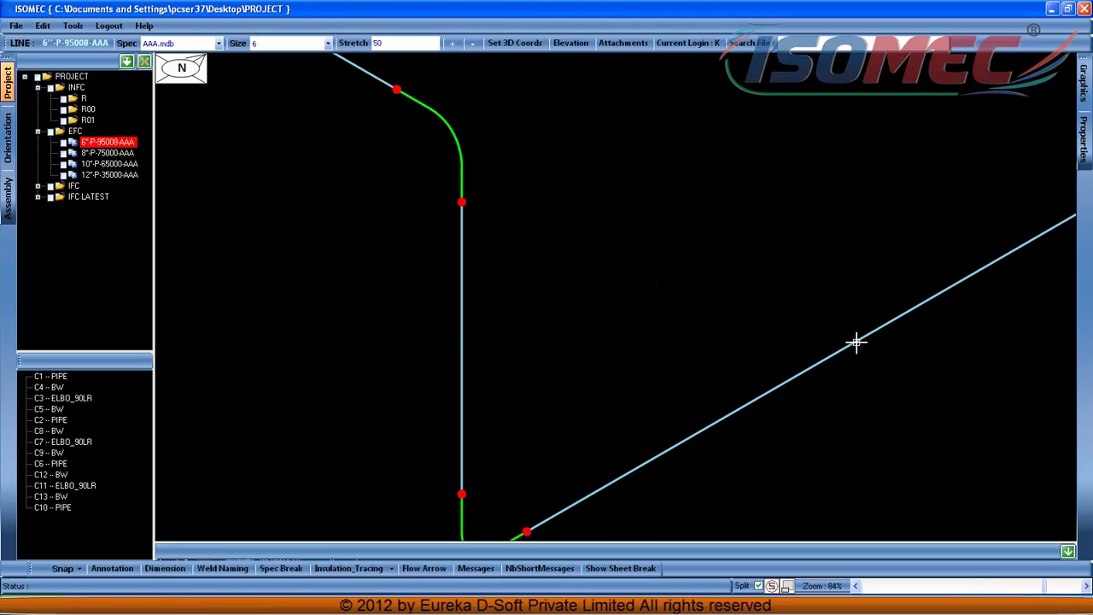
{"action": "scroll", "coordinate": [856, 341], "scroll_direction": "down", "scroll_amount": 5}
{"action": "left_click", "coordinate": [818, 368]}
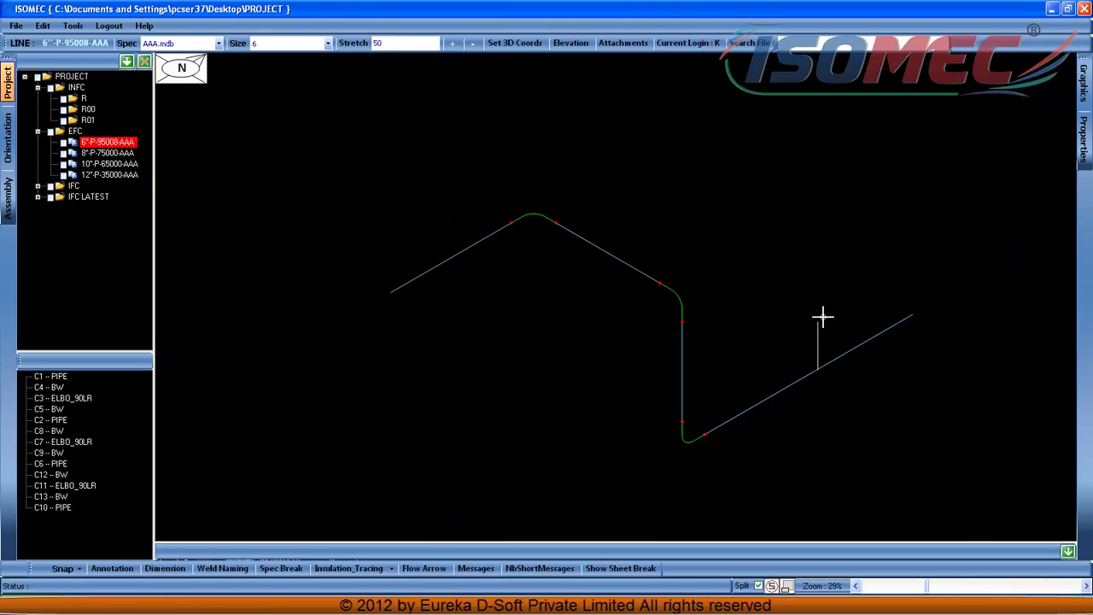
{"action": "left_click", "coordinate": [830, 244]}
{"action": "left_click", "coordinate": [939, 193]}
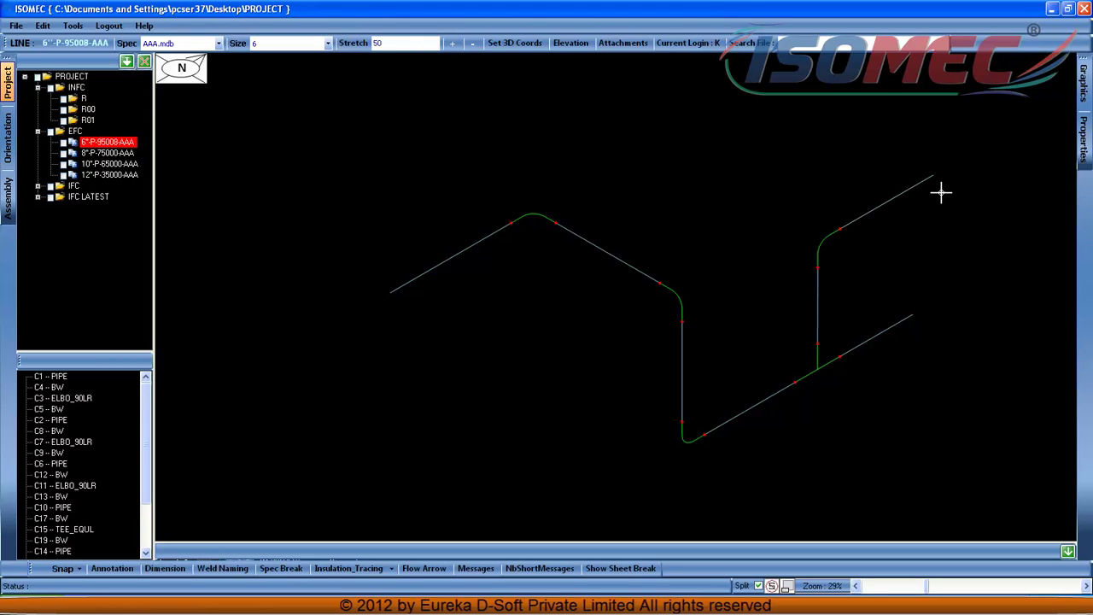
Draw a 4-inch branch from the second pipe run with the TEE REDU 6x4 component, a skewed segment and a run parallel to the first.
{"action": "left_click", "coordinate": [315, 43]}
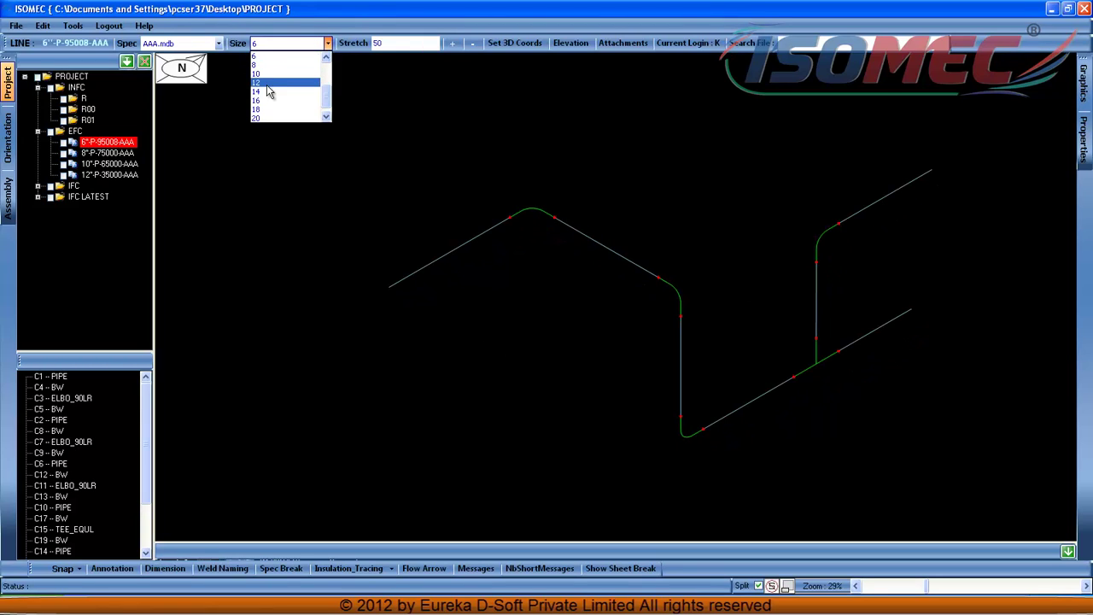
{"action": "left_click_drag", "start_coordinate": [332, 94], "coordinate": [334, 67]}
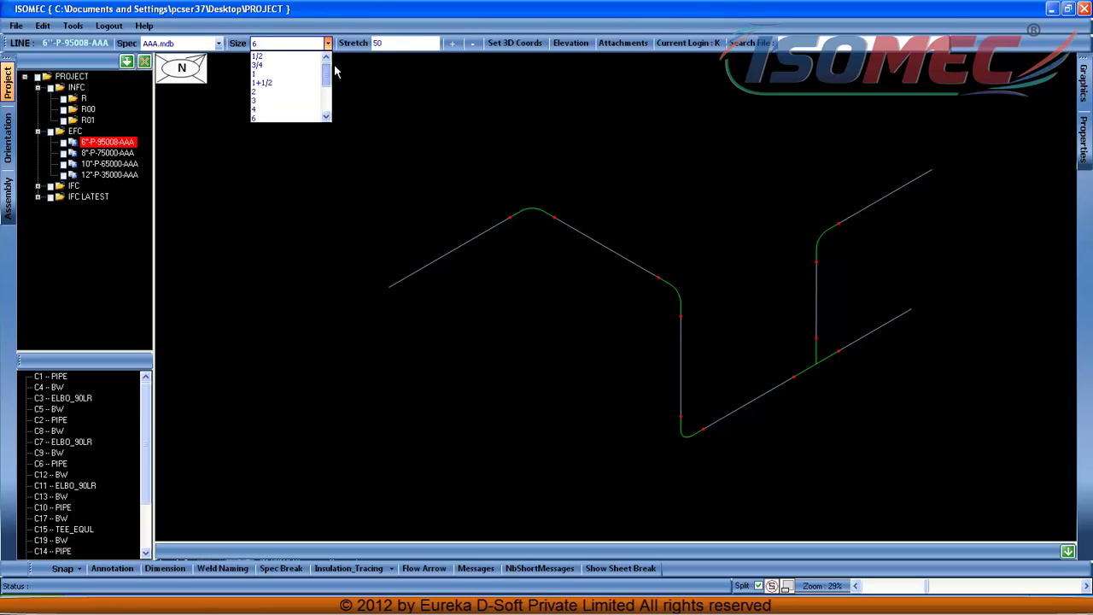
{"action": "left_click", "coordinate": [270, 116]}
{"action": "right_click", "coordinate": [333, 164]}
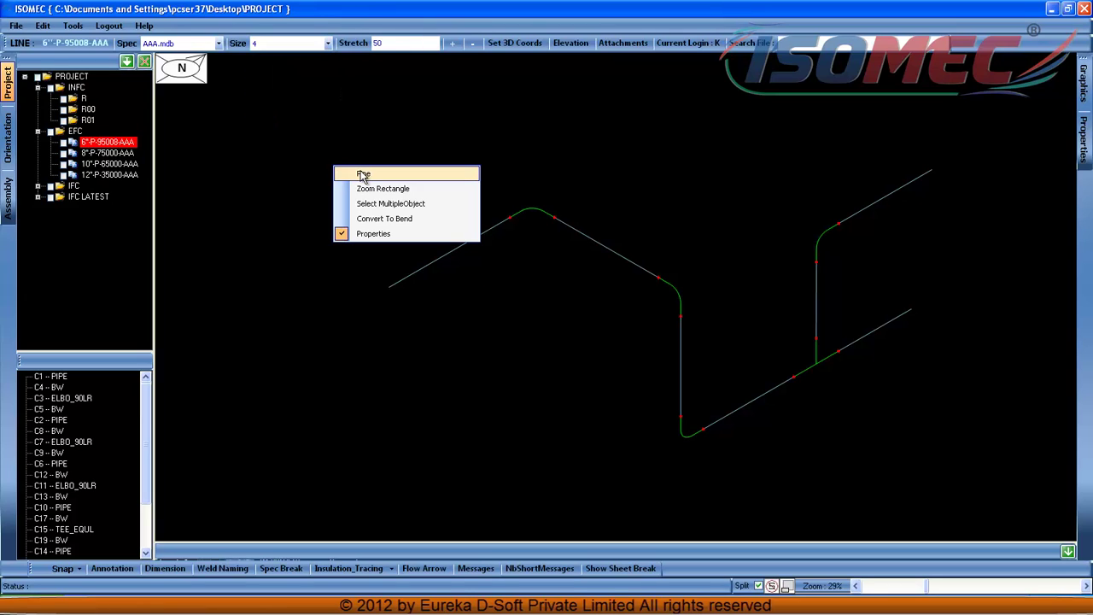
{"action": "left_click", "coordinate": [360, 171]}
{"action": "scroll", "coordinate": [623, 252], "scroll_direction": "up", "scroll_amount": 6}
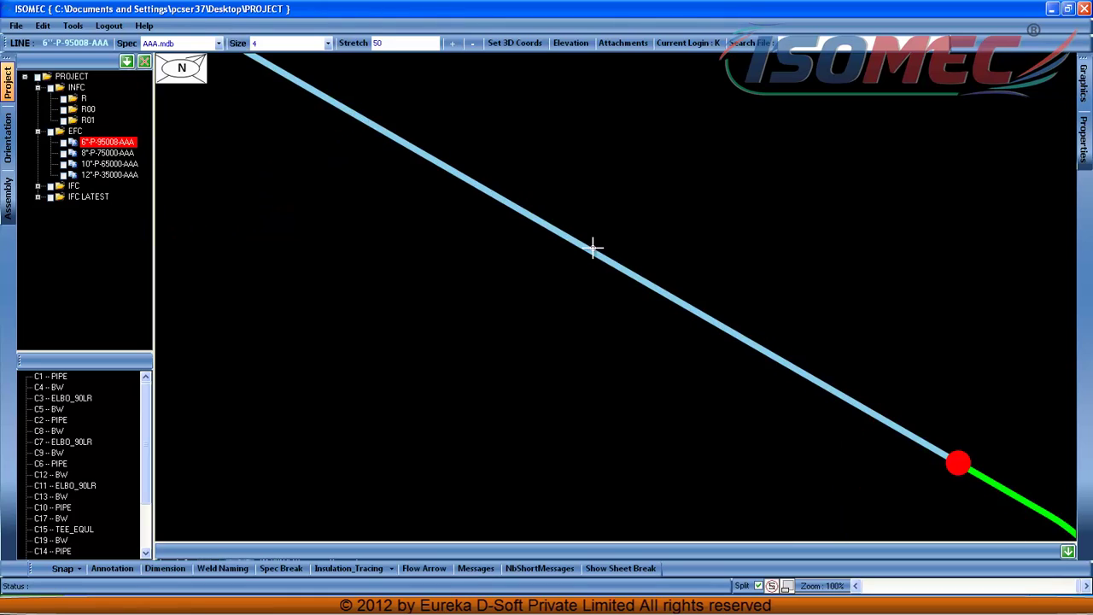
{"action": "scroll", "coordinate": [577, 248], "scroll_direction": "down", "scroll_amount": 6}
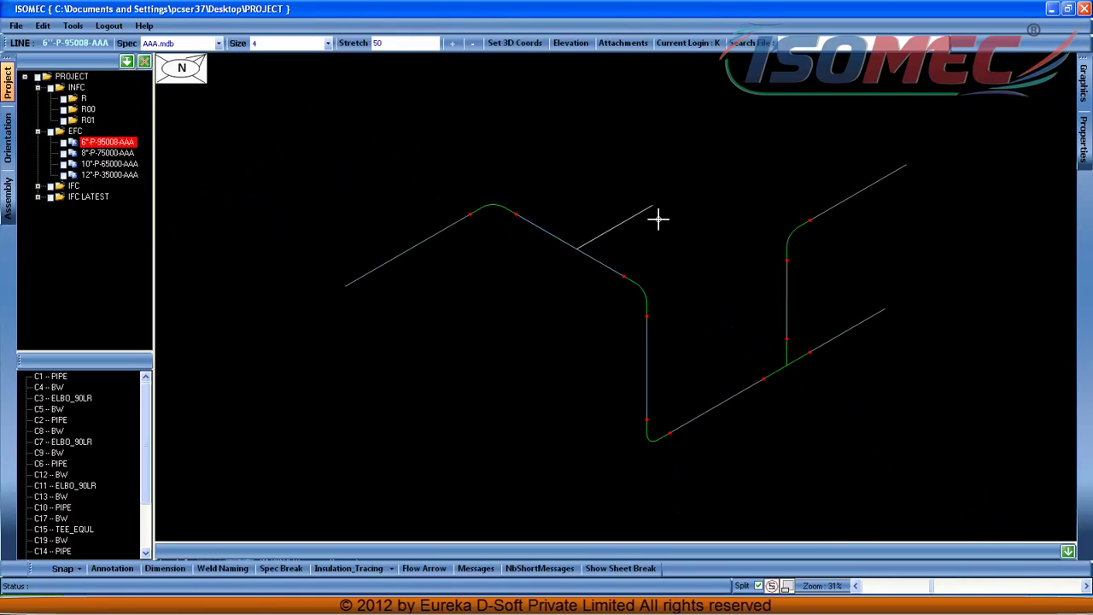
{"action": "left_click", "coordinate": [667, 160]}
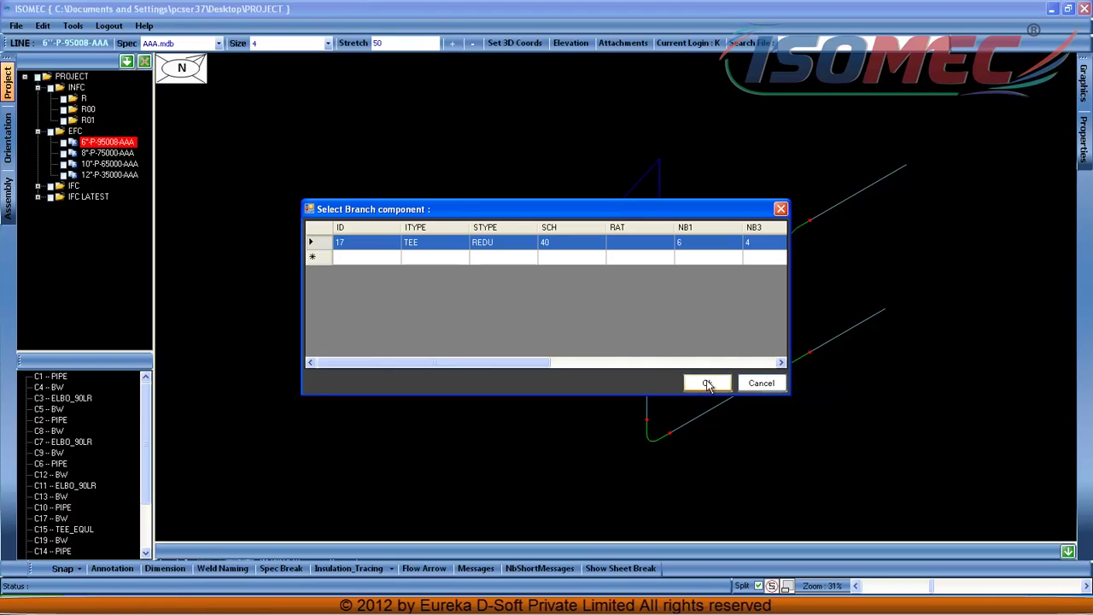
{"action": "key", "text": "Return"}
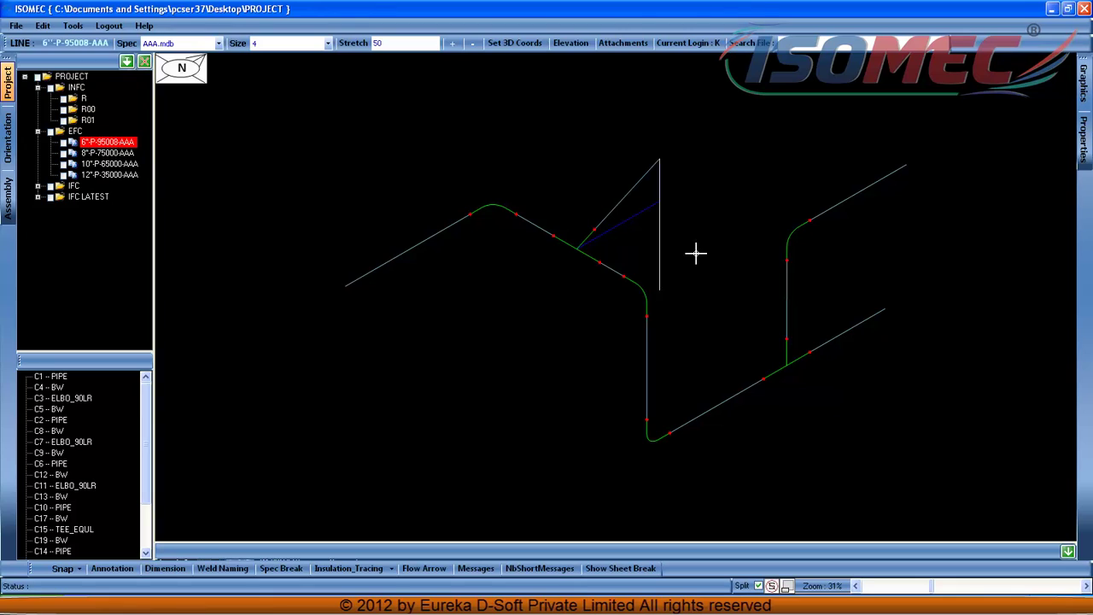
{"action": "left_click", "coordinate": [763, 141]}
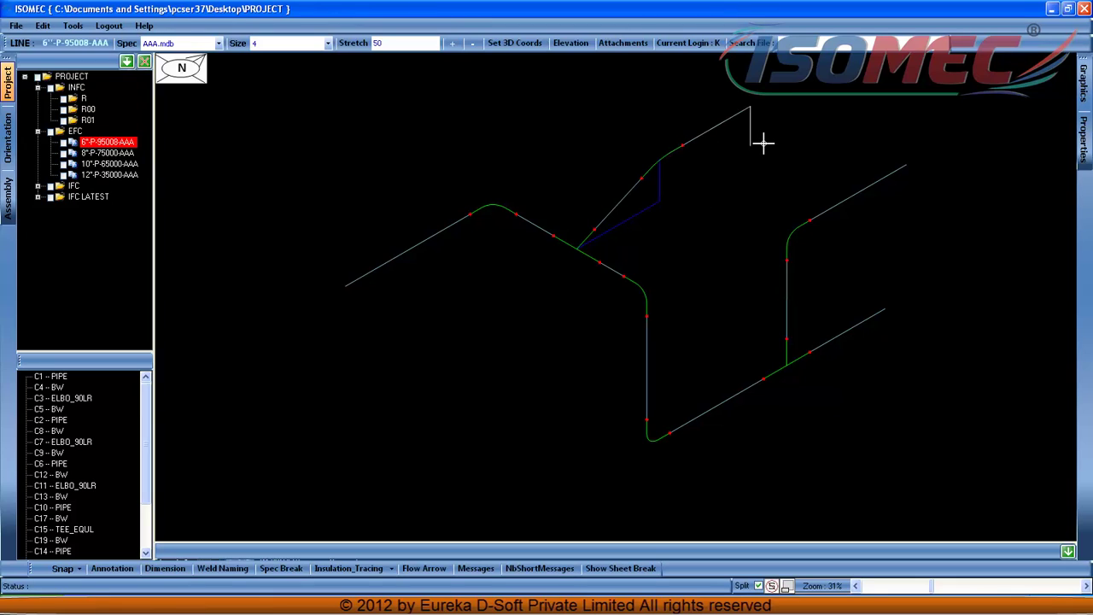
{"action": "right_click", "coordinate": [764, 144]}
Show the Orientation component tree and expand its FLANGE category.
{"action": "scroll", "coordinate": [644, 235], "scroll_direction": "down", "scroll_amount": 3}
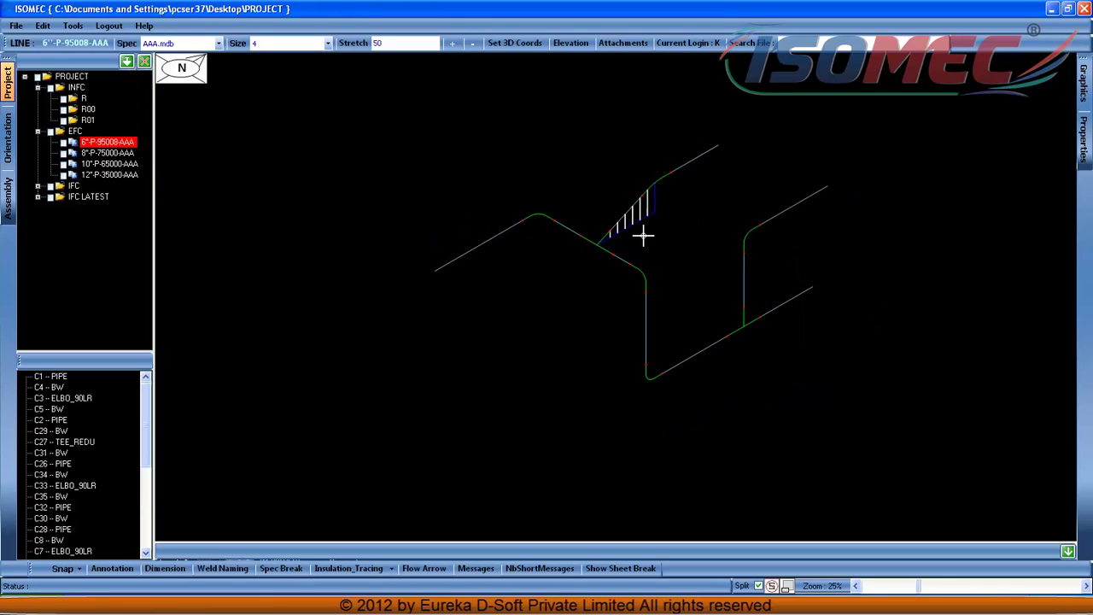
{"action": "middle_click_drag", "start_coordinate": [556, 291], "coordinate": [627, 256]}
{"action": "left_click", "coordinate": [7, 135]}
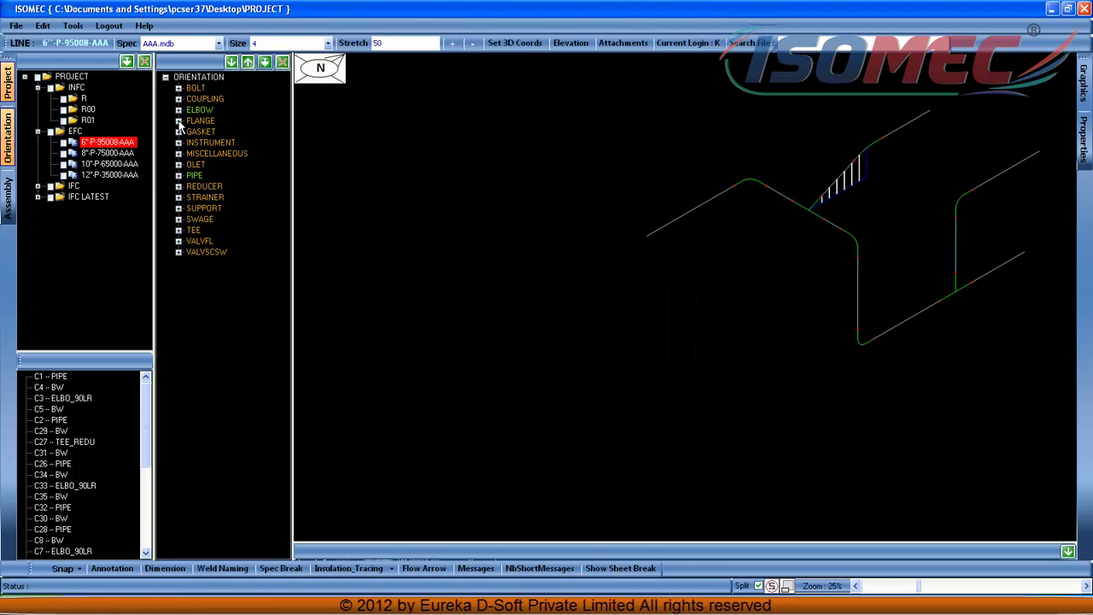
{"action": "left_click", "coordinate": [178, 122]}
{"action": "left_click", "coordinate": [229, 174]}
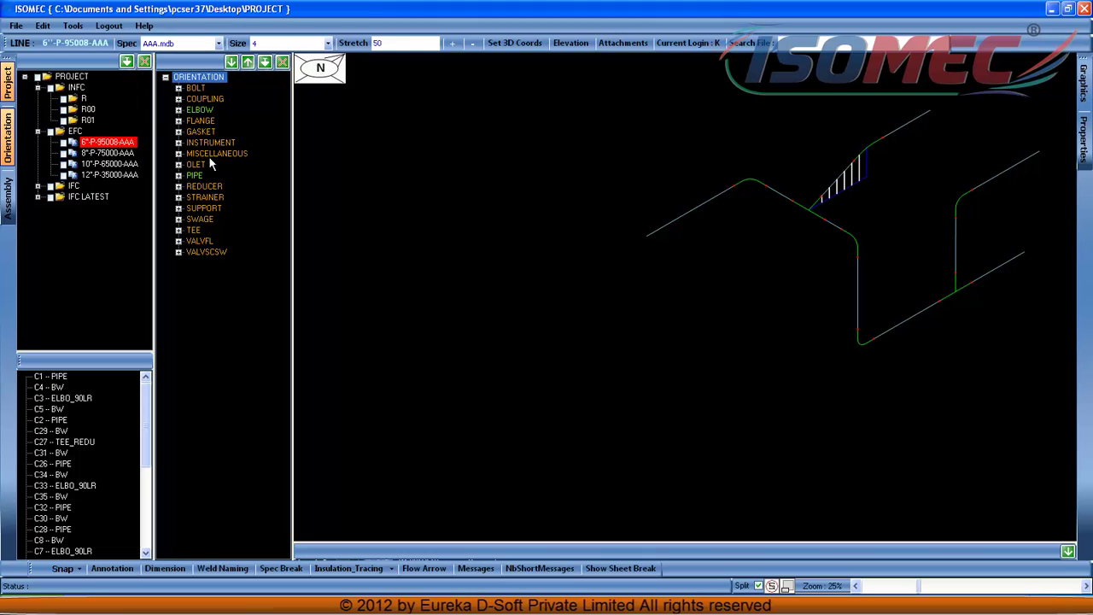
{"action": "left_click", "coordinate": [178, 122]}
Set the size to 6 and place a weld neck flange (FLNG_WNK) on the open start of the first pipe run.
{"action": "left_click", "coordinate": [312, 44]}
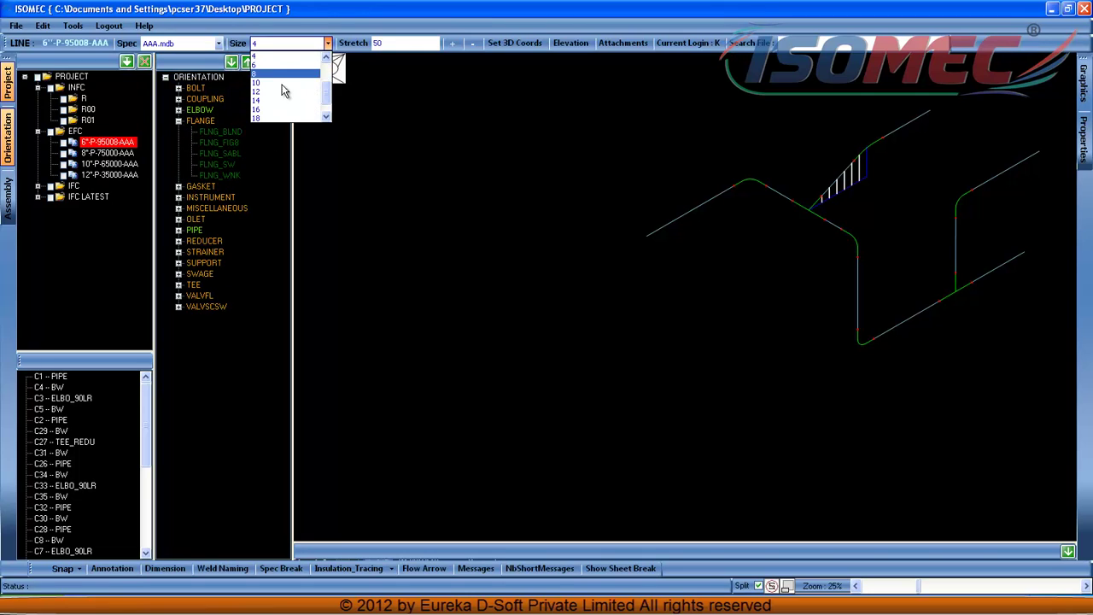
{"action": "left_click", "coordinate": [279, 67]}
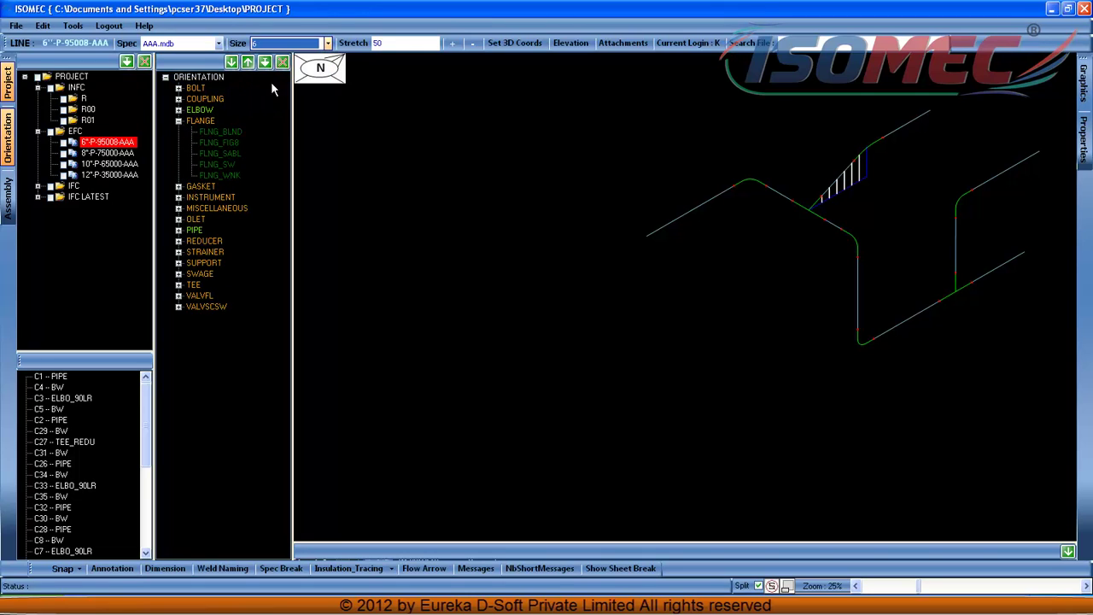
{"action": "left_click", "coordinate": [239, 175]}
{"action": "scroll", "coordinate": [643, 237], "scroll_direction": "up", "scroll_amount": 5}
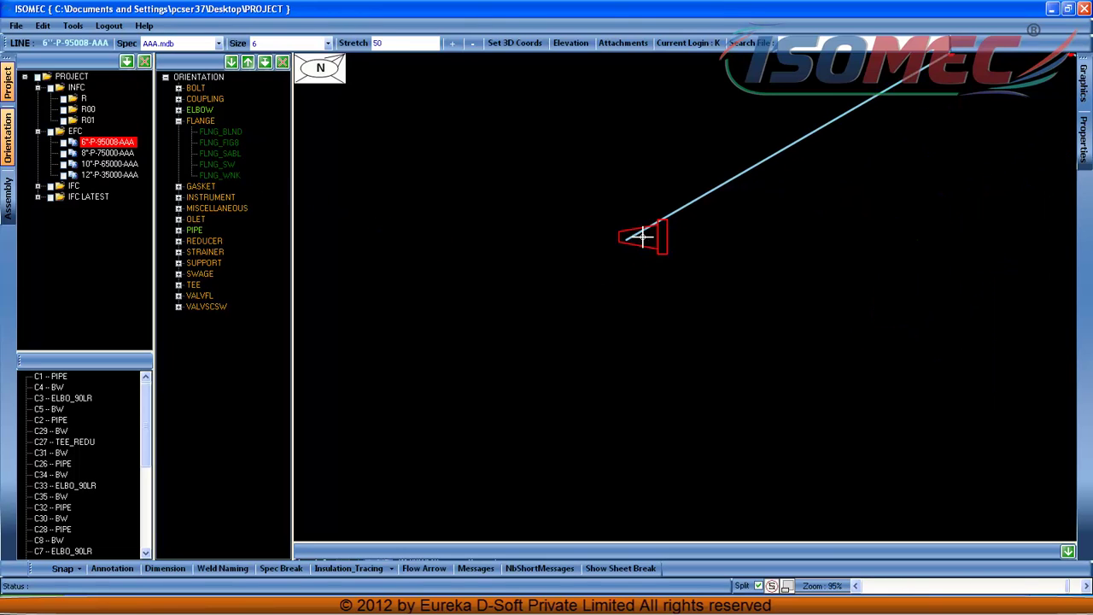
{"action": "scroll", "coordinate": [643, 236], "scroll_direction": "up", "scroll_amount": 5}
{"action": "left_click", "coordinate": [588, 231]}
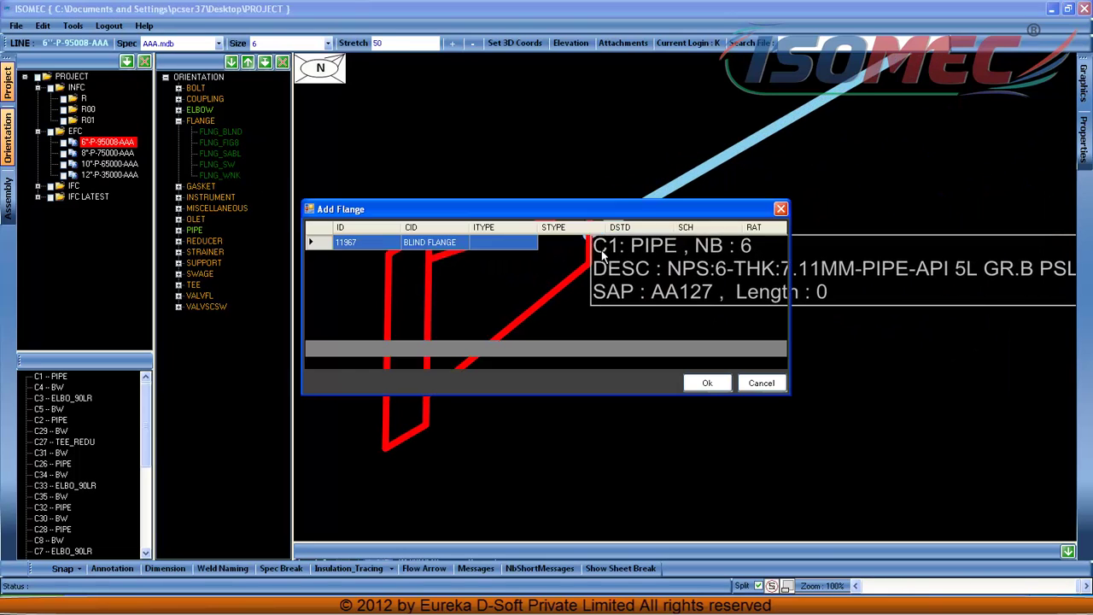
{"action": "left_click", "coordinate": [759, 385]}
Place another 6-inch weld neck flange on the open end of the lowest pipe run, beyond the equal tee.
{"action": "scroll", "coordinate": [513, 333], "scroll_direction": "down", "scroll_amount": 5}
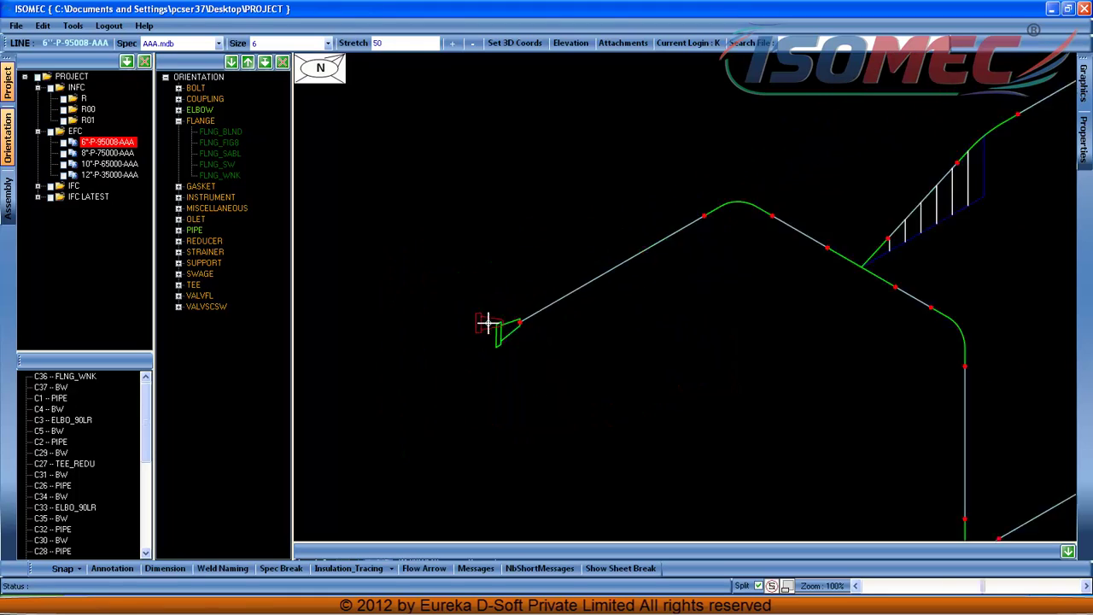
{"action": "scroll", "coordinate": [530, 299], "scroll_direction": "down", "scroll_amount": 3}
{"action": "scroll", "coordinate": [891, 281], "scroll_direction": "up", "scroll_amount": 6}
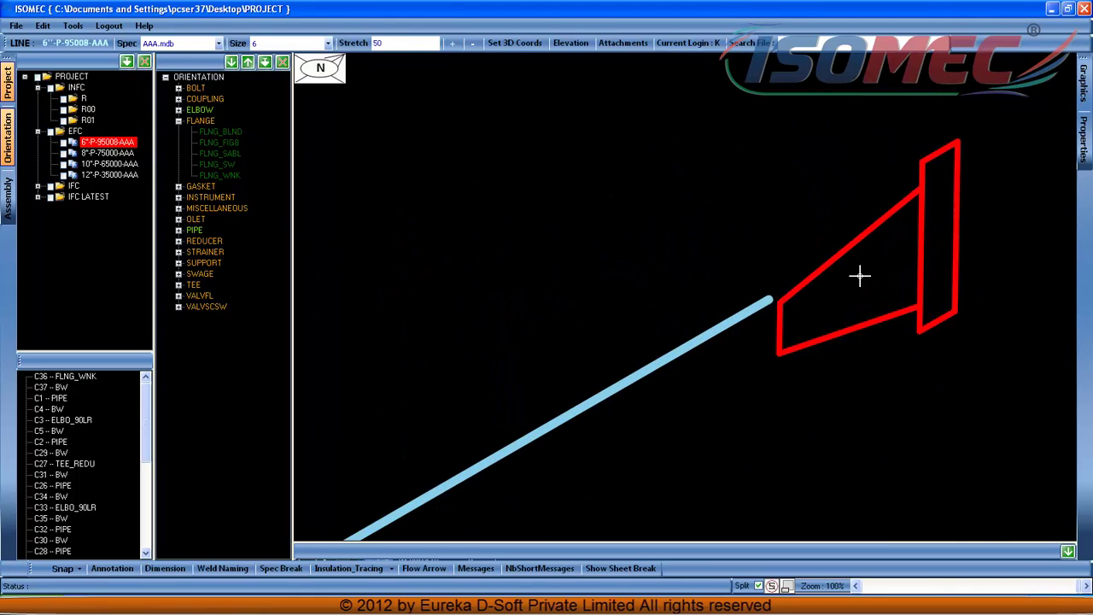
{"action": "left_click", "coordinate": [799, 337]}
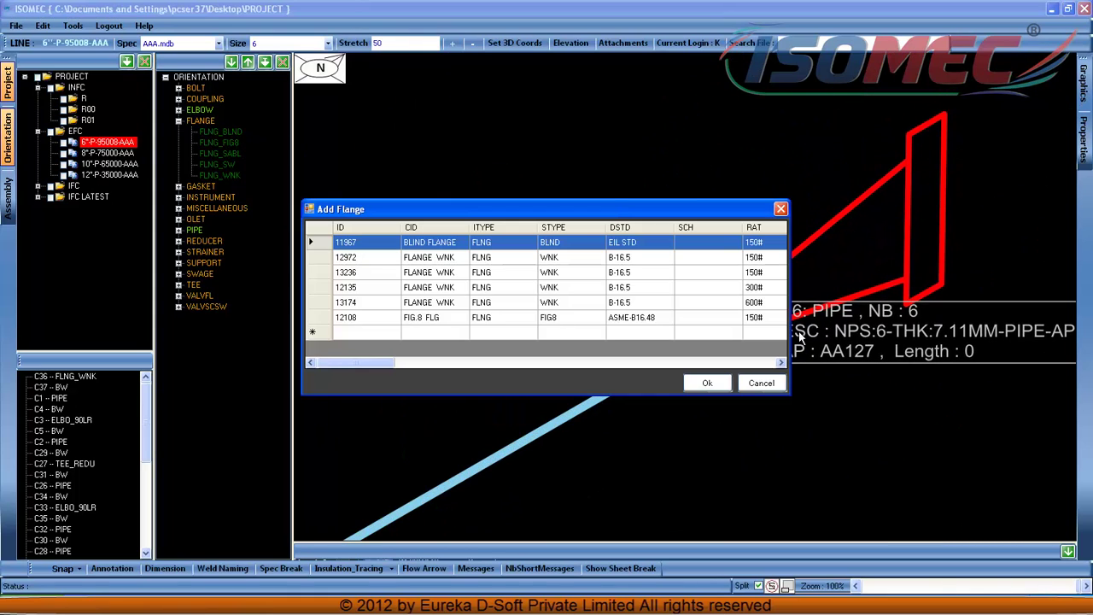
{"action": "left_click", "coordinate": [761, 382]}
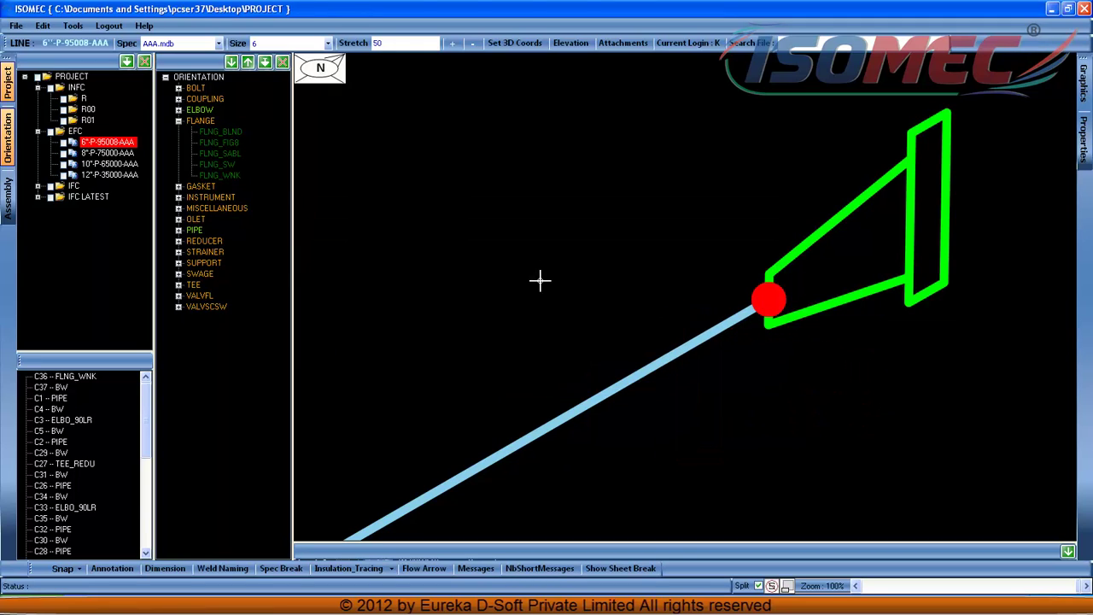
Insert a flanged check valve (VALV_CHEK) in the second run before the reducing tee, using the 150# B-16.5 weld neck flange with ID 12972.
{"action": "left_click", "coordinate": [179, 295]}
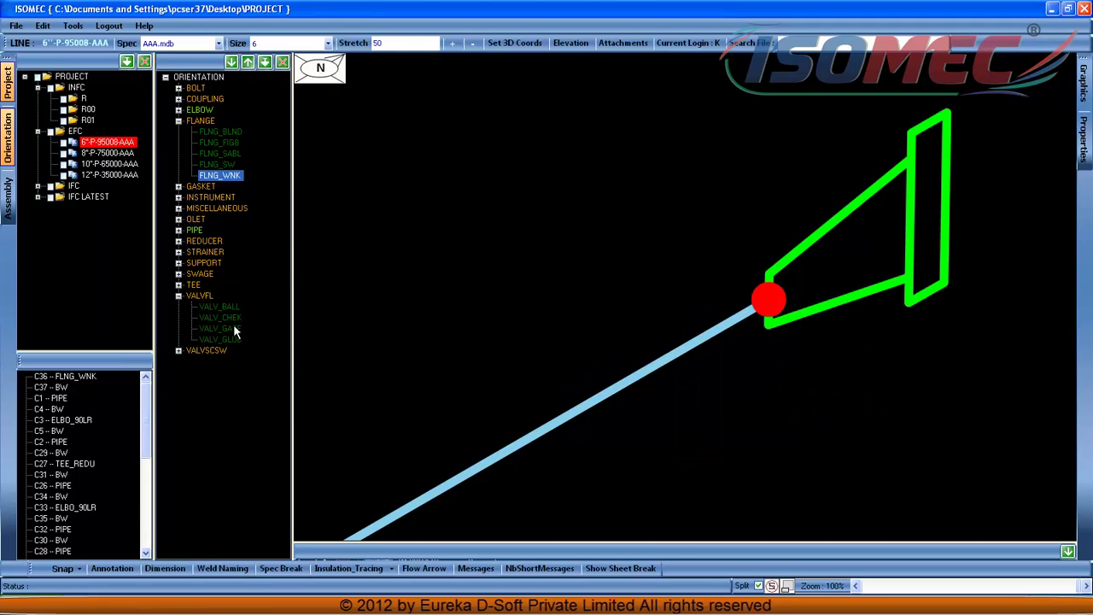
{"action": "left_click", "coordinate": [233, 326]}
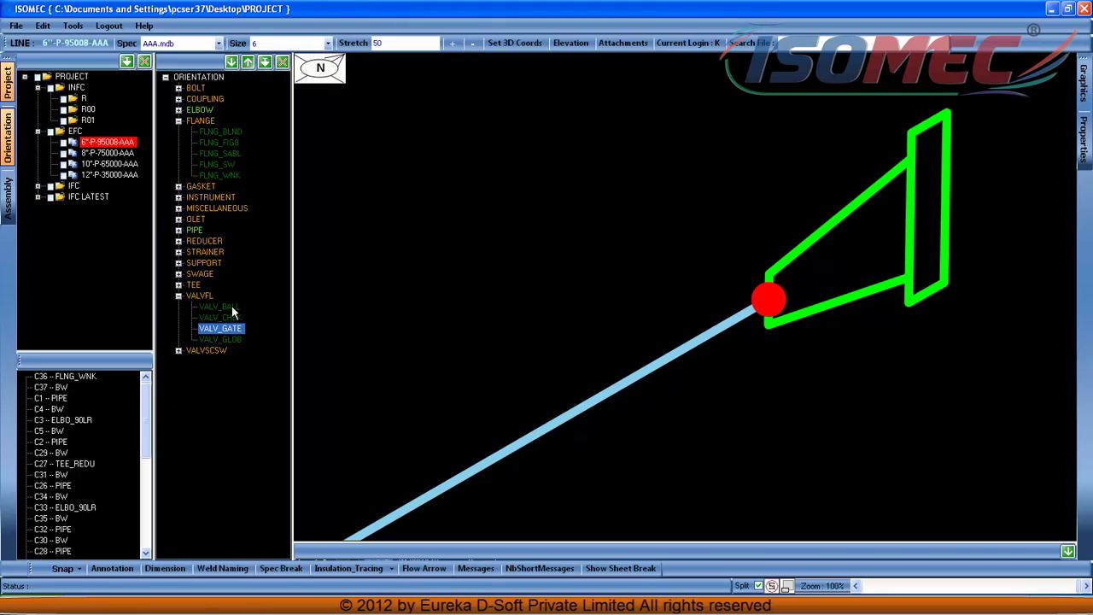
{"action": "scroll", "coordinate": [456, 328], "scroll_direction": "down", "scroll_amount": 5}
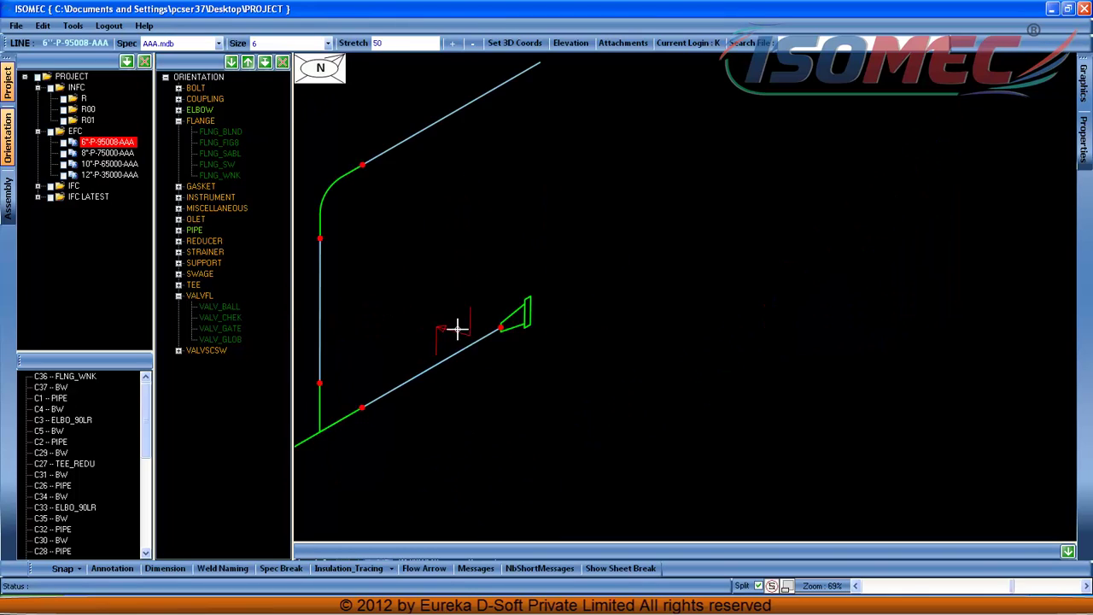
{"action": "scroll", "coordinate": [571, 270], "scroll_direction": "up", "scroll_amount": 5}
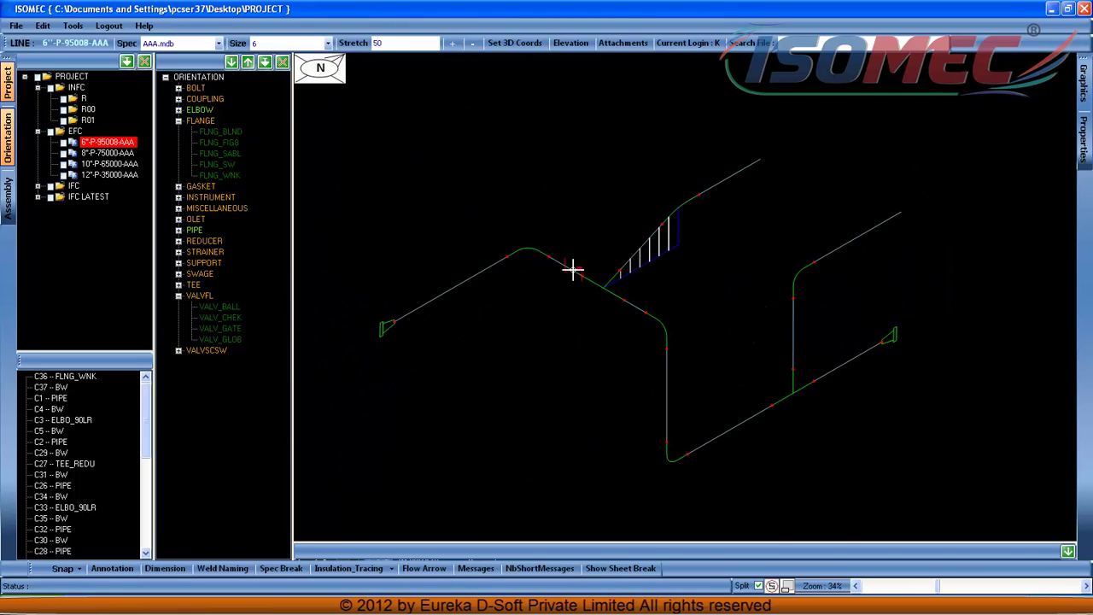
{"action": "scroll", "coordinate": [560, 267], "scroll_direction": "up", "scroll_amount": 4}
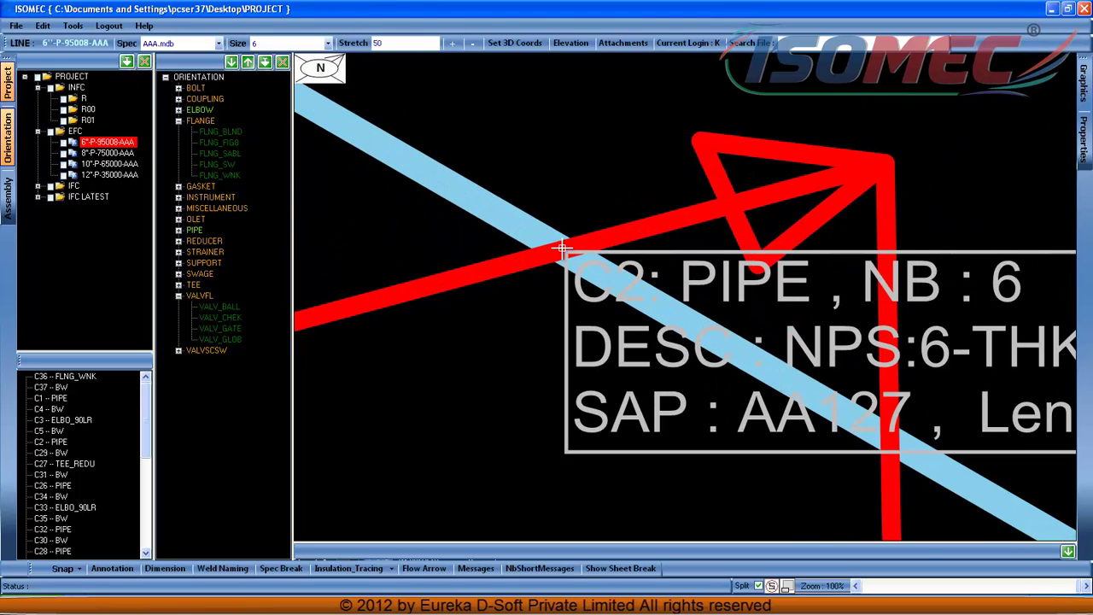
{"action": "left_click", "coordinate": [564, 256]}
{"action": "left_click", "coordinate": [510, 260]}
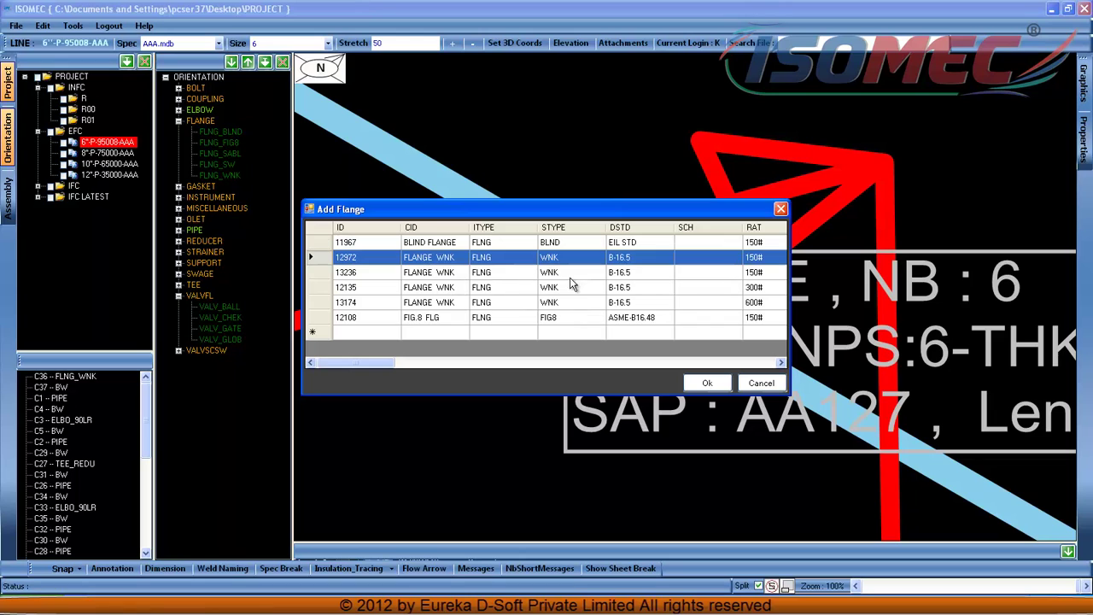
{"action": "left_click", "coordinate": [707, 383]}
{"action": "scroll", "coordinate": [696, 337], "scroll_direction": "down", "scroll_amount": 6}
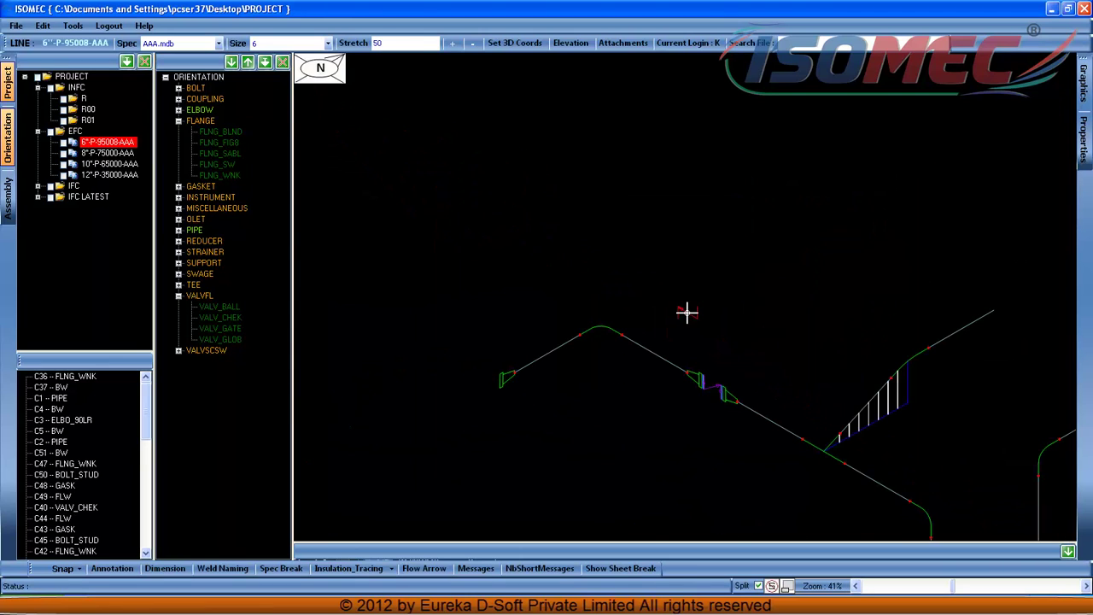
Dimension the line up to the reducing tee: first run 450 mm, run before the check valve 500 mm, run after it 650 mm.
{"action": "scroll", "coordinate": [593, 307], "scroll_direction": "down", "scroll_amount": 3}
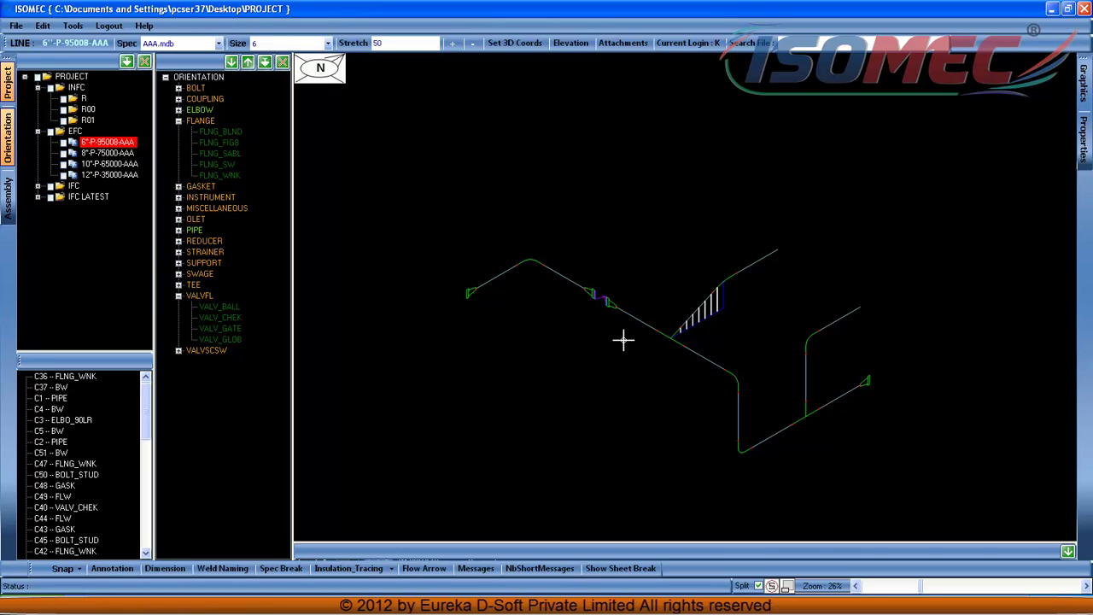
{"action": "key", "text": "d"}
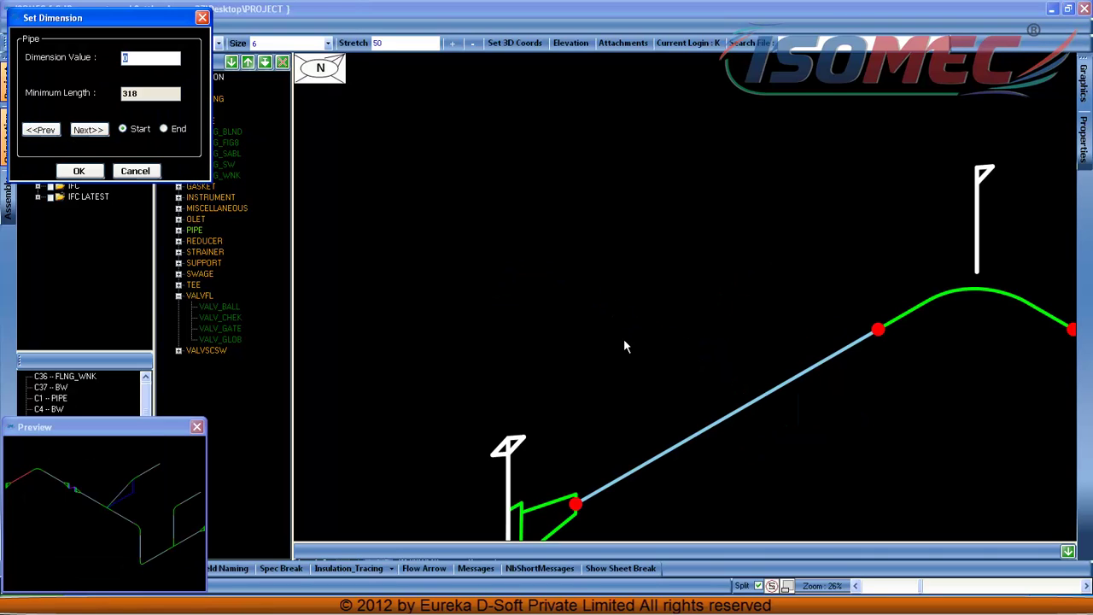
{"action": "key", "text": "Return"}
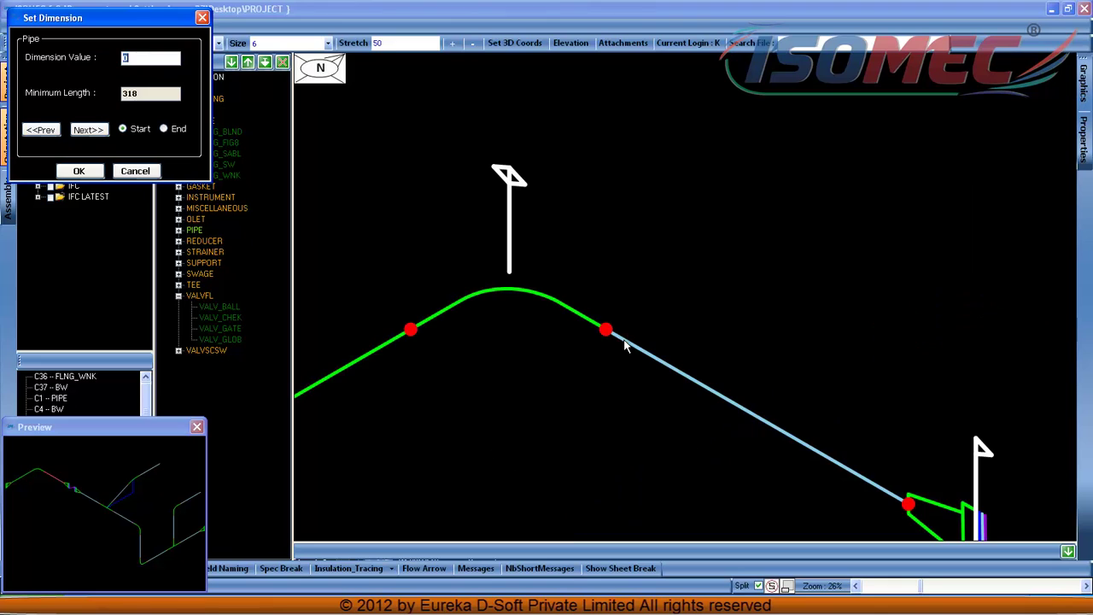
{"action": "key", "text": "Return"}
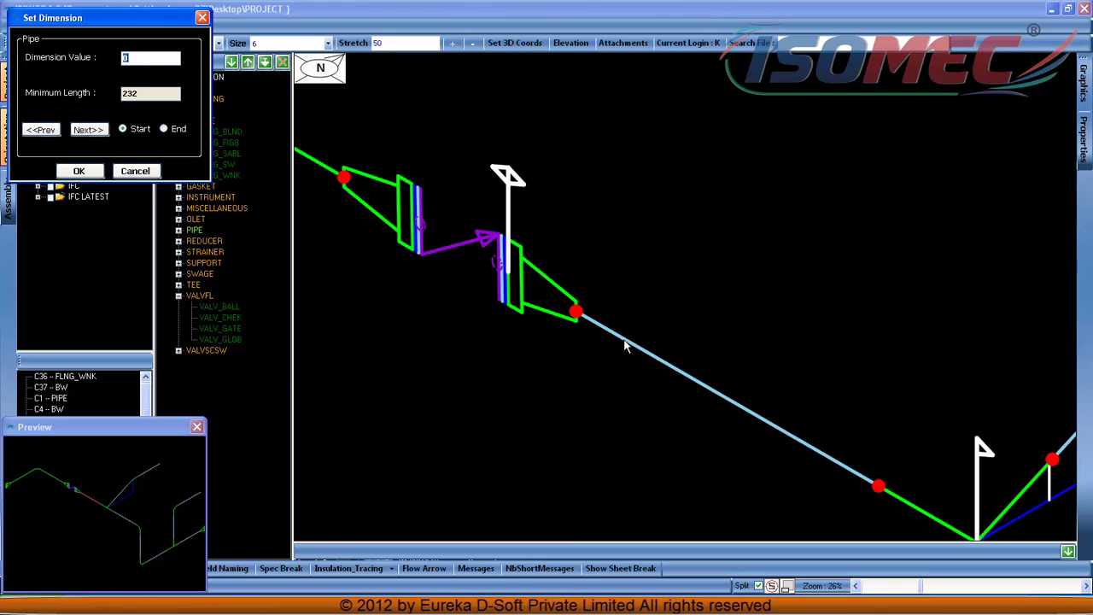
{"action": "key", "text": "Return"}
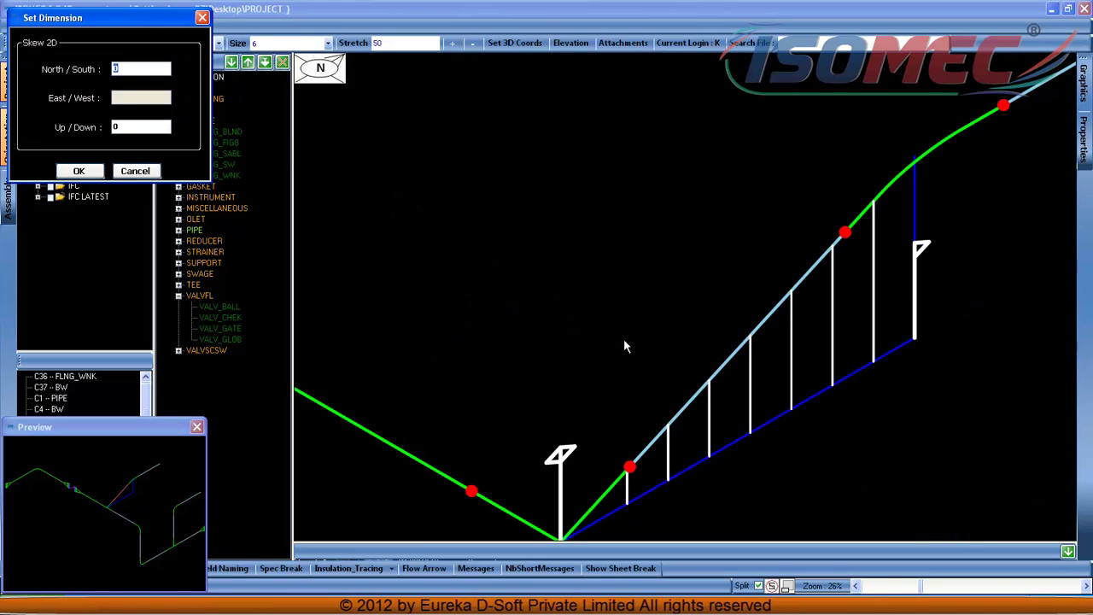
Set the skewed 4-inch branch to 250 mm North/South and 250 mm Up/Down, and its open end run to 550 mm.
{"action": "type", "text": "250"}
{"action": "key", "text": "Tab"}
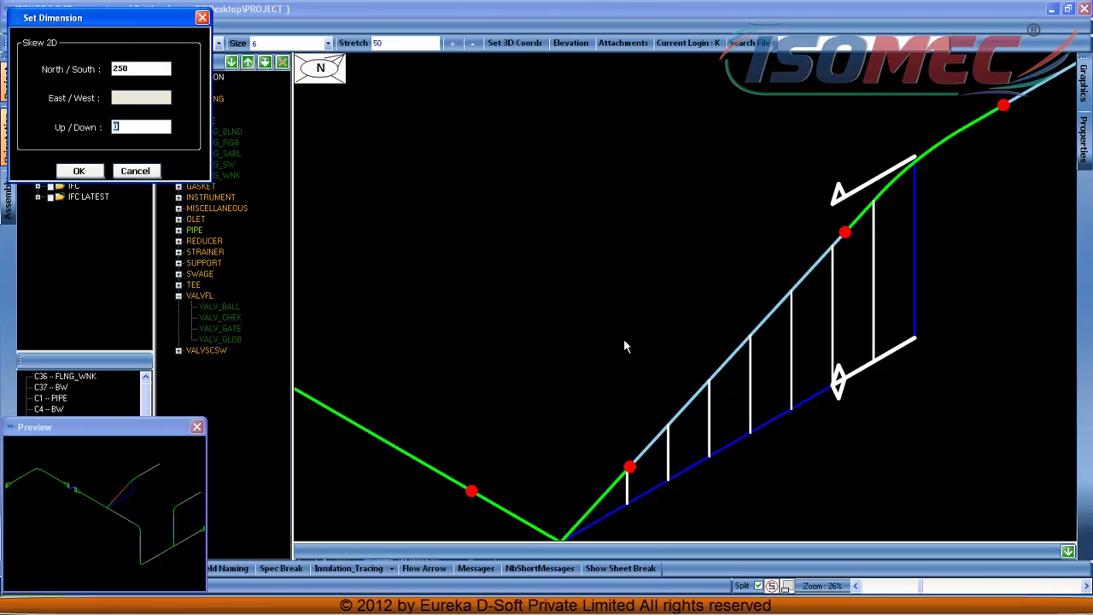
{"action": "type", "text": "250"}
{"action": "key", "text": "Return"}
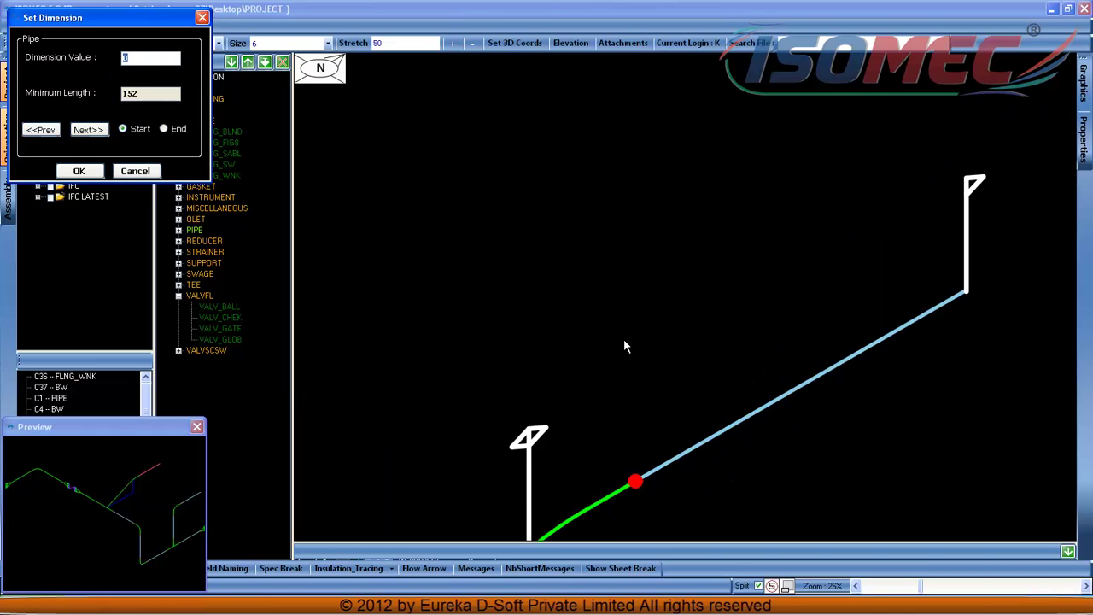
{"action": "type", "text": "550"}
{"action": "key", "text": "Return"}
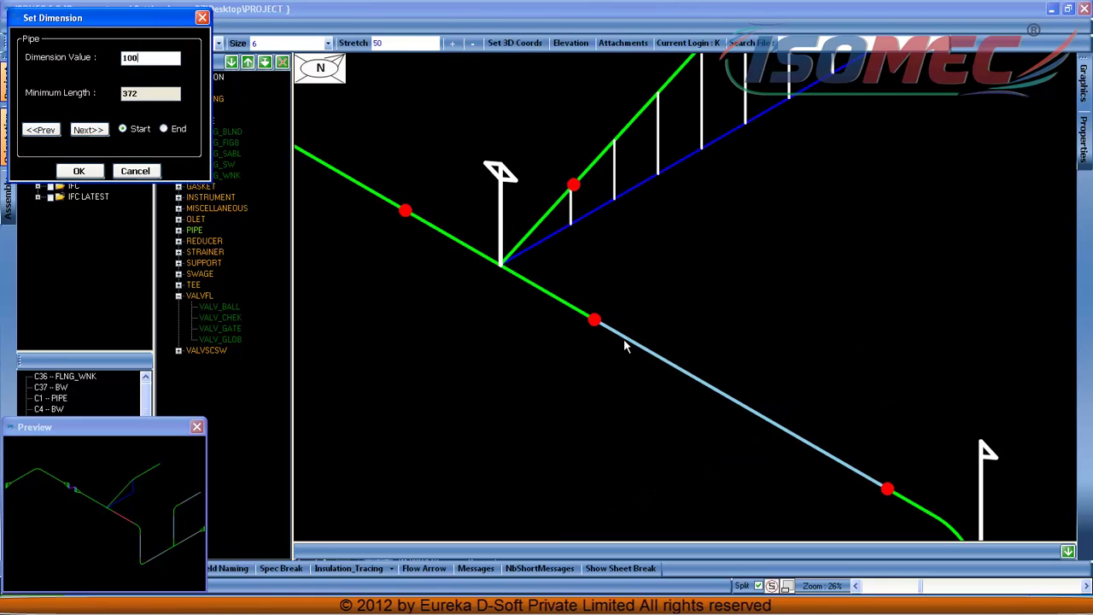
Dimension the run after the reducing tee as 1000 mm, the vertical drop as 650 mm and the run up to the equal tee as 750 mm.
{"action": "key", "text": "Return"}
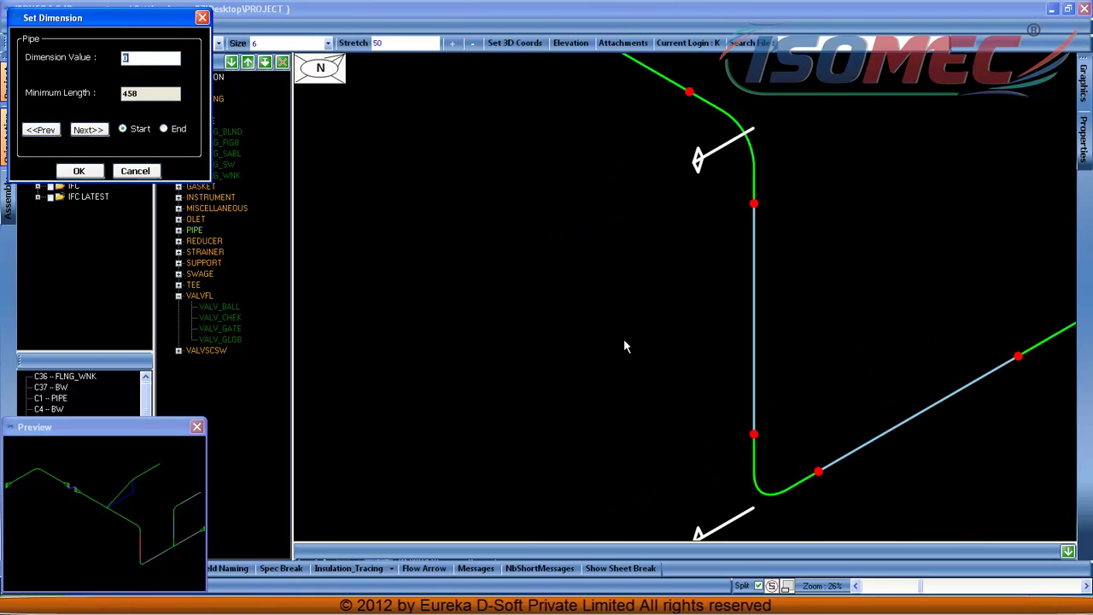
{"action": "key", "text": "Return"}
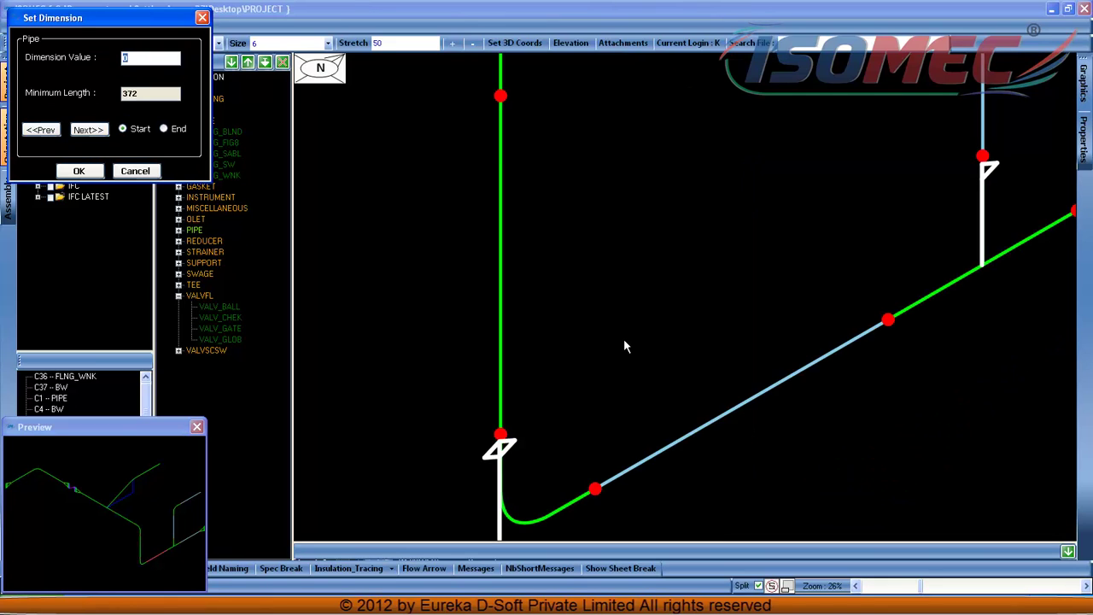
{"action": "type", "text": "750"}
{"action": "key", "text": "Return"}
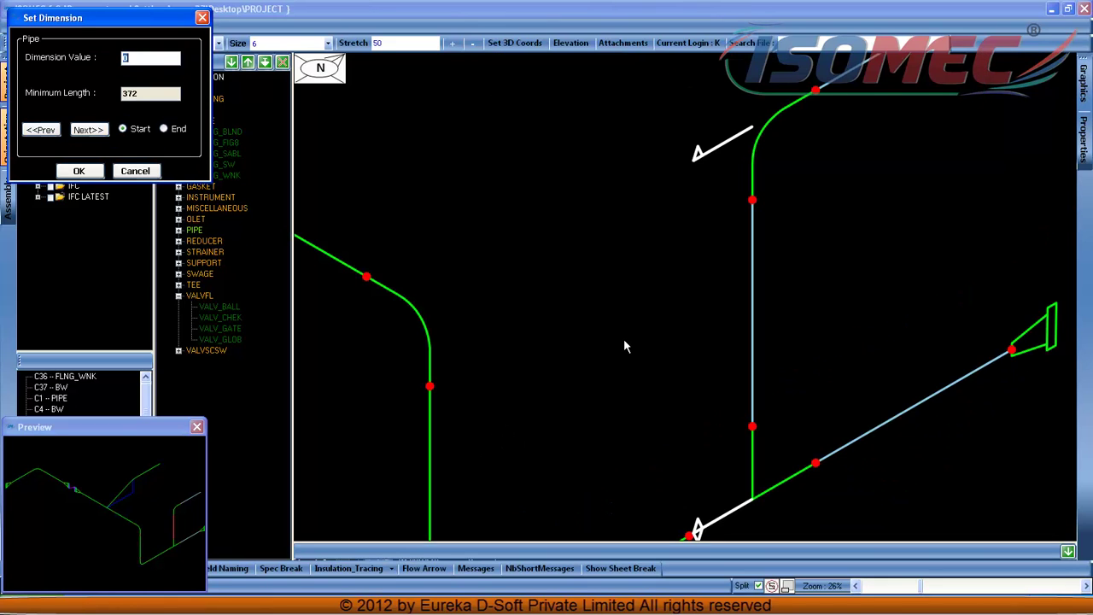
Set the riser from the equal tee to 800 mm, its open end run to 600 mm and the flanged end run to 950 mm.
{"action": "type", "text": "800"}
{"action": "key", "text": "Return"}
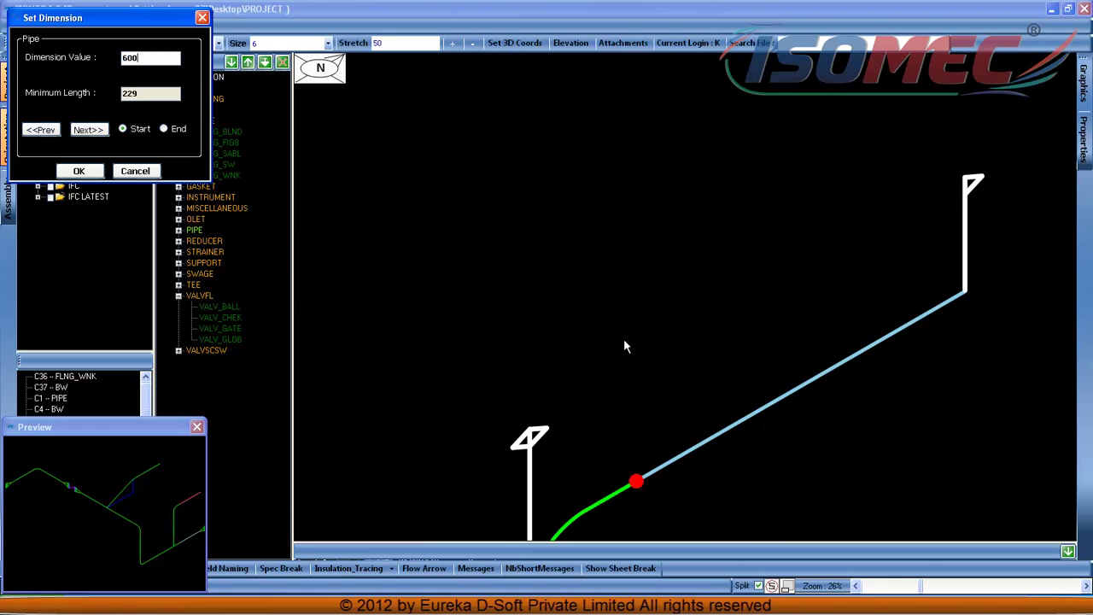
{"action": "key", "text": "Return"}
{"action": "type", "text": "950"}
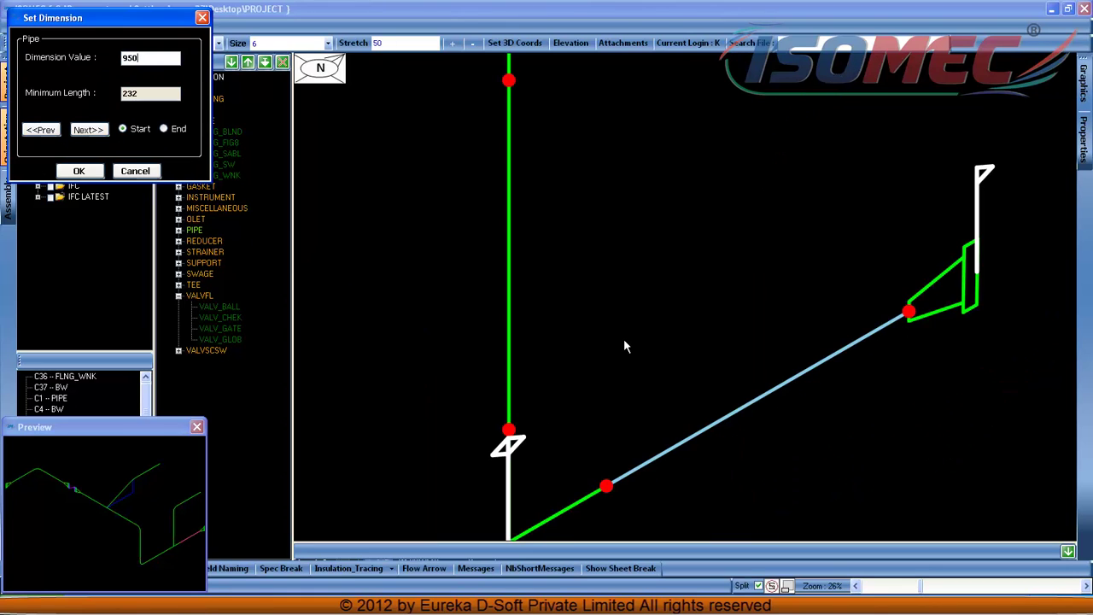
{"action": "key", "text": "Return"}
Display the dimensions on the isometric of the 6-inch line.
{"action": "scroll", "coordinate": [575, 379], "scroll_direction": "down", "scroll_amount": 1}
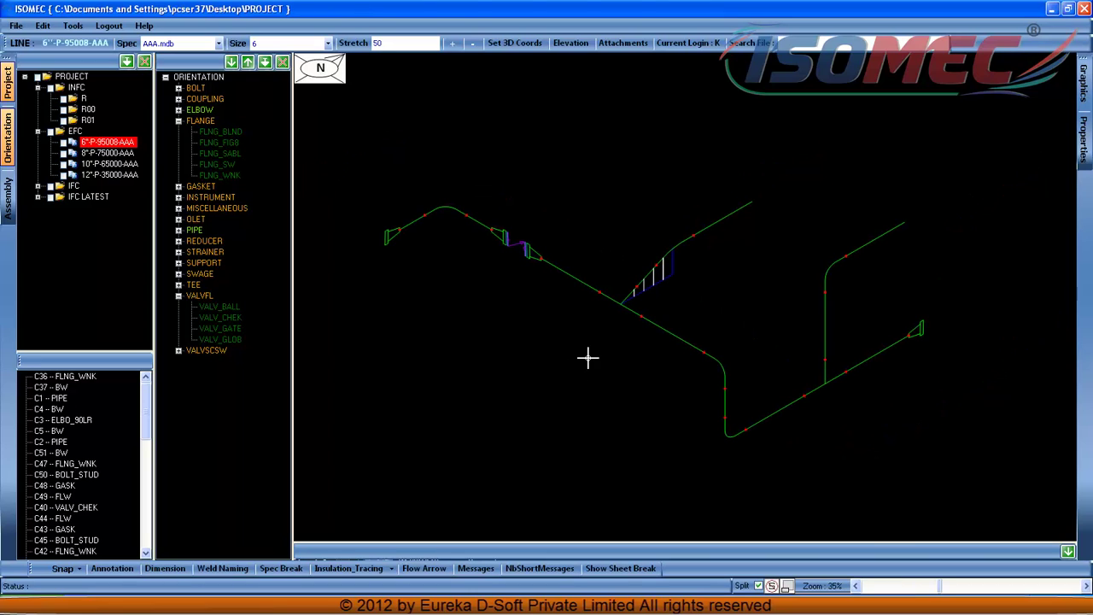
{"action": "left_click", "coordinate": [183, 569]}
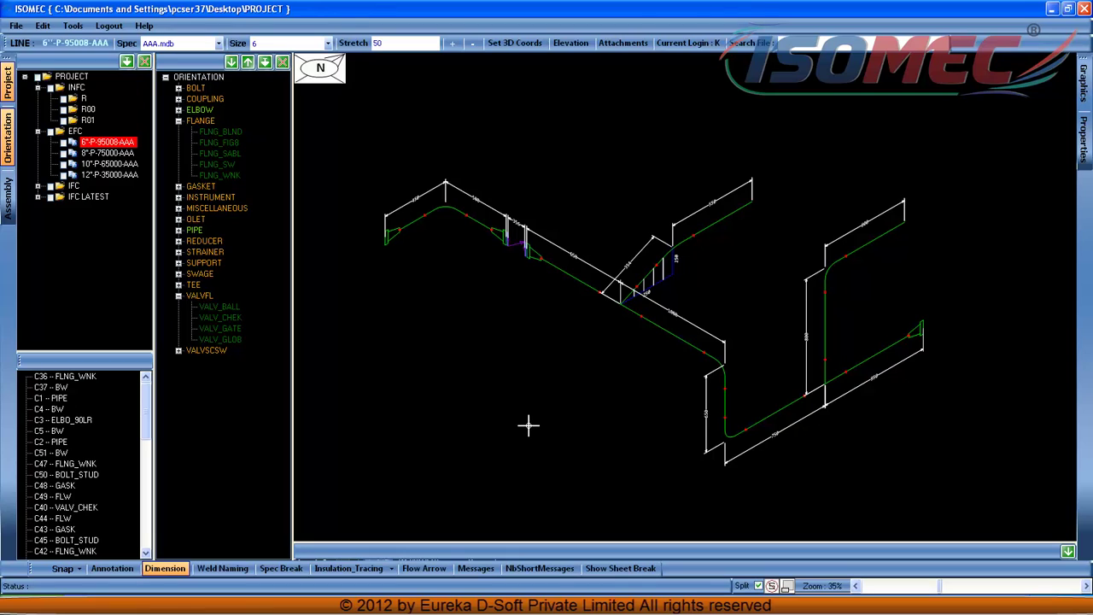
{"action": "middle_click_drag", "start_coordinate": [563, 408], "coordinate": [553, 426]}
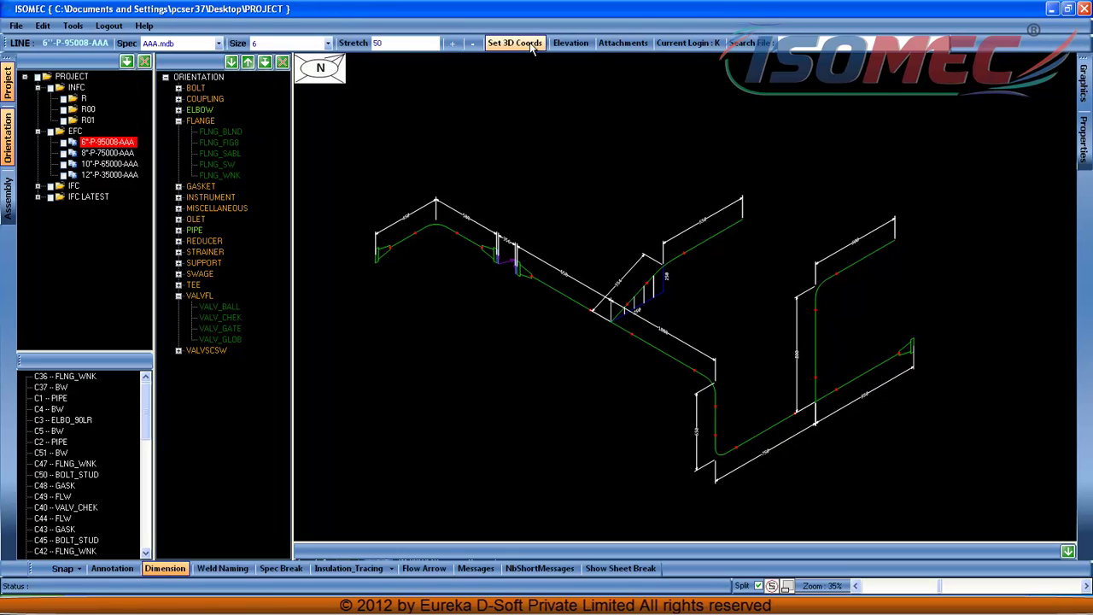
Set the reference coordinates at the first flange's face to North/South 985000, East/West 785000 and Up/Down 179555.
{"action": "scroll", "coordinate": [382, 267], "scroll_direction": "up", "scroll_amount": 5}
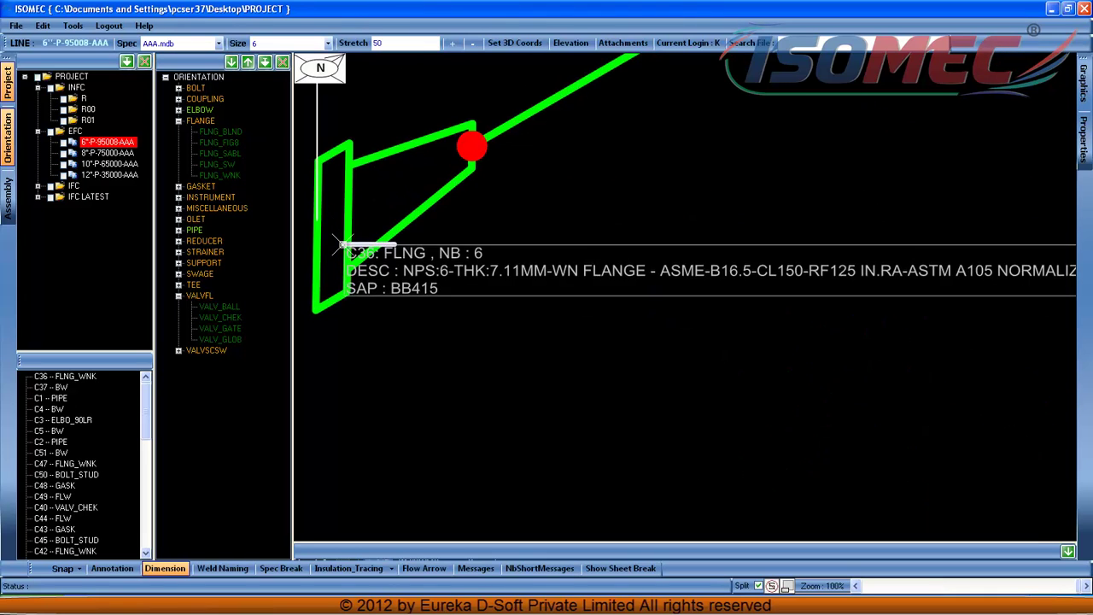
{"action": "scroll", "coordinate": [342, 246], "scroll_direction": "up", "scroll_amount": 3}
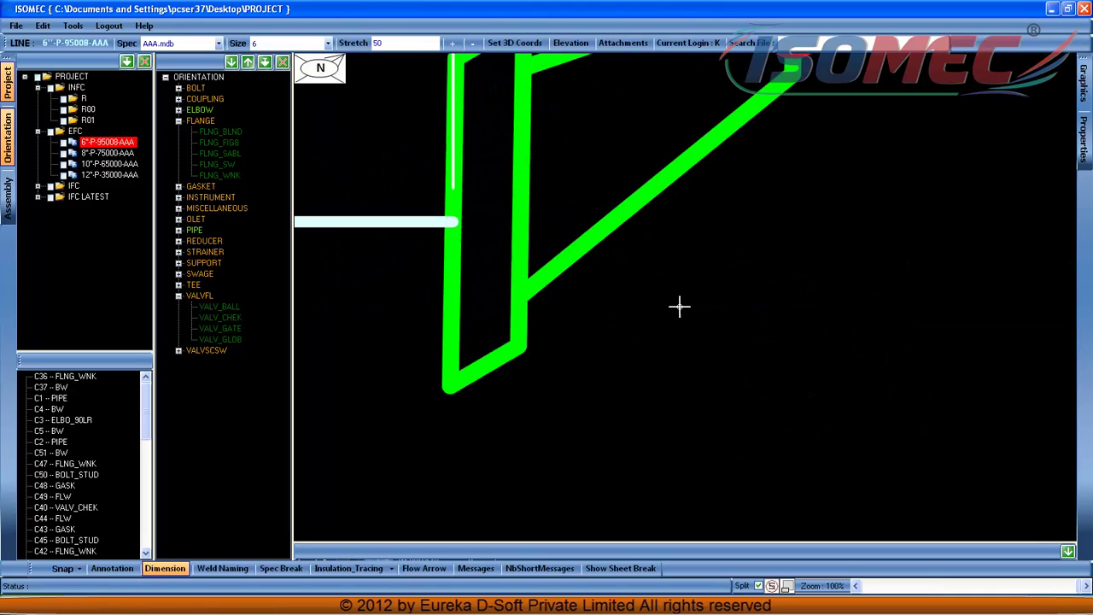
{"action": "scroll", "coordinate": [501, 264], "scroll_direction": "down", "scroll_amount": 2}
{"action": "scroll", "coordinate": [487, 254], "scroll_direction": "up", "scroll_amount": 2}
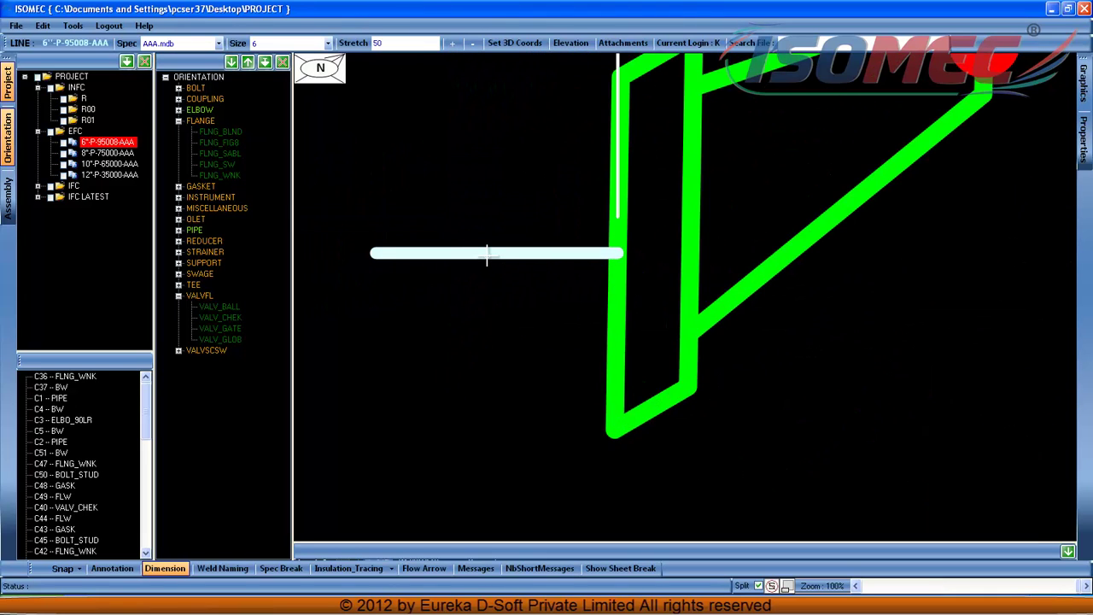
{"action": "left_click", "coordinate": [396, 251]}
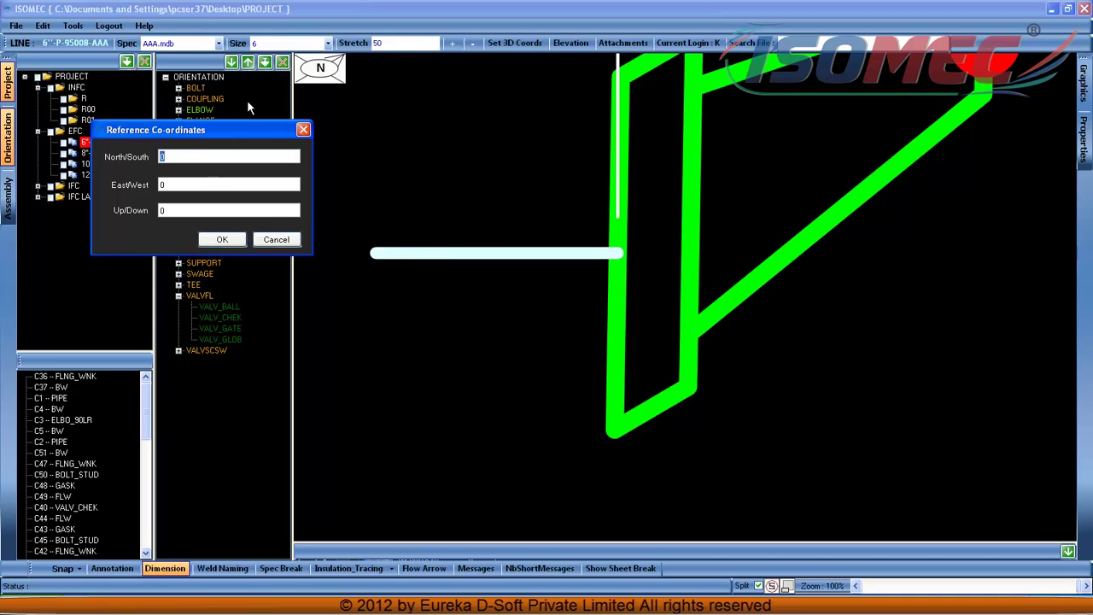
{"action": "type", "text": "985000"}
{"action": "key", "text": "Tab"}
{"action": "type", "text": "785000"}
{"action": "key", "text": "Tab"}
{"action": "type", "text": "15000"}
{"action": "key", "text": "Return"}
Examine the dimensions and elevation labels along the 6-inch line and its two branches.
{"action": "scroll", "coordinate": [484, 282], "scroll_direction": "up", "scroll_amount": 2}
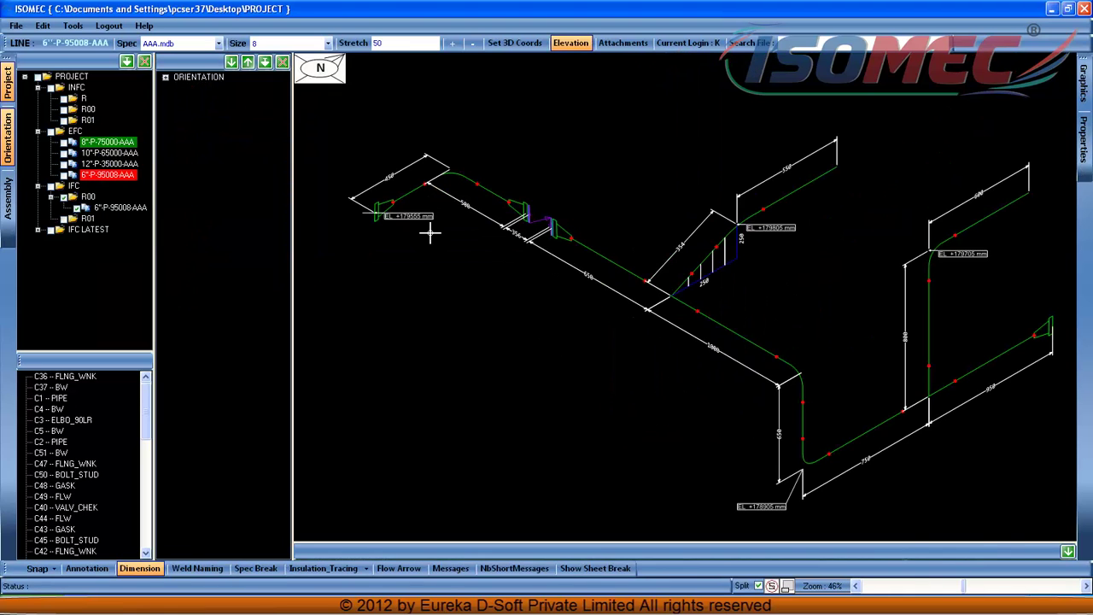
{"action": "scroll", "coordinate": [428, 229], "scroll_direction": "up", "scroll_amount": 3}
{"action": "middle_click_drag", "start_coordinate": [475, 299], "coordinate": [589, 415]}
{"action": "middle_click_drag", "start_coordinate": [810, 501], "coordinate": [548, 347]}
{"action": "middle_click_drag", "start_coordinate": [729, 415], "coordinate": [473, 247]}
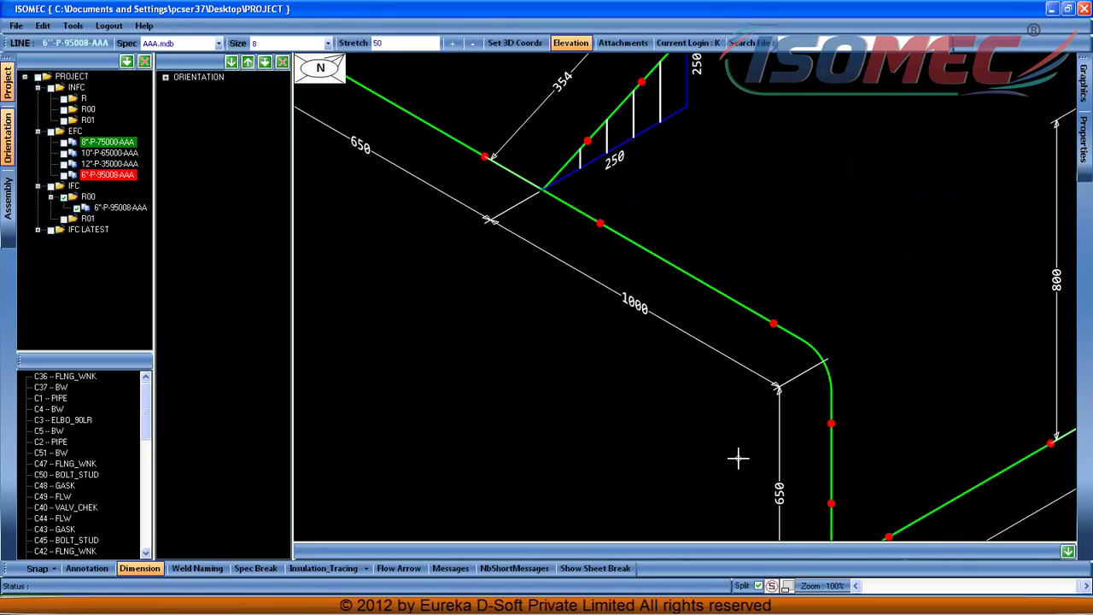
{"action": "middle_click_drag", "start_coordinate": [739, 458], "coordinate": [658, 236]}
{"action": "middle_click_drag", "start_coordinate": [886, 324], "coordinate": [587, 525]}
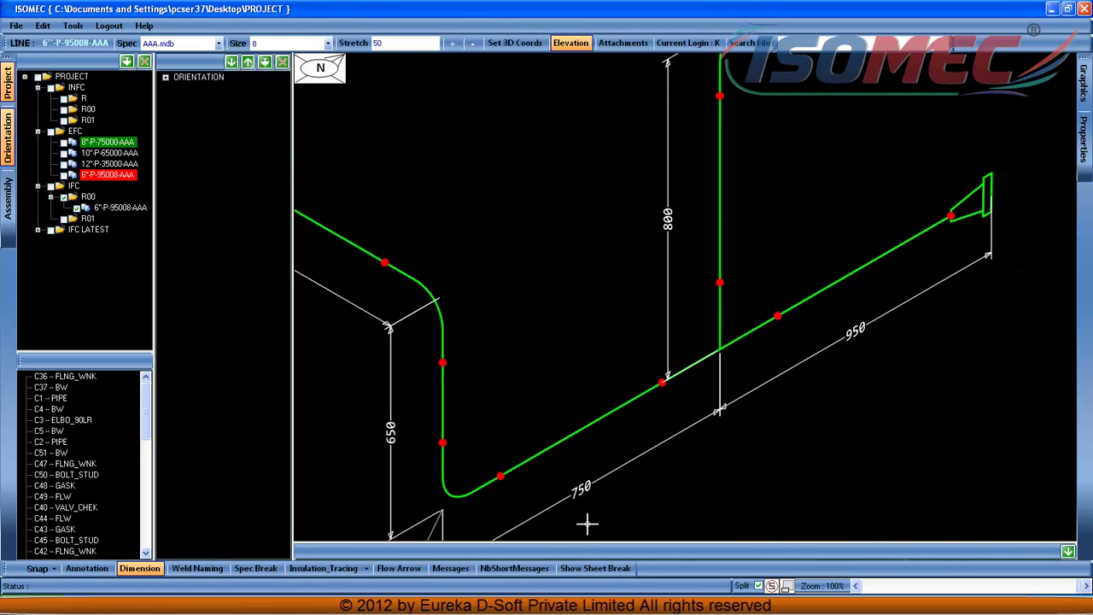
{"action": "middle_click_drag", "start_coordinate": [528, 219], "coordinate": [583, 446]}
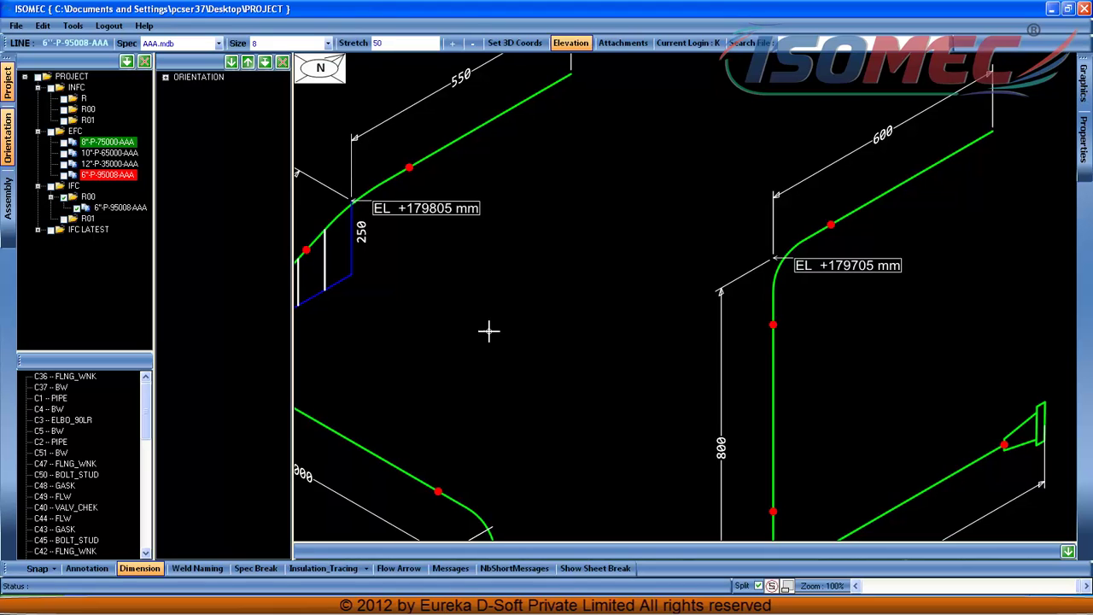
{"action": "middle_click_drag", "start_coordinate": [488, 332], "coordinate": [723, 389]}
{"action": "scroll", "coordinate": [728, 326], "scroll_direction": "down", "scroll_amount": 6}
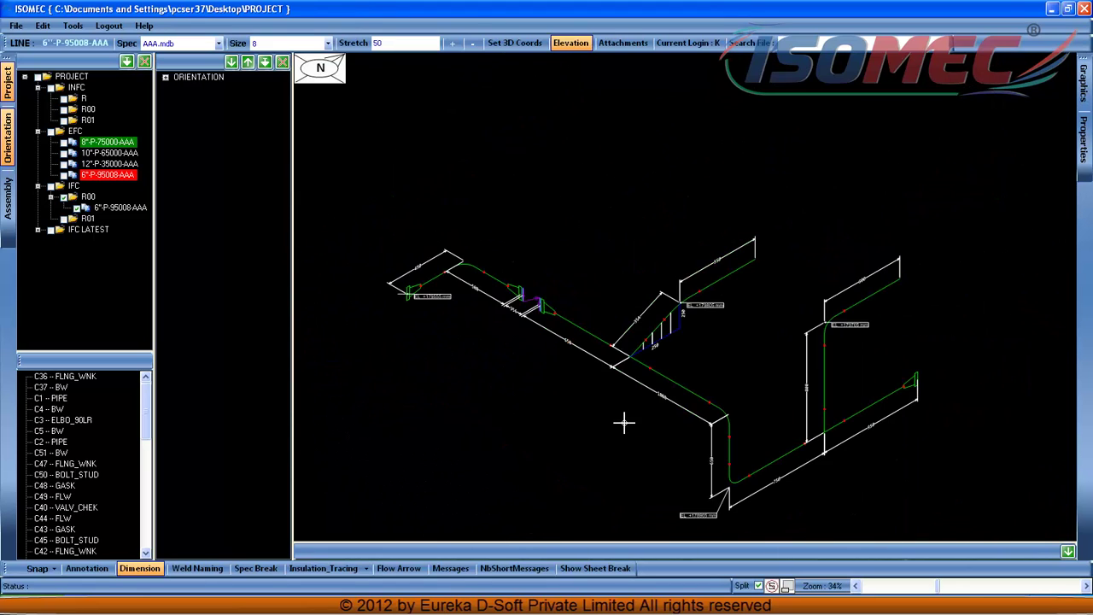
{"action": "middle_click_drag", "start_coordinate": [624, 422], "coordinate": [627, 361]}
{"action": "scroll", "coordinate": [637, 365], "scroll_direction": "up", "scroll_amount": 1}
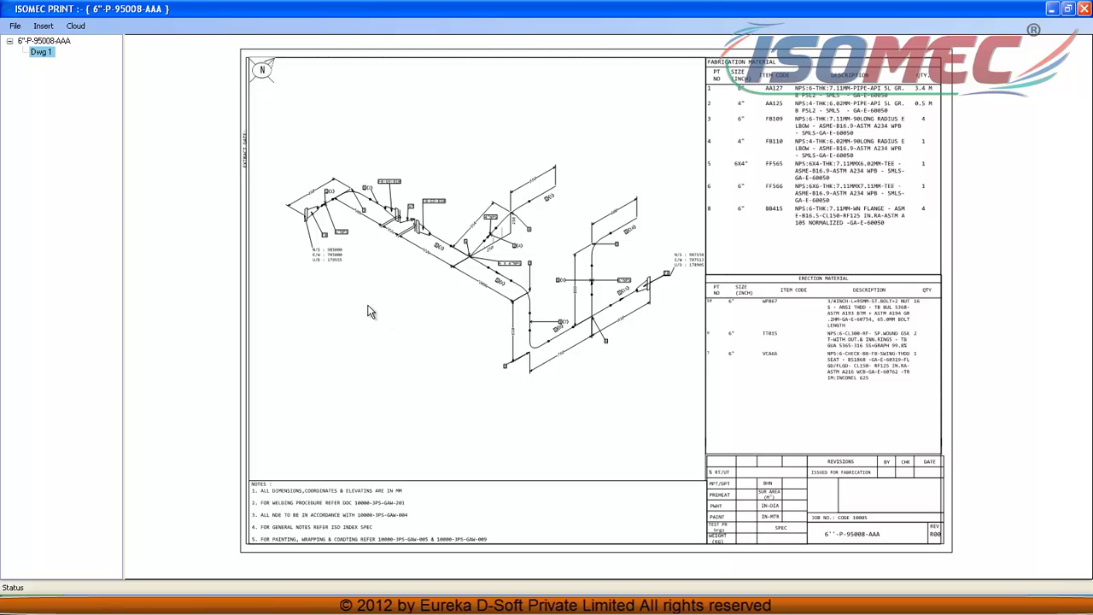
Examine the generated isometric in ISOMEC Print, checking part tags, pipe sizes, dimensions and end coordinates along the whole line.
{"action": "scroll", "coordinate": [366, 219], "scroll_direction": "up", "scroll_amount": 4}
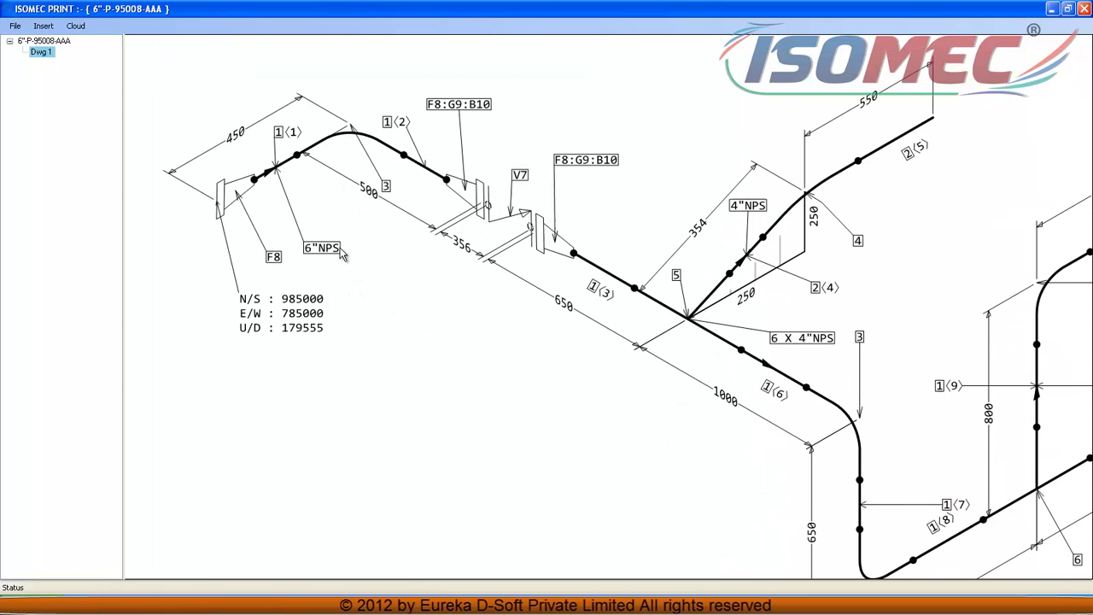
{"action": "scroll", "coordinate": [383, 355], "scroll_direction": "up", "scroll_amount": 1}
{"action": "mouse_move", "coordinate": [660, 472]}
{"action": "middle_mouse_down"}
{"action": "mouse_move", "coordinate": [548, 408]}
{"action": "mouse_move", "coordinate": [422, 368]}
{"action": "middle_mouse_up"}
{"action": "middle_click_drag", "start_coordinate": [872, 347], "coordinate": [846, 395]}
{"action": "left_click_drag", "start_coordinate": [847, 401], "coordinate": [759, 463]}
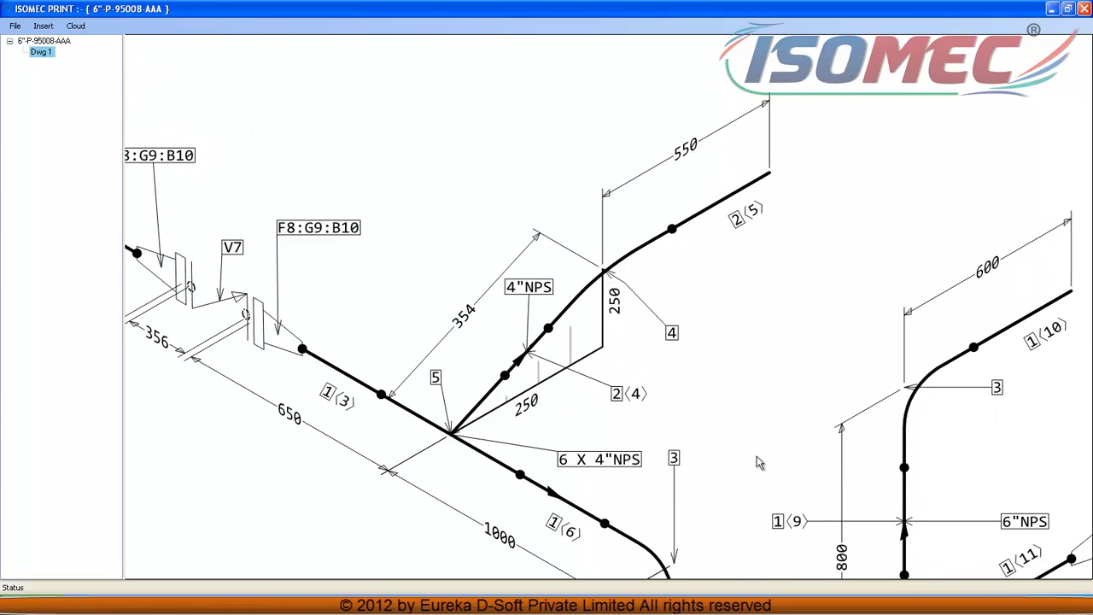
{"action": "mouse_move", "coordinate": [717, 515]}
{"action": "middle_mouse_down"}
{"action": "mouse_move", "coordinate": [659, 338]}
{"action": "mouse_move", "coordinate": [612, 247]}
{"action": "middle_mouse_up"}
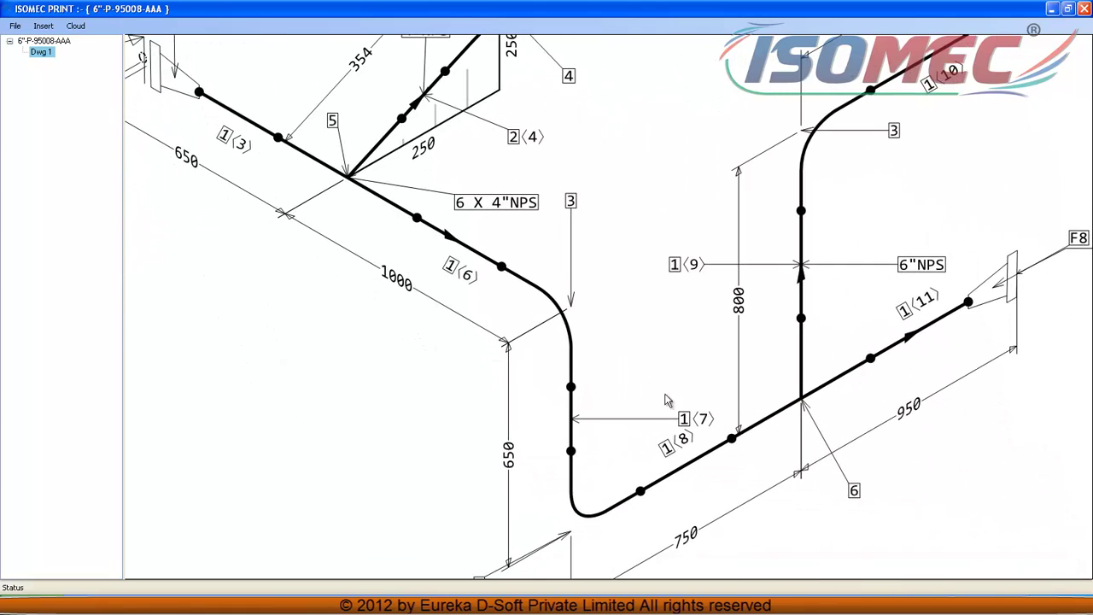
{"action": "middle_click_drag", "start_coordinate": [690, 414], "coordinate": [679, 328]}
{"action": "middle_click_drag", "start_coordinate": [927, 339], "coordinate": [777, 441]}
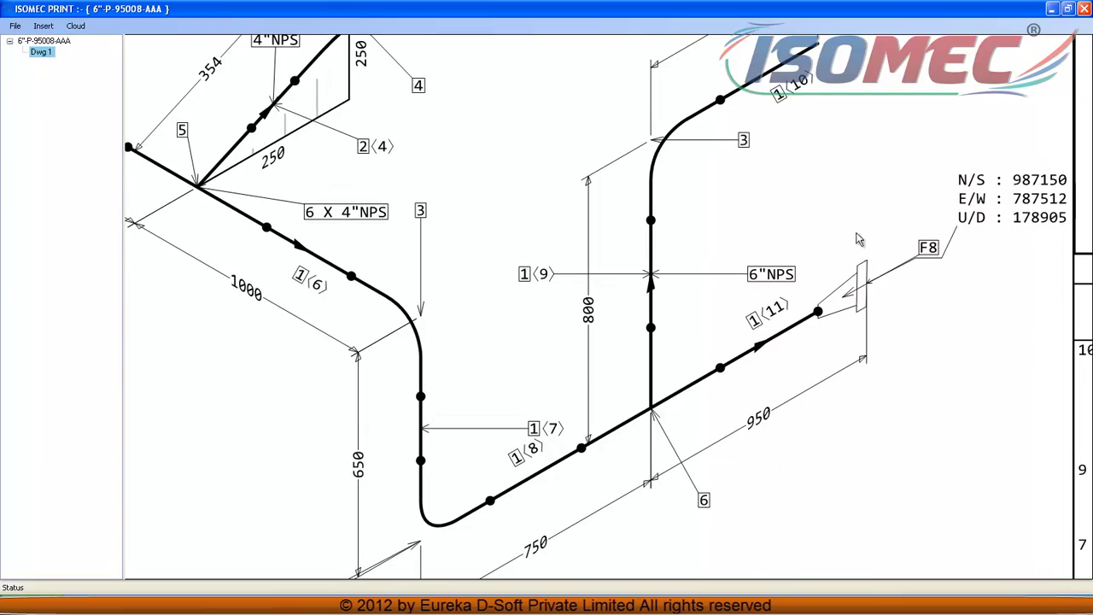
{"action": "middle_click_drag", "start_coordinate": [833, 224], "coordinate": [815, 266]}
{"action": "left_click_drag", "start_coordinate": [816, 271], "coordinate": [797, 426]}
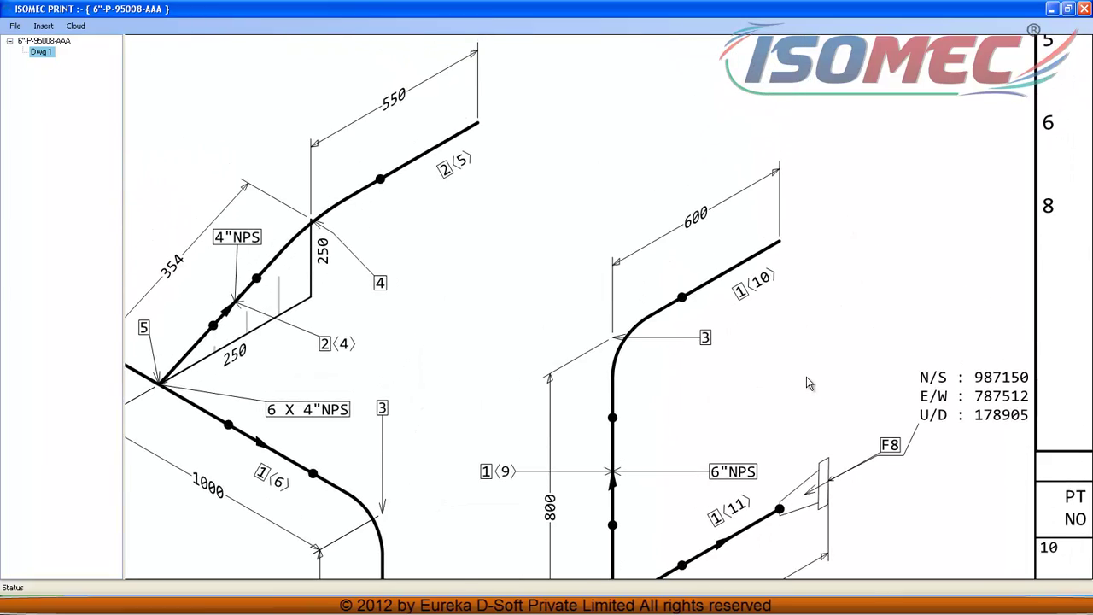
Review the fabrication and erection material lists and the title block of the printed isometric sheet.
{"action": "scroll", "coordinate": [861, 367], "scroll_direction": "down", "scroll_amount": 3}
{"action": "scroll", "coordinate": [884, 369], "scroll_direction": "up", "scroll_amount": 4}
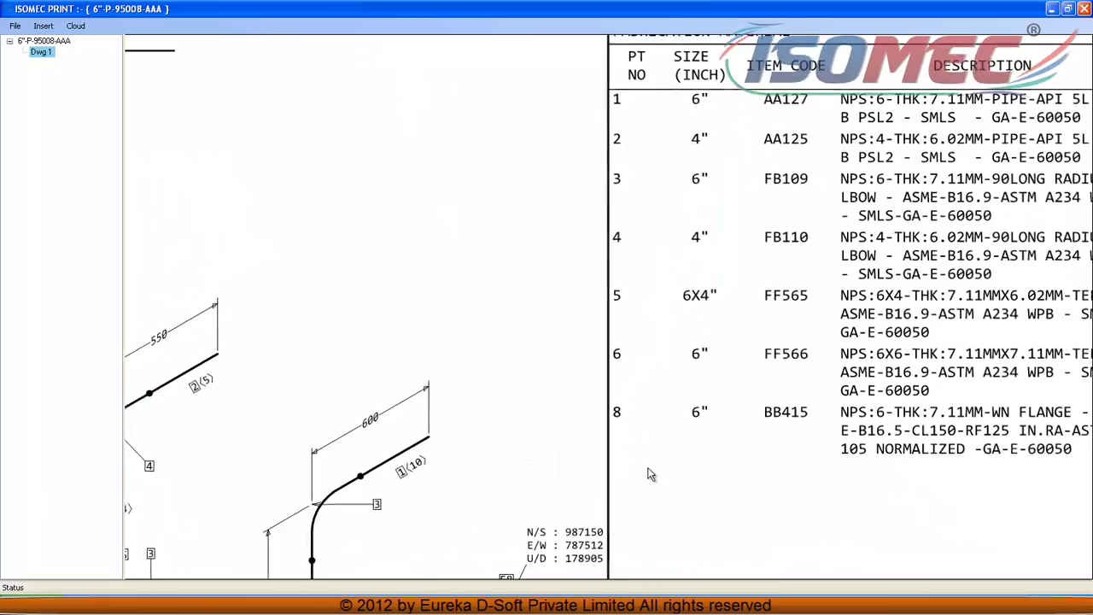
{"action": "scroll", "coordinate": [649, 474], "scroll_direction": "down", "scroll_amount": 5}
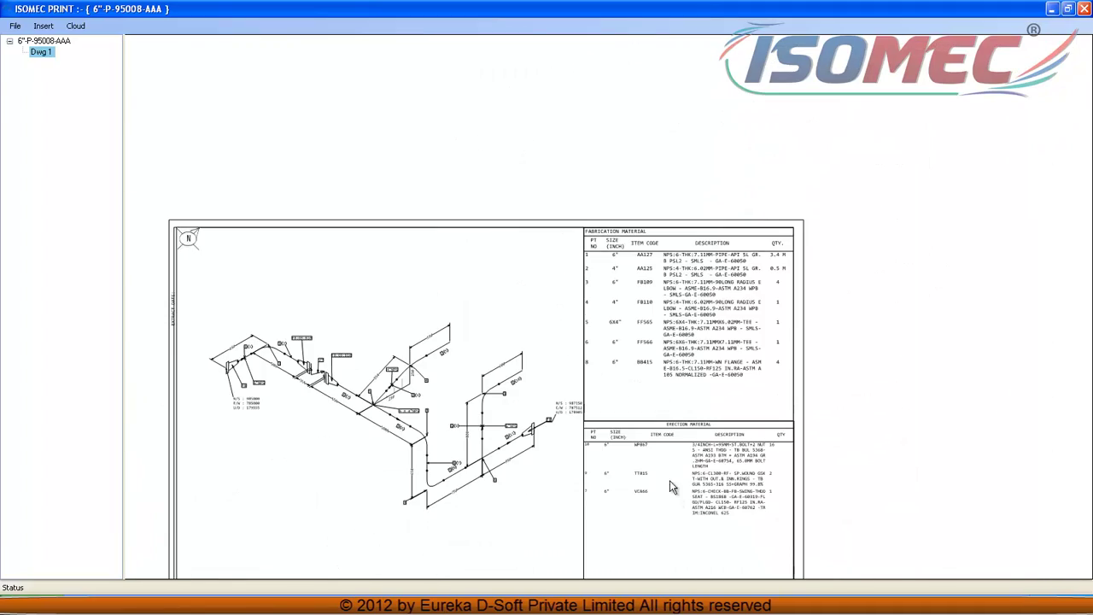
{"action": "scroll", "coordinate": [670, 487], "scroll_direction": "up", "scroll_amount": 5}
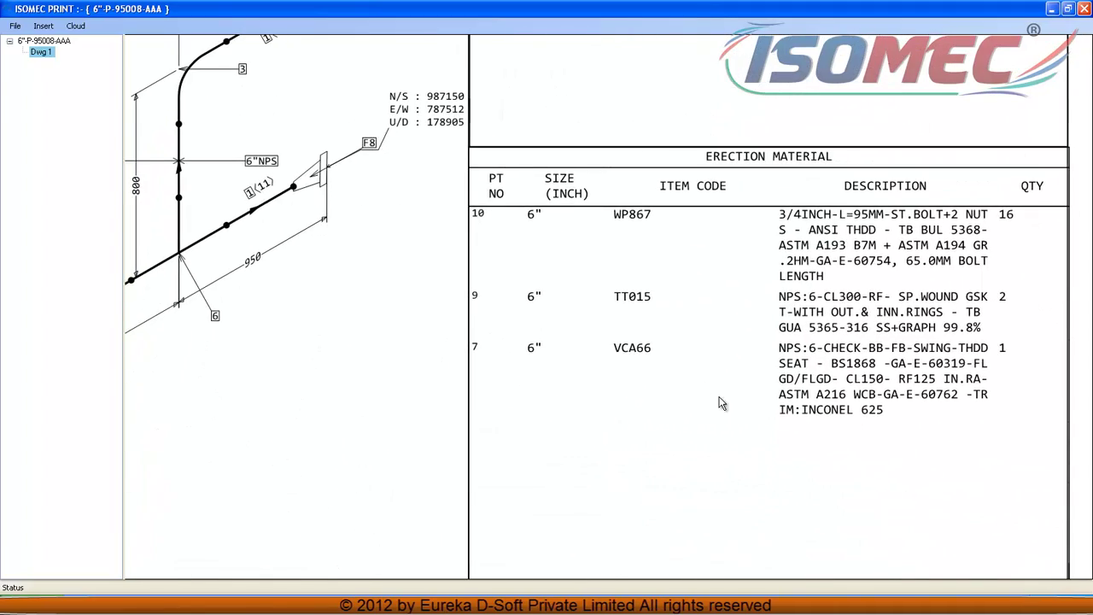
{"action": "scroll", "coordinate": [722, 403], "scroll_direction": "down", "scroll_amount": 3}
{"action": "scroll", "coordinate": [691, 316], "scroll_direction": "up", "scroll_amount": 5}
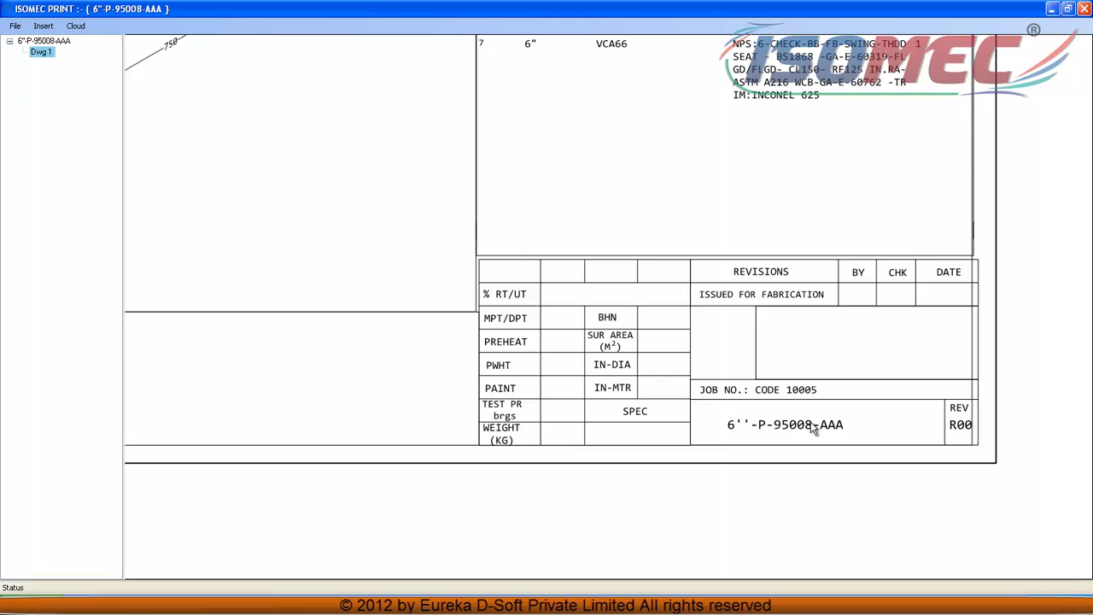
Check the notes on the printed isometric sheet, save it as a DWG file, and close the print view.
{"action": "middle_click_drag", "start_coordinate": [385, 432], "coordinate": [1071, 495]}
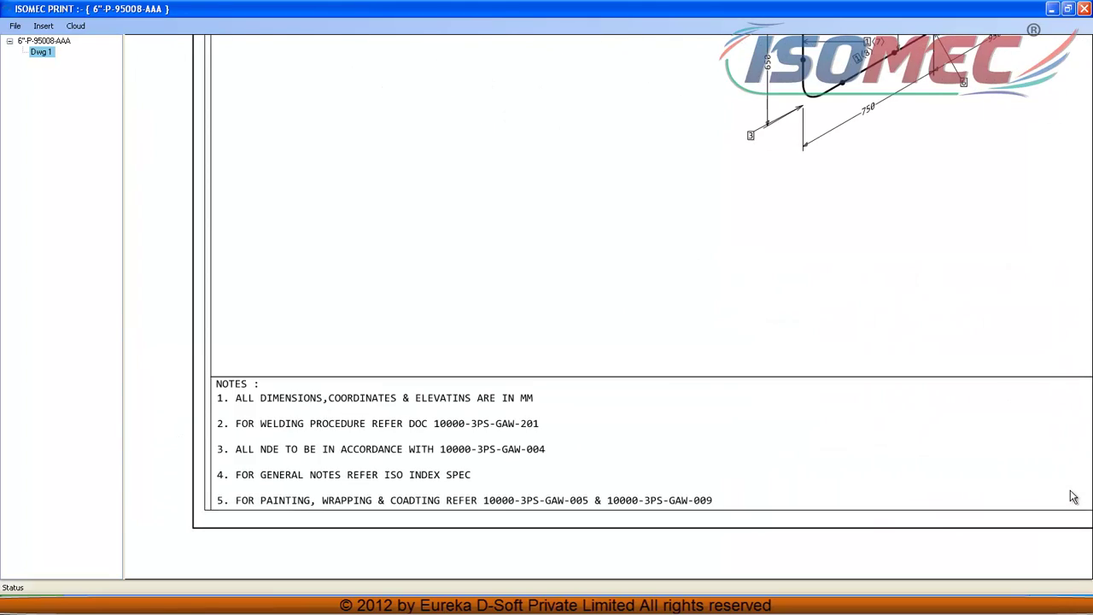
{"action": "scroll", "coordinate": [633, 410], "scroll_direction": "down", "scroll_amount": 3}
{"action": "mouse_move", "coordinate": [714, 366]}
{"action": "left_mouse_down"}
{"action": "mouse_move", "coordinate": [654, 505]}
{"action": "mouse_move", "coordinate": [573, 445]}
{"action": "left_mouse_up"}
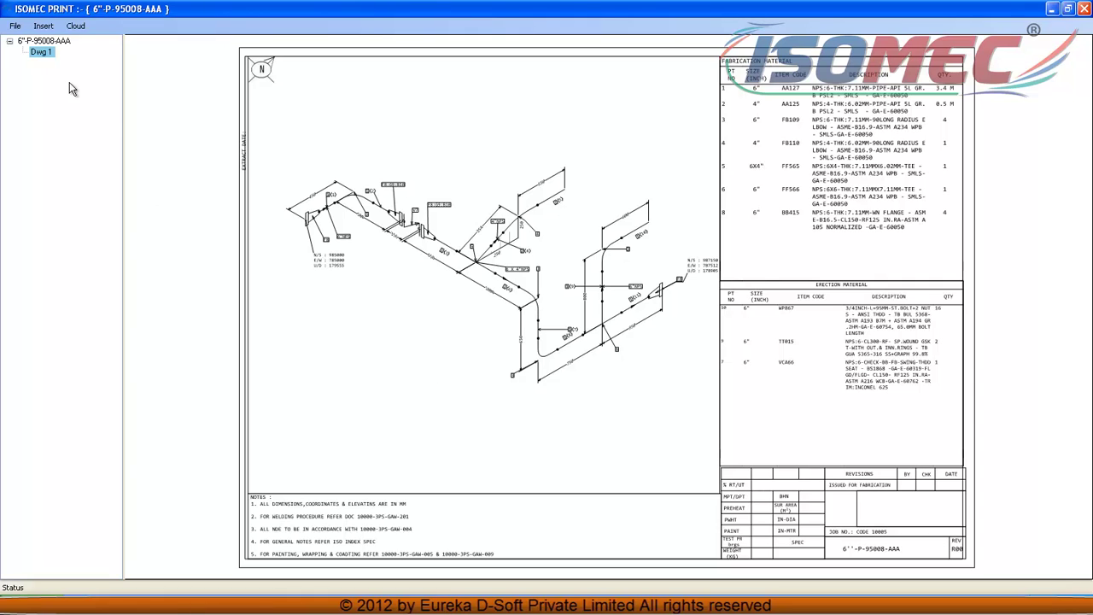
{"action": "left_click", "coordinate": [14, 26]}
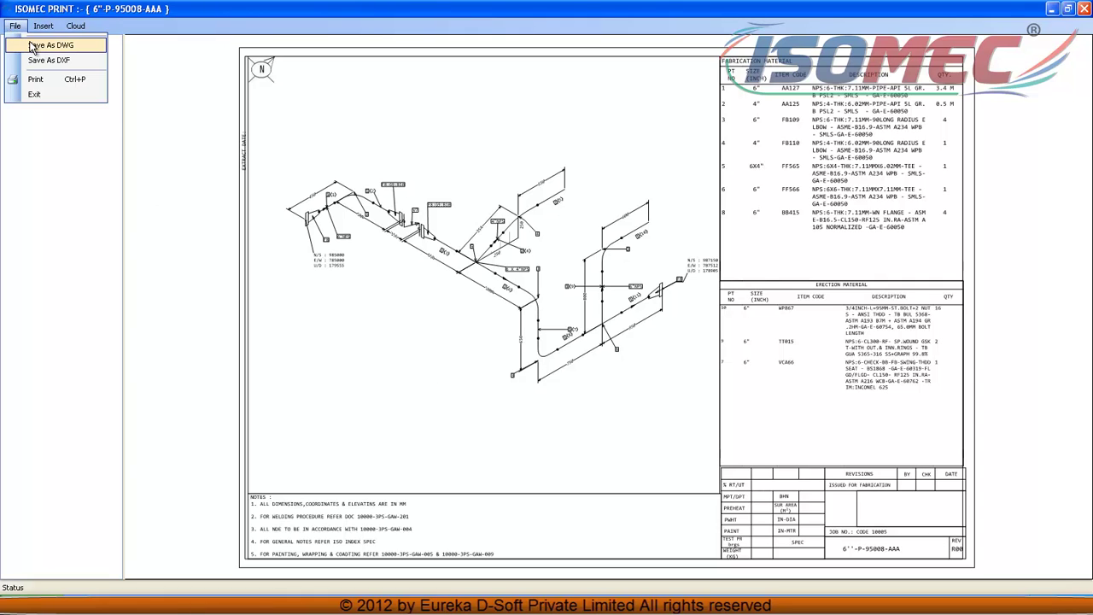
{"action": "left_click", "coordinate": [38, 47]}
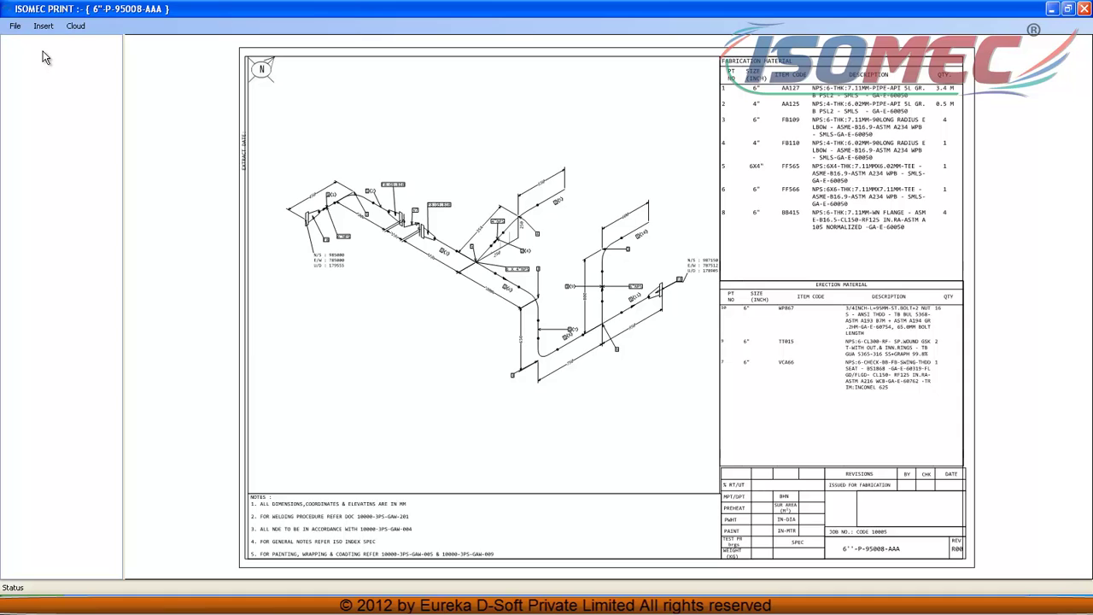
{"action": "left_click", "coordinate": [538, 335]}
{"action": "left_click", "coordinate": [1084, 8]}
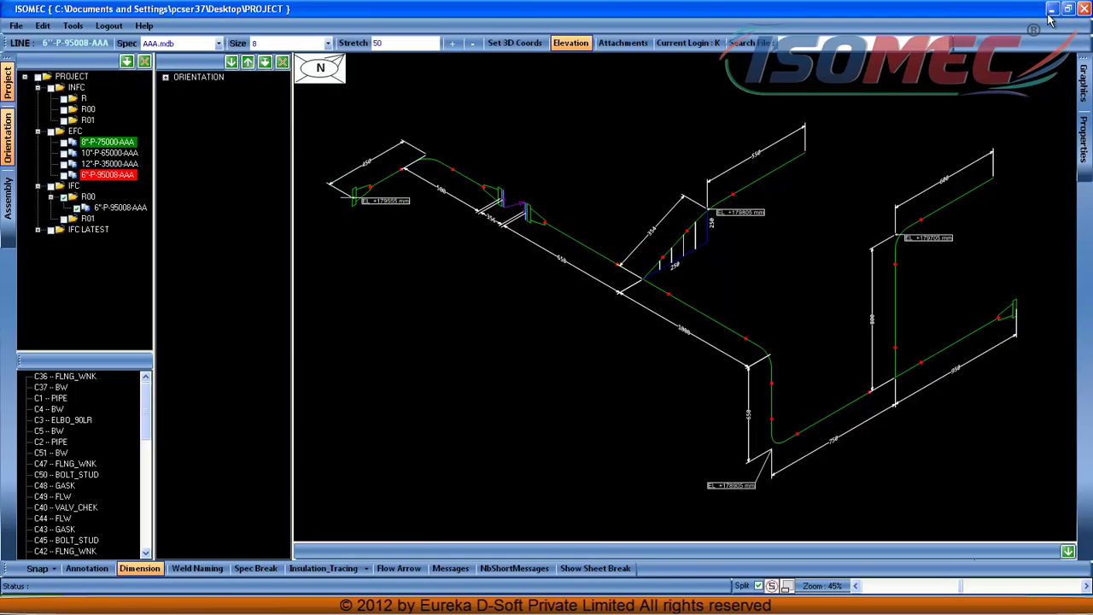
Open the saved isometric drawing from the Erection folder inside the DWG folder of the desktop PROJECT folder.
{"action": "left_click", "coordinate": [1051, 11]}
{"action": "double_click", "coordinate": [25, 266]}
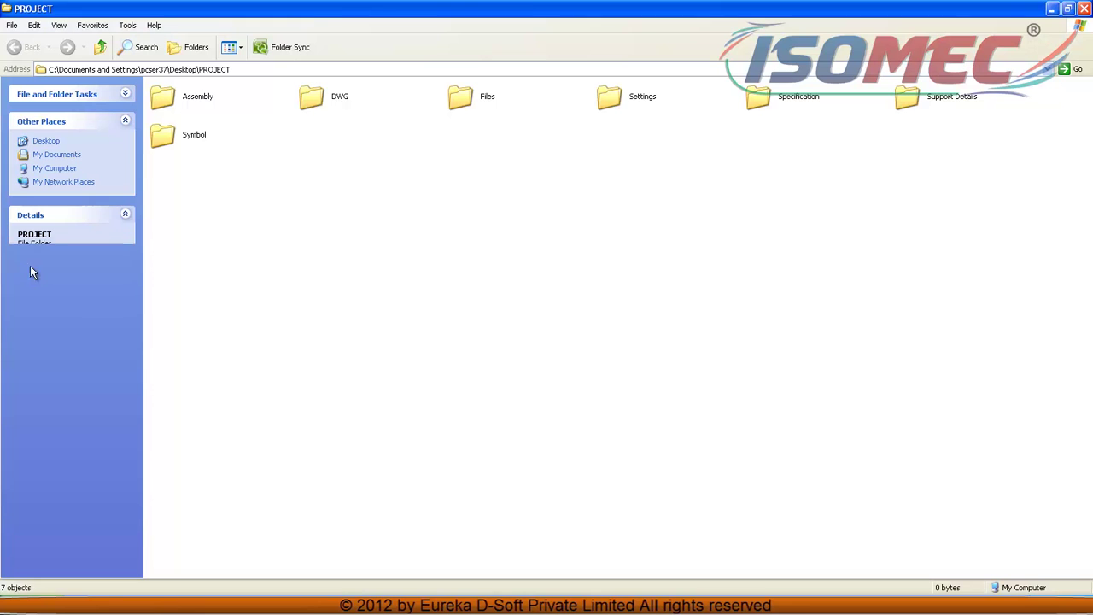
{"action": "double_click", "coordinate": [308, 100]}
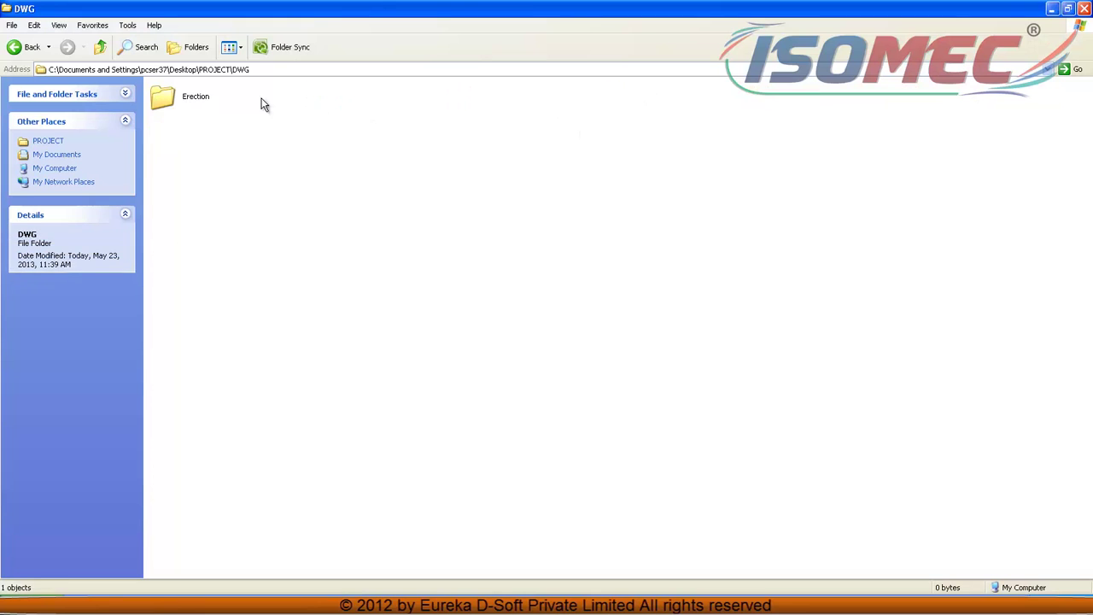
{"action": "double_click", "coordinate": [195, 98]}
{"action": "double_click", "coordinate": [212, 103]}
{"action": "double_click", "coordinate": [211, 103]}
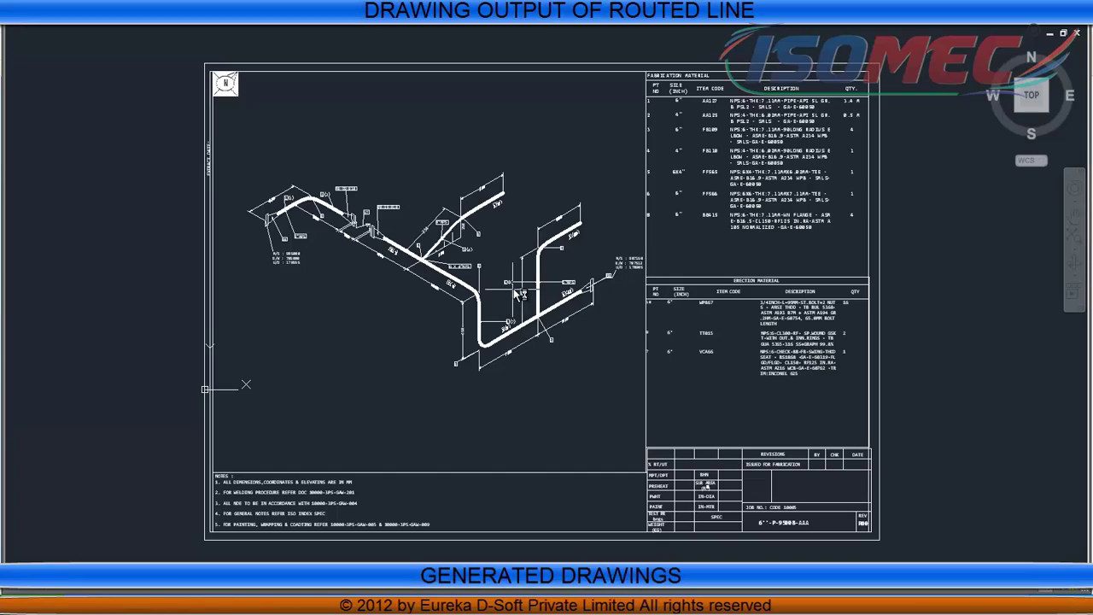
Examine the routed line in the generated DWG, checking part tags, pipe sizes, dimensions and coordinates from the first flange to the end flange.
{"action": "scroll", "coordinate": [259, 224], "scroll_direction": "up", "scroll_amount": 5}
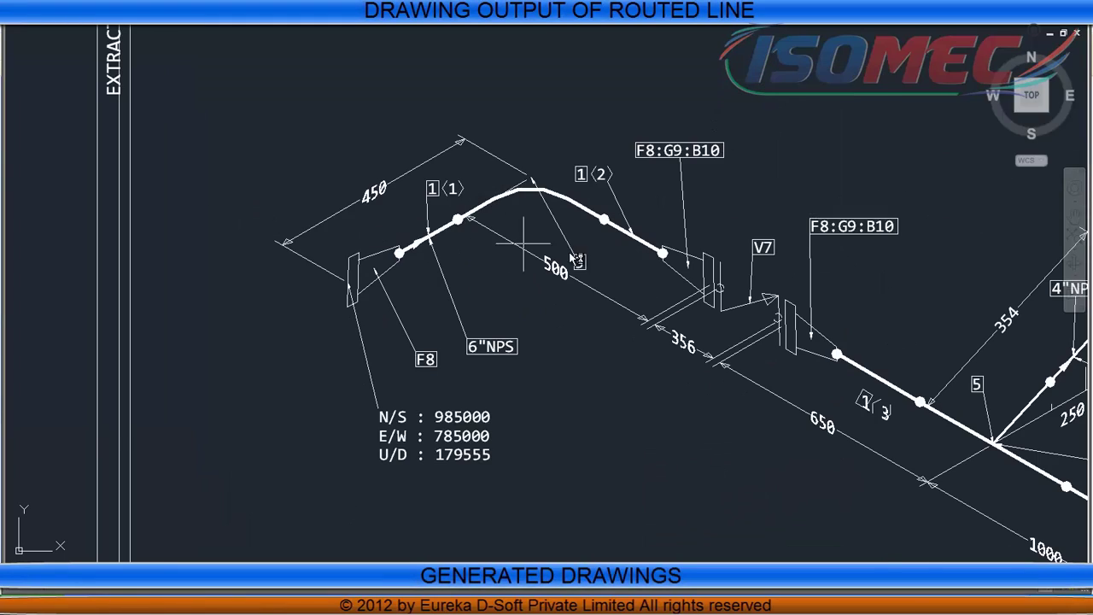
{"action": "middle_click_drag", "start_coordinate": [582, 255], "coordinate": [484, 190]}
{"action": "middle_click_drag", "start_coordinate": [698, 281], "coordinate": [478, 263]}
{"action": "middle_click_drag", "start_coordinate": [570, 276], "coordinate": [387, 240]}
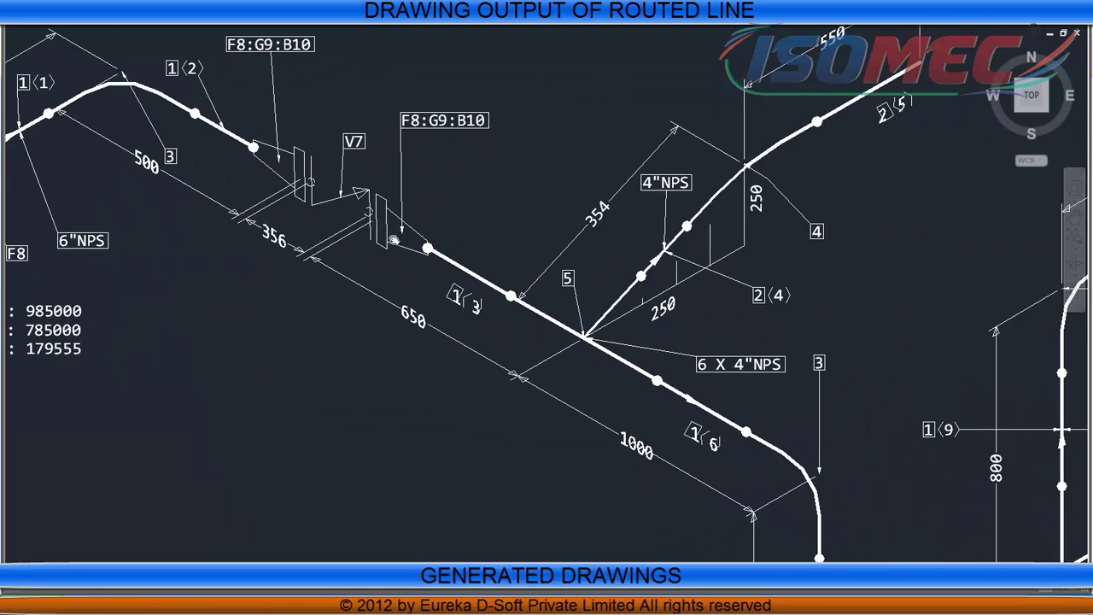
{"action": "scroll", "coordinate": [390, 238], "scroll_direction": "down", "scroll_amount": 1}
{"action": "middle_click_drag", "start_coordinate": [730, 334], "coordinate": [621, 284]}
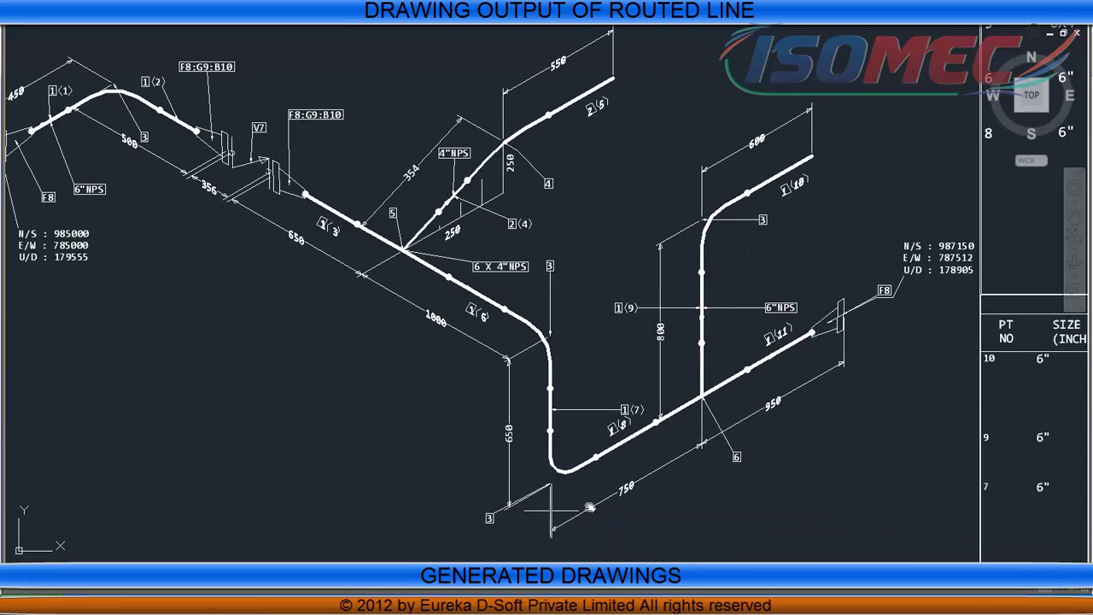
{"action": "middle_click_drag", "start_coordinate": [598, 496], "coordinate": [573, 439]}
{"action": "middle_click_drag", "start_coordinate": [819, 348], "coordinate": [590, 432]}
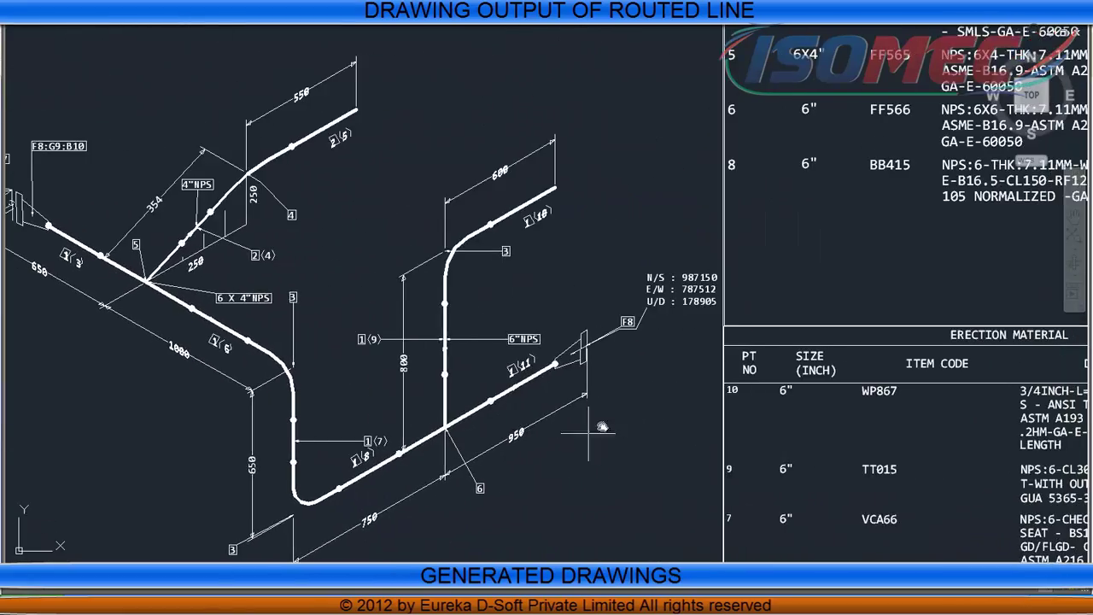
Examine the fabrication and erection material lists, title block and notes in the generated DWG.
{"action": "scroll", "coordinate": [623, 367], "scroll_direction": "down", "scroll_amount": 1}
{"action": "middle_click_drag", "start_coordinate": [790, 277], "coordinate": [687, 427]}
{"action": "scroll", "coordinate": [760, 418], "scroll_direction": "up", "scroll_amount": 1}
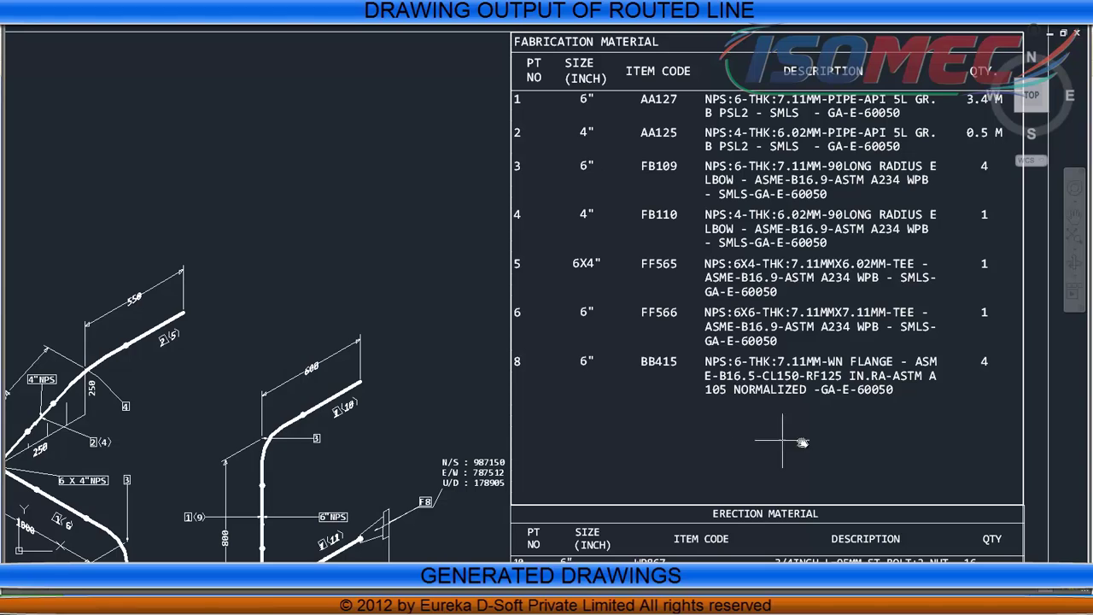
{"action": "middle_click_drag", "start_coordinate": [848, 452], "coordinate": [793, 157]}
{"action": "mouse_move", "coordinate": [677, 482]}
{"action": "middle_mouse_down"}
{"action": "mouse_move", "coordinate": [723, 313]}
{"action": "mouse_move", "coordinate": [776, 398]}
{"action": "mouse_move", "coordinate": [727, 236]}
{"action": "mouse_move", "coordinate": [690, 270]}
{"action": "middle_mouse_up"}
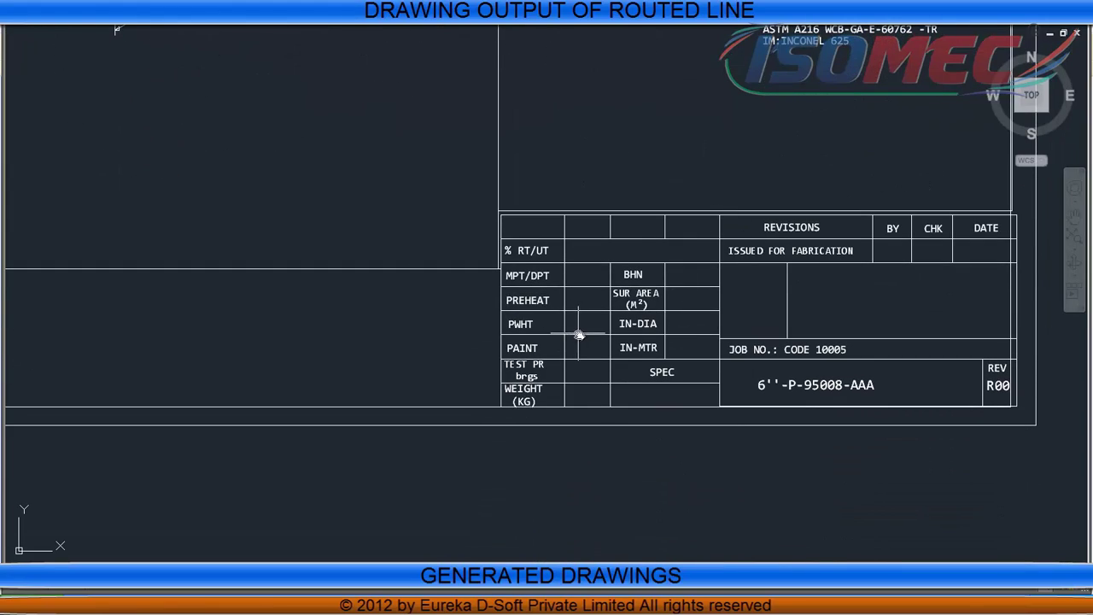
{"action": "mouse_move", "coordinate": [381, 338]}
{"action": "middle_mouse_down"}
{"action": "mouse_move", "coordinate": [488, 339]}
{"action": "mouse_move", "coordinate": [535, 364]}
{"action": "mouse_move", "coordinate": [651, 376]}
{"action": "middle_mouse_up"}
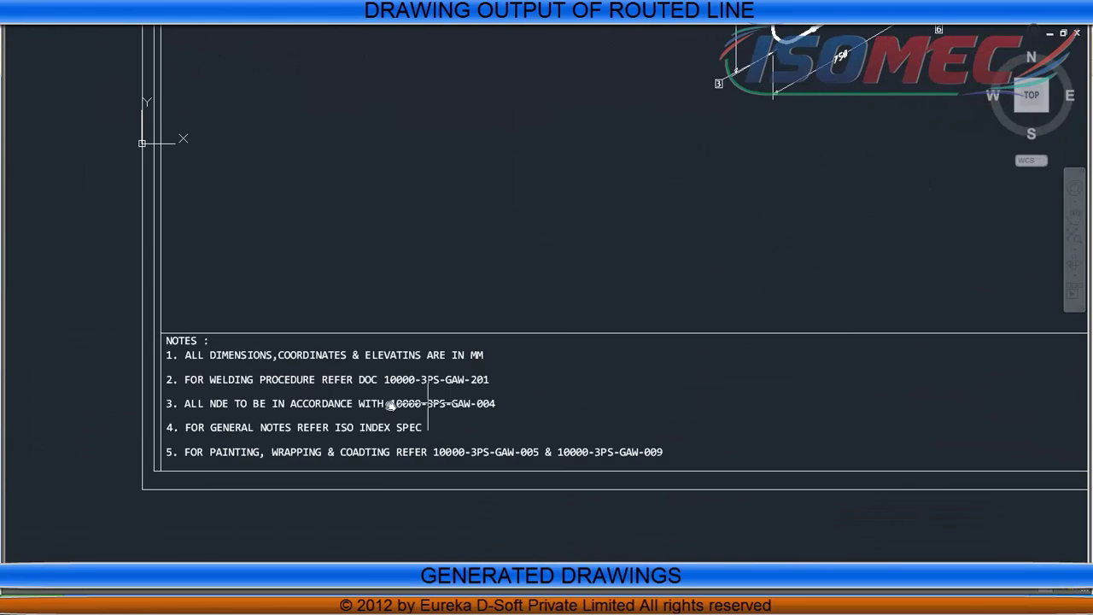
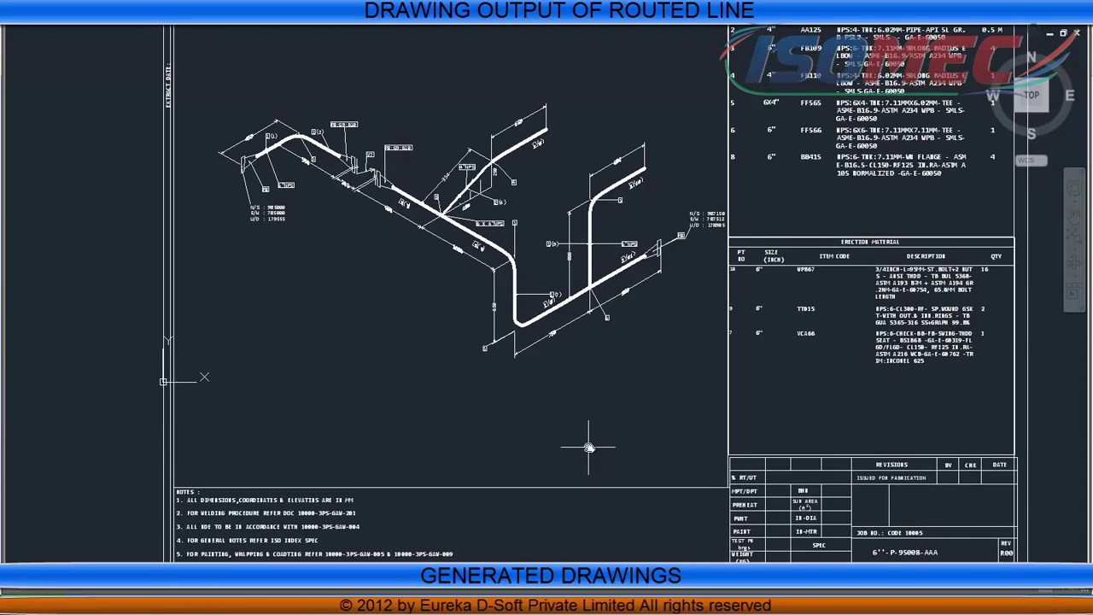
{"action": "scroll", "coordinate": [586, 446], "scroll_direction": "down", "scroll_amount": 1}
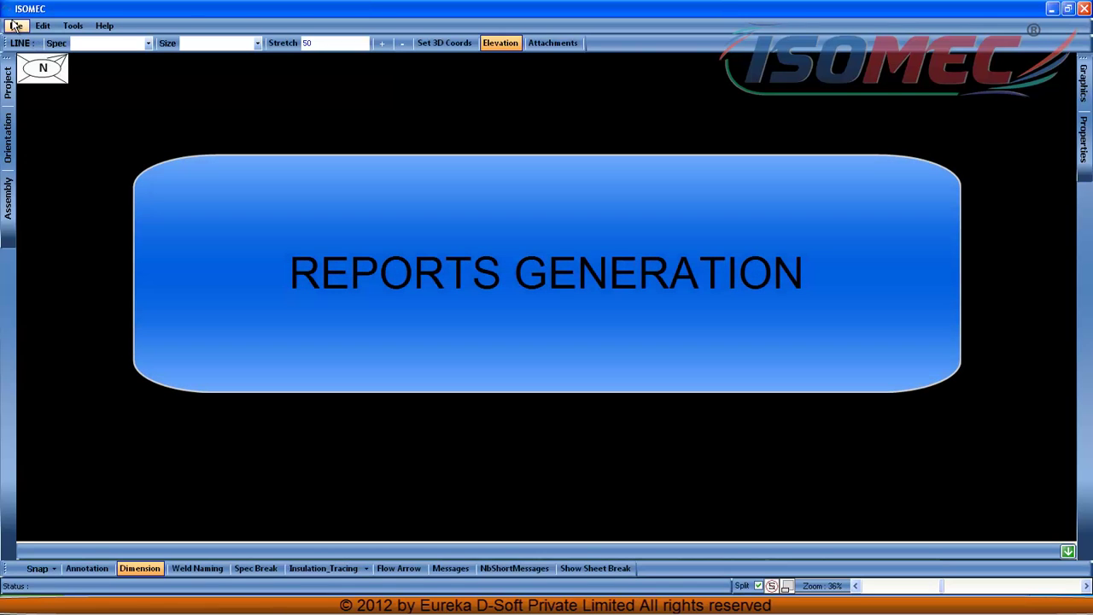
Reopen the recent project in ISOMEC and load line 6"-P-95008-AAA from revision R00 under IFC.
{"action": "left_click", "coordinate": [15, 26]}
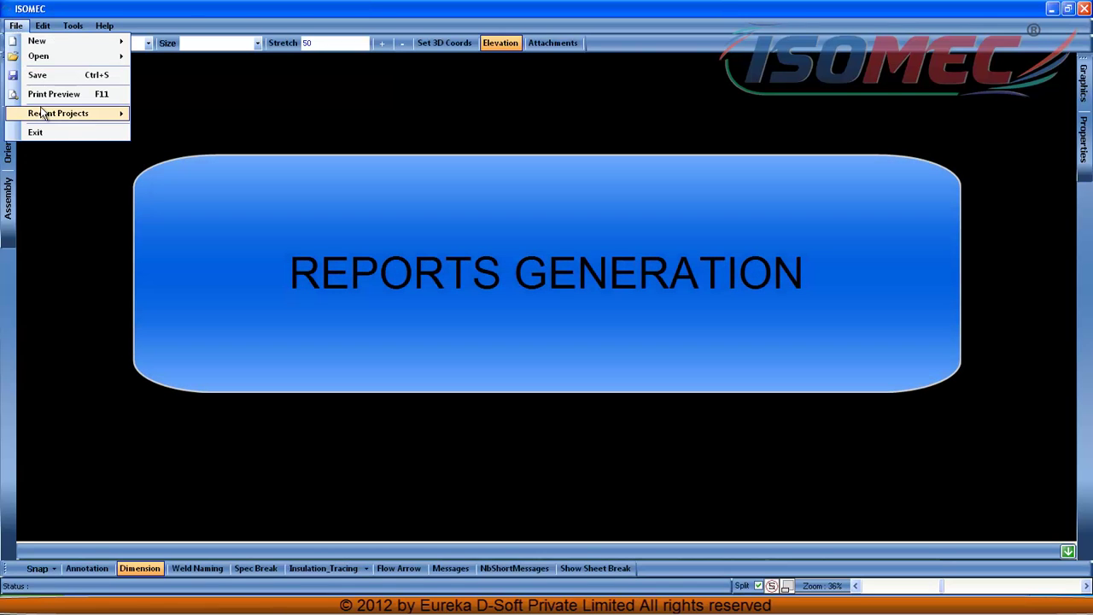
{"action": "mouse_move", "coordinate": [43, 113]}
{"action": "left_click", "coordinate": [183, 117]}
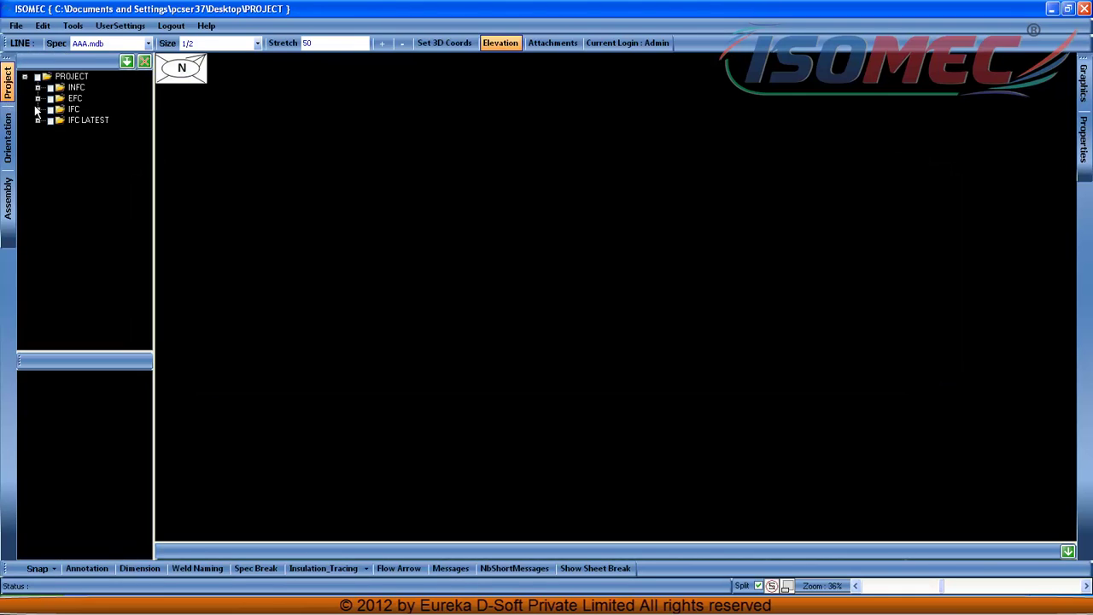
{"action": "left_click", "coordinate": [37, 109]}
{"action": "left_click", "coordinate": [52, 121]}
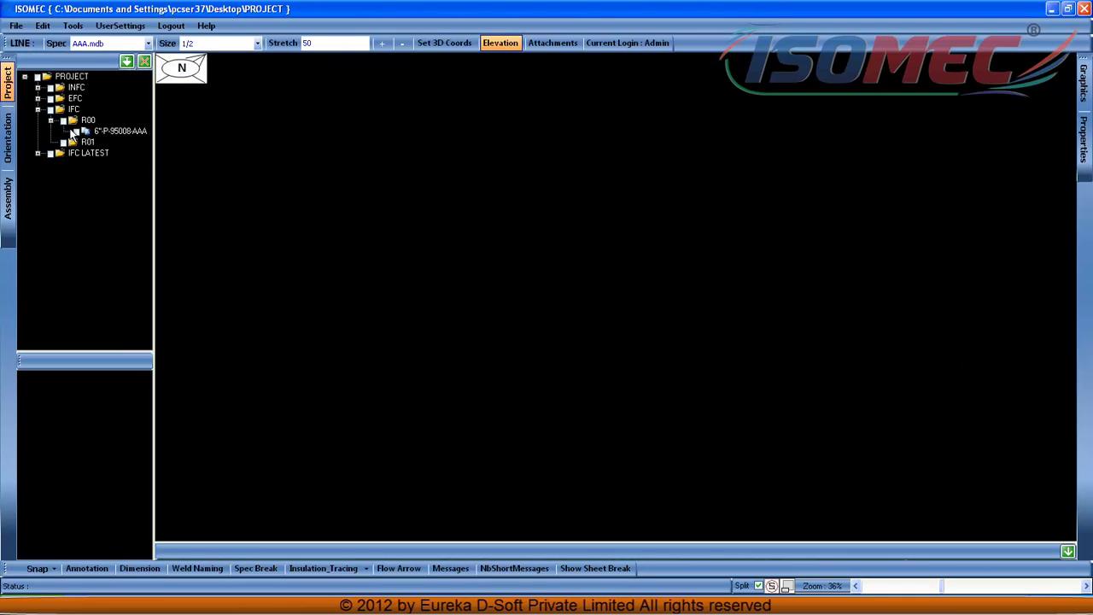
{"action": "left_click", "coordinate": [75, 132]}
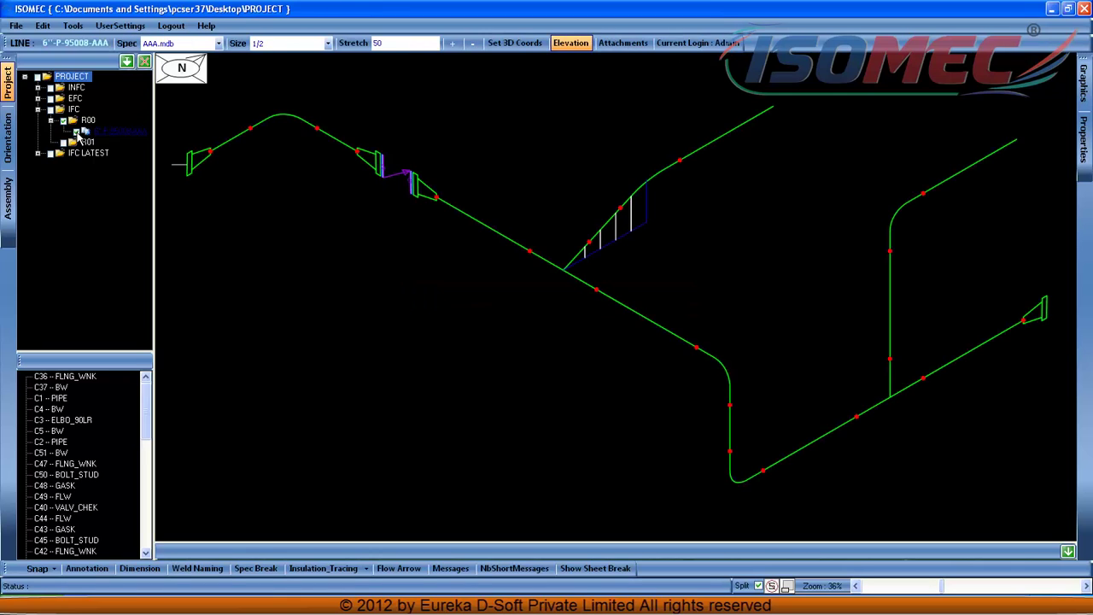
Set the report path in the Report Designer to a new desktop folder named REPORT.
{"action": "left_click", "coordinate": [72, 26]}
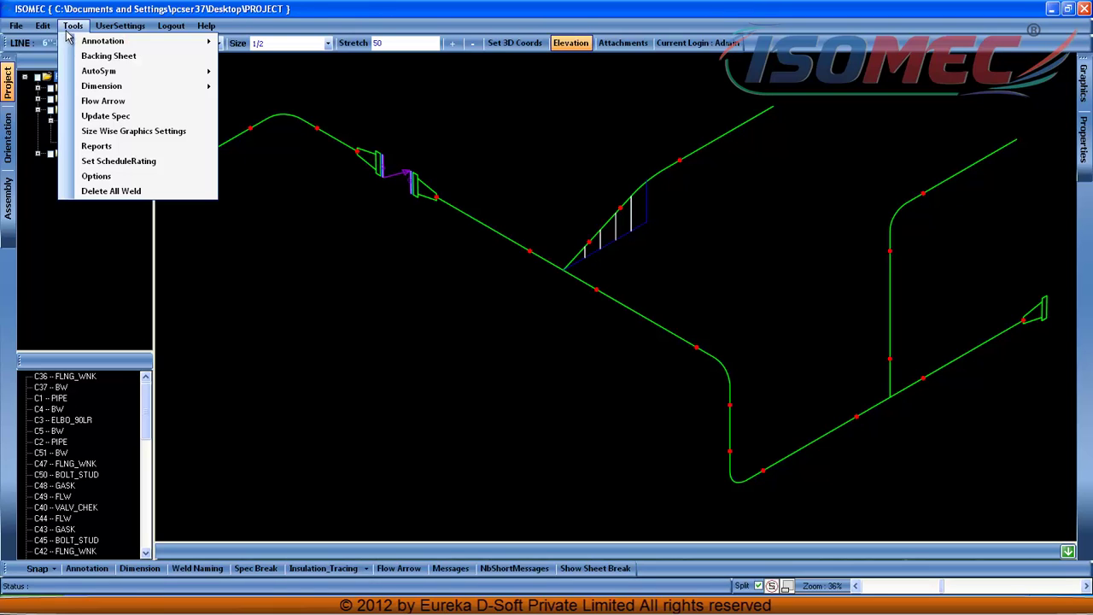
{"action": "left_click", "coordinate": [96, 146]}
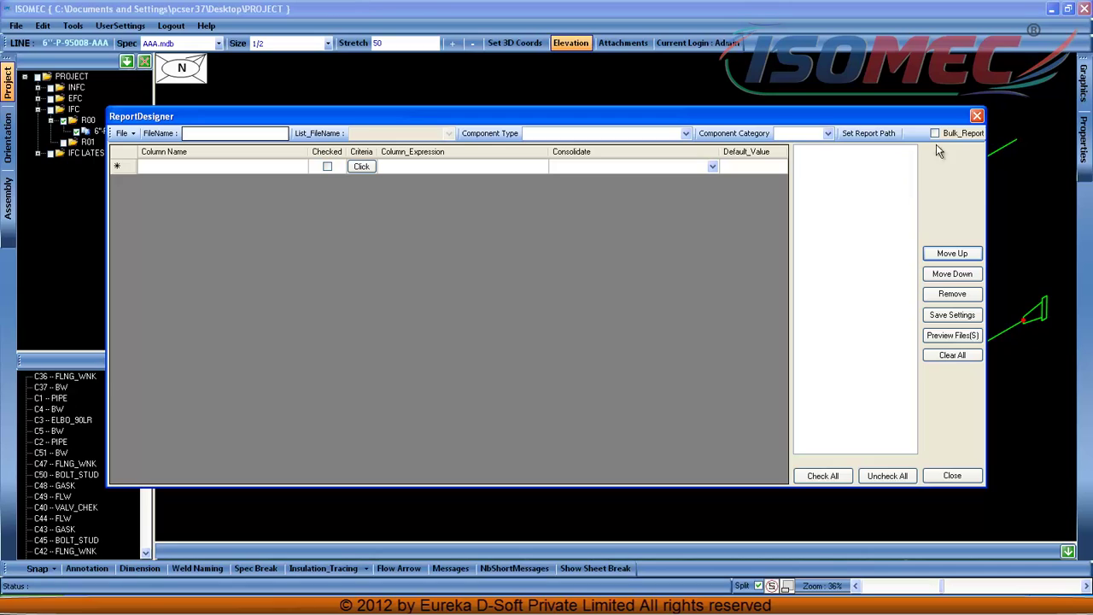
{"action": "left_click", "coordinate": [883, 134]}
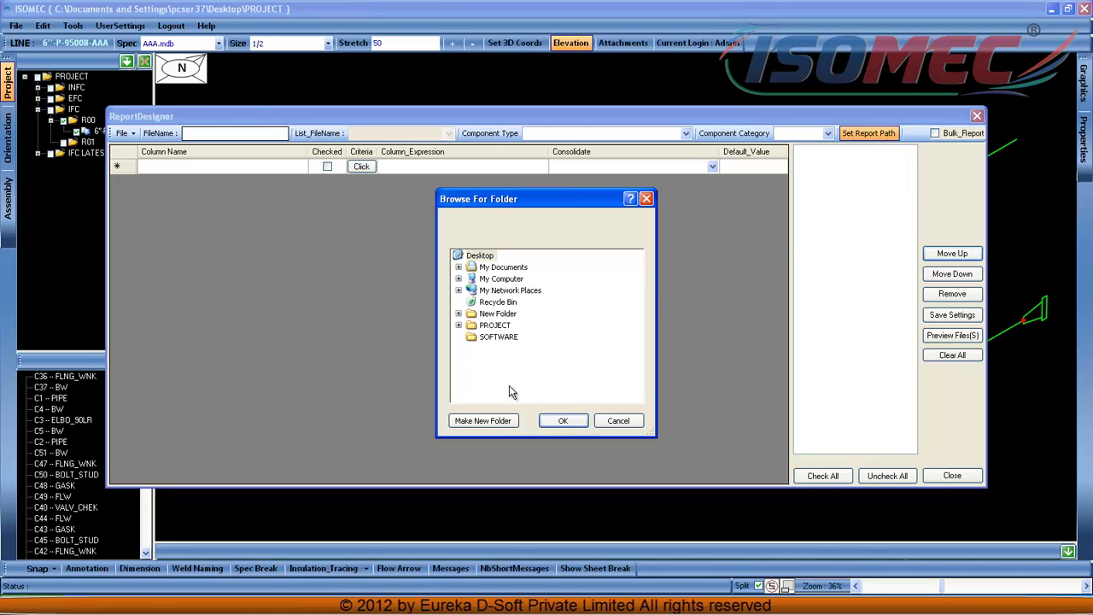
{"action": "left_click", "coordinate": [495, 420]}
{"action": "type", "text": "REPORT"}
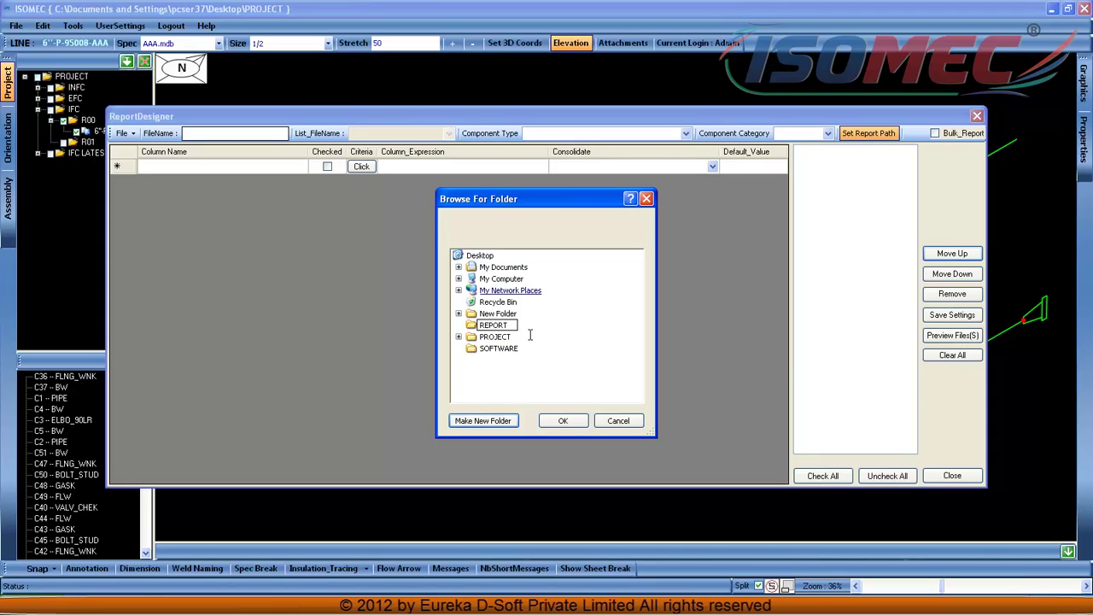
{"action": "left_click", "coordinate": [552, 420]}
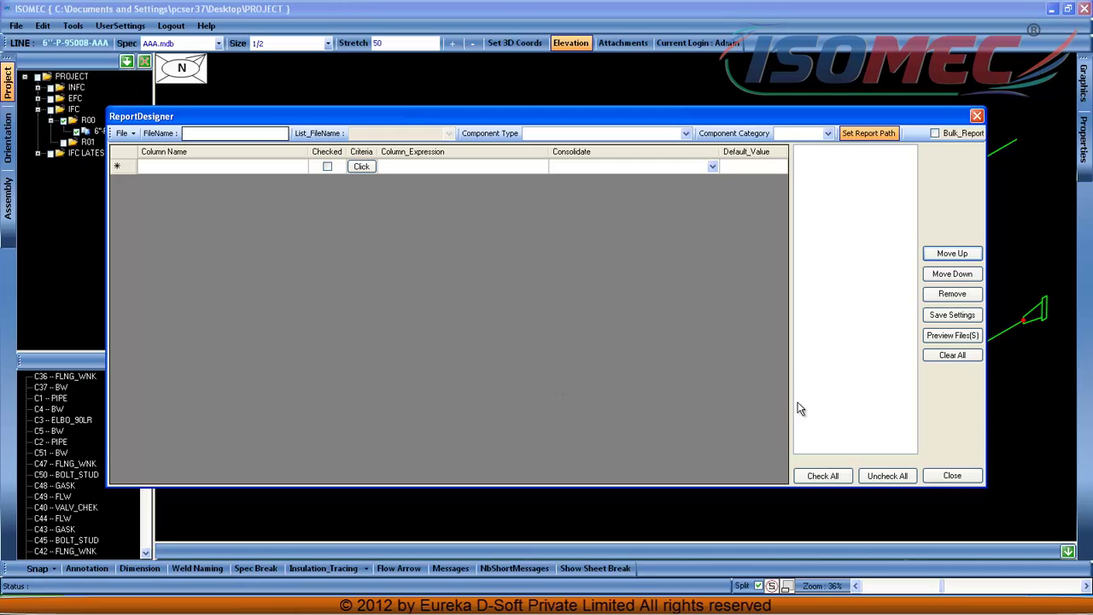
{"action": "left_click", "coordinate": [951, 475]}
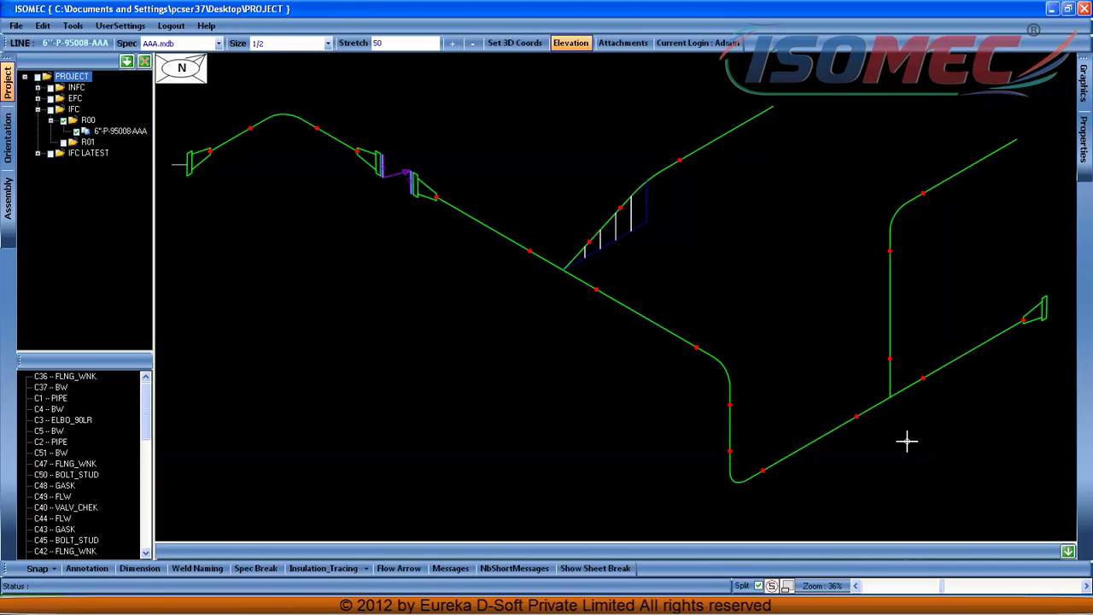
Generate the Bulk_MTO and LINEWISE_MTO reports for revision R00 under IFC.
{"action": "right_click", "coordinate": [73, 122]}
{"action": "left_click", "coordinate": [99, 132]}
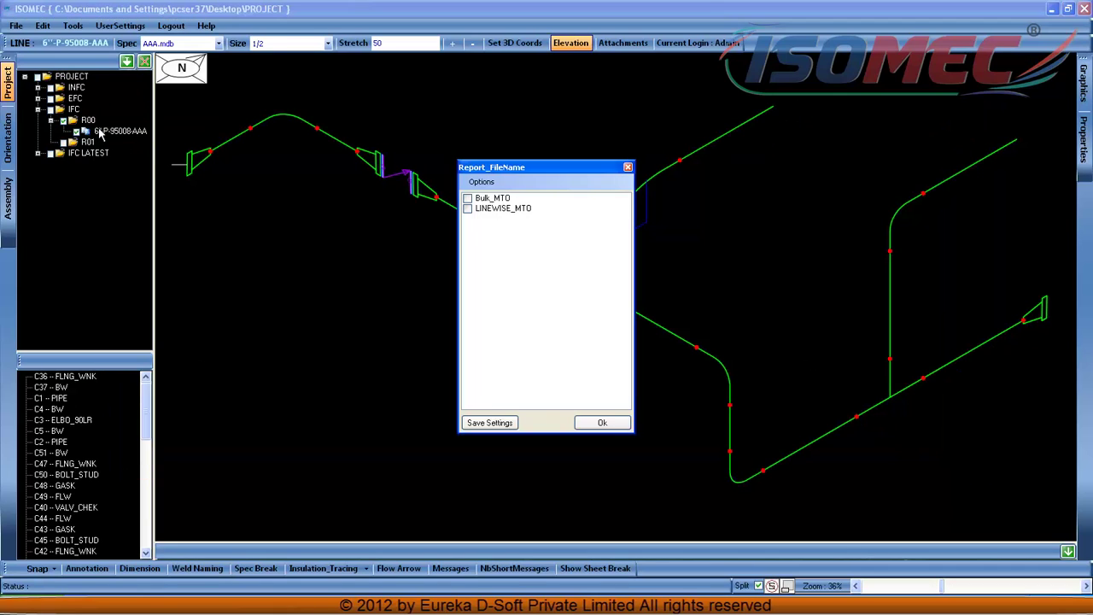
{"action": "left_click", "coordinate": [489, 199]}
{"action": "left_click", "coordinate": [486, 212]}
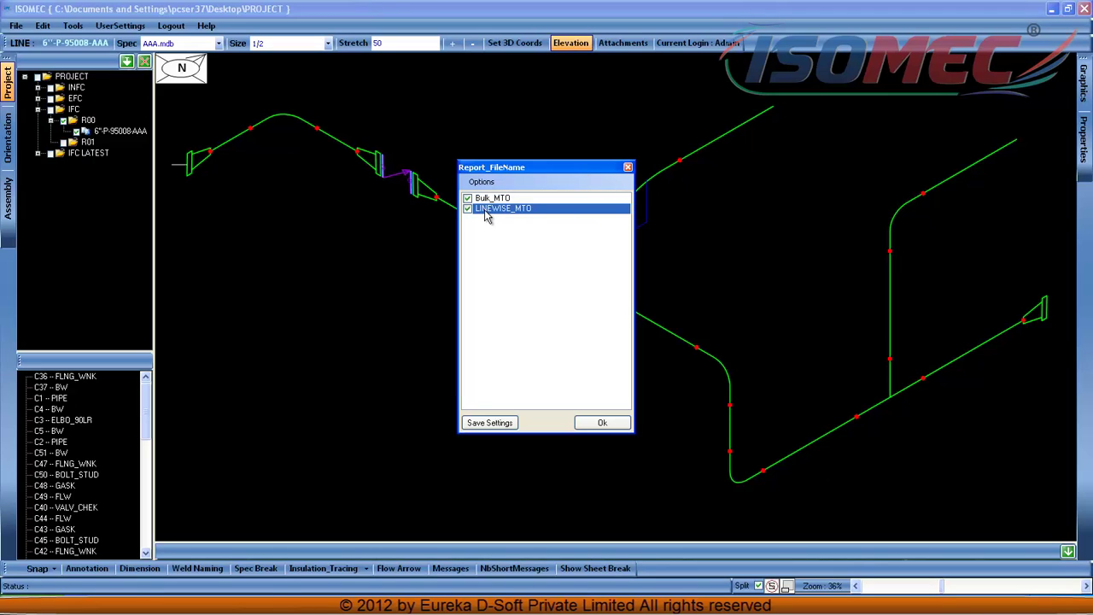
{"action": "left_click", "coordinate": [608, 423]}
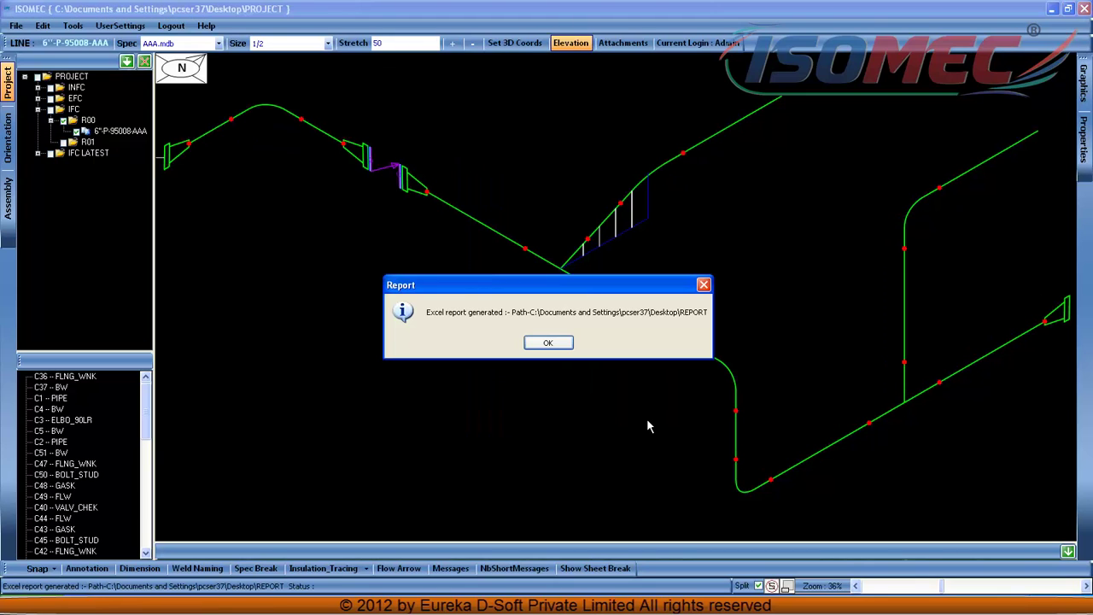
{"action": "left_click", "coordinate": [549, 343]}
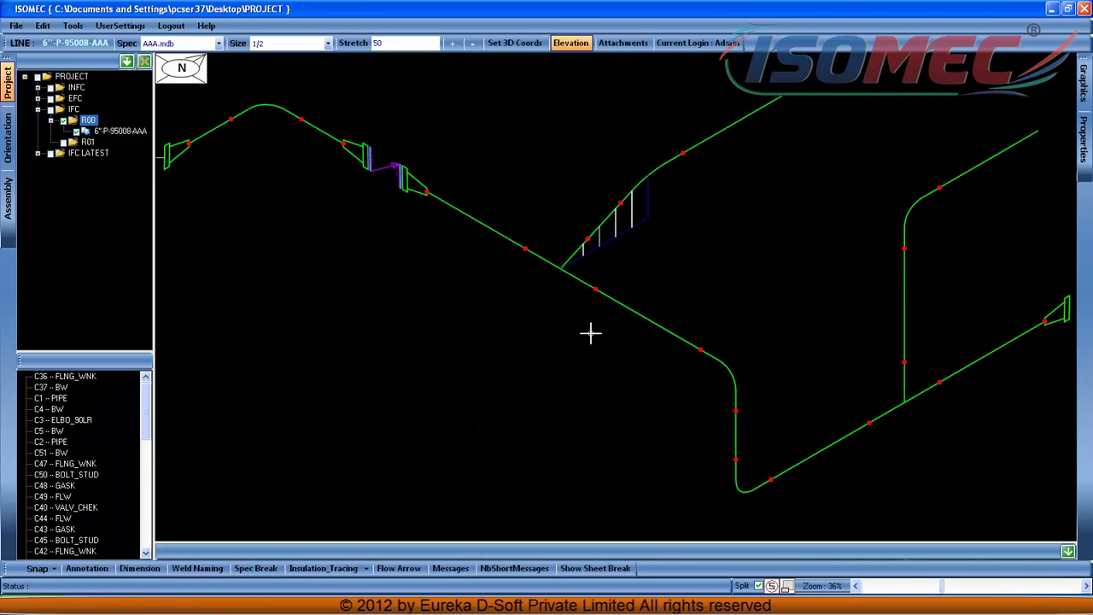
Open the Bulk_MTO workbook from the desktop REPORT folder in Excel and select the first item's Nb1_Inch cell.
{"action": "left_click", "coordinate": [1053, 8]}
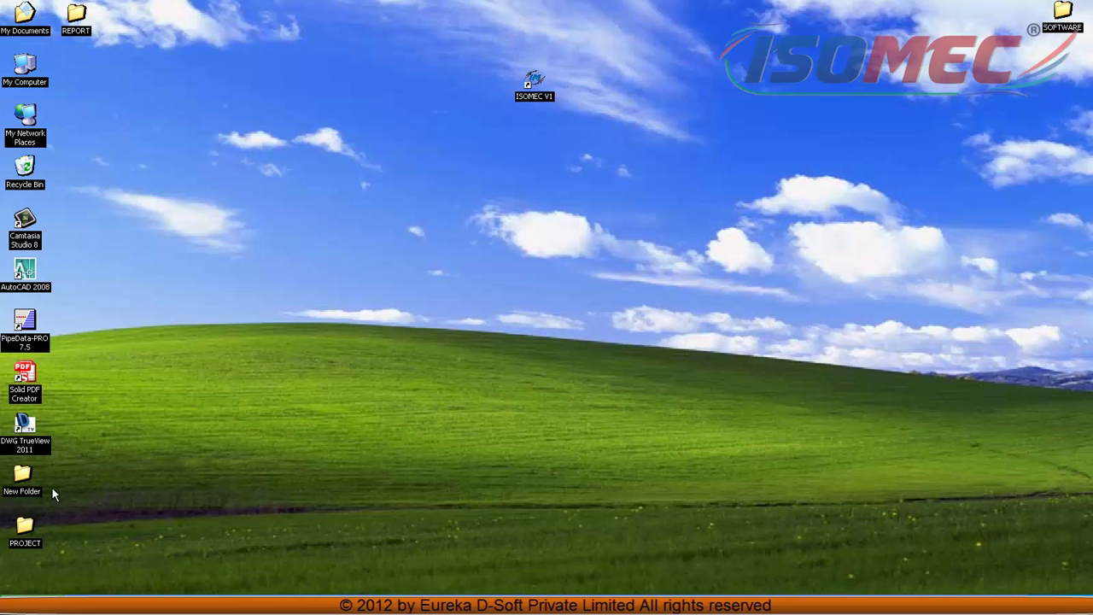
{"action": "double_click", "coordinate": [76, 17]}
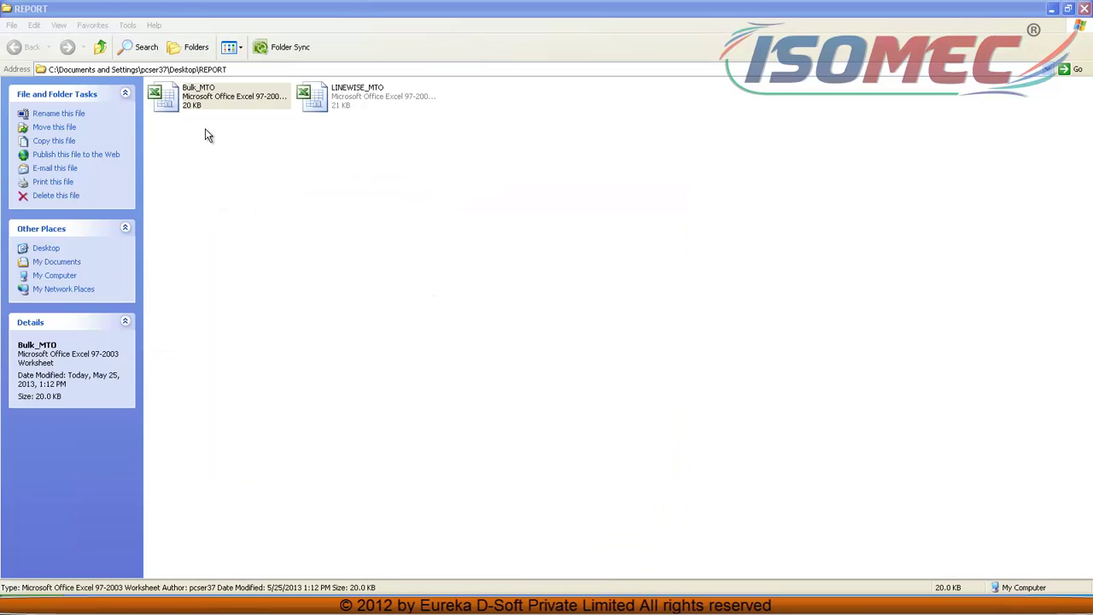
{"action": "double_click", "coordinate": [166, 96]}
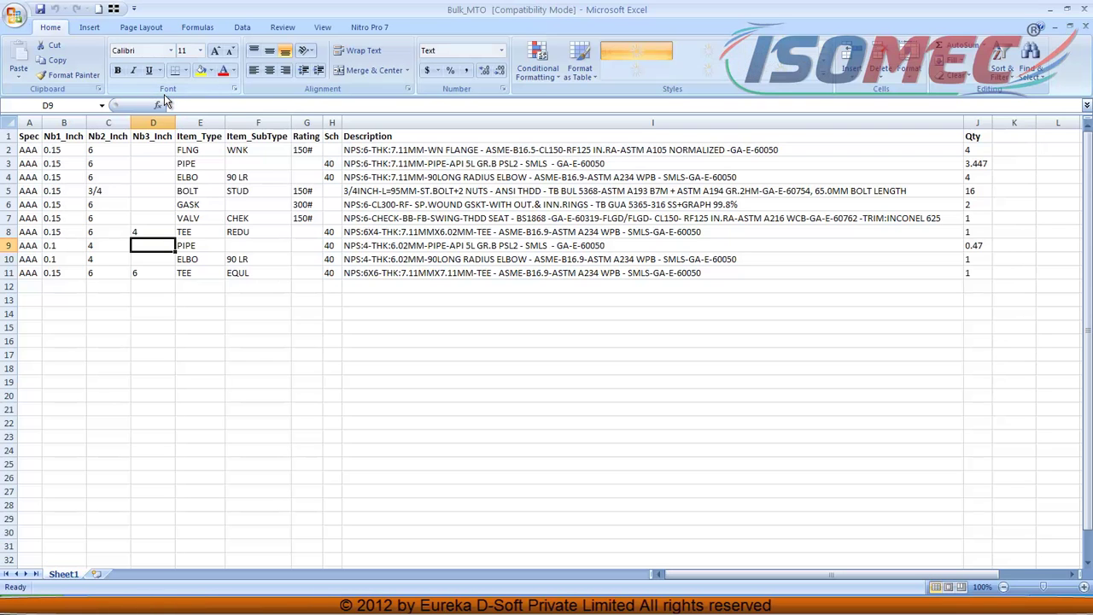
{"action": "left_click", "coordinate": [64, 150]}
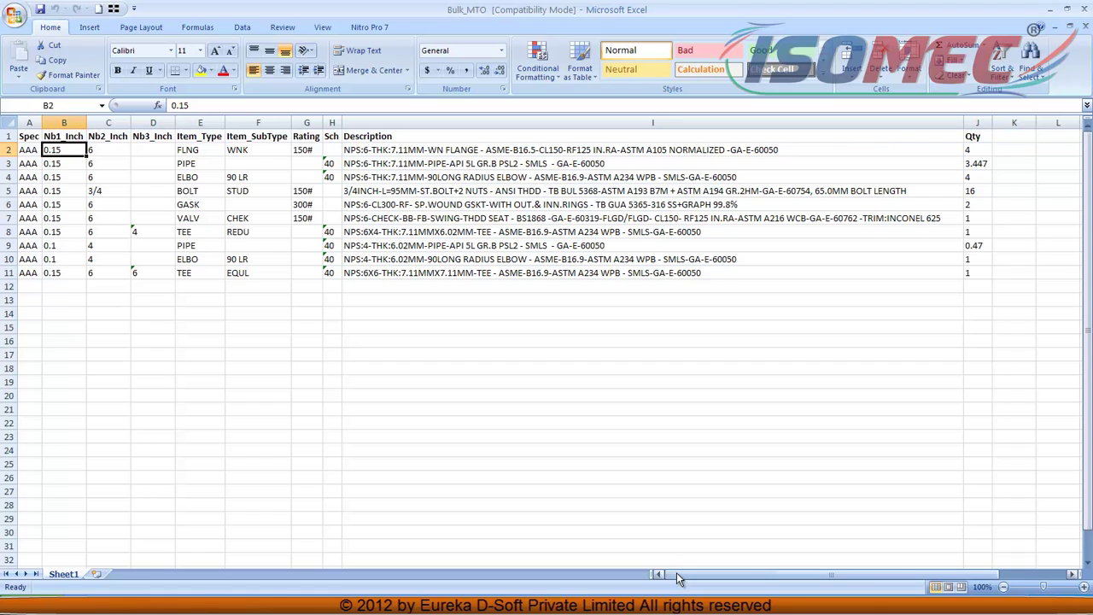
Close the Bulk_MTO workbook and open the LINEWISE_MTO workbook.
{"action": "mouse_move", "coordinate": [677, 574]}
{"action": "left_mouse_down"}
{"action": "mouse_move", "coordinate": [714, 574]}
{"action": "mouse_move", "coordinate": [675, 569]}
{"action": "left_mouse_up"}
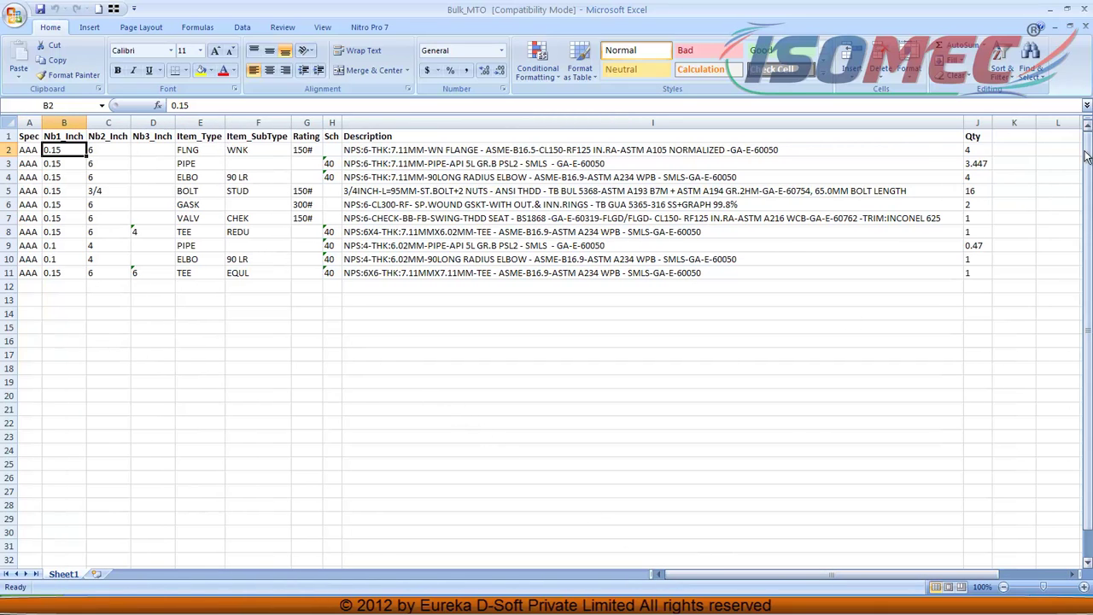
{"action": "left_click", "coordinate": [1084, 9]}
{"action": "double_click", "coordinate": [371, 107]}
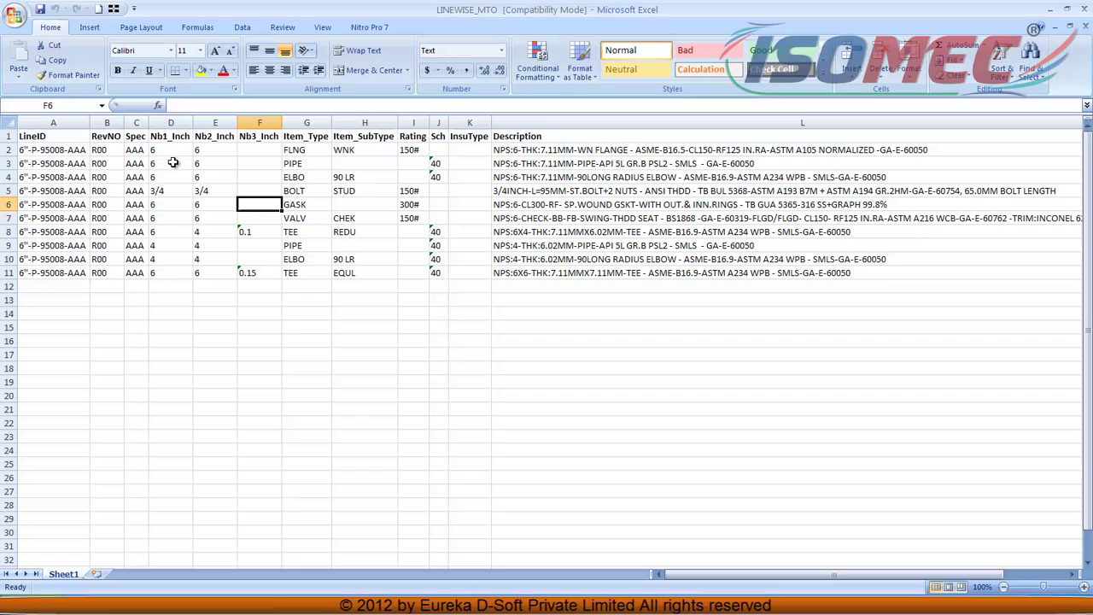
Review the Nb1_Inch, Description and Qty columns of the LINEWISE_MTO report, and close the workbook.
{"action": "left_click", "coordinate": [172, 162]}
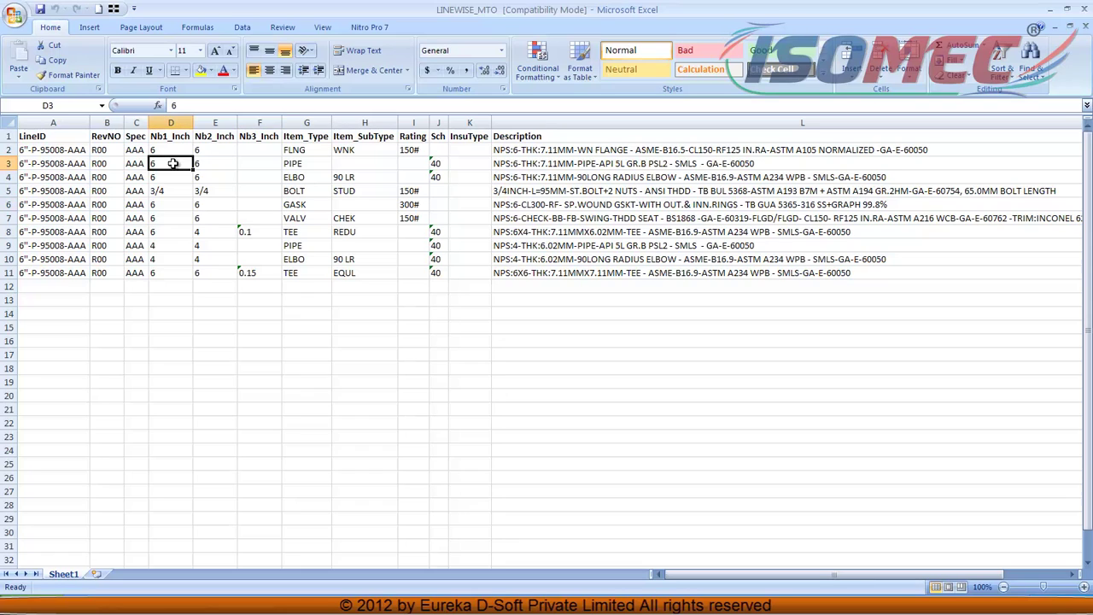
{"action": "left_click", "coordinate": [536, 137]}
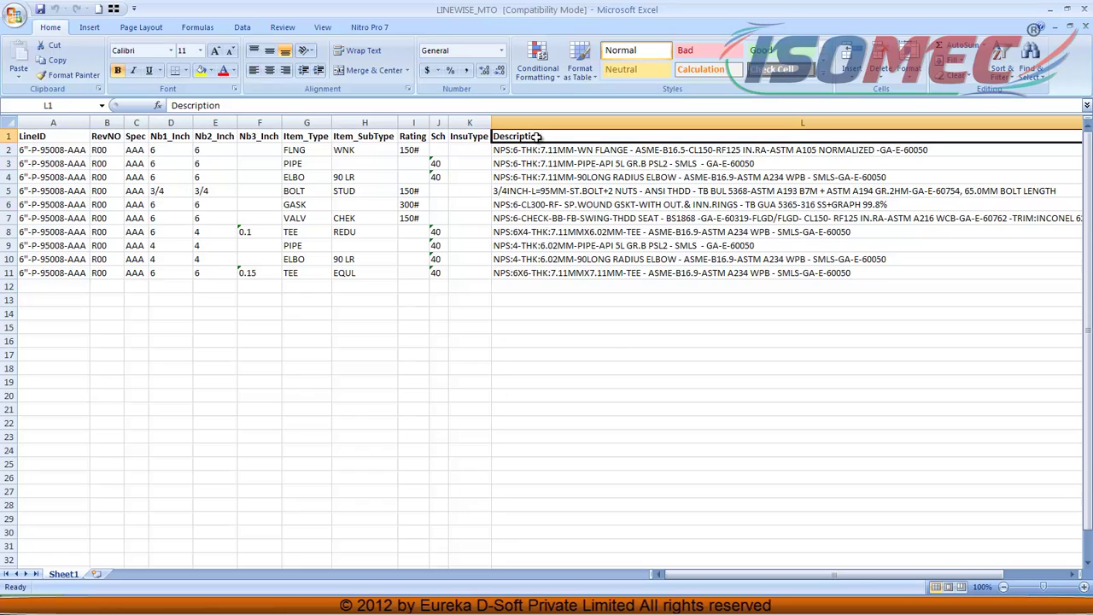
{"action": "left_click_drag", "start_coordinate": [736, 574], "coordinate": [769, 574]}
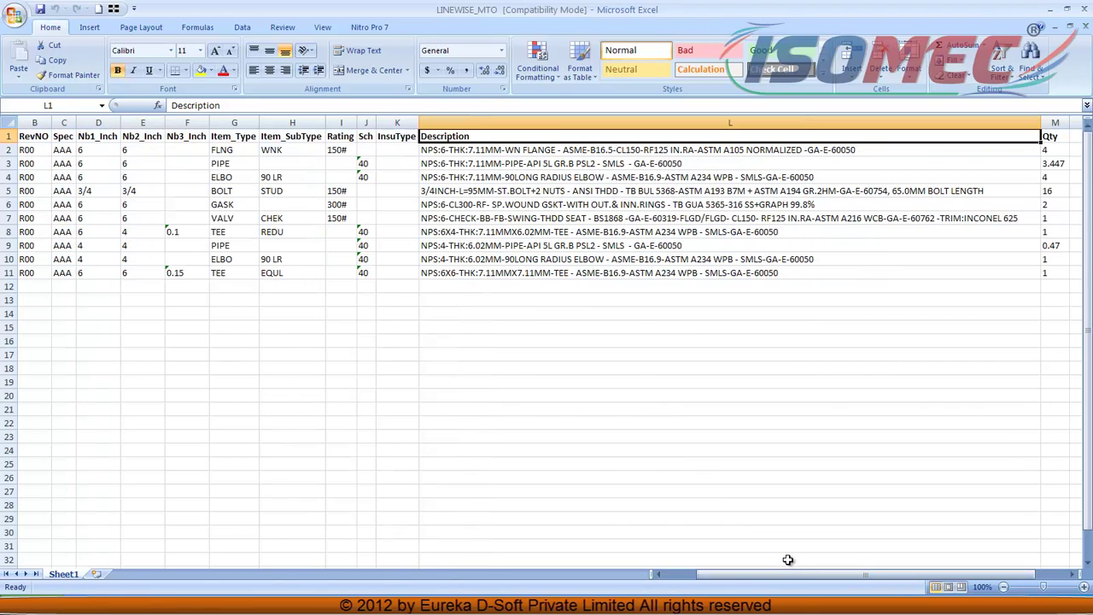
{"action": "left_click_drag", "start_coordinate": [788, 575], "coordinate": [757, 574]}
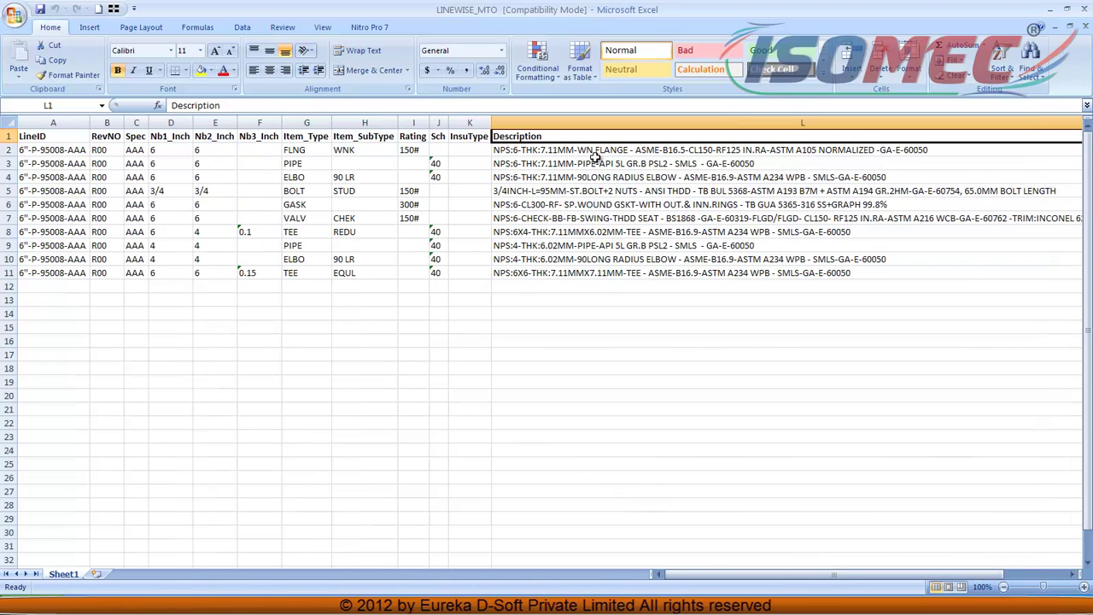
{"action": "left_click", "coordinate": [1083, 10]}
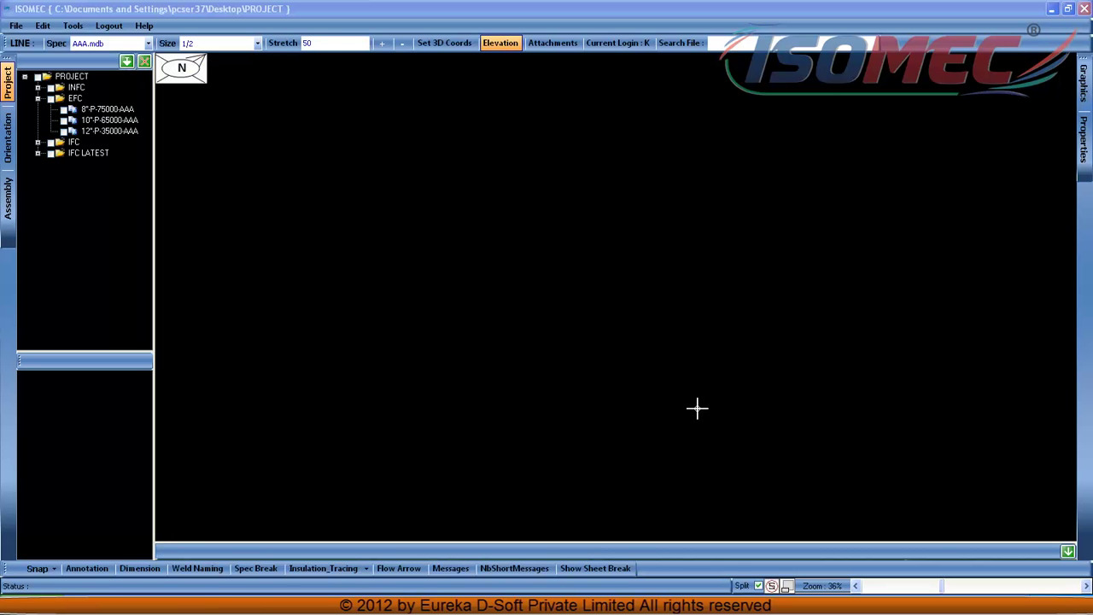
Activate line 8"-P-75000-AAA under EFC in ISOMEC for drawing and set the pipe size to 8.
{"action": "right_click", "coordinate": [100, 111]}
{"action": "left_click", "coordinate": [136, 121]}
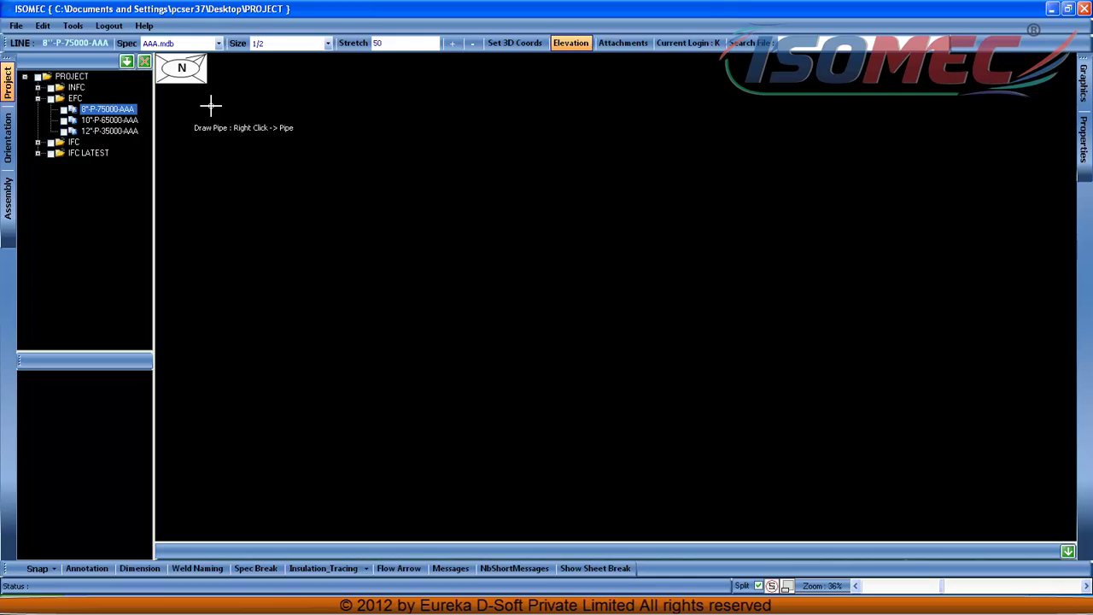
{"action": "left_click", "coordinate": [296, 44]}
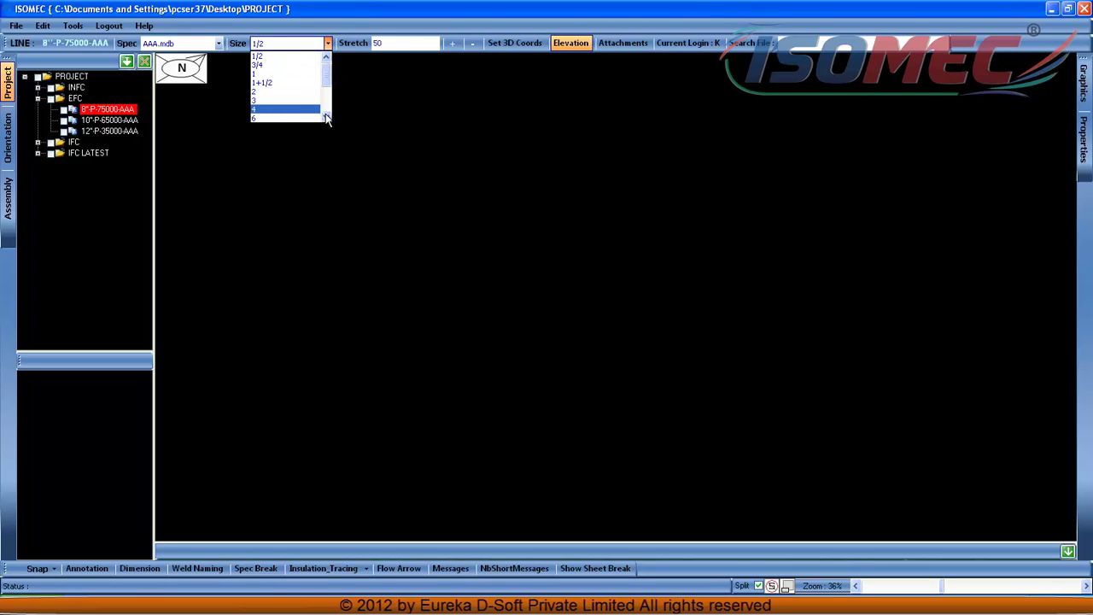
{"action": "left_click", "coordinate": [327, 120]}
{"action": "left_click", "coordinate": [260, 107]}
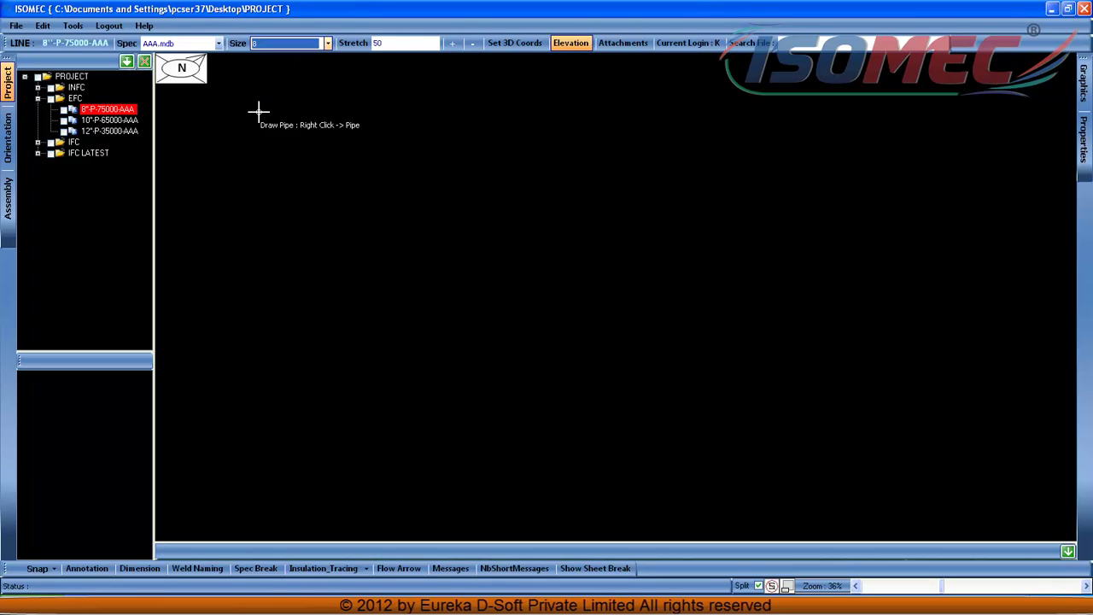
Draw an 8-inch pipe run with two horizontal legs at a right angle, a vertical riser and another horizontal leg at its top.
{"action": "right_click", "coordinate": [287, 260]}
{"action": "left_click", "coordinate": [313, 268]}
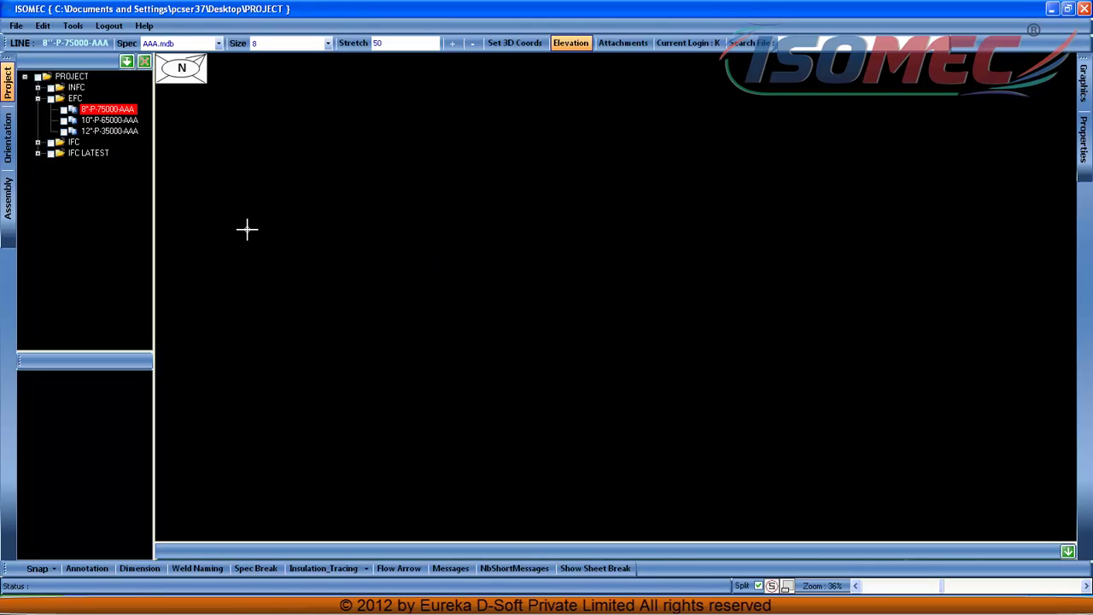
{"action": "left_click", "coordinate": [247, 228]}
{"action": "left_click", "coordinate": [419, 313]}
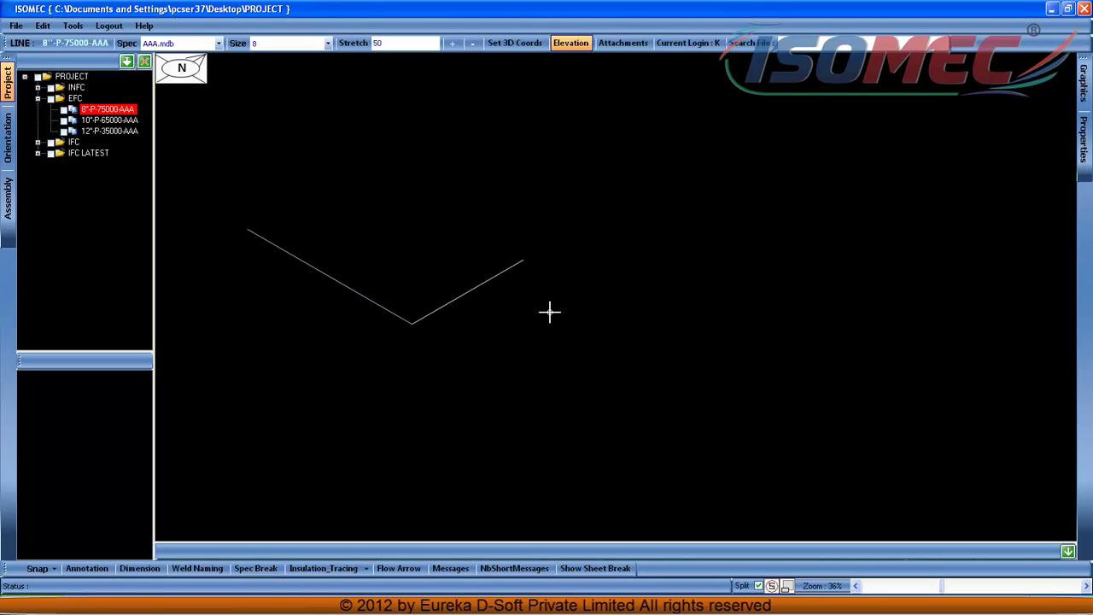
{"action": "left_click", "coordinate": [652, 261]}
{"action": "middle_click_drag", "start_coordinate": [651, 259], "coordinate": [660, 479]}
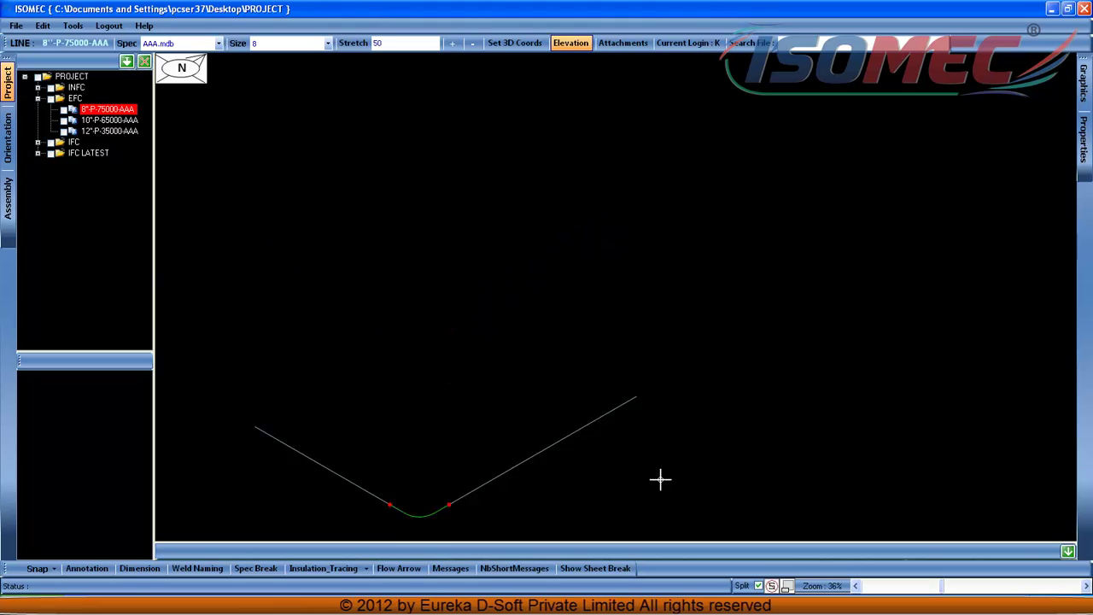
{"action": "left_click", "coordinate": [630, 205]}
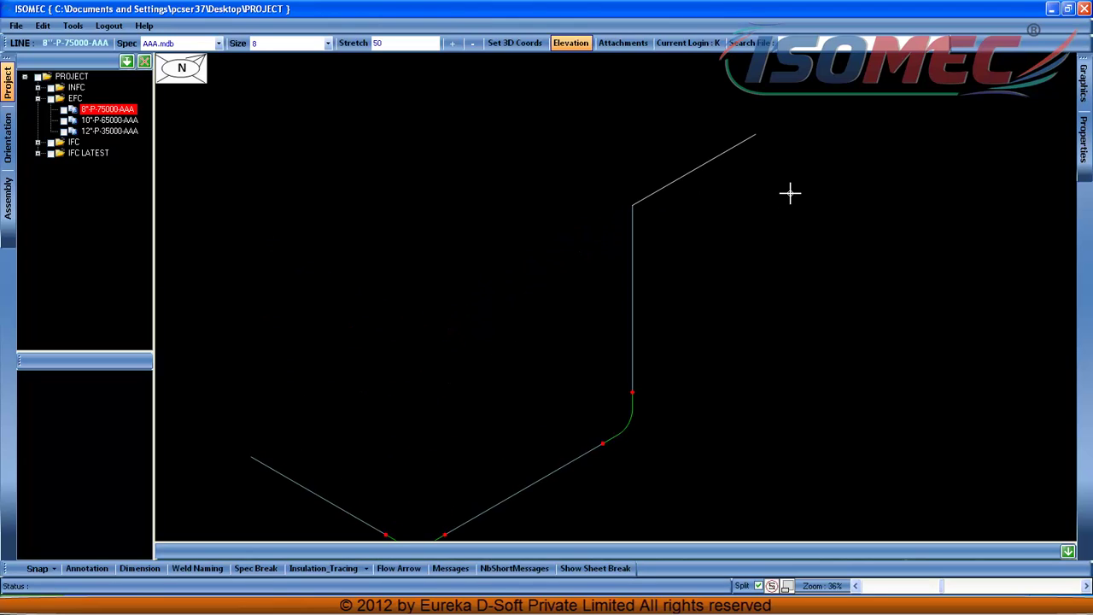
{"action": "left_click", "coordinate": [861, 161]}
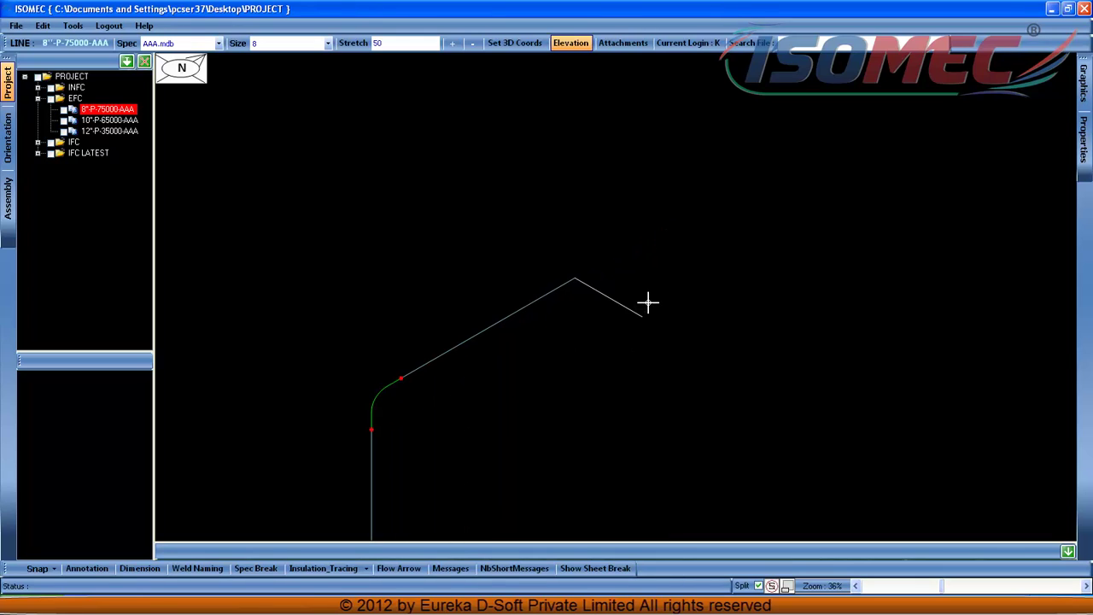
Continue the 8-inch run with a skewed leg offset in two horizontal directions and upward, and finish it with a vertical riser.
{"action": "left_click", "coordinate": [820, 380]}
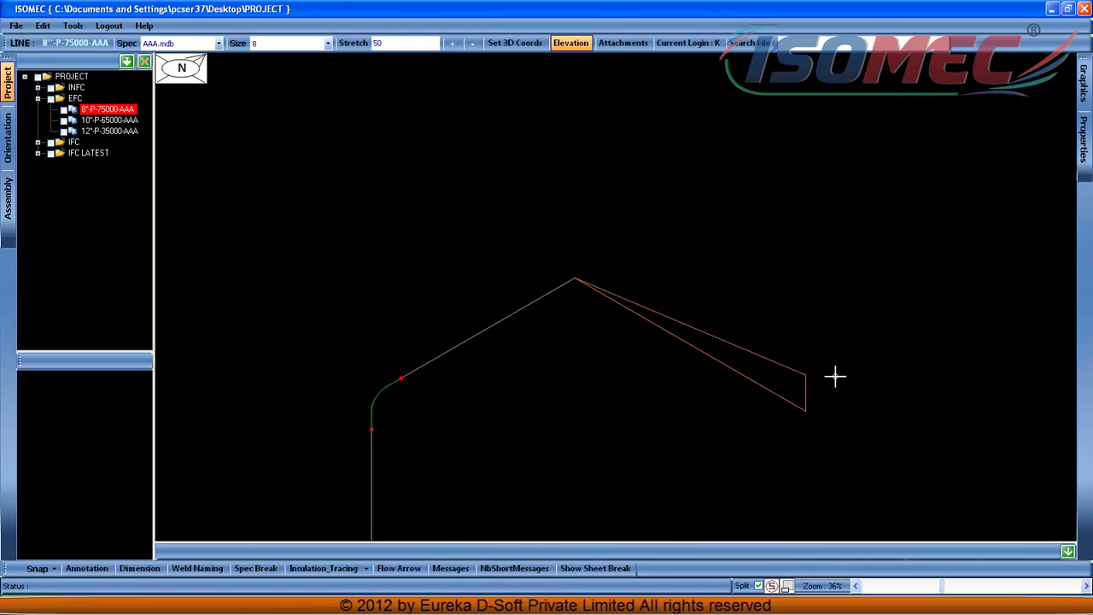
{"action": "left_click", "coordinate": [911, 342]}
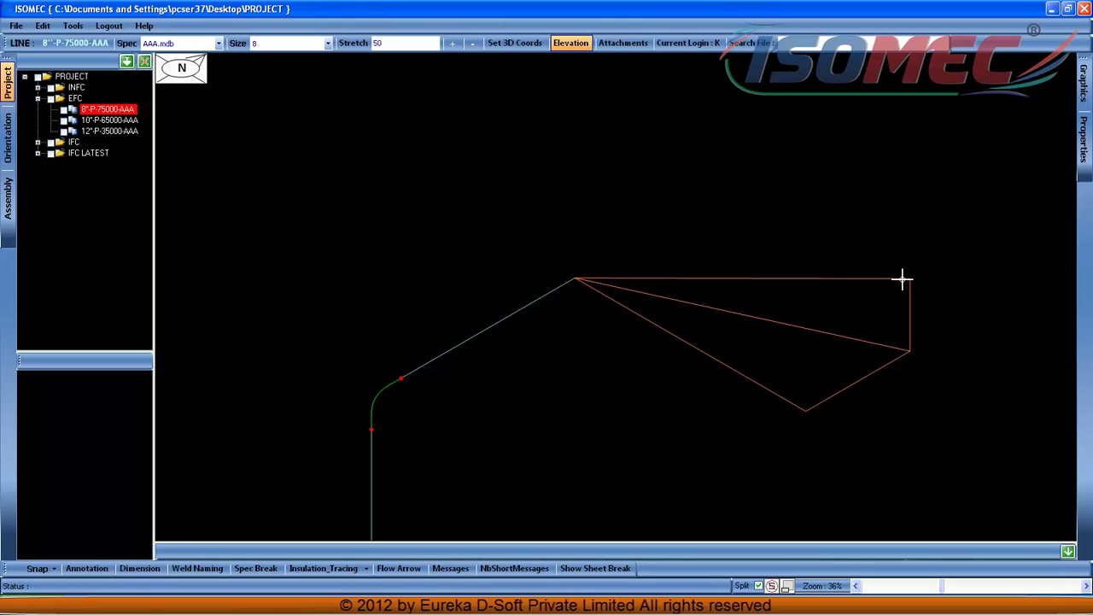
{"action": "left_click", "coordinate": [916, 236]}
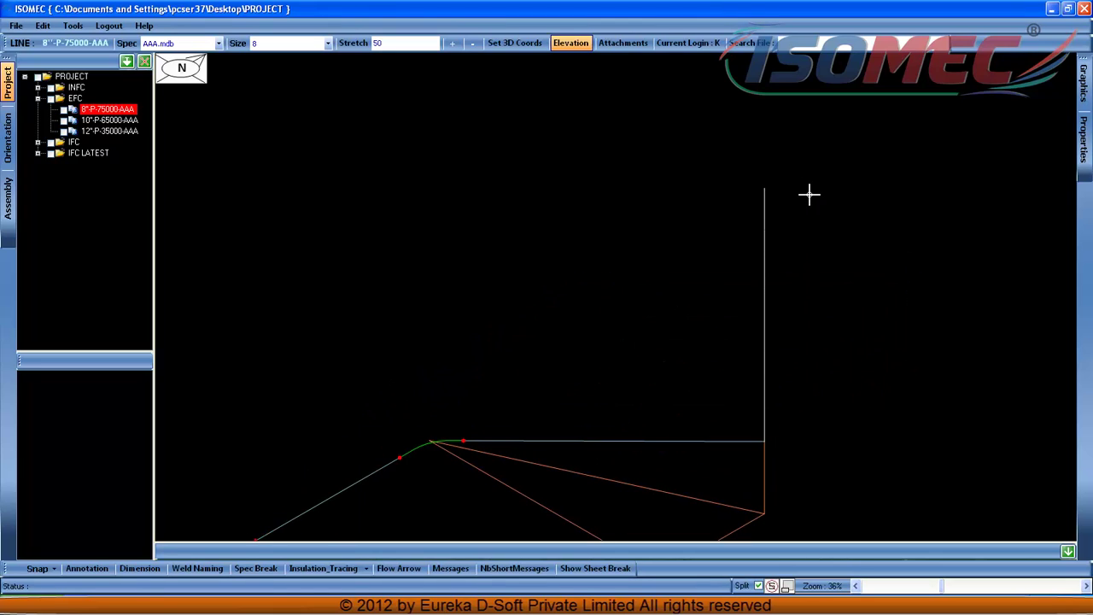
{"action": "left_click", "coordinate": [845, 212]}
{"action": "right_click", "coordinate": [830, 213]}
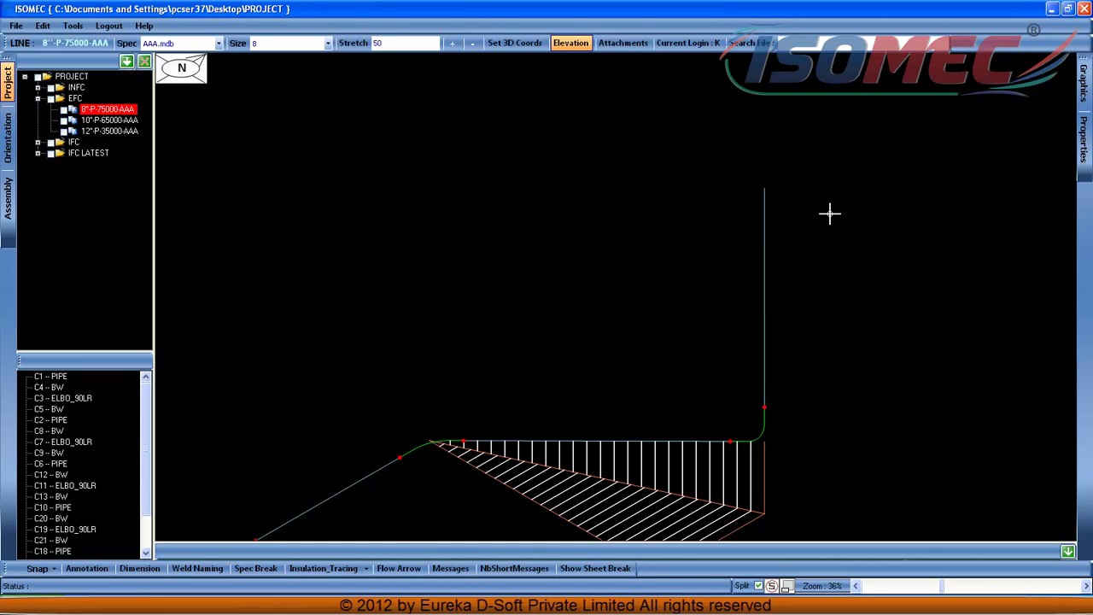
{"action": "scroll", "coordinate": [770, 189], "scroll_direction": "down", "scroll_amount": 1}
{"action": "middle_click_drag", "start_coordinate": [591, 386], "coordinate": [663, 282]}
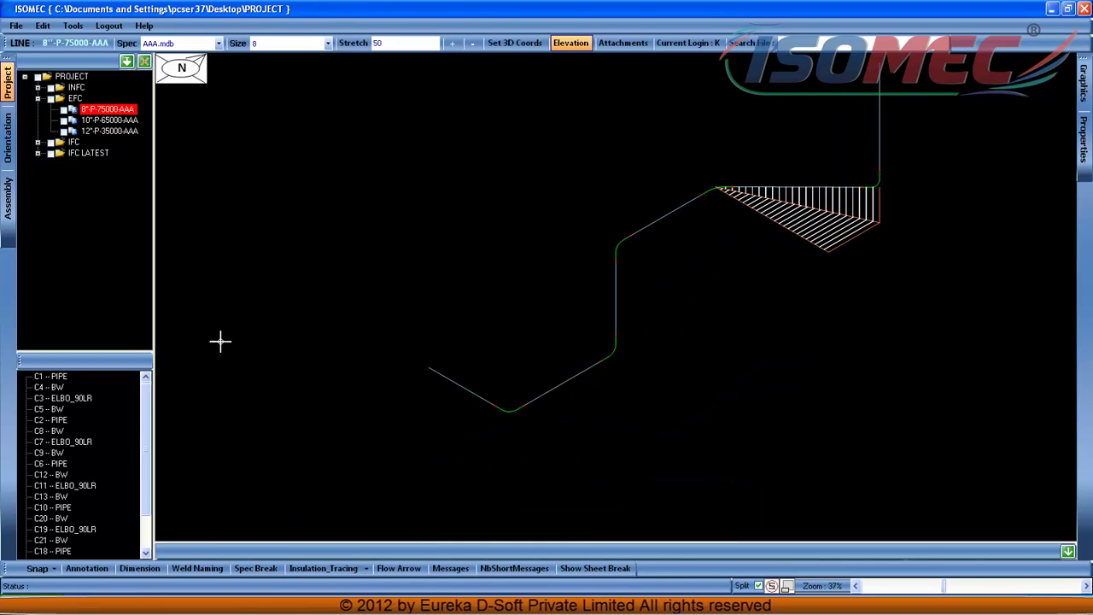
Display the orientation component list with its FLANGE types expanded, and set the pipe size to 6.
{"action": "left_click", "coordinate": [8, 137]}
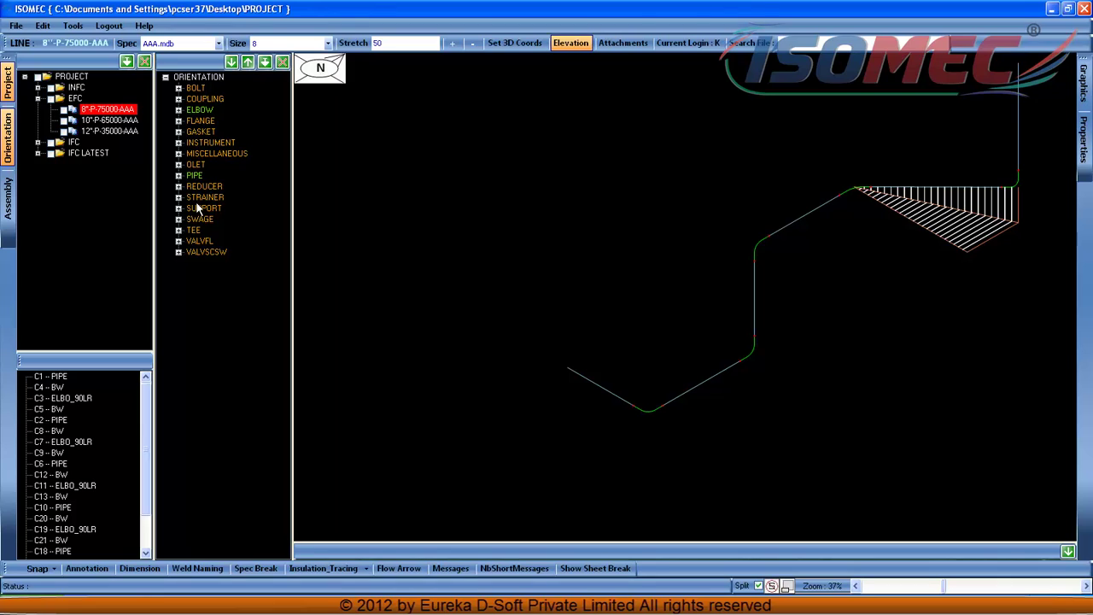
{"action": "left_click", "coordinate": [179, 121]}
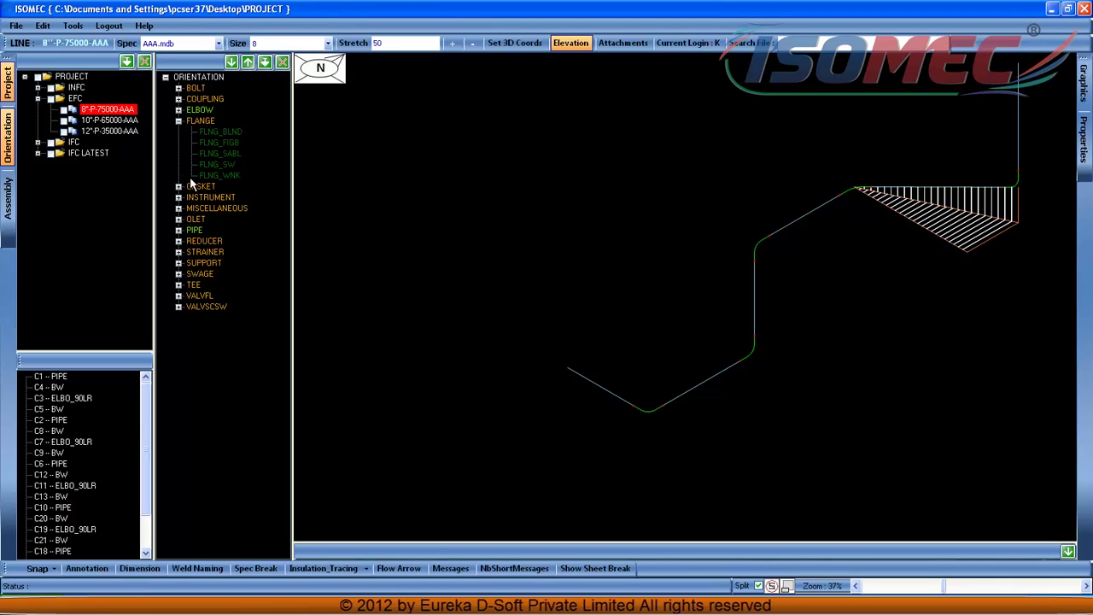
{"action": "left_click", "coordinate": [274, 44]}
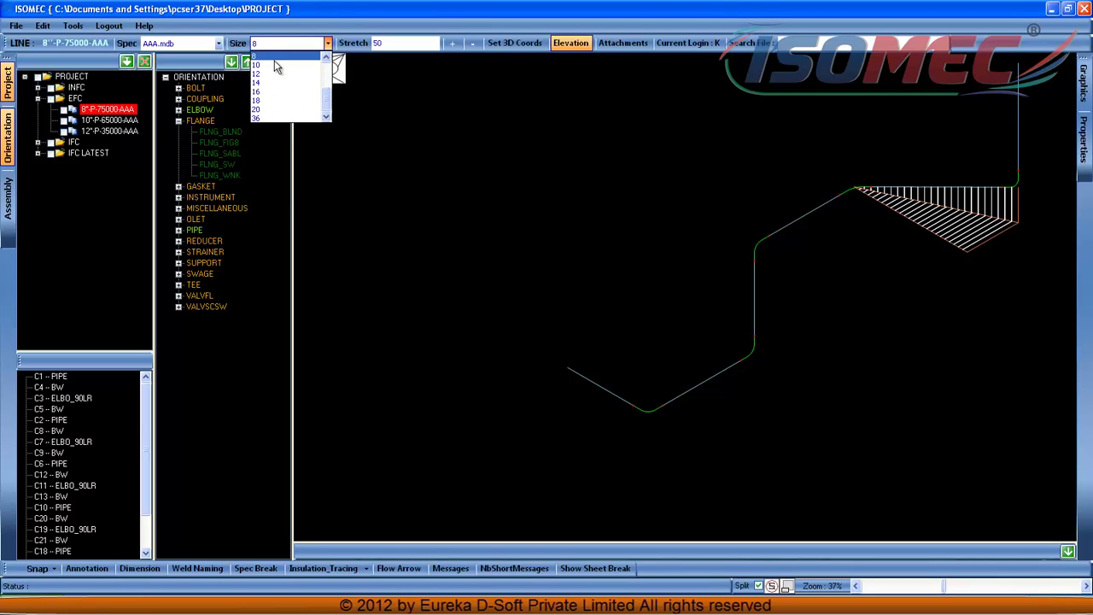
{"action": "mouse_move", "coordinate": [326, 94]}
{"action": "left_mouse_down"}
{"action": "mouse_move", "coordinate": [328, 68]}
{"action": "mouse_move", "coordinate": [327, 81]}
{"action": "left_mouse_up"}
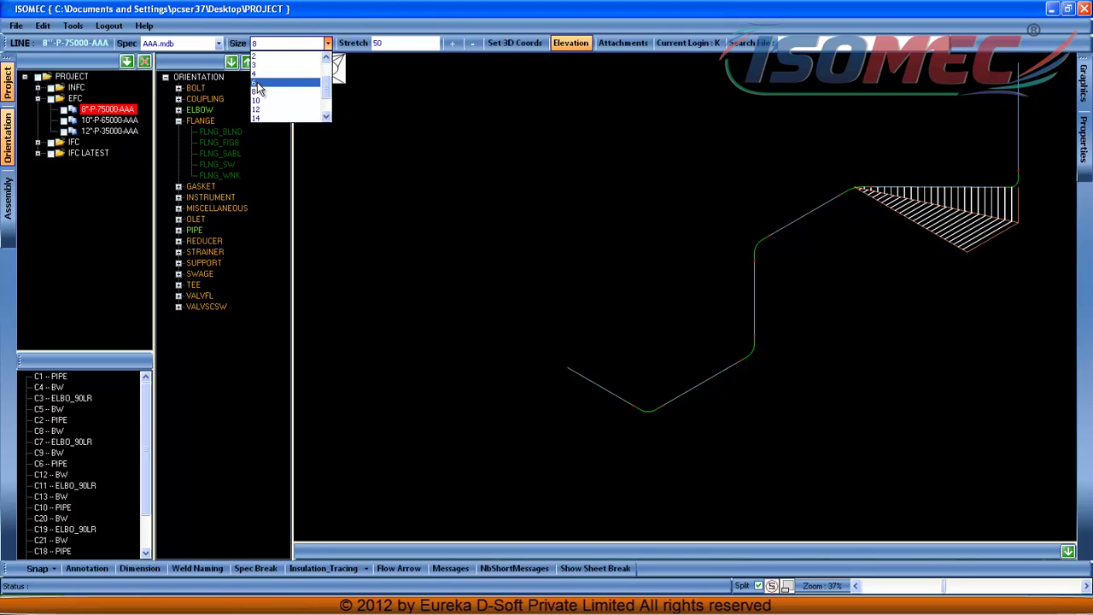
{"action": "left_click", "coordinate": [258, 86]}
Draw a 6-inch vertical branch upward from the first horizontal leg, using the schedule 40 8x6 reducing tee as branch component.
{"action": "right_click", "coordinate": [571, 292]}
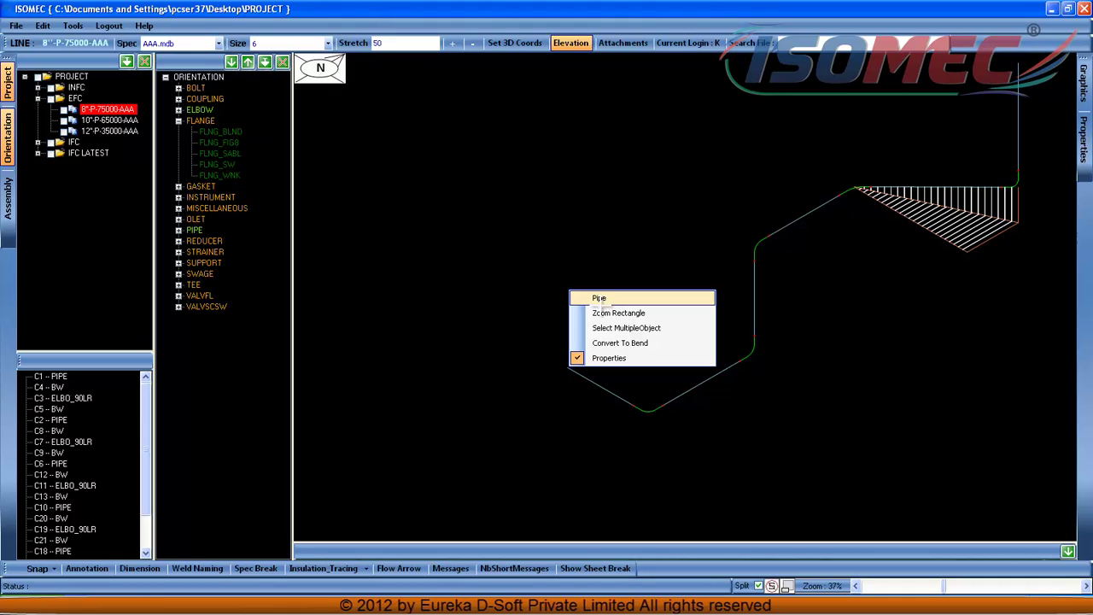
{"action": "left_click", "coordinate": [601, 299]}
{"action": "scroll", "coordinate": [604, 392], "scroll_direction": "up", "scroll_amount": 6}
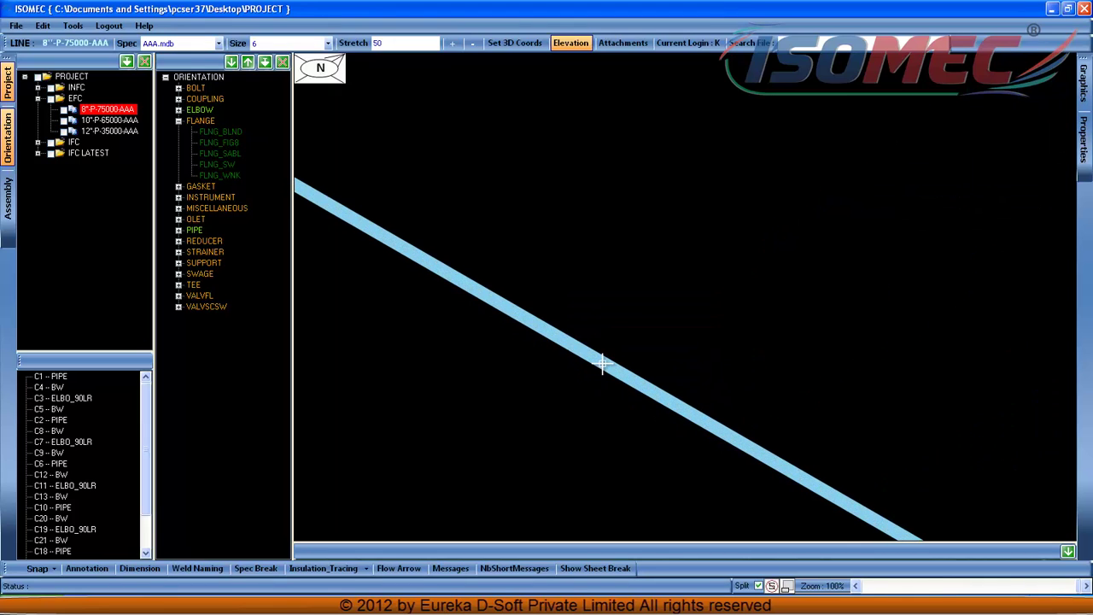
{"action": "scroll", "coordinate": [601, 362], "scroll_direction": "down", "scroll_amount": 6}
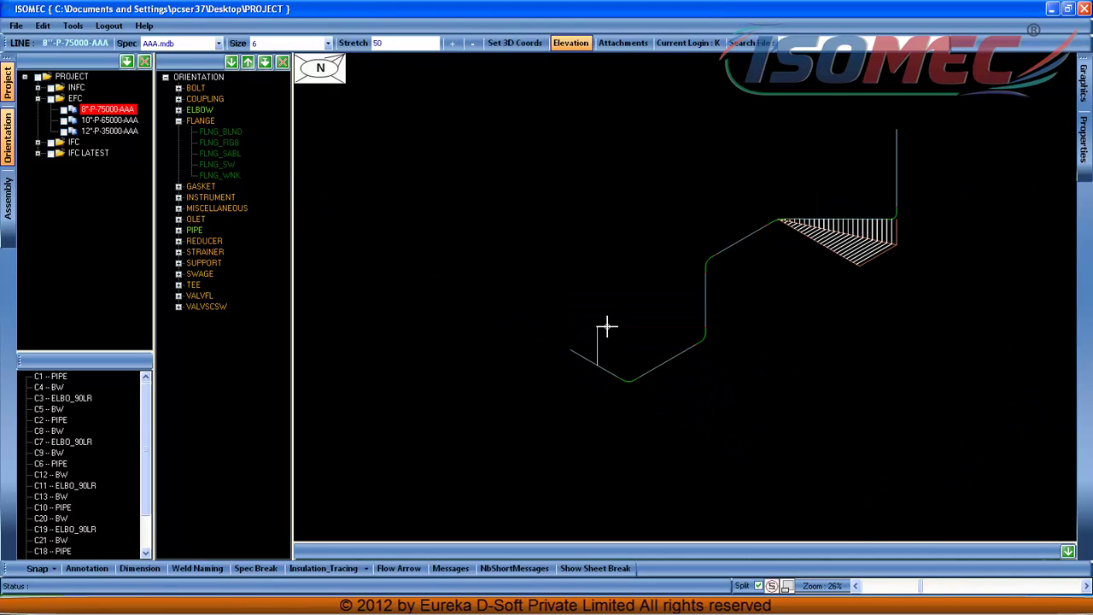
{"action": "left_click", "coordinate": [608, 321]}
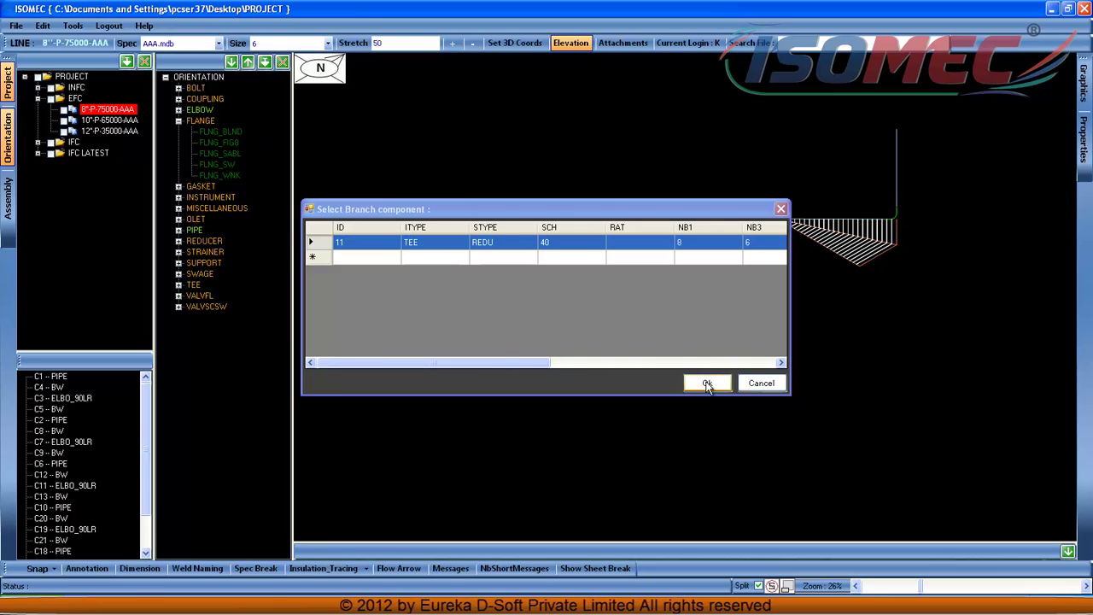
{"action": "key", "text": "Return"}
Extend the top of the 6-inch branch with a short horizontal leg parallel to the first leg, and end the run.
{"action": "left_click", "coordinate": [637, 337]}
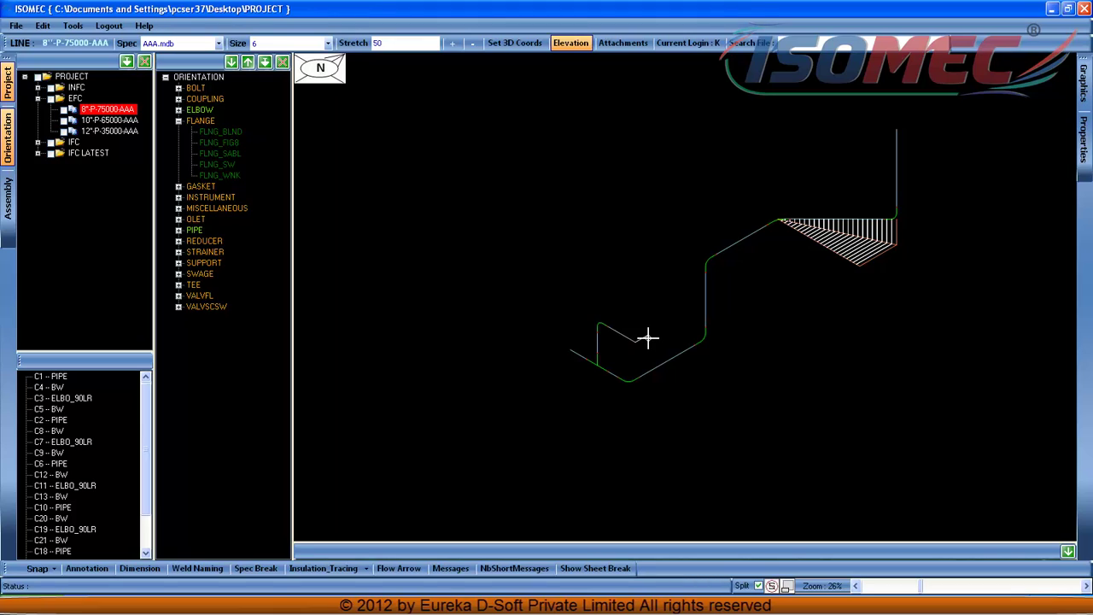
{"action": "middle_click_drag", "start_coordinate": [650, 340], "coordinate": [574, 354]}
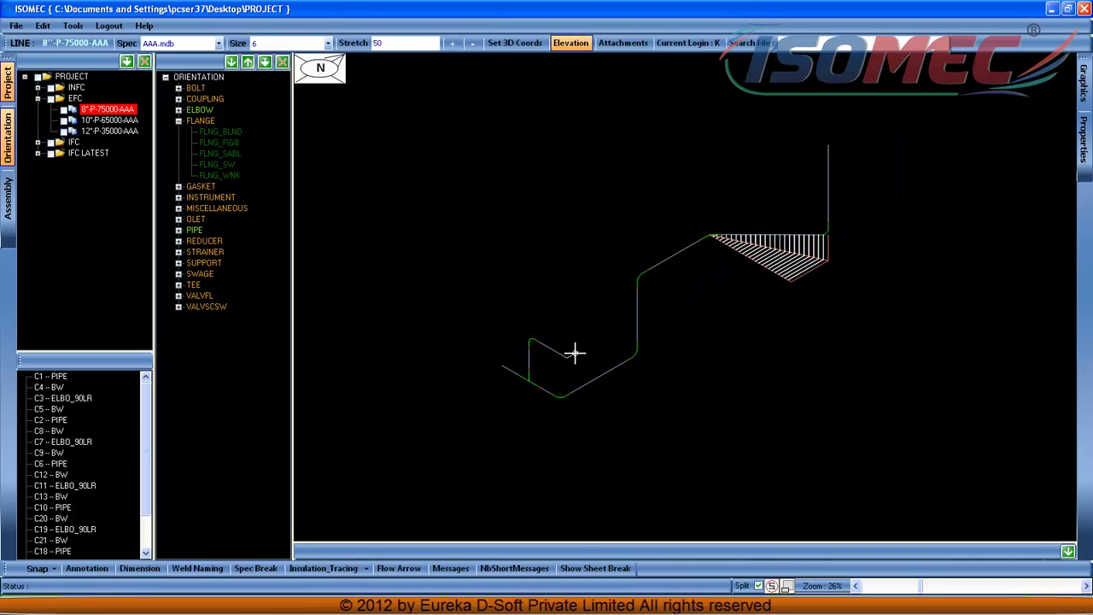
{"action": "scroll", "coordinate": [574, 354], "scroll_direction": "down", "scroll_amount": 1}
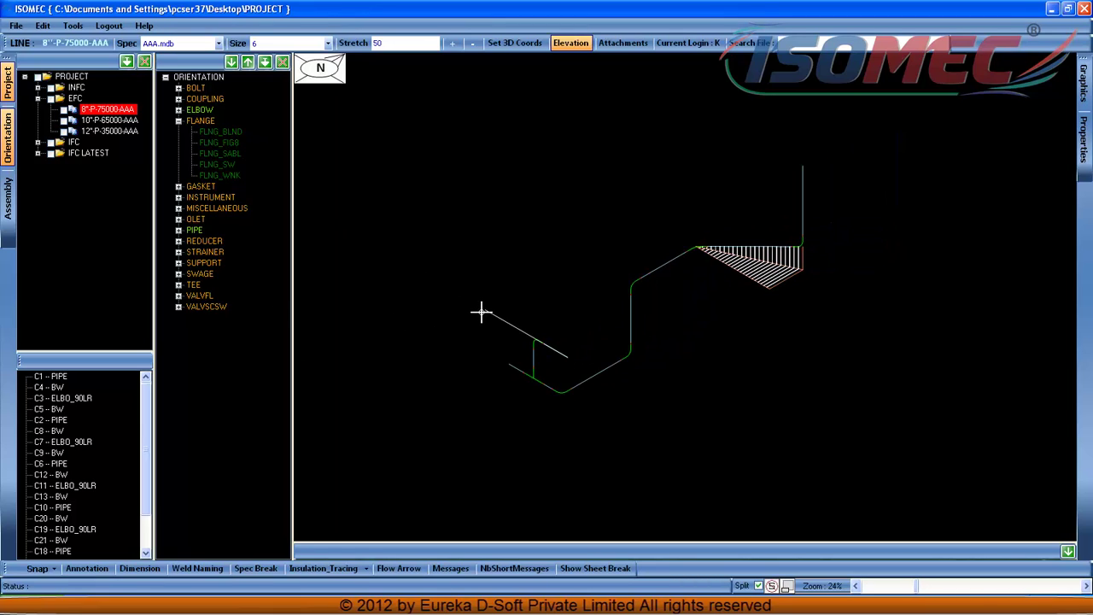
{"action": "left_click", "coordinate": [522, 379]}
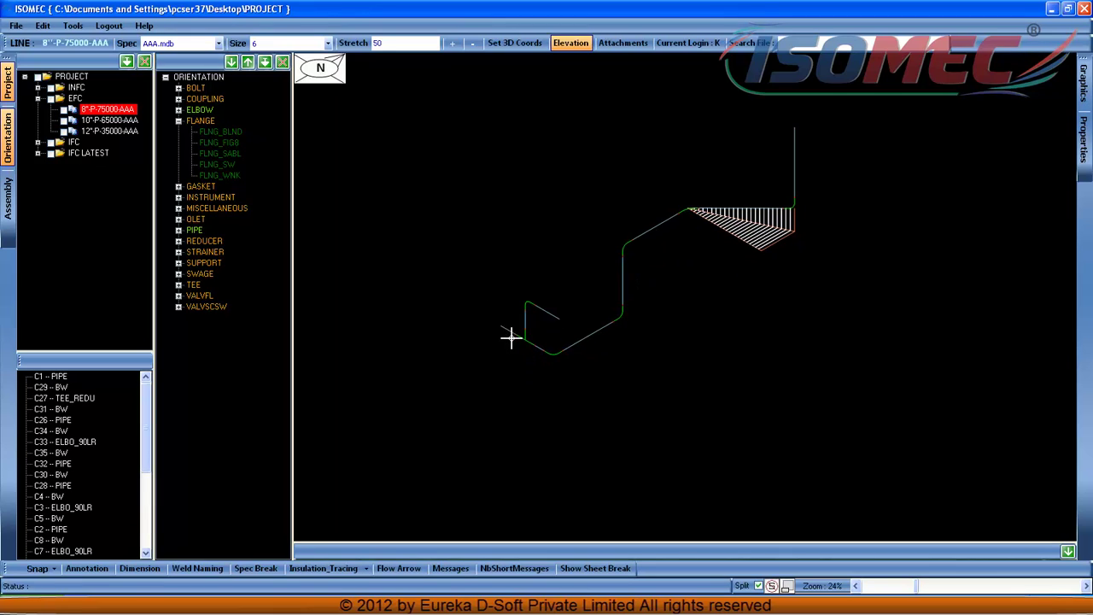
Add a weld-neck flange (FLNG_WNK) to the open end of the 6-inch branch, closed by the 150# EIL STD blind flange.
{"action": "left_click", "coordinate": [227, 173]}
{"action": "left_click", "coordinate": [559, 323]}
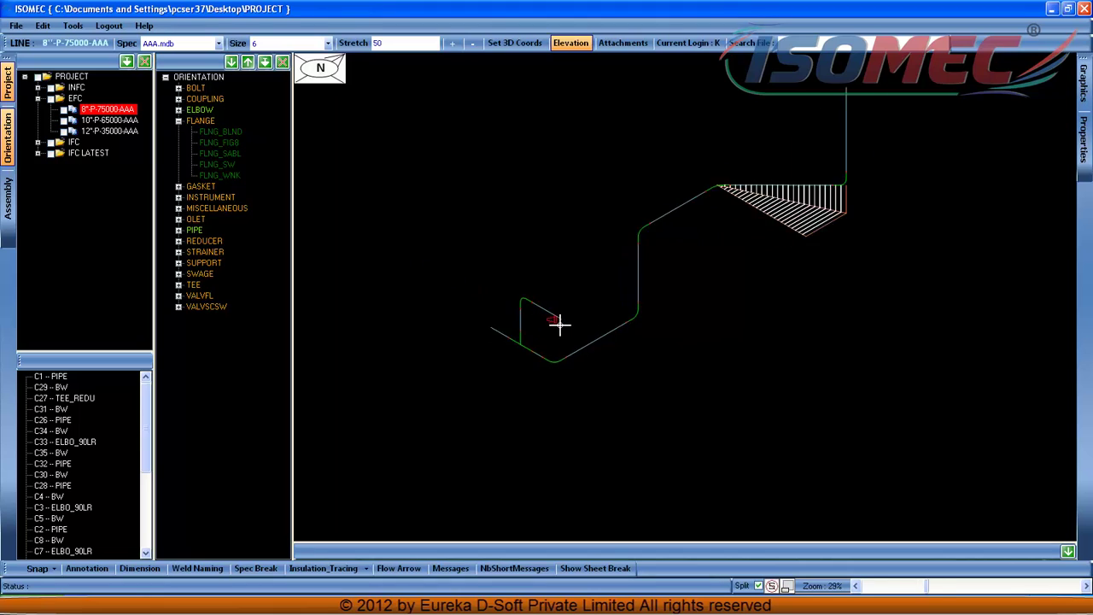
{"action": "scroll", "coordinate": [560, 323], "scroll_direction": "up", "scroll_amount": 5}
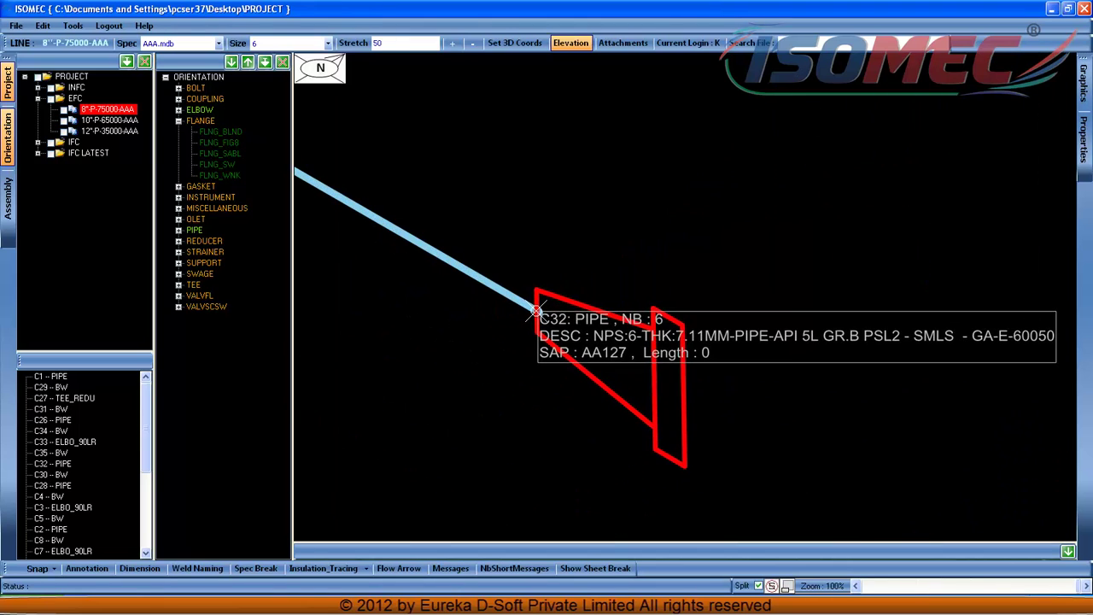
{"action": "left_click", "coordinate": [537, 314]}
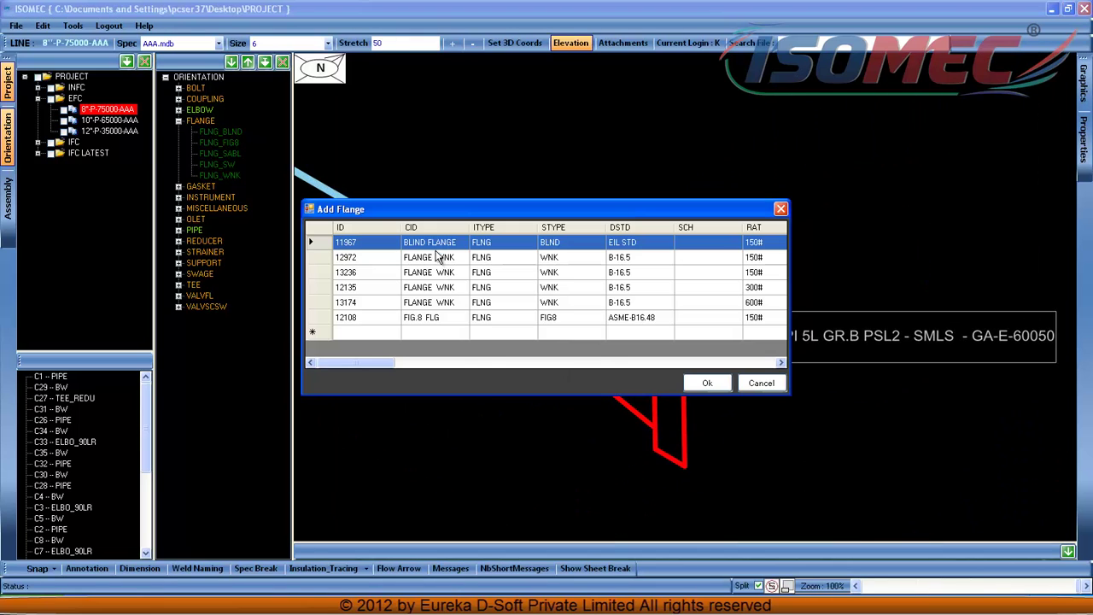
{"action": "left_click", "coordinate": [707, 383]}
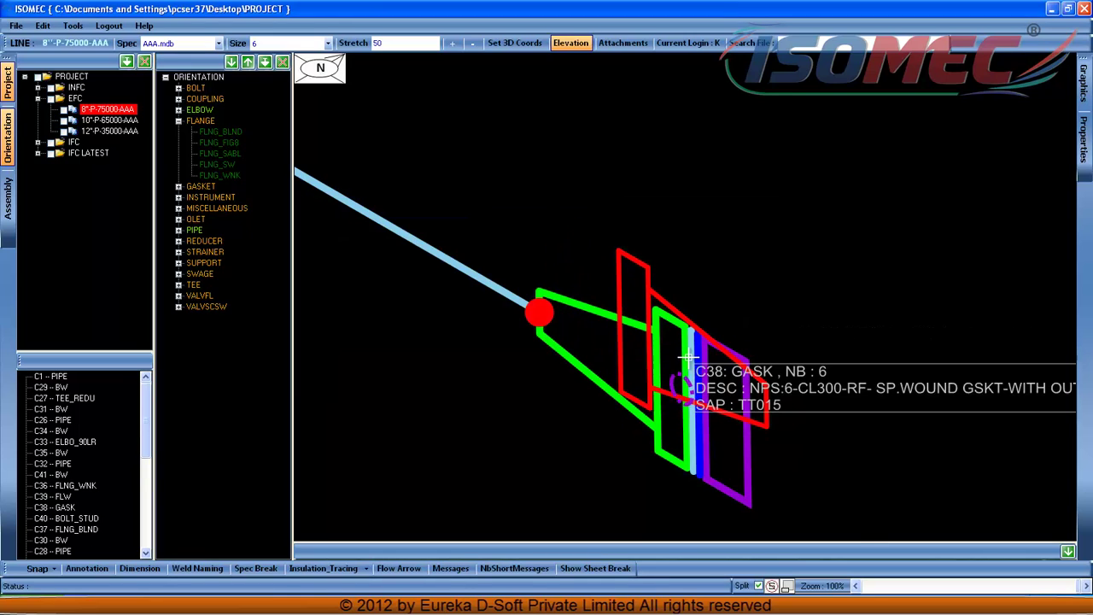
Set the pipe size to 8 and add a weld-neck flange without a mating flange at the start of the 8-inch line.
{"action": "left_click", "coordinate": [291, 43]}
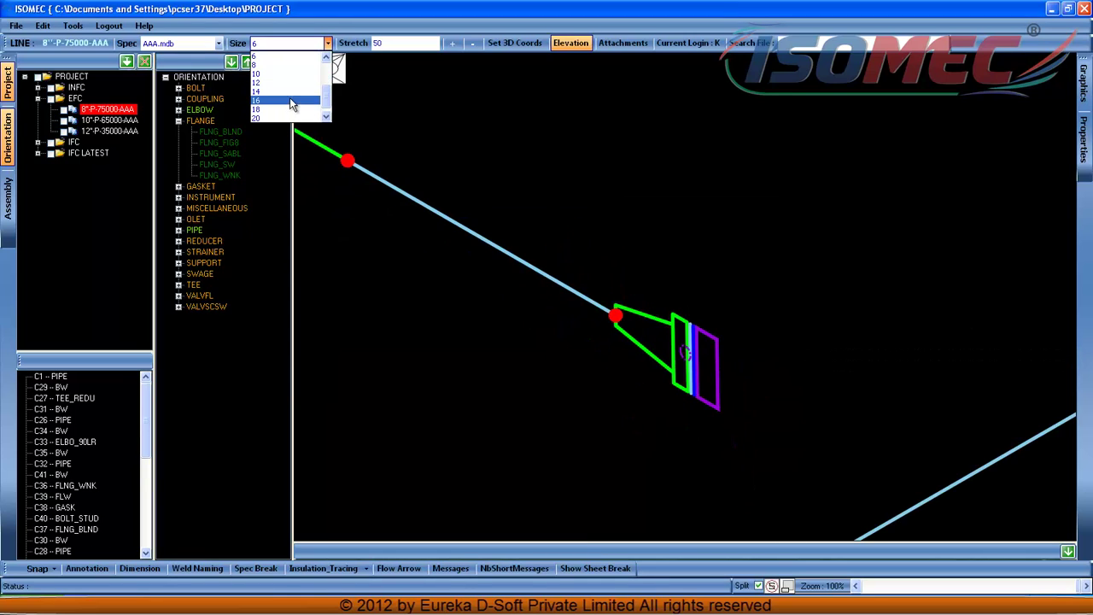
{"action": "left_click", "coordinate": [282, 65]}
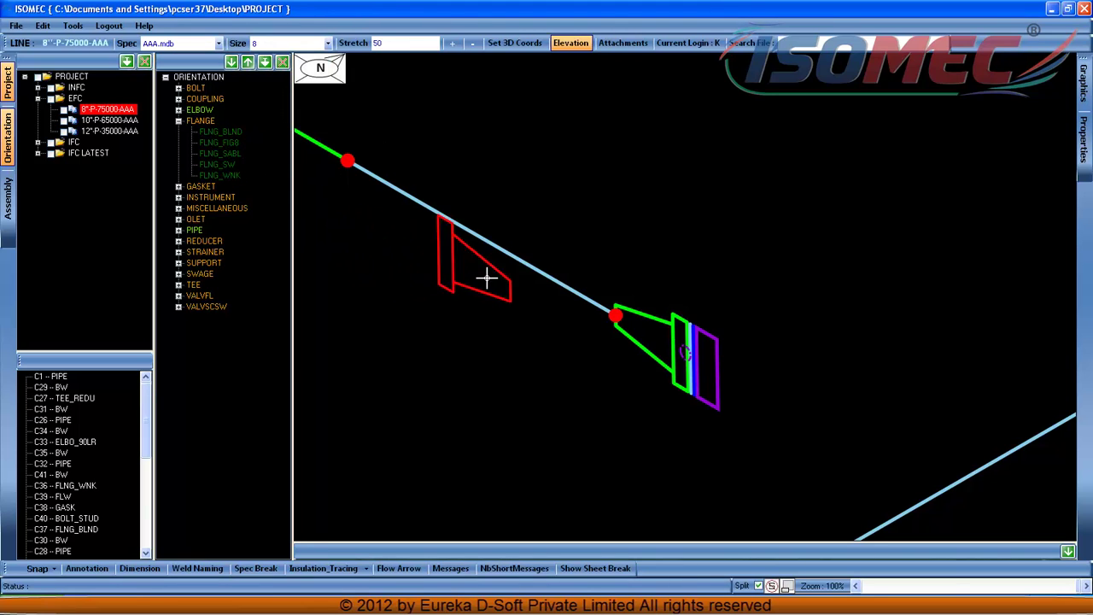
{"action": "scroll", "coordinate": [486, 278], "scroll_direction": "down", "scroll_amount": 3}
{"action": "scroll", "coordinate": [390, 295], "scroll_direction": "up", "scroll_amount": 4}
{"action": "scroll", "coordinate": [438, 299], "scroll_direction": "up", "scroll_amount": 4}
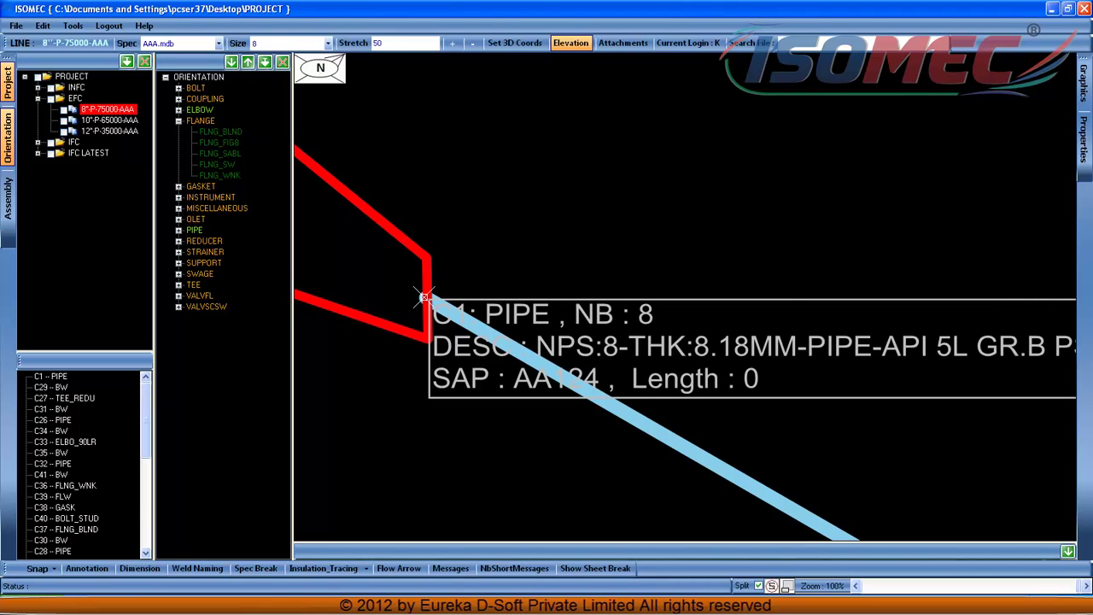
{"action": "left_click", "coordinate": [421, 298]}
{"action": "left_click", "coordinate": [744, 379]}
Add an 8-inch weld-neck flange on top of the final vertical riser, mated with the B-16.5 150# blind flange.
{"action": "scroll", "coordinate": [539, 285], "scroll_direction": "down", "scroll_amount": 6}
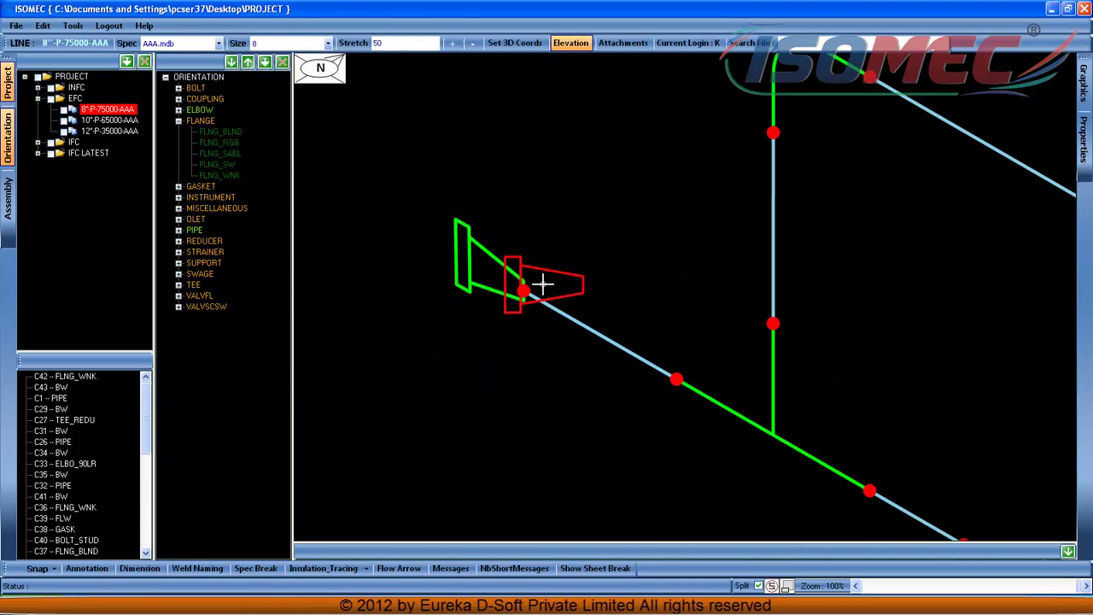
{"action": "middle_click_drag", "start_coordinate": [702, 275], "coordinate": [446, 466]}
{"action": "scroll", "coordinate": [505, 416], "scroll_direction": "down", "scroll_amount": 3}
{"action": "scroll", "coordinate": [623, 391], "scroll_direction": "up", "scroll_amount": 6}
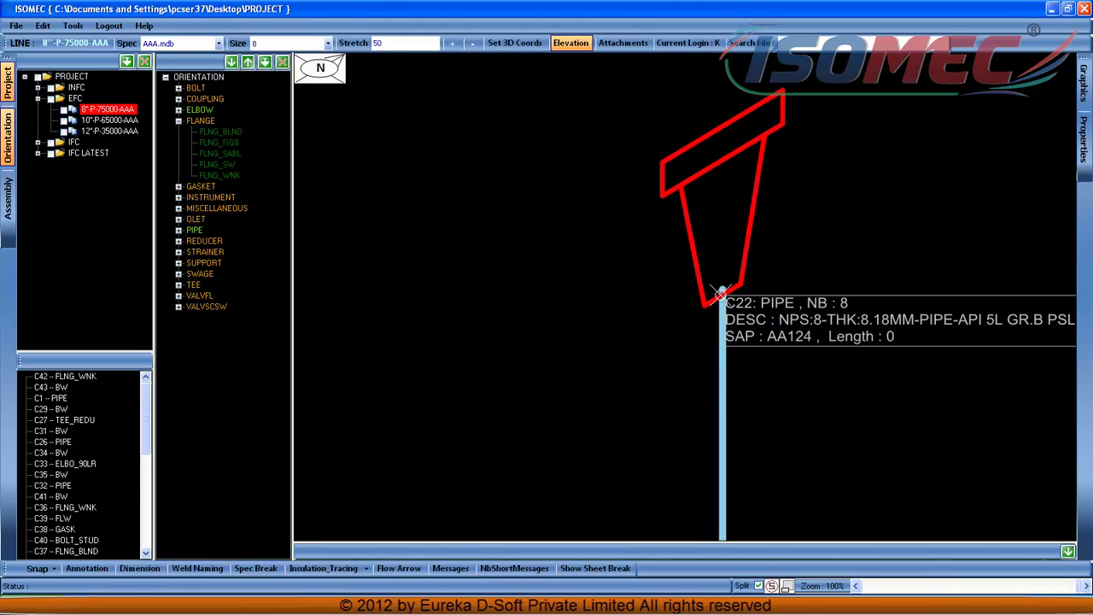
{"action": "left_click", "coordinate": [720, 292]}
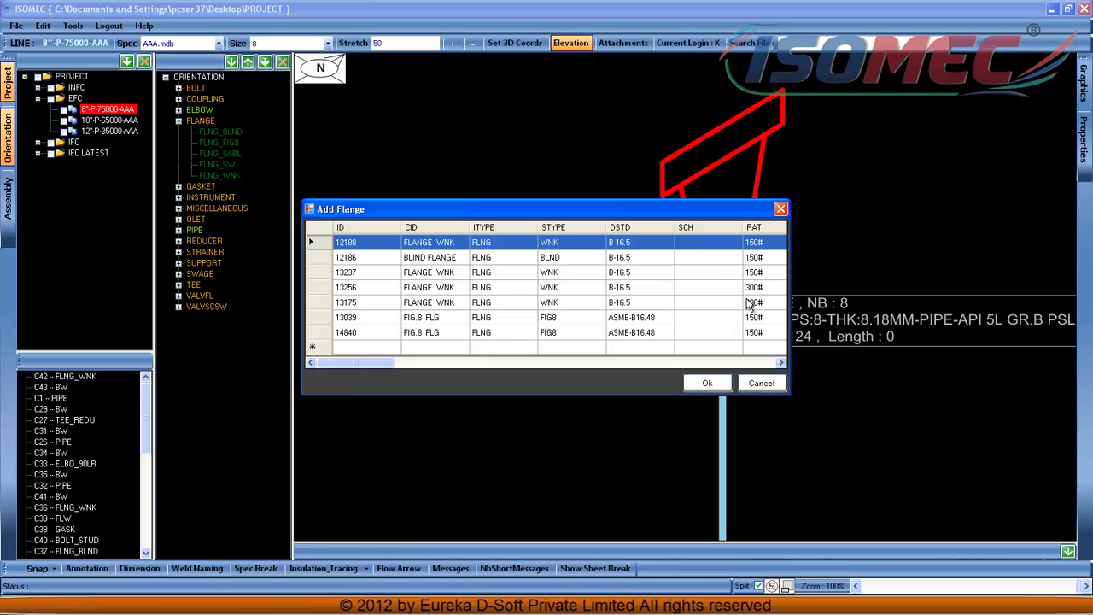
{"action": "left_click", "coordinate": [469, 259]}
{"action": "left_click", "coordinate": [710, 384]}
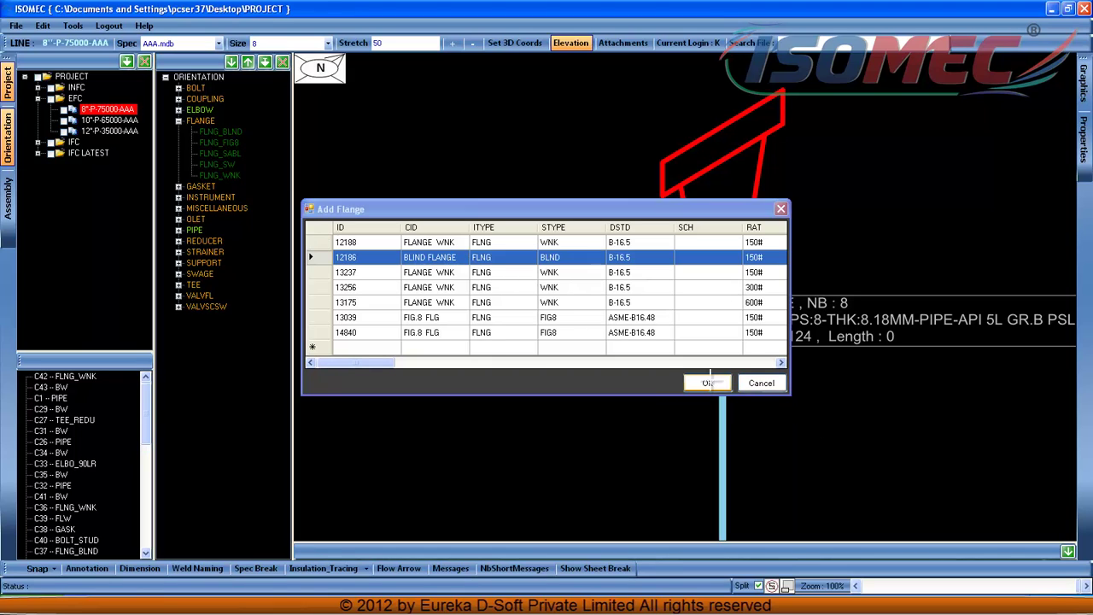
Add a nozzle to the flange at the line's start, with equipment tag number 55 and nozzle number N1.
{"action": "scroll", "coordinate": [699, 291], "scroll_direction": "down", "scroll_amount": 4}
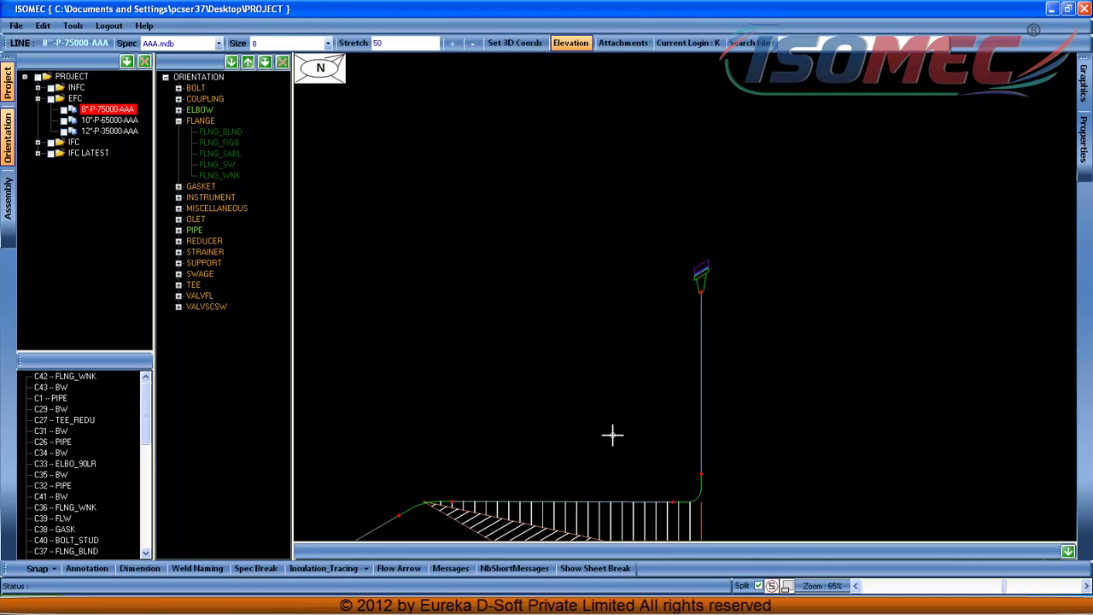
{"action": "middle_click_drag", "start_coordinate": [612, 435], "coordinate": [742, 237]}
{"action": "scroll", "coordinate": [721, 247], "scroll_direction": "down", "scroll_amount": 3}
{"action": "middle_click_drag", "start_coordinate": [596, 397], "coordinate": [716, 271]}
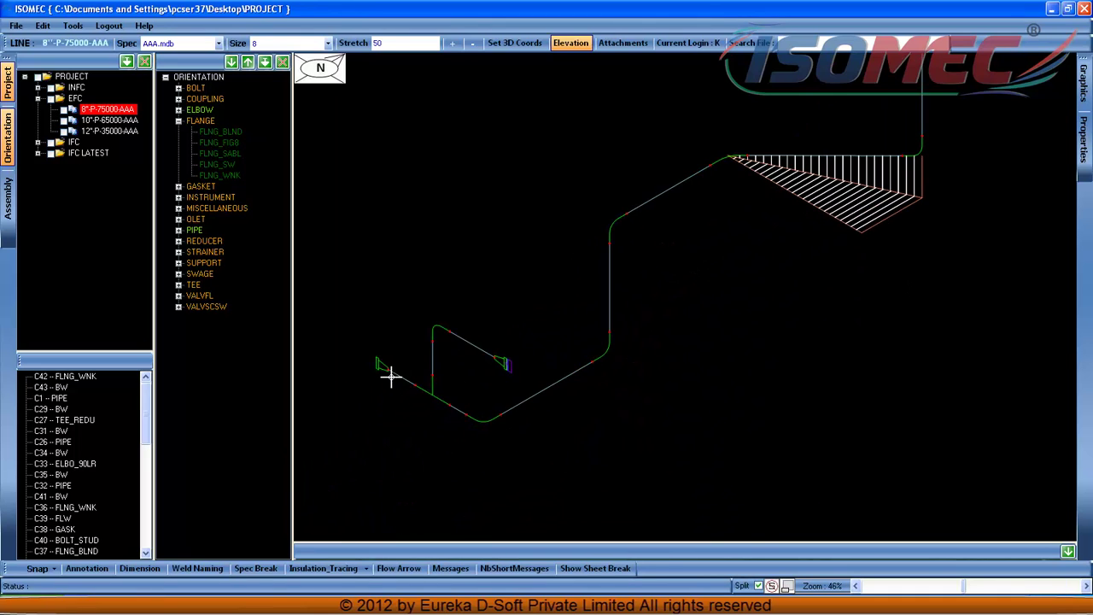
{"action": "scroll", "coordinate": [390, 365], "scroll_direction": "up", "scroll_amount": 5}
{"action": "left_click", "coordinate": [421, 352]}
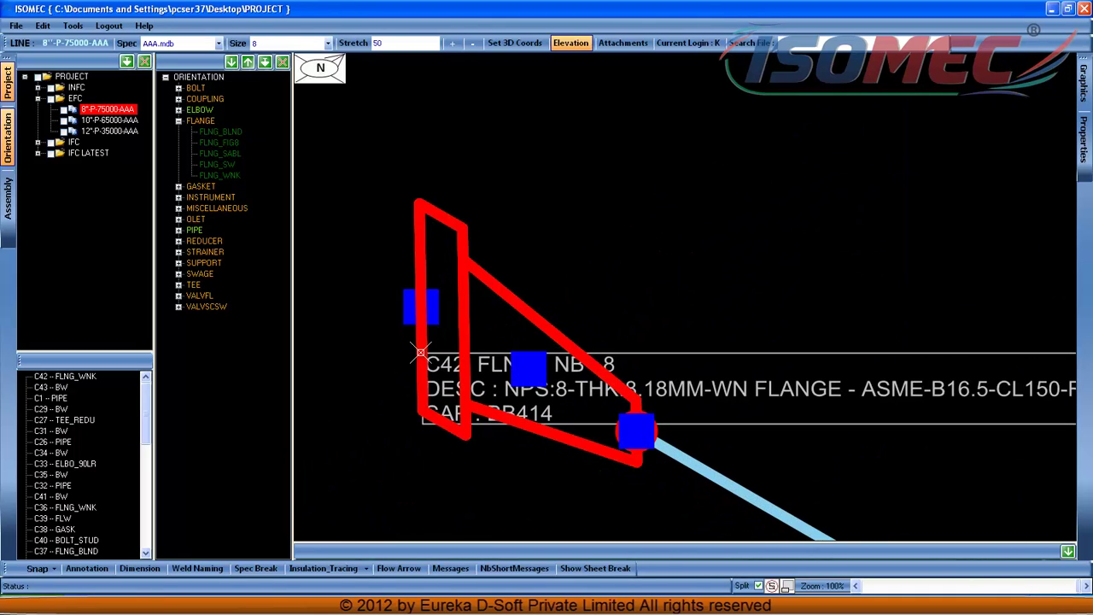
{"action": "right_click", "coordinate": [422, 353]}
{"action": "mouse_move", "coordinate": [451, 359]}
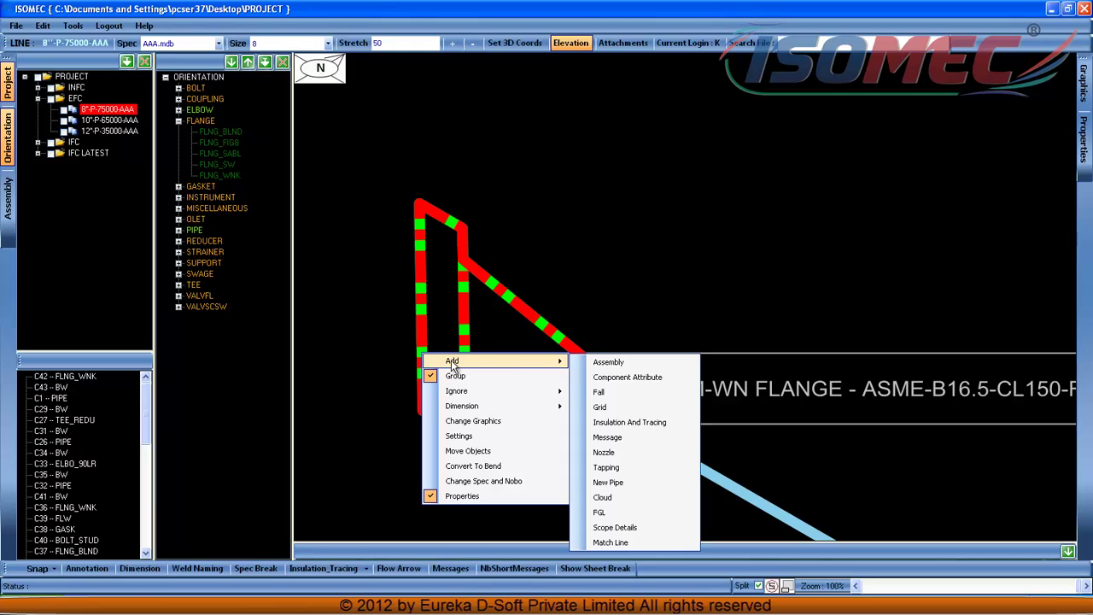
{"action": "left_click", "coordinate": [605, 452]}
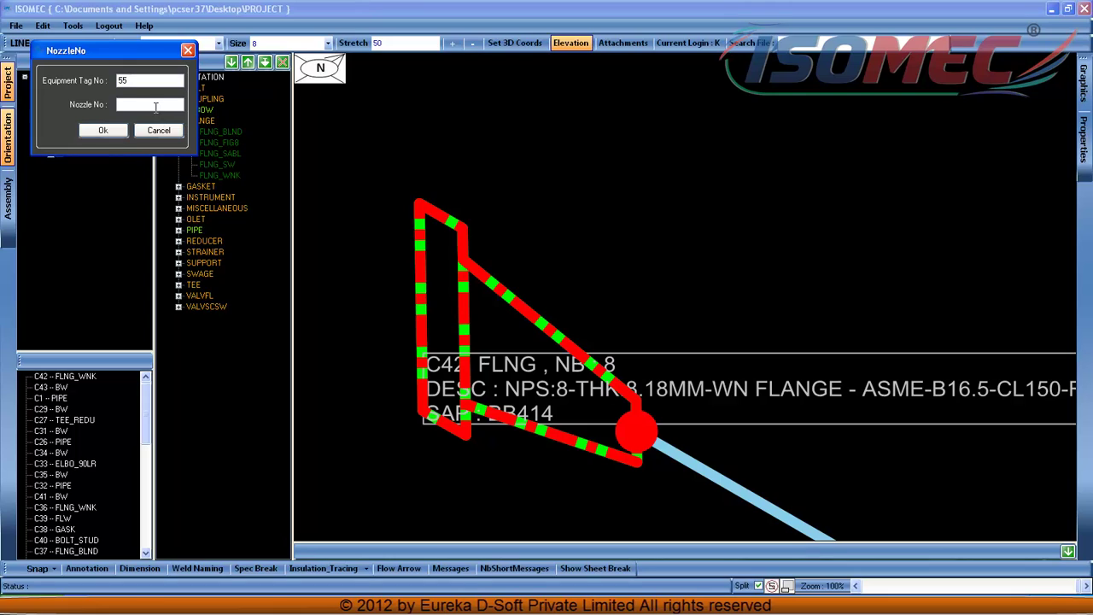
{"action": "left_click", "coordinate": [103, 131]}
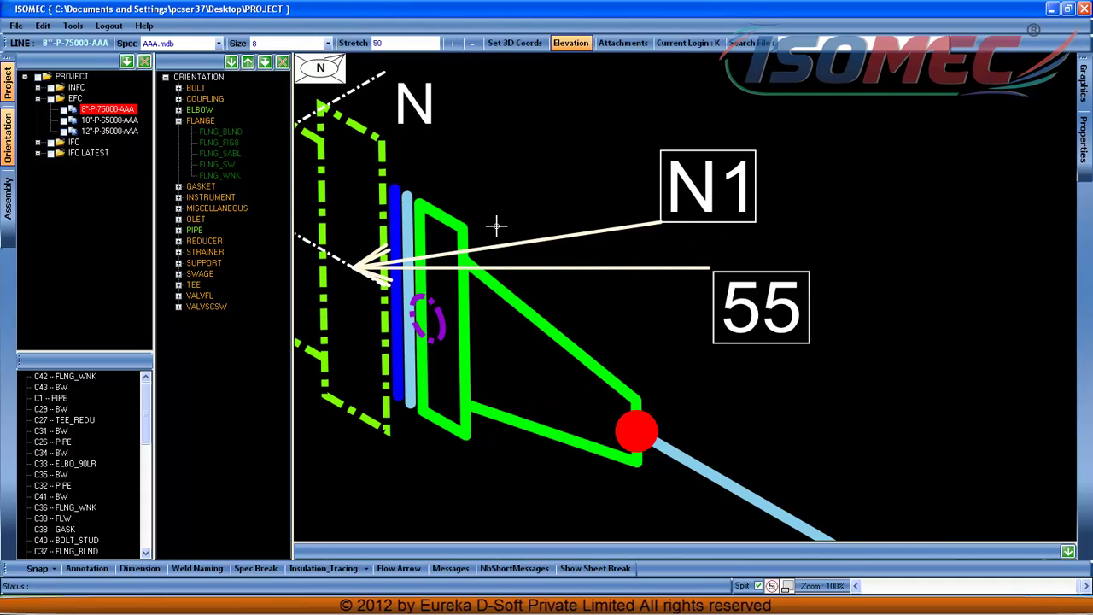
Place SUPP_GUID guide supports midway along the second horizontal 8-inch leg and on the vertical leg that follows it.
{"action": "scroll", "coordinate": [475, 248], "scroll_direction": "down", "scroll_amount": 5}
{"action": "mouse_move", "coordinate": [605, 318]}
{"action": "middle_mouse_down"}
{"action": "mouse_move", "coordinate": [504, 222]}
{"action": "mouse_move", "coordinate": [454, 203]}
{"action": "middle_mouse_up"}
{"action": "scroll", "coordinate": [463, 211], "scroll_direction": "down", "scroll_amount": 1}
{"action": "middle_click_drag", "start_coordinate": [625, 256], "coordinate": [655, 344]}
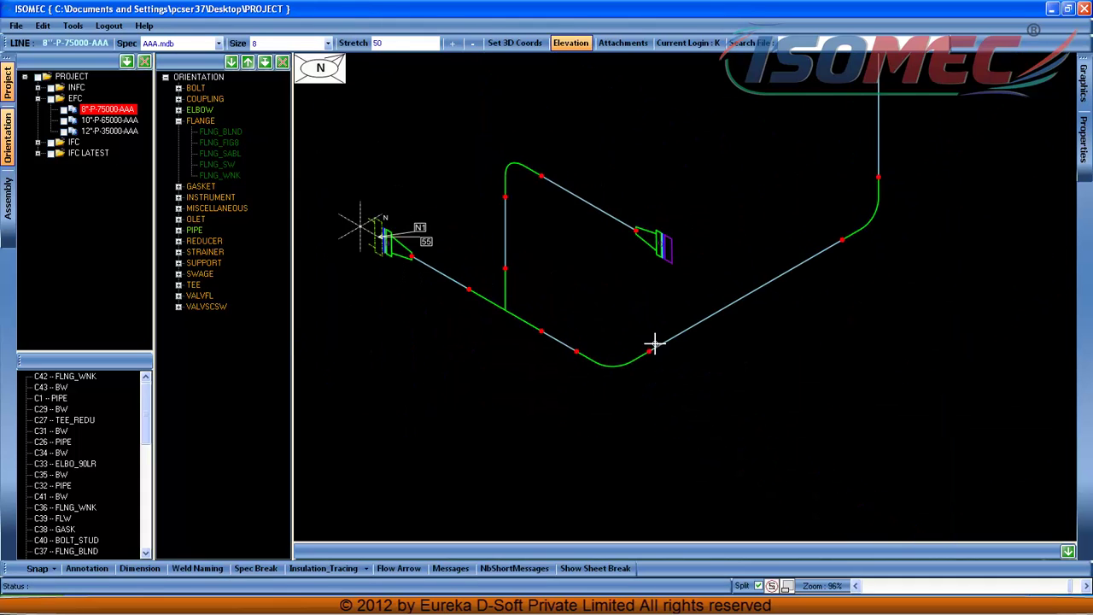
{"action": "scroll", "coordinate": [633, 325], "scroll_direction": "down", "scroll_amount": 3}
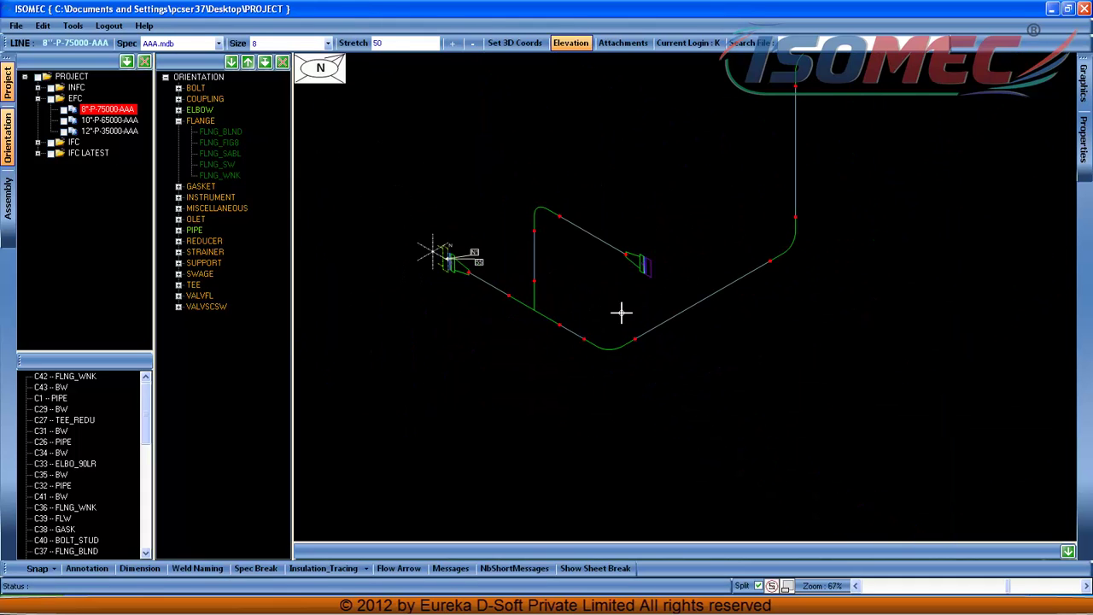
{"action": "left_click", "coordinate": [180, 270]}
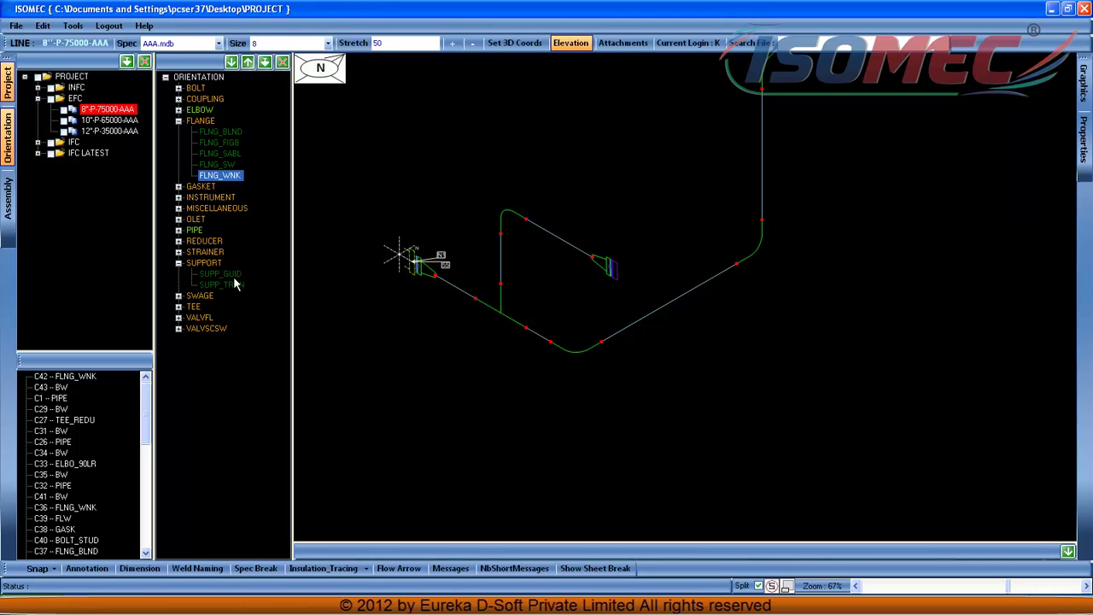
{"action": "left_click", "coordinate": [224, 275]}
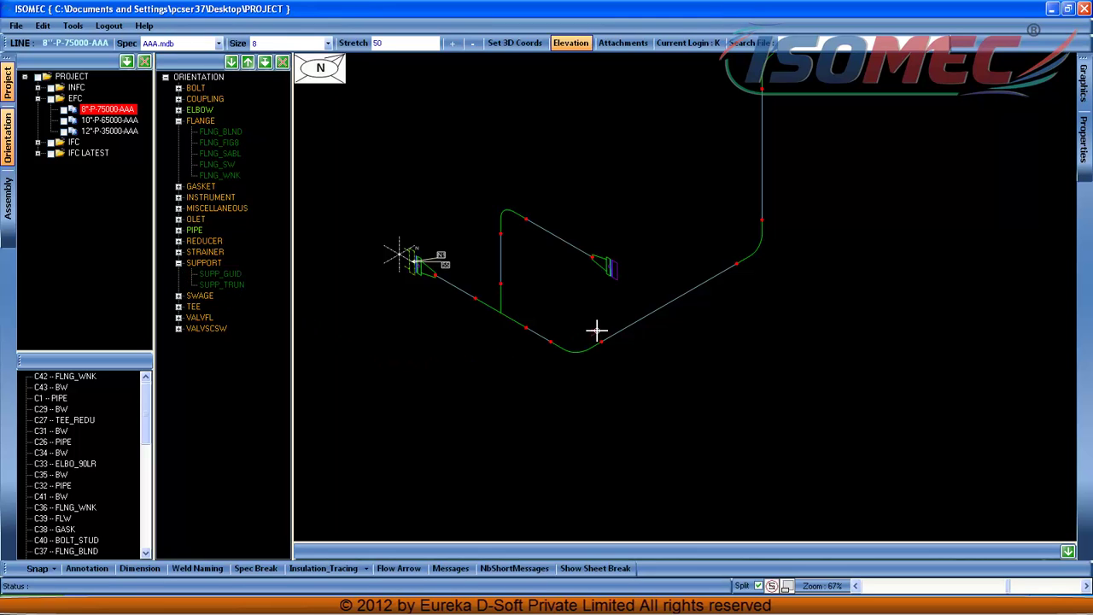
{"action": "scroll", "coordinate": [608, 325], "scroll_direction": "up", "scroll_amount": 3}
{"action": "scroll", "coordinate": [610, 323], "scroll_direction": "up", "scroll_amount": 3}
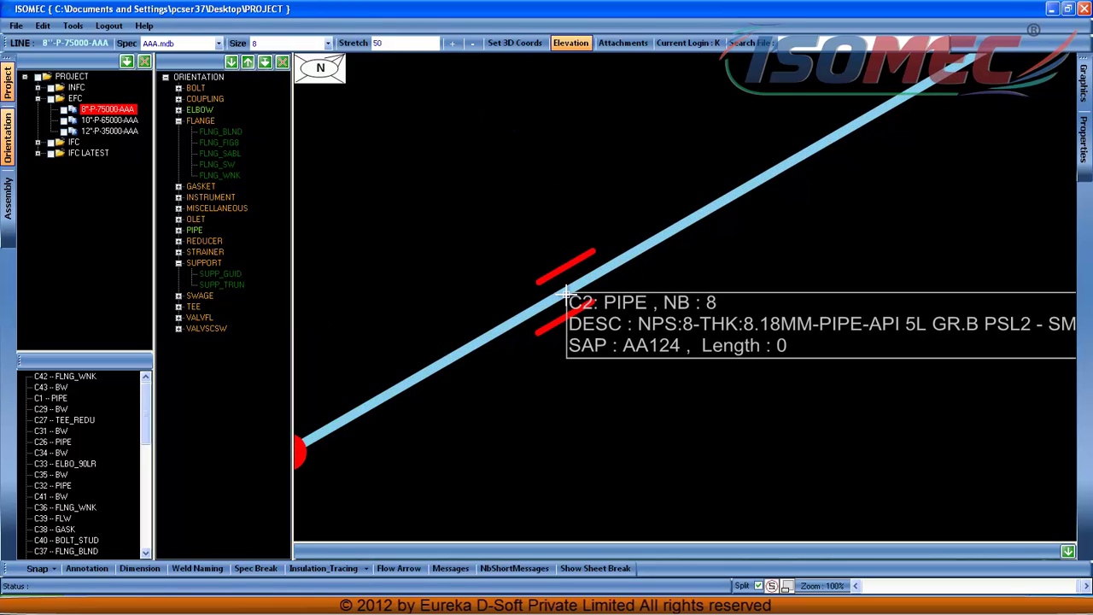
{"action": "scroll", "coordinate": [564, 295], "scroll_direction": "down", "scroll_amount": 3}
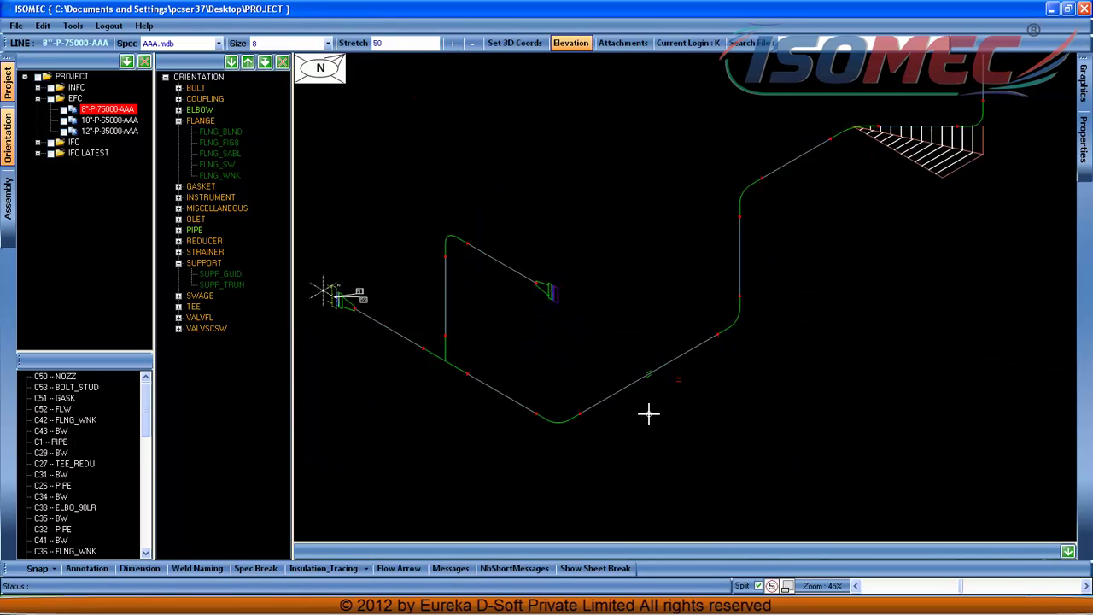
{"action": "scroll", "coordinate": [674, 341], "scroll_direction": "up", "scroll_amount": 4}
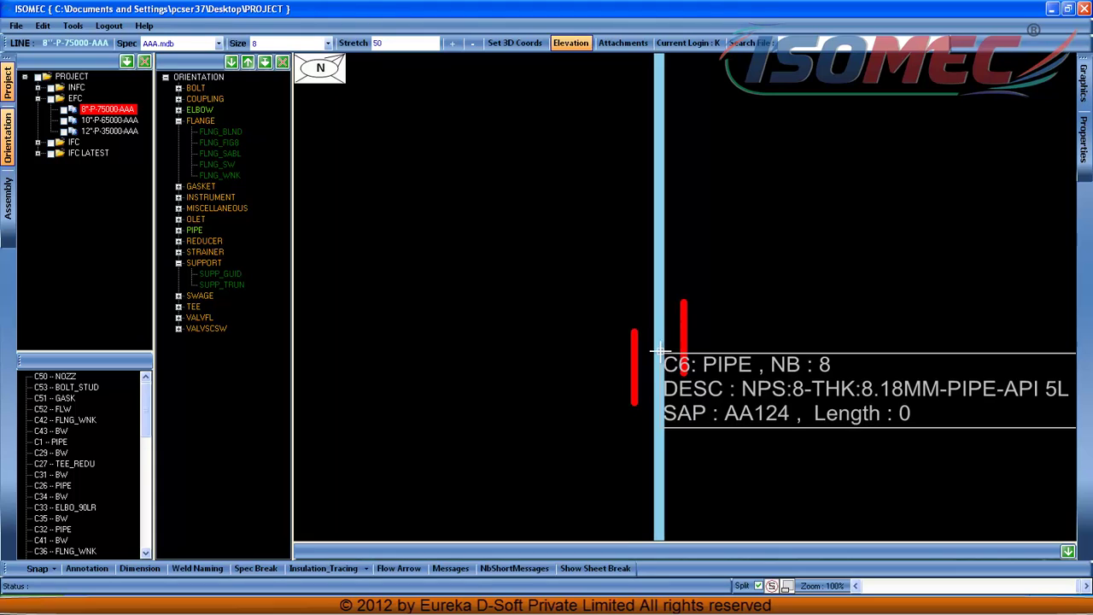
{"action": "scroll", "coordinate": [656, 347], "scroll_direction": "down", "scroll_amount": 1}
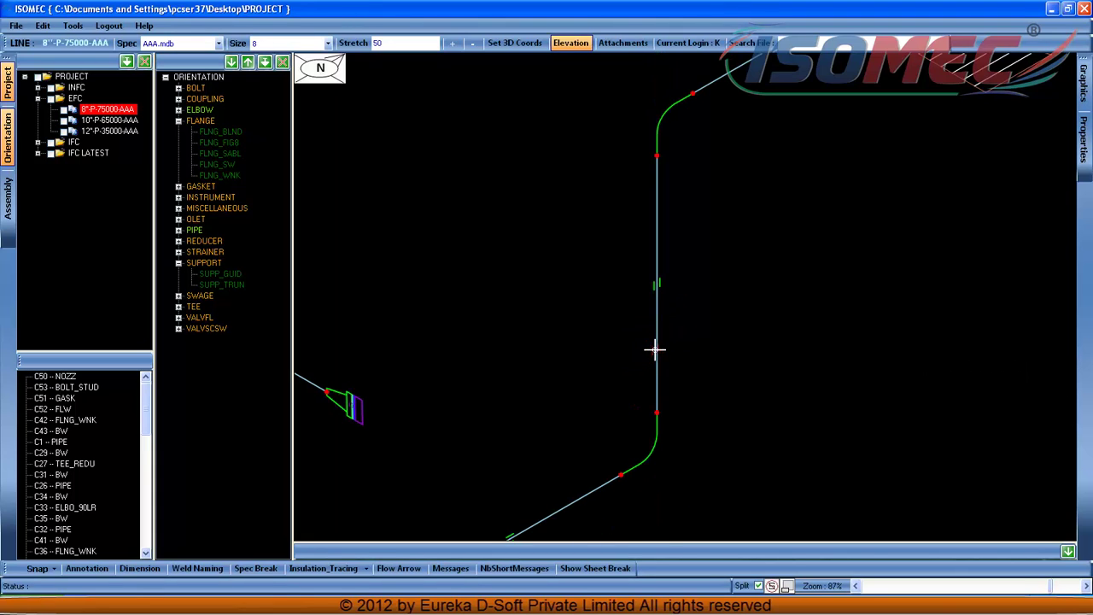
{"action": "scroll", "coordinate": [625, 305], "scroll_direction": "down", "scroll_amount": 3}
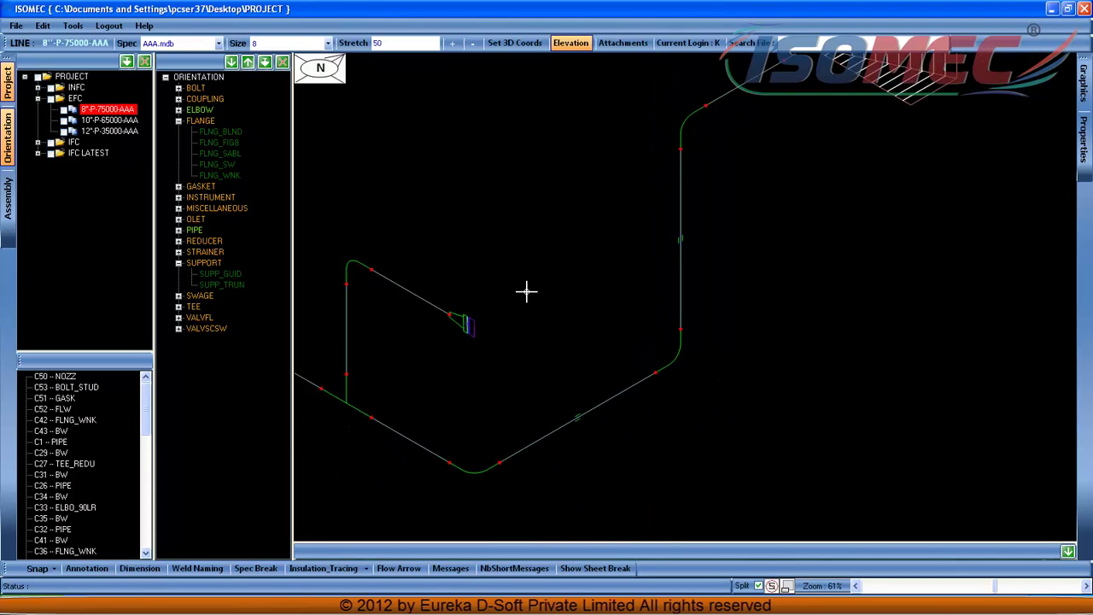
Insert a flanged ball valve (VALV_BALL) in the second horizontal leg beyond its guide support, using 150# B-16.5 weld-neck flanges.
{"action": "left_click", "coordinate": [178, 318]}
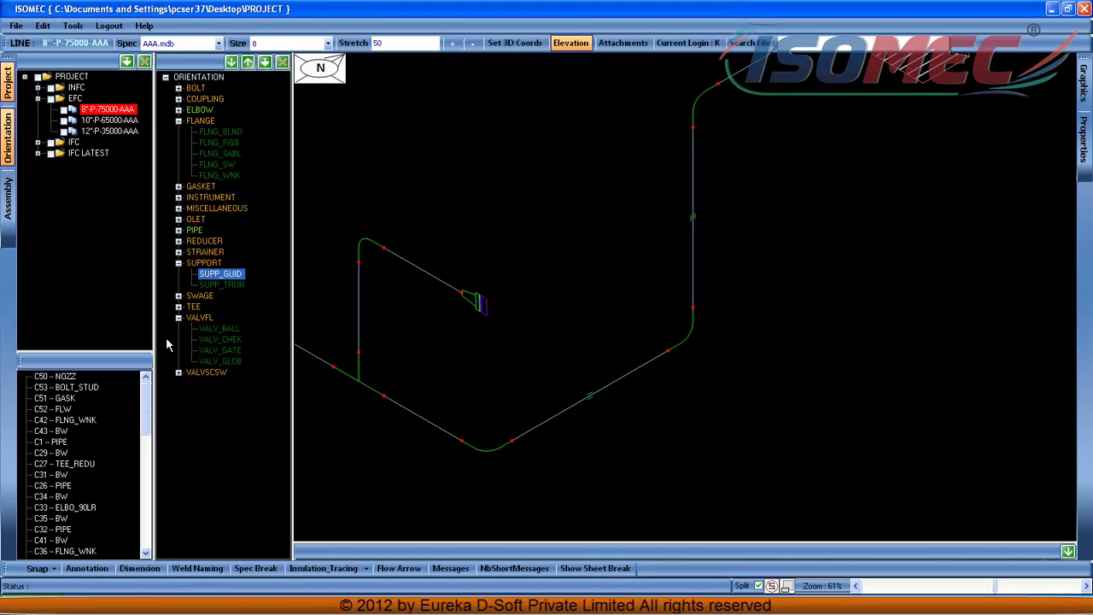
{"action": "left_click", "coordinate": [232, 330]}
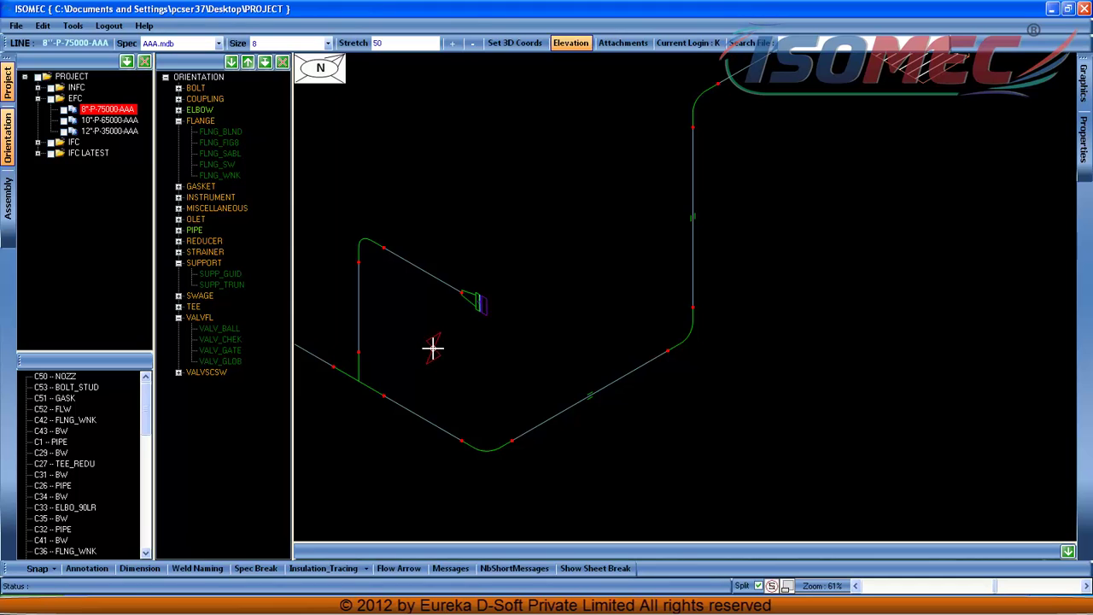
{"action": "scroll", "coordinate": [584, 409], "scroll_direction": "up", "scroll_amount": 4}
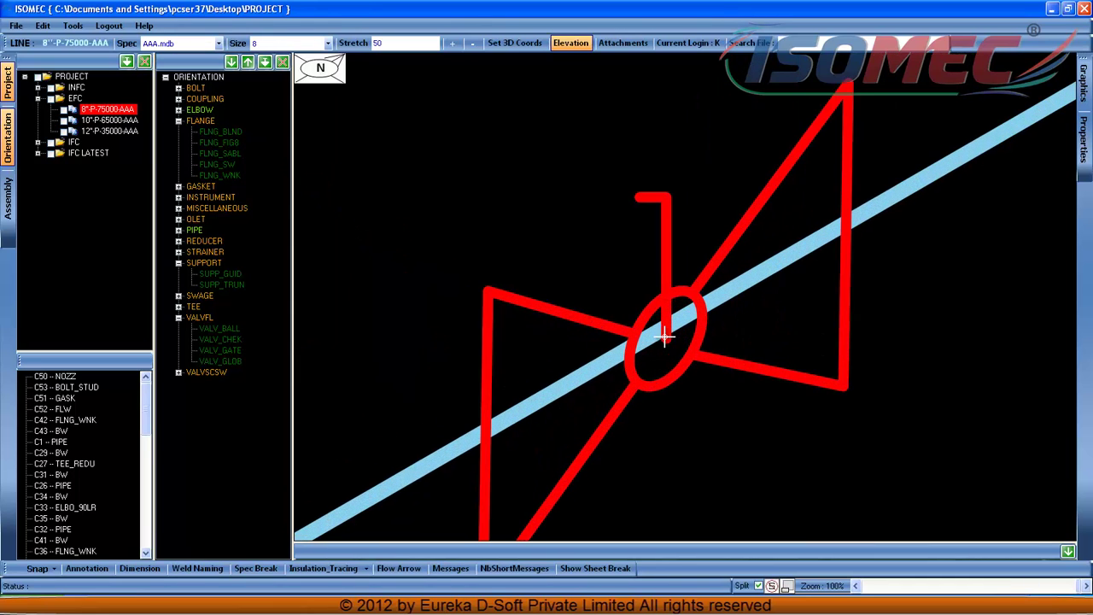
{"action": "left_click", "coordinate": [660, 330]}
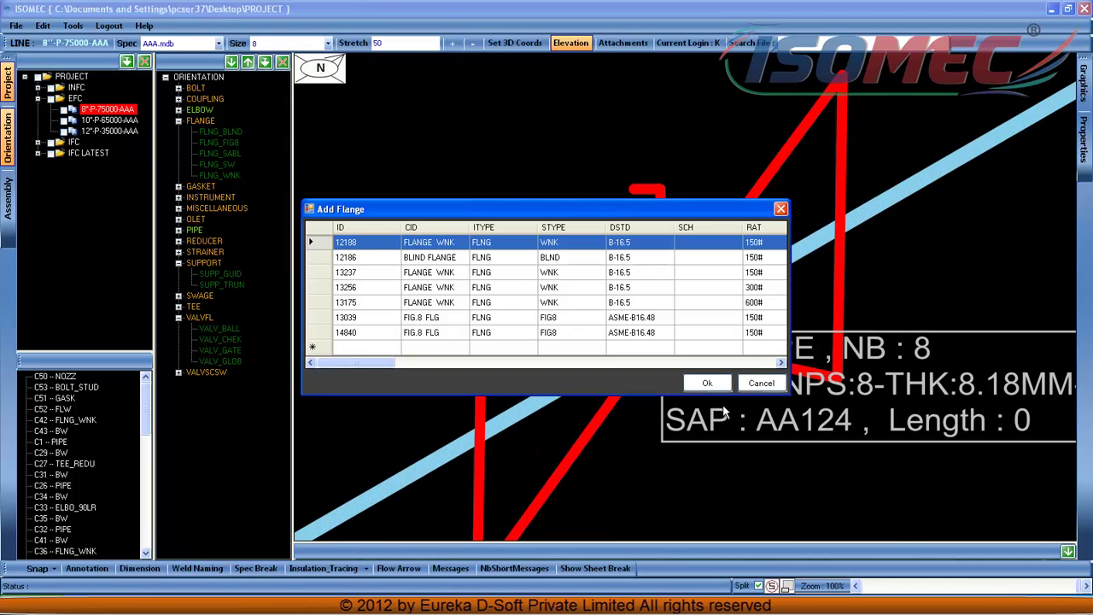
{"action": "left_click", "coordinate": [715, 381]}
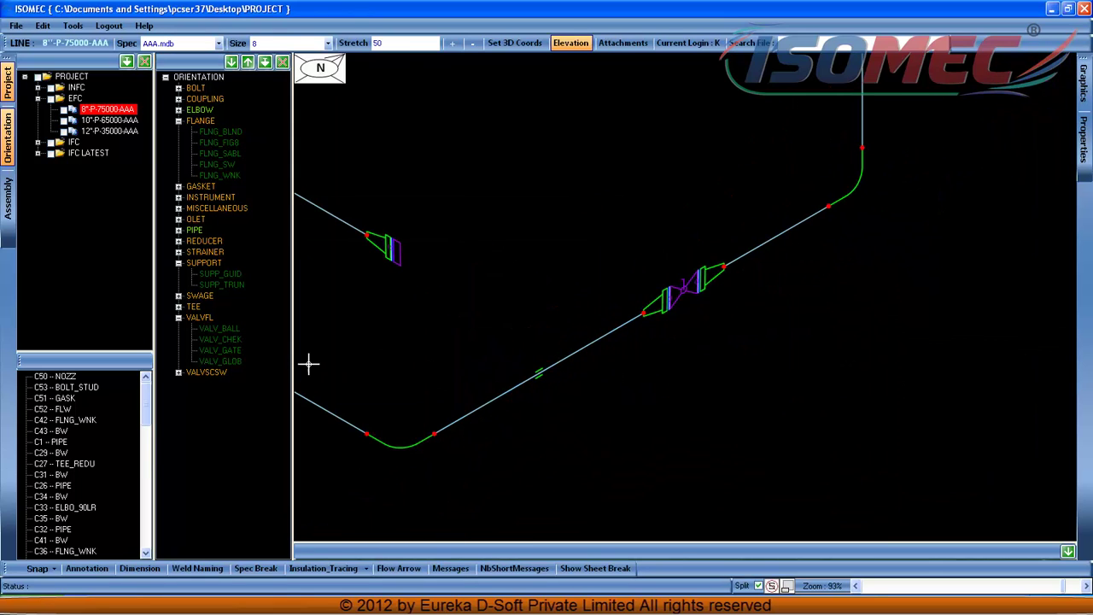
Insert a flanged gate valve (VALV_GATE) midway along the third horizontal leg, before the skew, using 150# B-16.5 weld-neck flanges.
{"action": "left_click", "coordinate": [242, 351]}
{"action": "scroll", "coordinate": [582, 329], "scroll_direction": "down", "scroll_amount": 3}
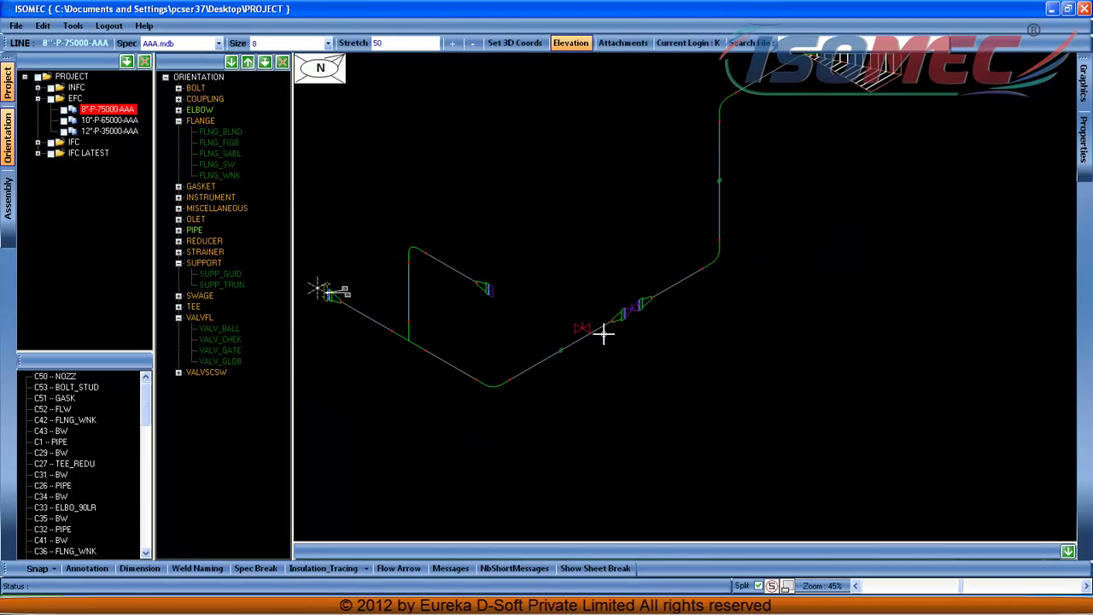
{"action": "middle_click_drag", "start_coordinate": [721, 362], "coordinate": [622, 479]}
{"action": "middle_click_drag", "start_coordinate": [668, 296], "coordinate": [620, 456]}
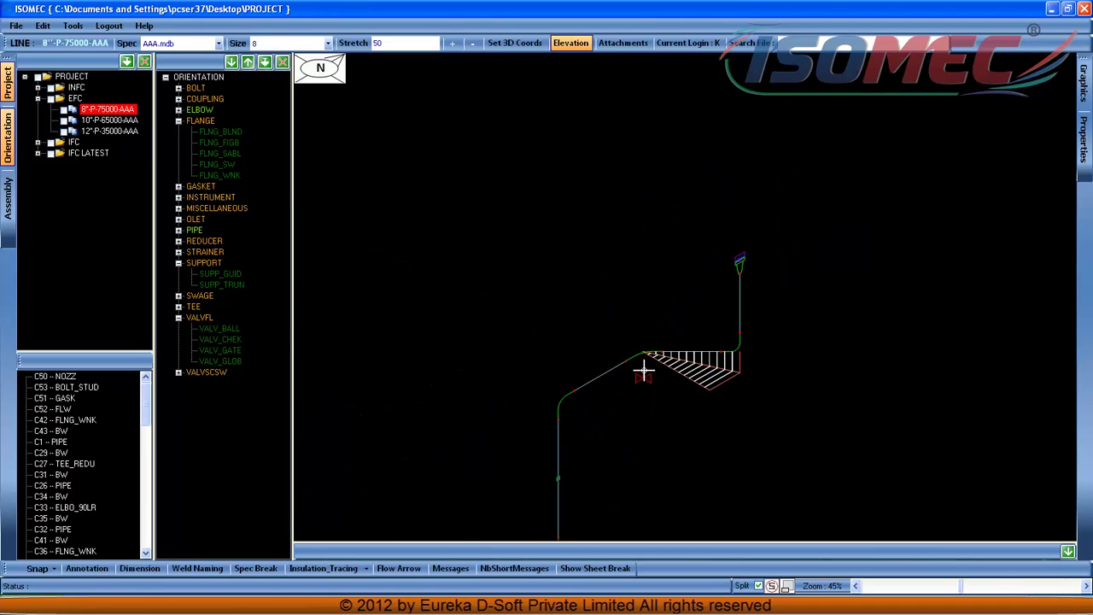
{"action": "scroll", "coordinate": [632, 370], "scroll_direction": "up", "scroll_amount": 5}
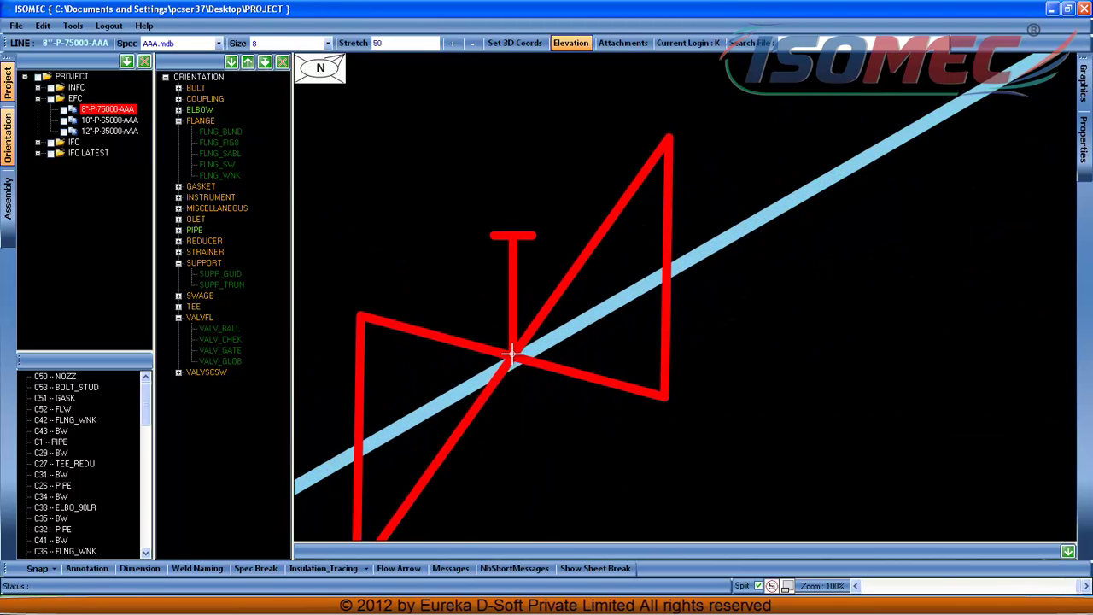
{"action": "left_click", "coordinate": [519, 359]}
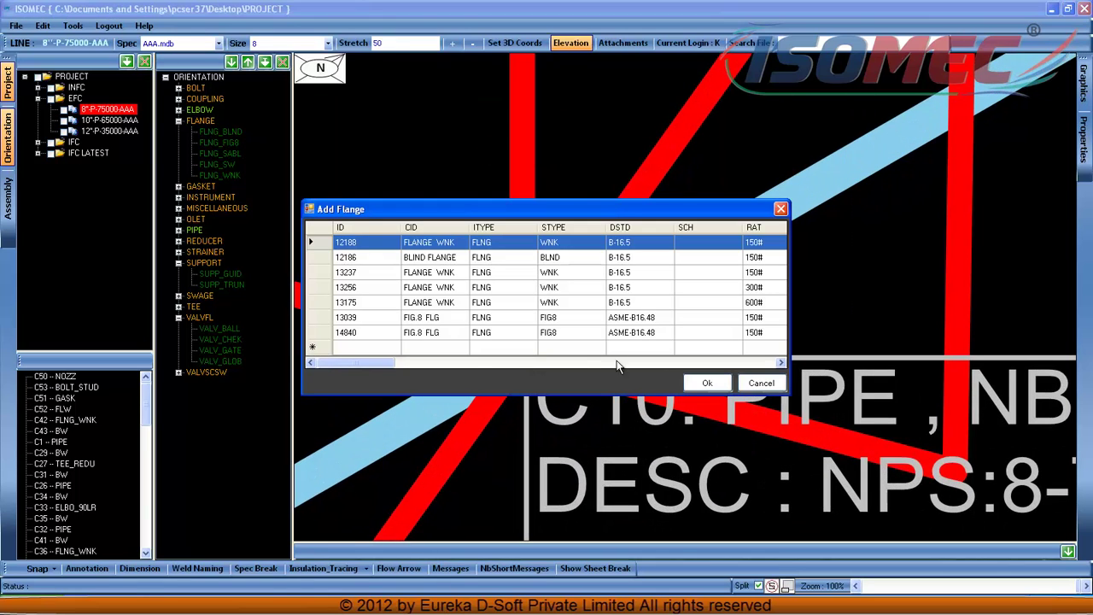
{"action": "left_click", "coordinate": [711, 382]}
{"action": "scroll", "coordinate": [652, 330], "scroll_direction": "down", "scroll_amount": 6}
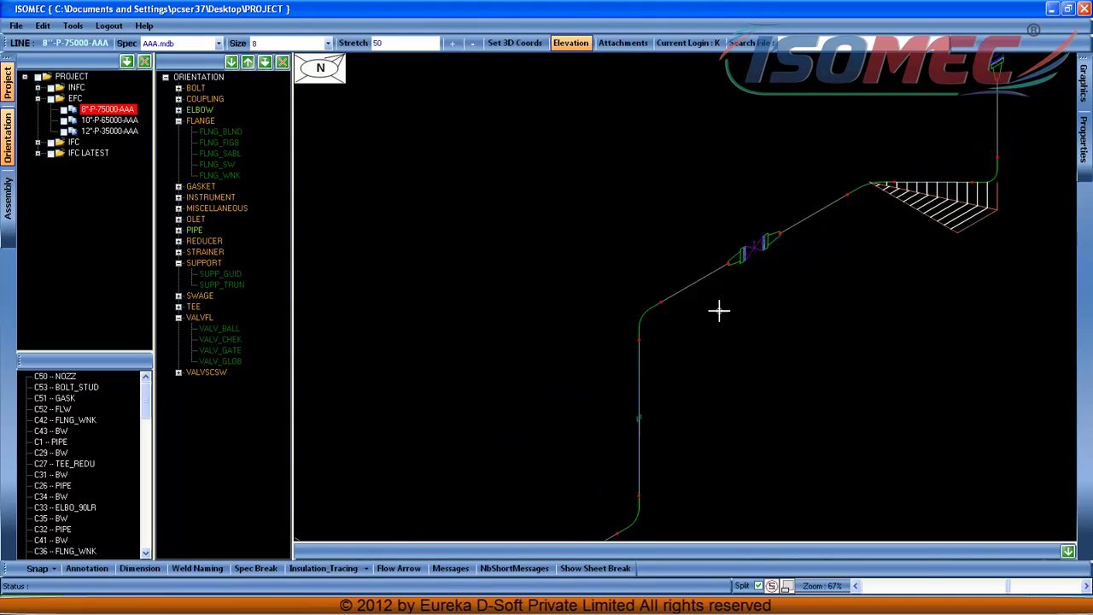
Set the pipe dimensions to 350 from the nozzle flange to the tee, 500 for the branch riser and 400 for the branch's horizontal leg.
{"action": "middle_click_drag", "start_coordinate": [601, 370], "coordinate": [627, 344]}
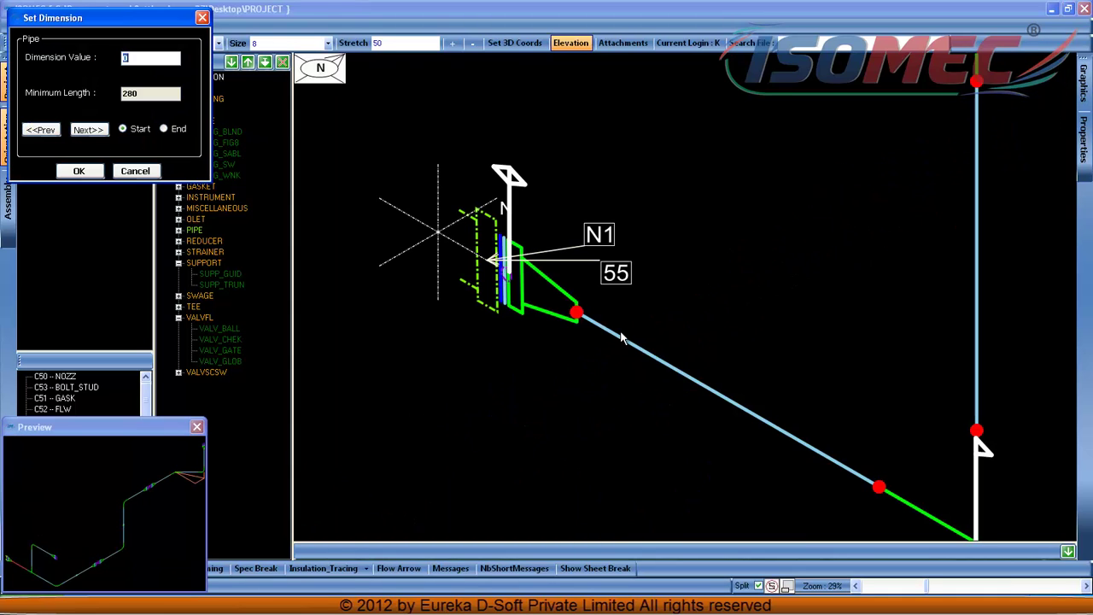
{"action": "type", "text": "350"}
{"action": "key", "text": "Return"}
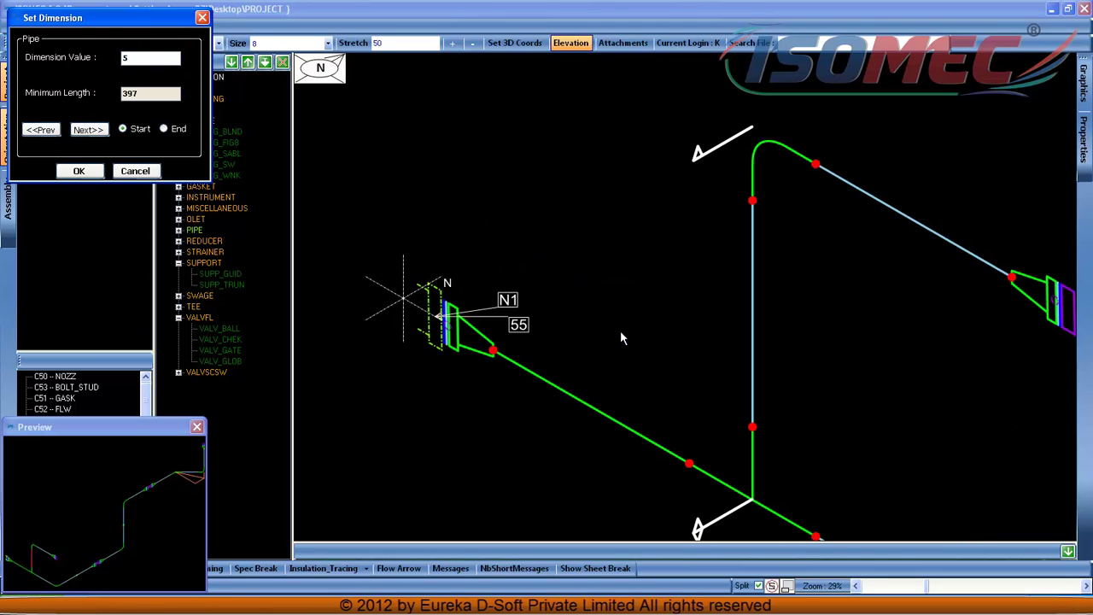
{"action": "type", "text": "500"}
{"action": "key", "text": "Return"}
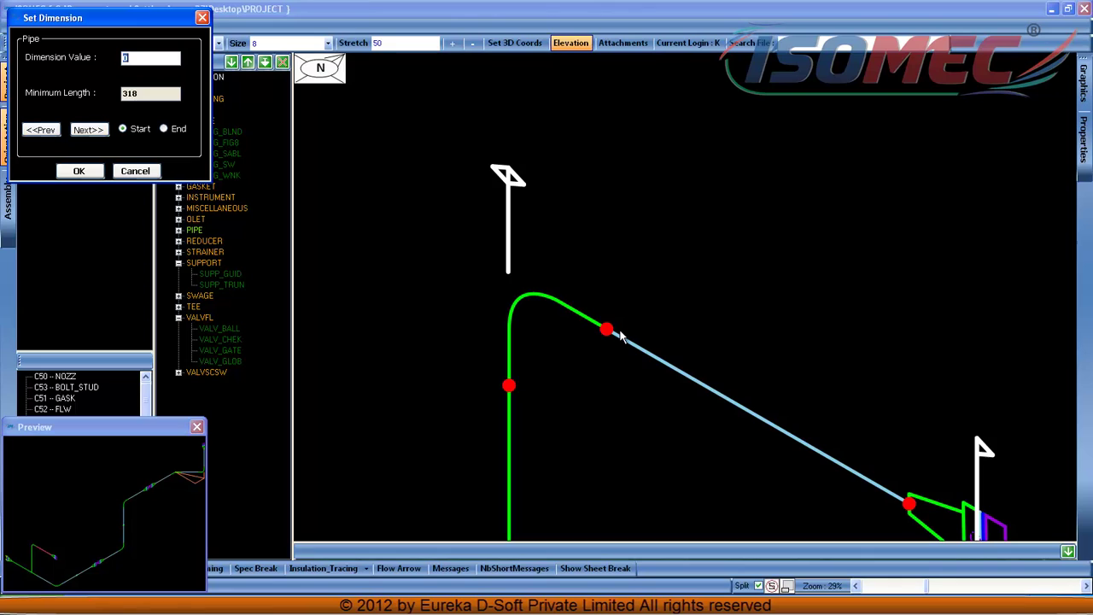
{"action": "key", "text": "Return"}
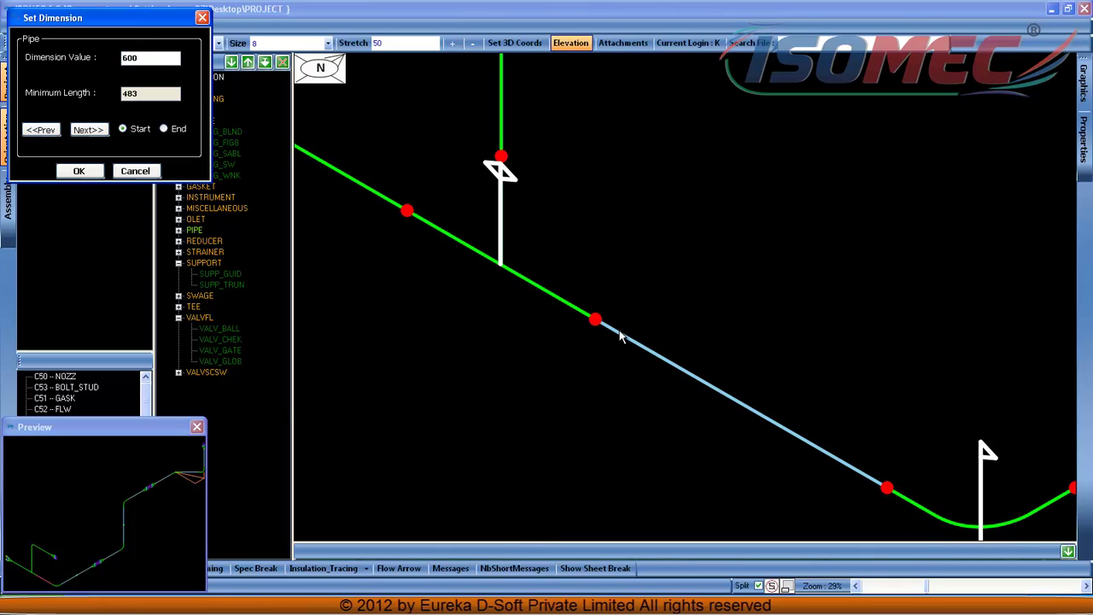
Set the leg after the tee to 600 and dimension the second horizontal leg's pipe runs around its guide support and ball valve.
{"action": "key", "text": "Return"}
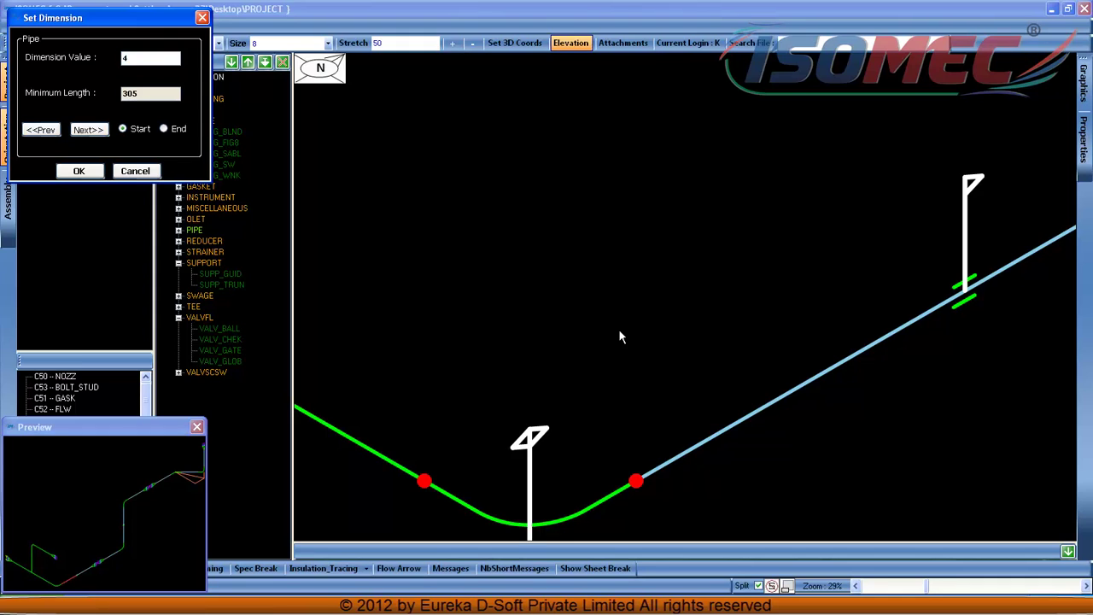
{"action": "key", "text": "Return"}
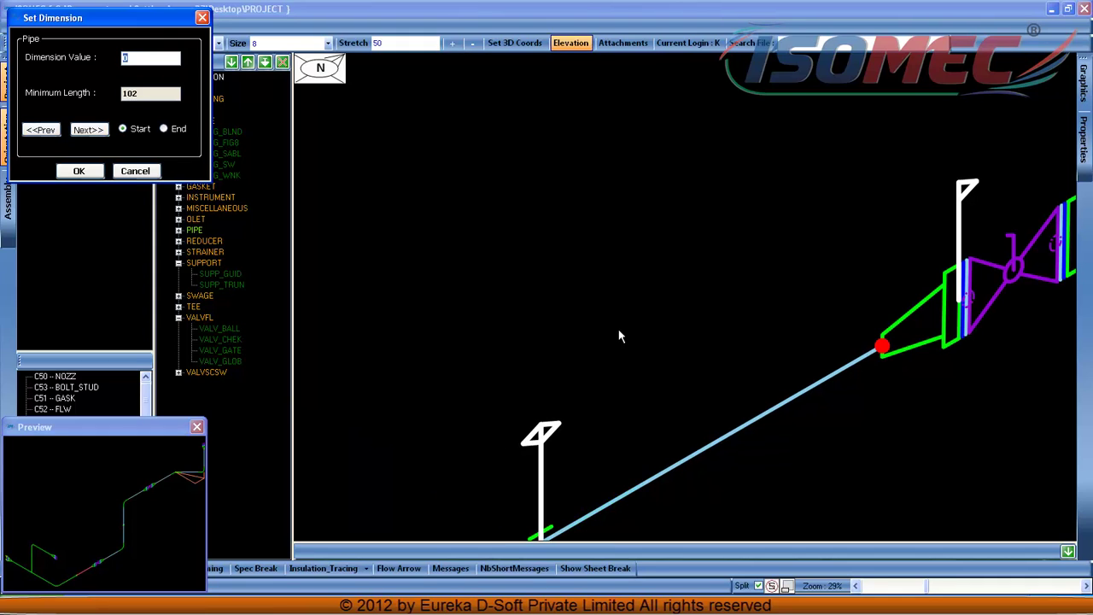
{"action": "type", "text": "65"}
{"action": "key", "text": "Return"}
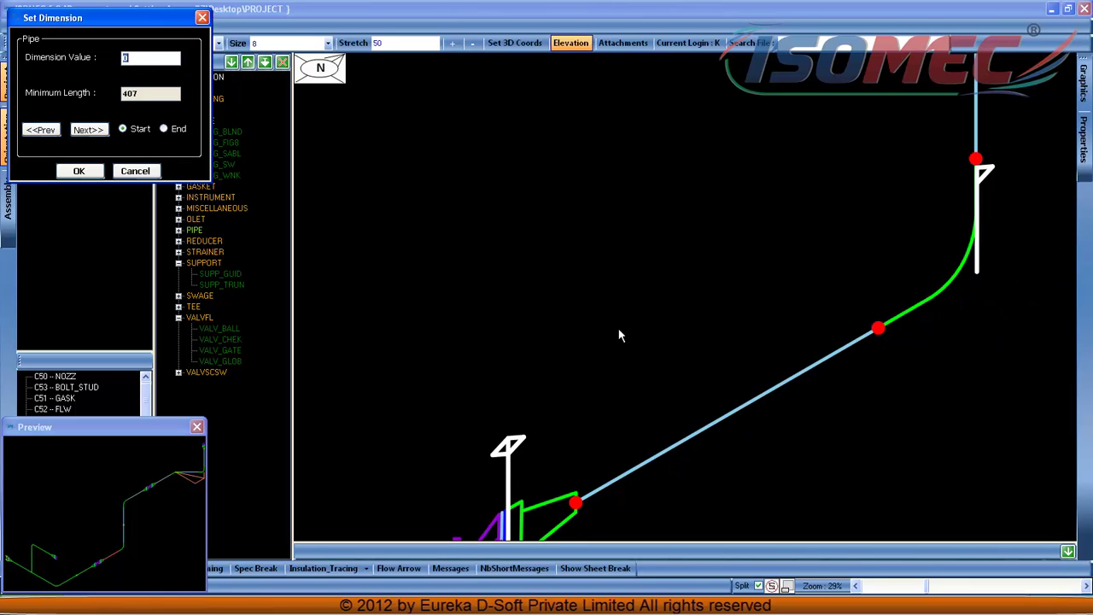
{"action": "key", "text": "Return"}
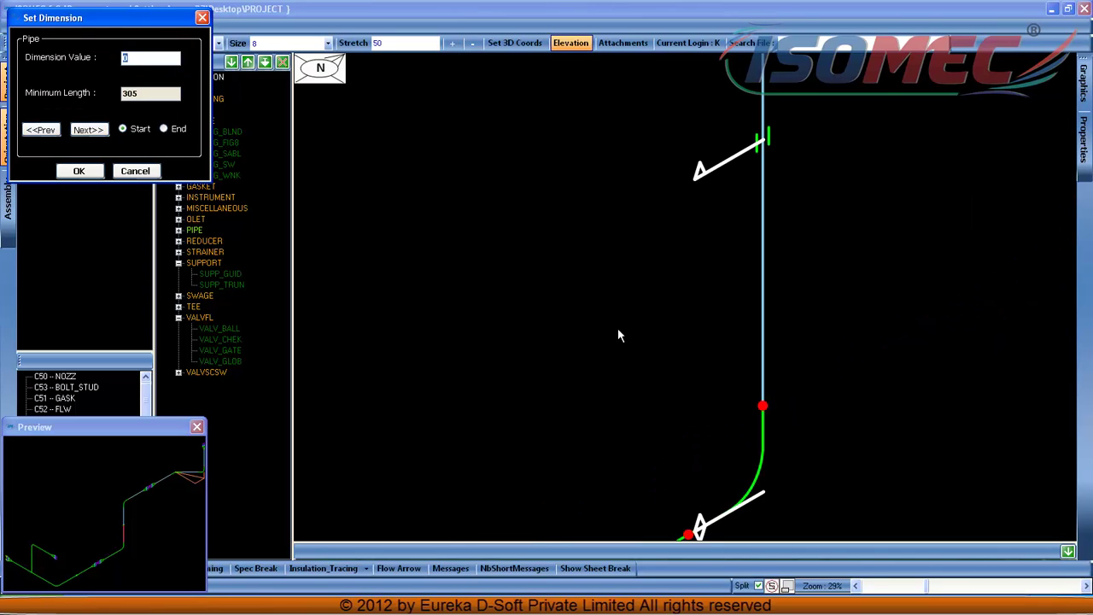
Dimension the vertical leg, setting 580 from its lower elbow to the guide support and entering the length up to the upper elbow.
{"action": "type", "text": "580"}
{"action": "key", "text": "Return"}
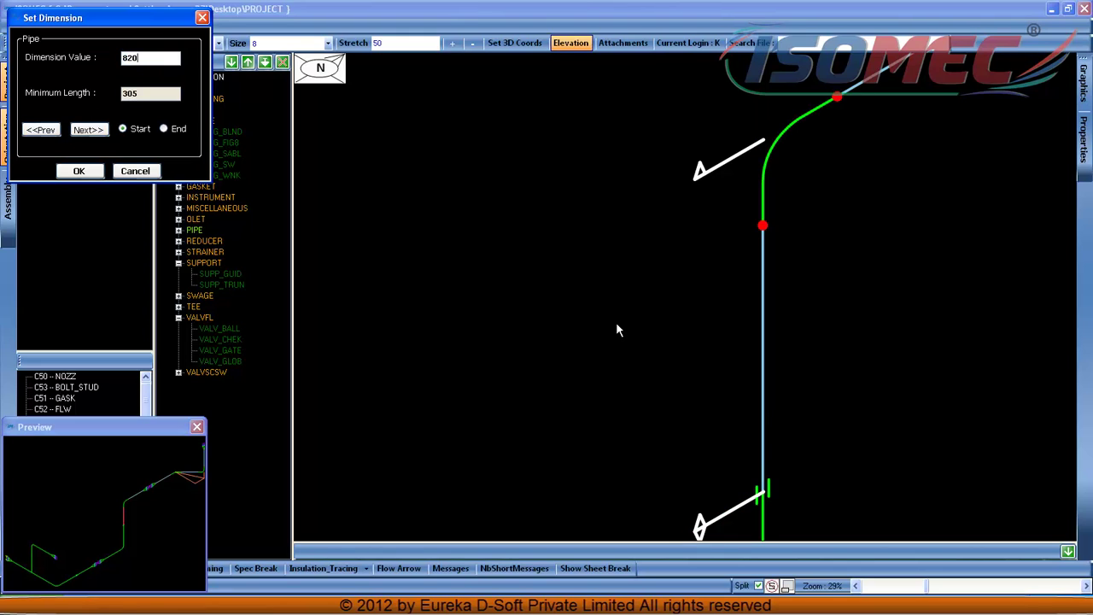
{"action": "key", "text": "BackSpace"}
{"action": "key", "text": "BackSpace"}
{"action": "key", "text": "BackSpace"}
{"action": "type", "text": "00"}
{"action": "key", "text": "Return"}
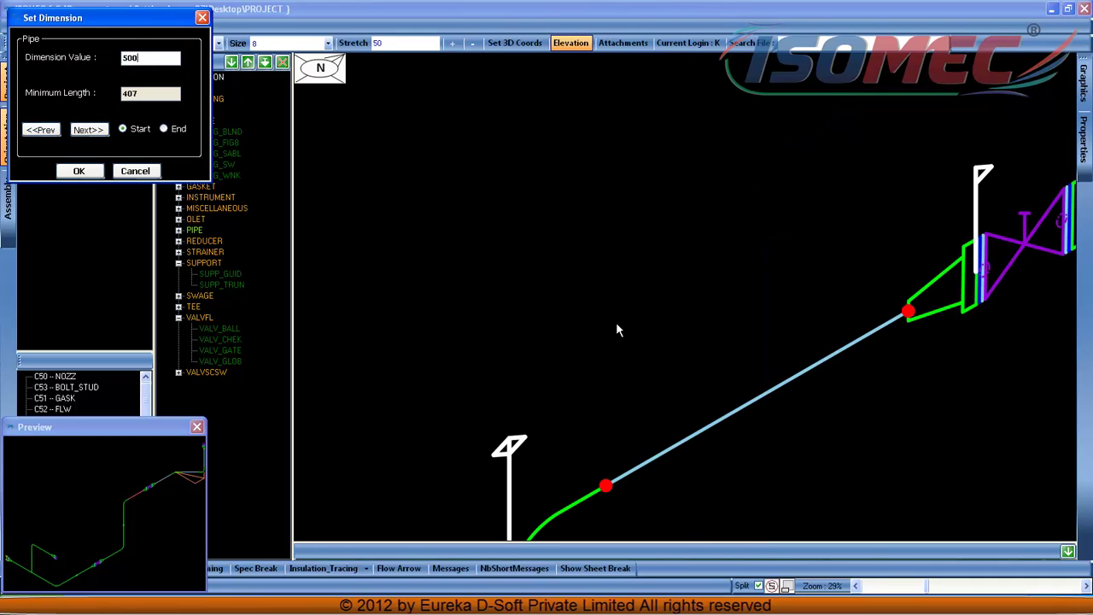
Set the third horizontal leg's dimensions to 500 before the gate valve and 980 from the valve to the skew.
{"action": "type", "text": "500"}
{"action": "key", "text": "Return"}
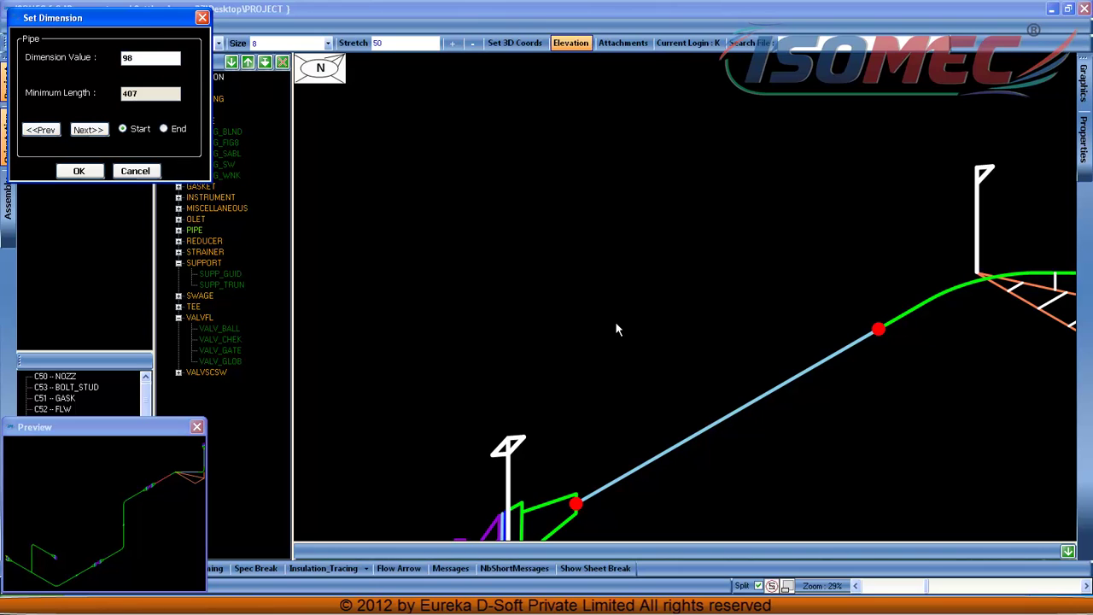
{"action": "type", "text": "980"}
{"action": "key", "text": "Return"}
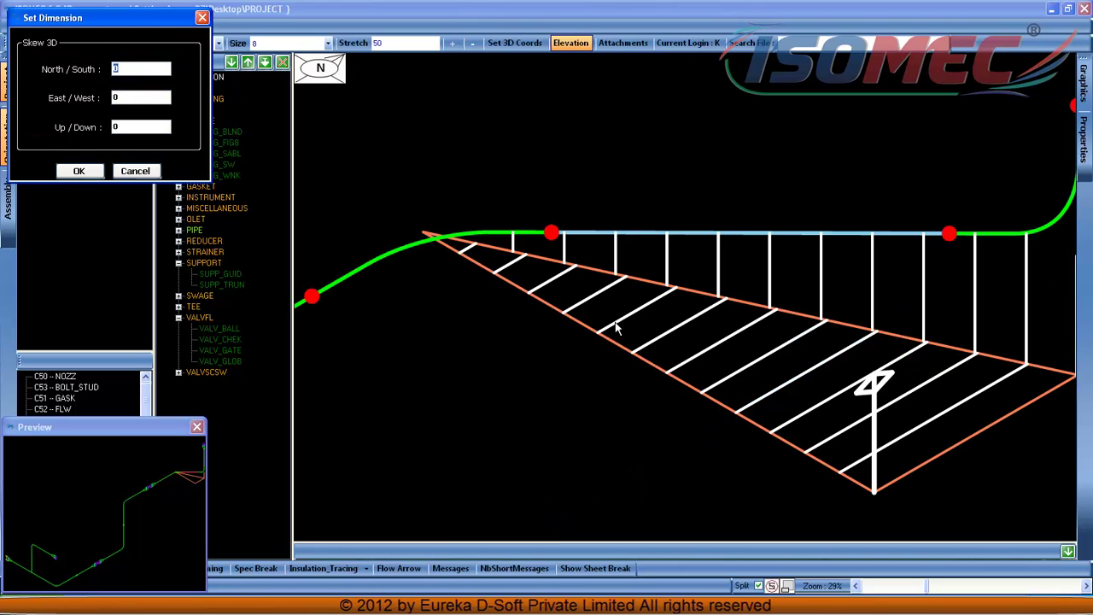
Set the skew to 500 North/South, 500 East/West and 250 Up/Down, and the final vertical riser to 650.
{"action": "type", "text": "500"}
{"action": "key", "text": "Return"}
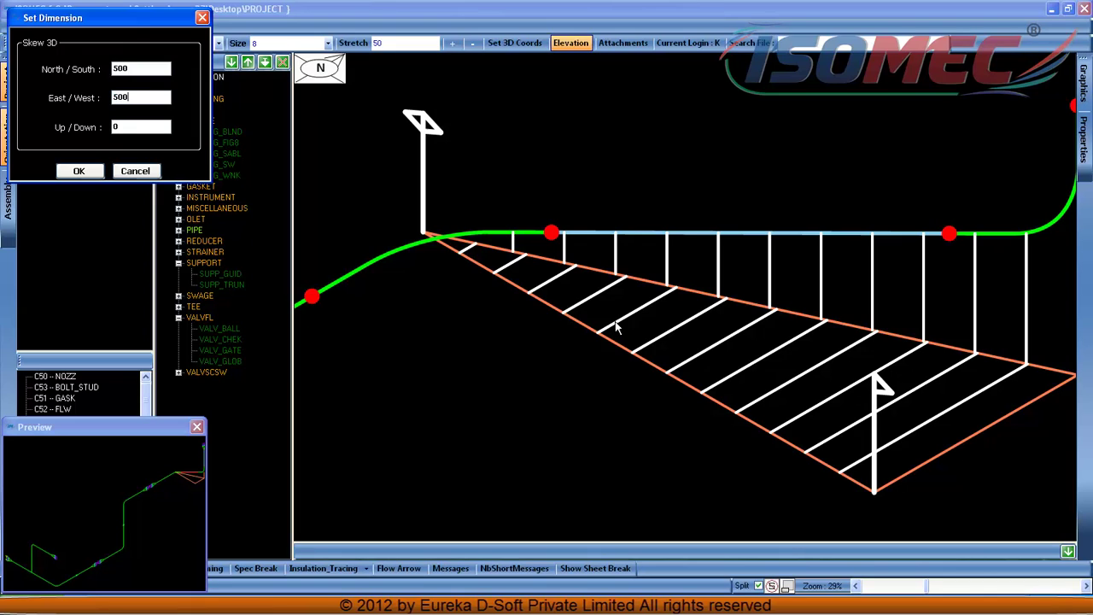
{"action": "key", "text": "Return"}
{"action": "type", "text": "25"}
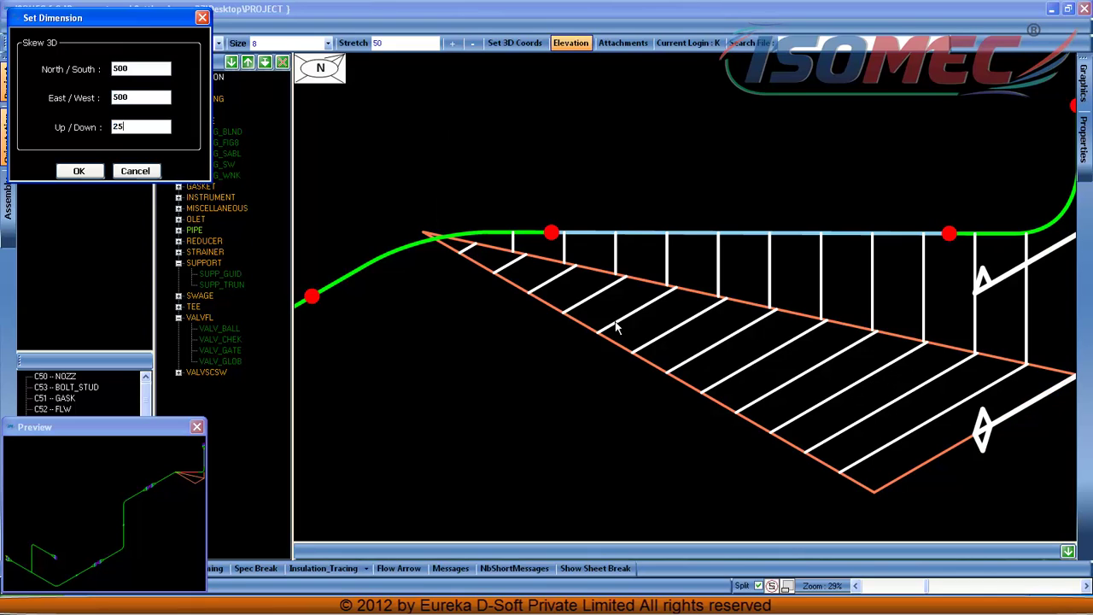
{"action": "type", "text": "0"}
{"action": "key", "text": "Return"}
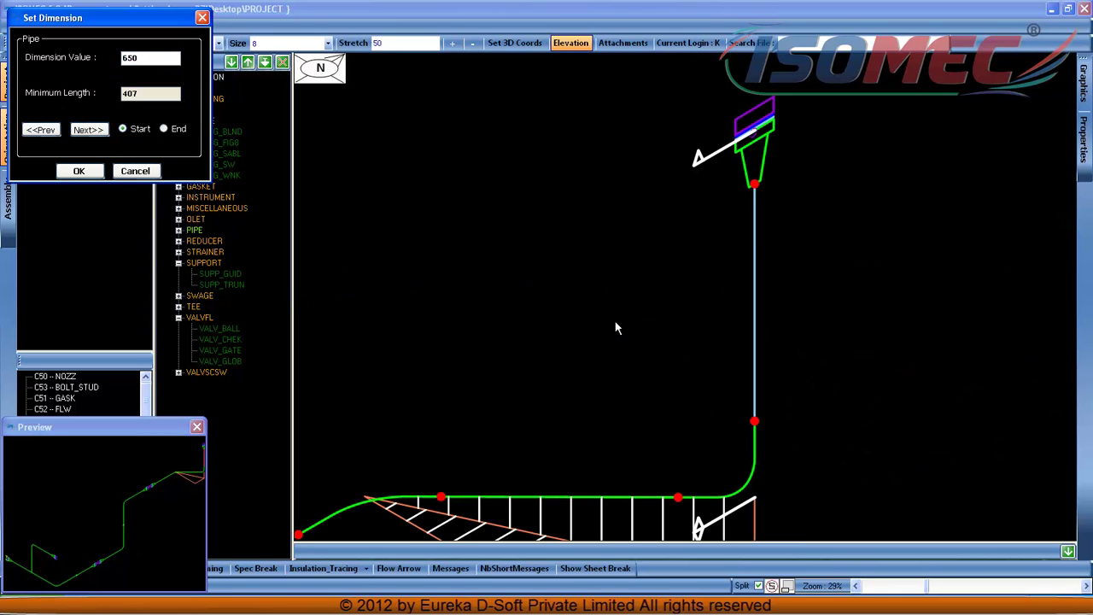
{"action": "key", "text": "Return"}
{"action": "left_click", "coordinate": [700, 326]}
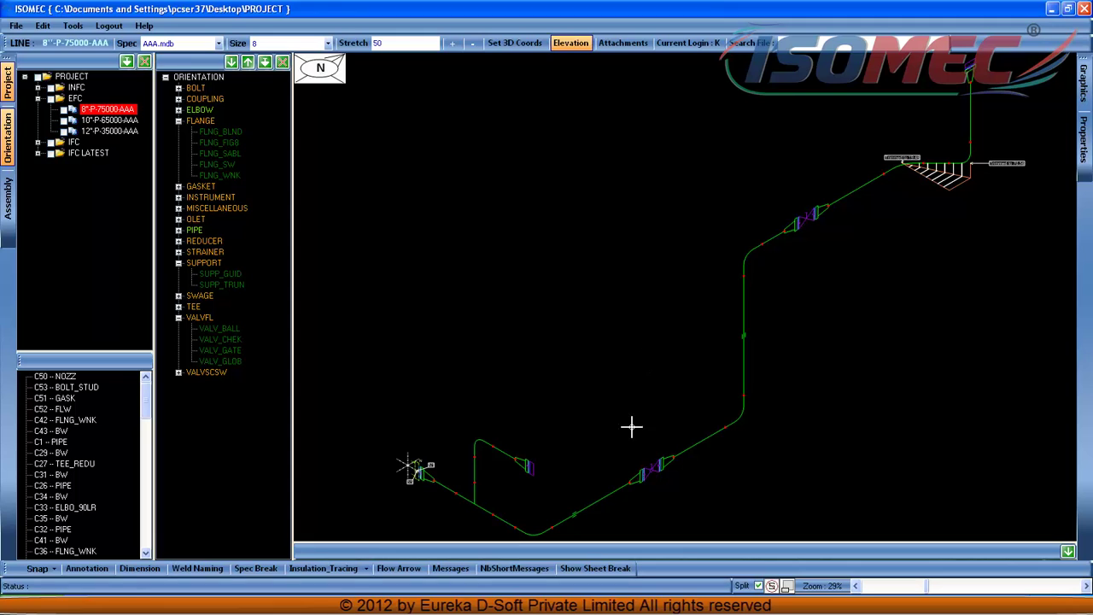
Add the message "SUPPOTR-1" in a hexagonal enclosure, with the TagNo option on, to the vertical leg's guide support.
{"action": "middle_click_drag", "start_coordinate": [601, 480], "coordinate": [608, 442]}
{"action": "scroll", "coordinate": [607, 442], "scroll_direction": "down", "scroll_amount": 4}
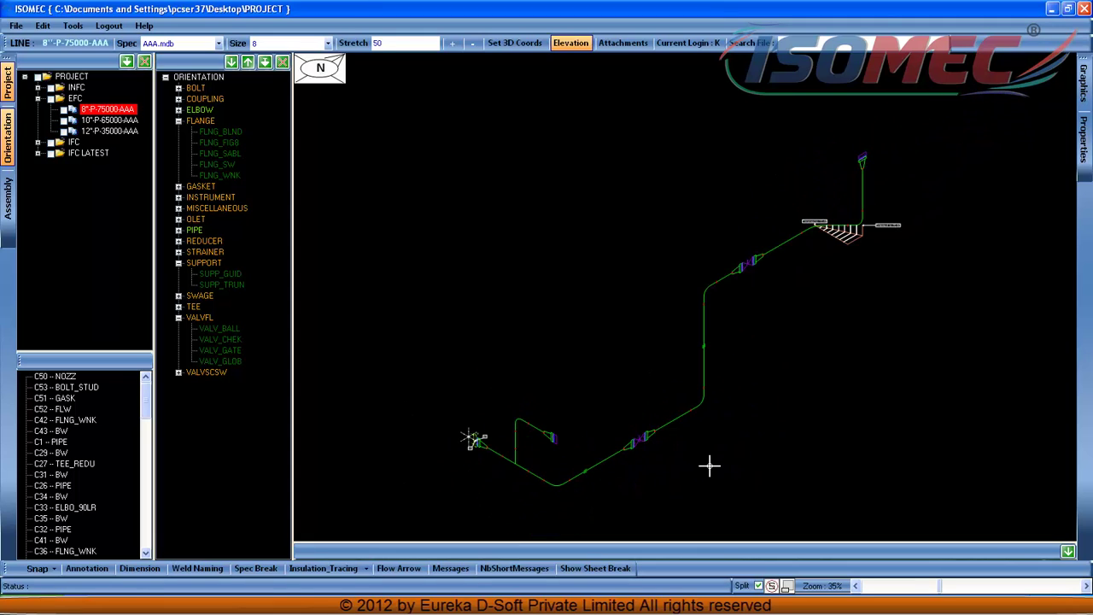
{"action": "scroll", "coordinate": [707, 344], "scroll_direction": "up", "scroll_amount": 5}
{"action": "scroll", "coordinate": [707, 343], "scroll_direction": "up", "scroll_amount": 2}
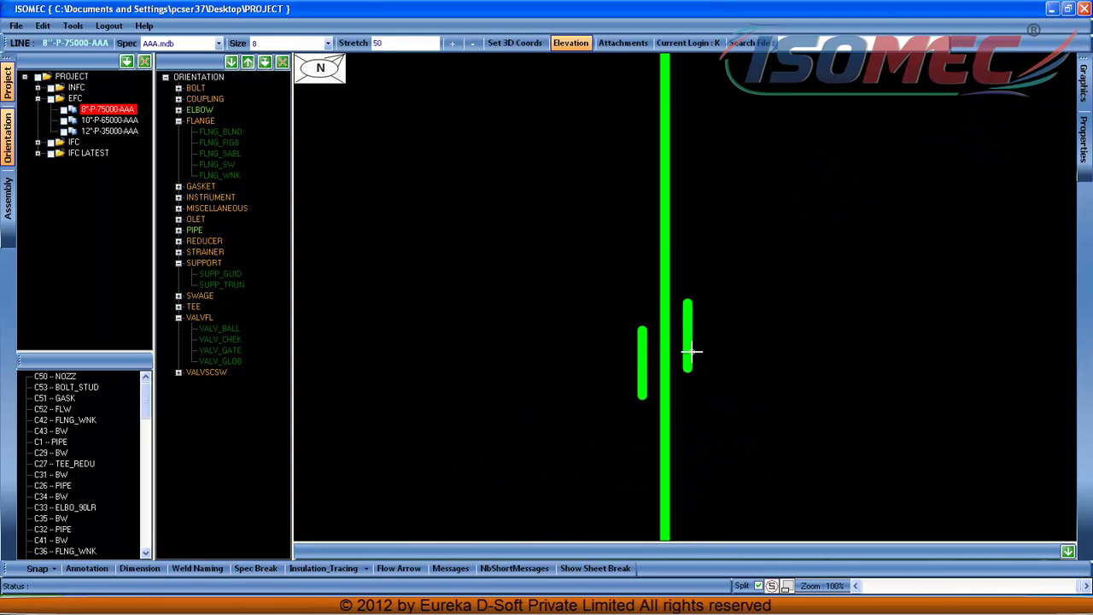
{"action": "right_click", "coordinate": [707, 359]}
{"action": "mouse_move", "coordinate": [707, 359]}
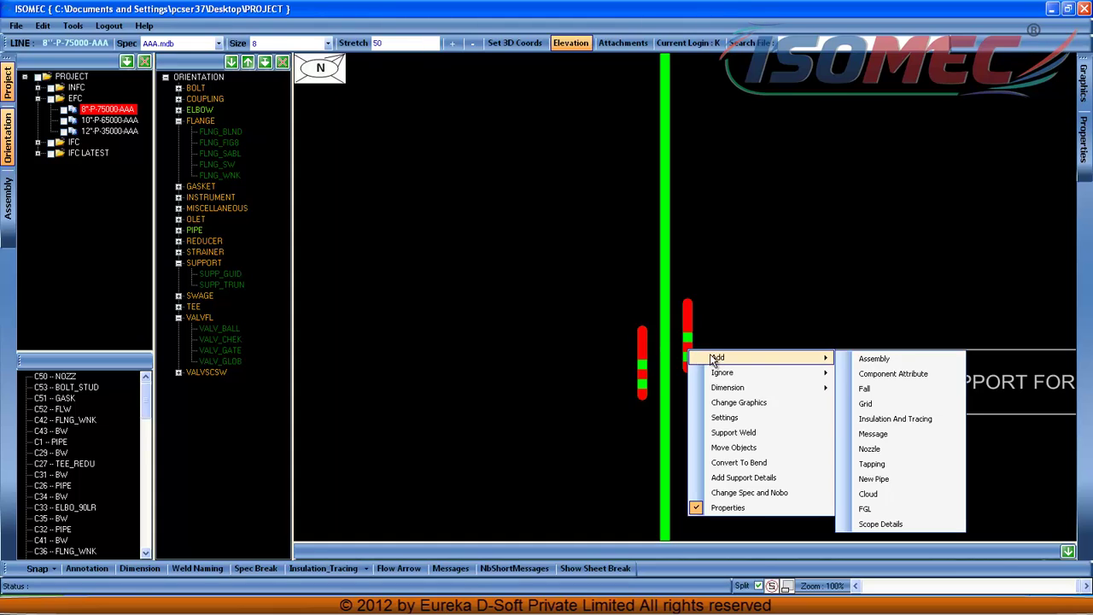
{"action": "left_click", "coordinate": [907, 434]}
{"action": "left_click", "coordinate": [233, 58]}
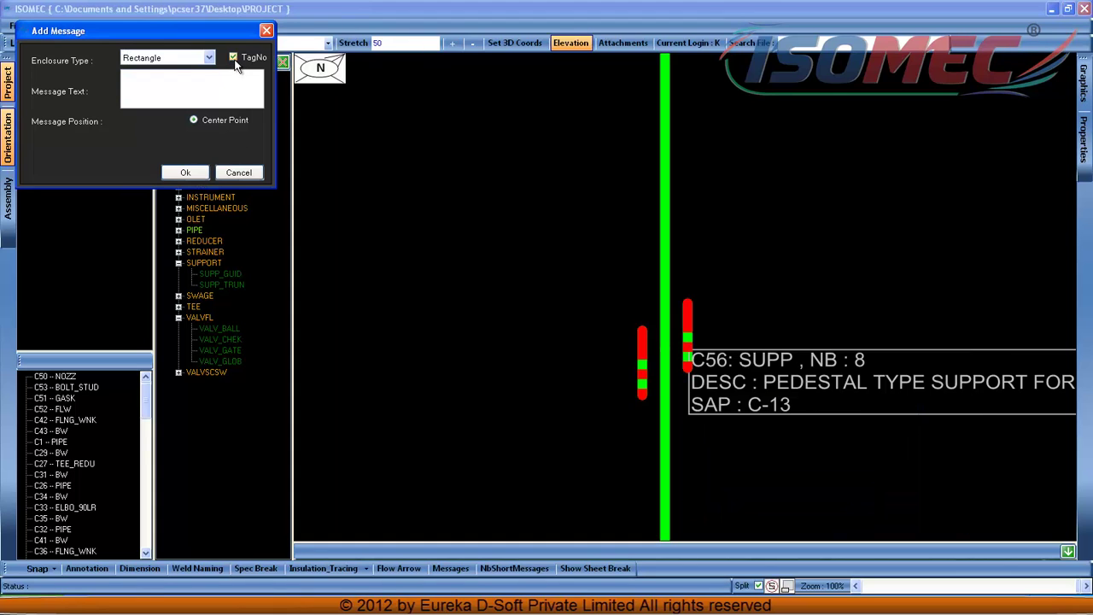
{"action": "left_click", "coordinate": [168, 60]}
{"action": "left_click", "coordinate": [158, 134]}
{"action": "left_click", "coordinate": [157, 100]}
{"action": "left_click", "coordinate": [184, 171]}
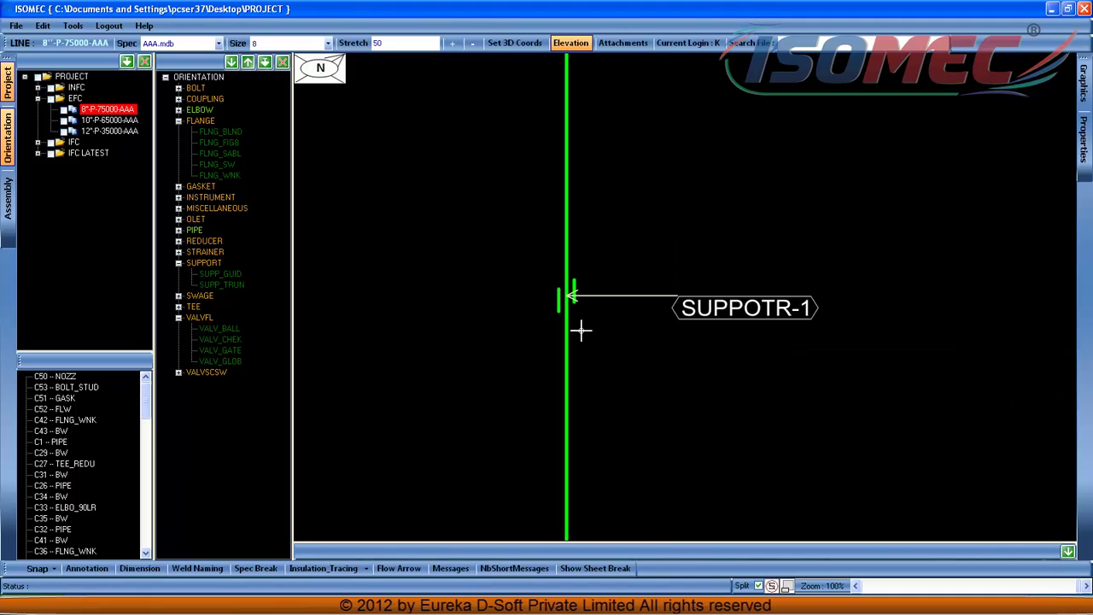
Add the message "SUPPORT-2" in an Ellipse enclosure to the guide support on the second horizontal leg.
{"action": "scroll", "coordinate": [581, 331], "scroll_direction": "down", "scroll_amount": 2}
{"action": "middle_click_drag", "start_coordinate": [559, 368], "coordinate": [734, 145]}
{"action": "scroll", "coordinate": [734, 144], "scroll_direction": "down", "scroll_amount": 2}
{"action": "scroll", "coordinate": [513, 325], "scroll_direction": "up", "scroll_amount": 3}
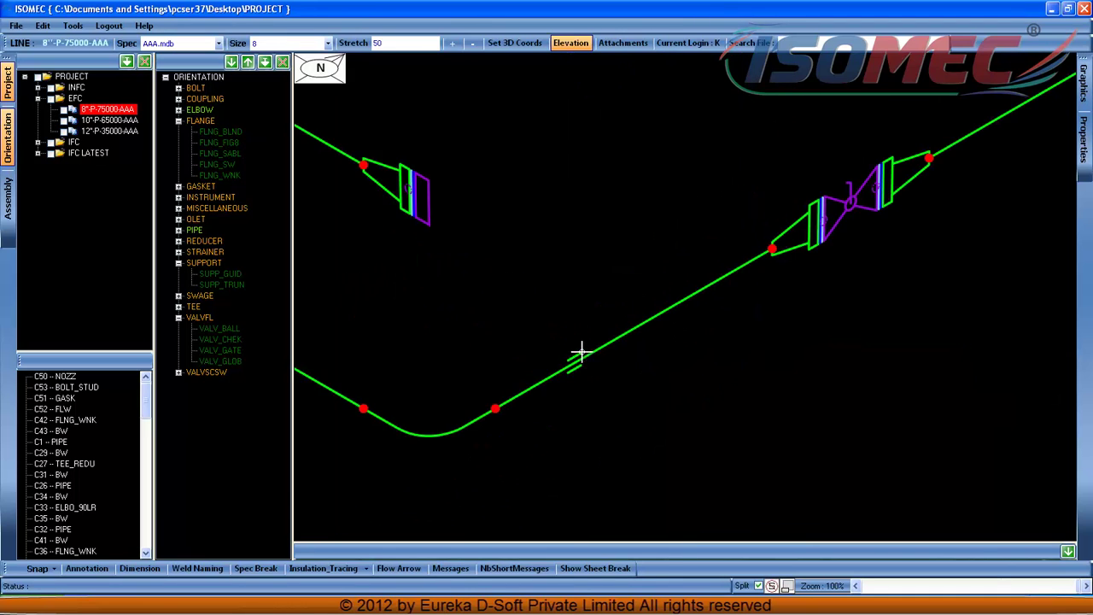
{"action": "scroll", "coordinate": [581, 350], "scroll_direction": "up", "scroll_amount": 3}
{"action": "right_click", "coordinate": [575, 377]}
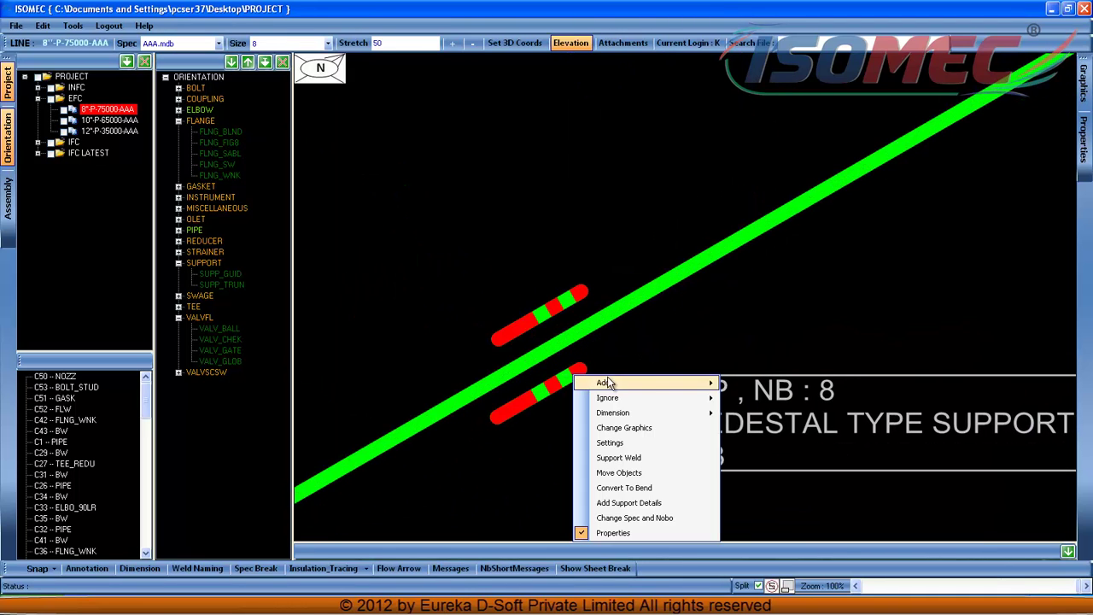
{"action": "mouse_move", "coordinate": [608, 383]}
{"action": "left_click", "coordinate": [750, 461]}
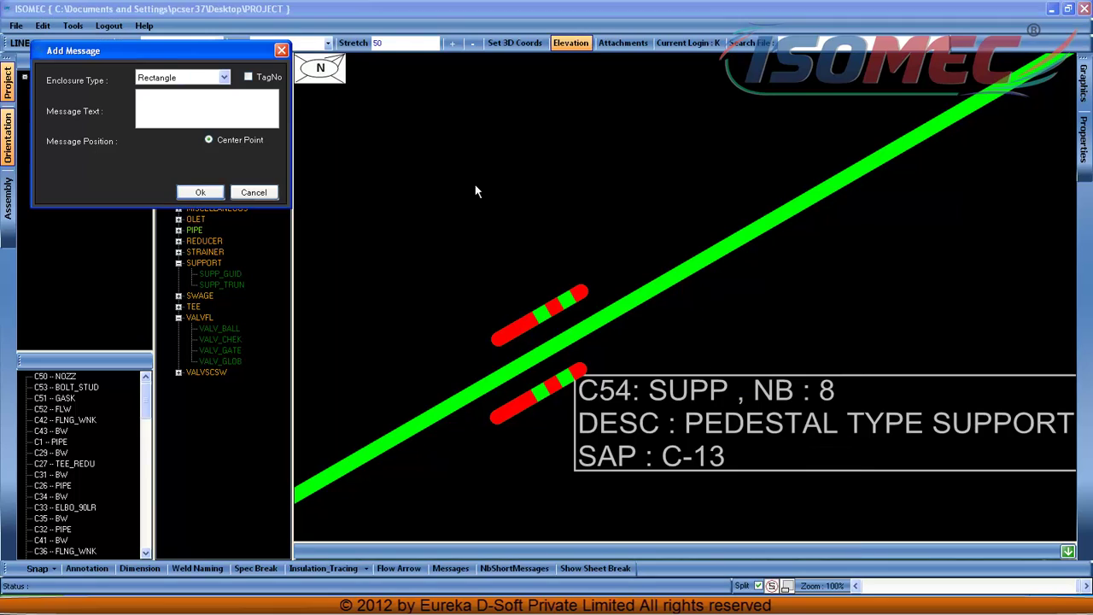
{"action": "left_click", "coordinate": [222, 77]}
{"action": "left_click", "coordinate": [150, 123]}
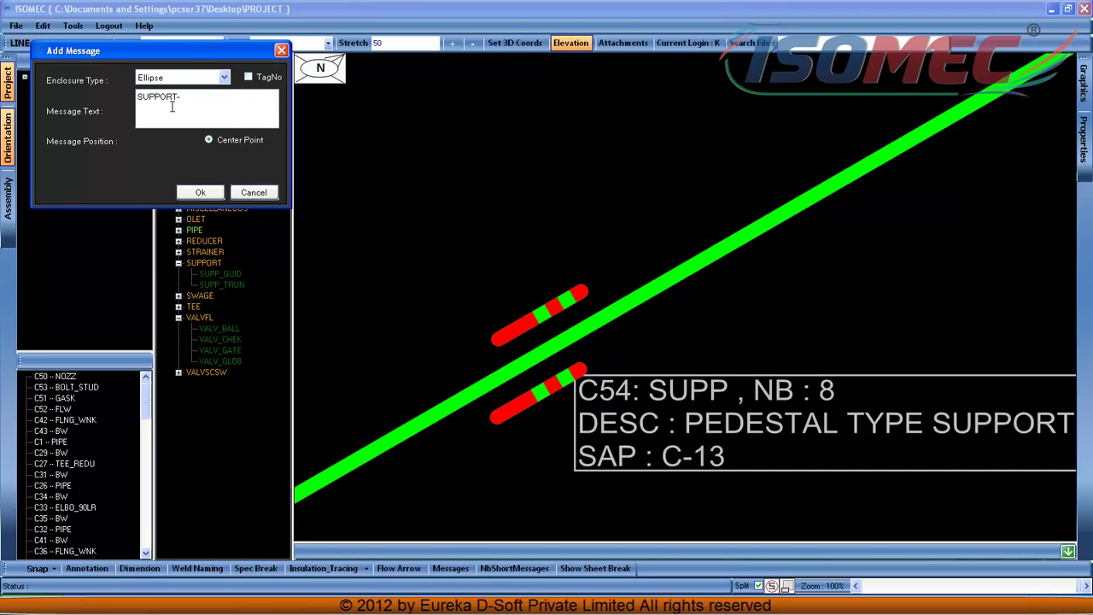
{"action": "left_click", "coordinate": [202, 192]}
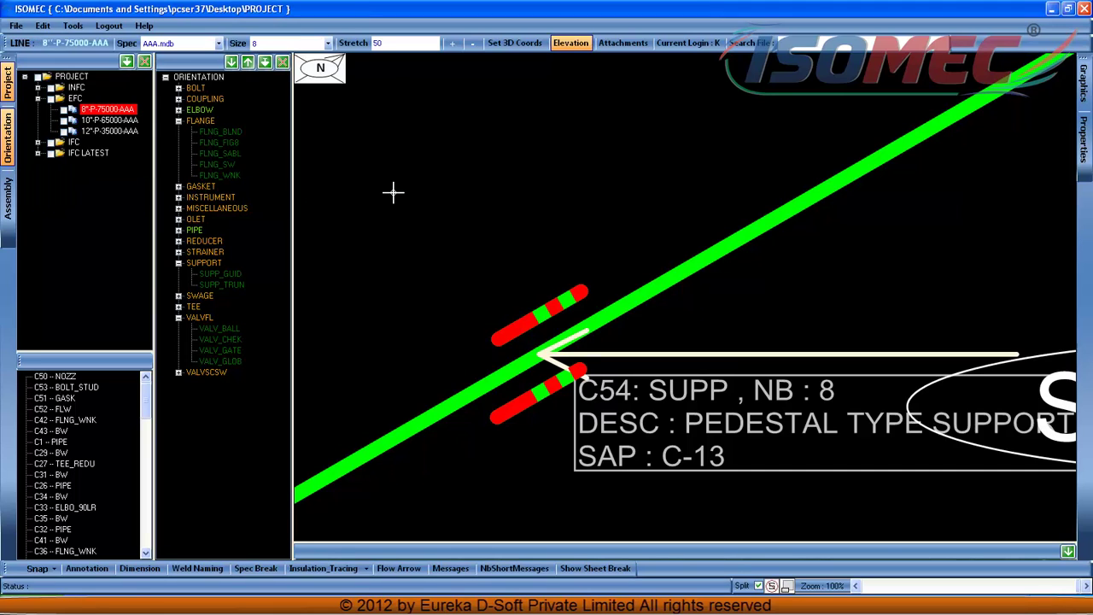
Display the dimensions on the whole isometric line and inspect them around the nozzle and the 6-inch branch.
{"action": "scroll", "coordinate": [592, 350], "scroll_direction": "down", "scroll_amount": 3}
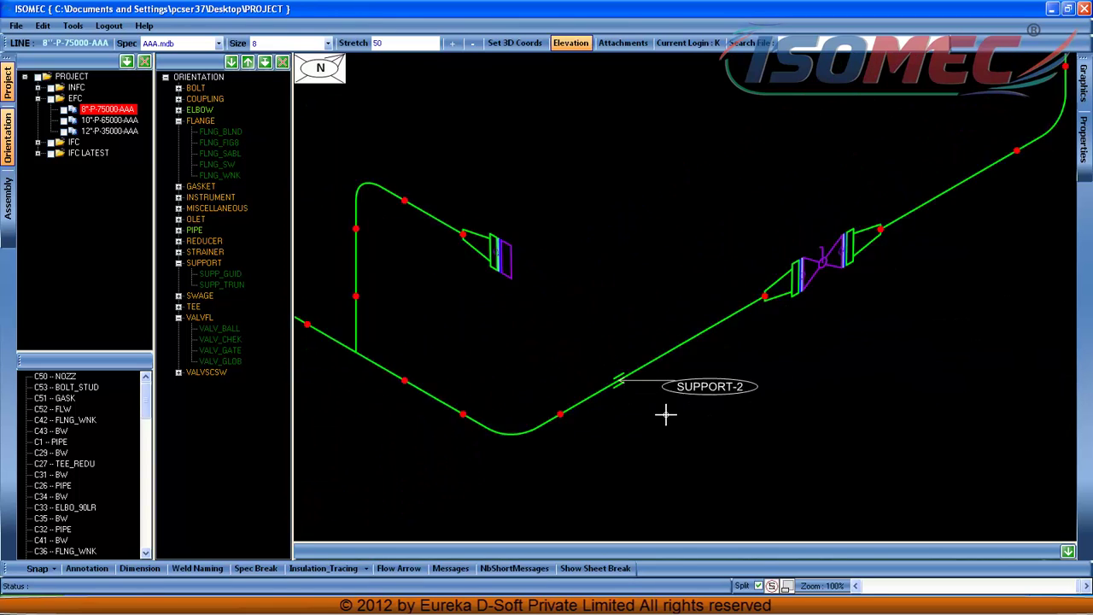
{"action": "scroll", "coordinate": [663, 383], "scroll_direction": "down", "scroll_amount": 3}
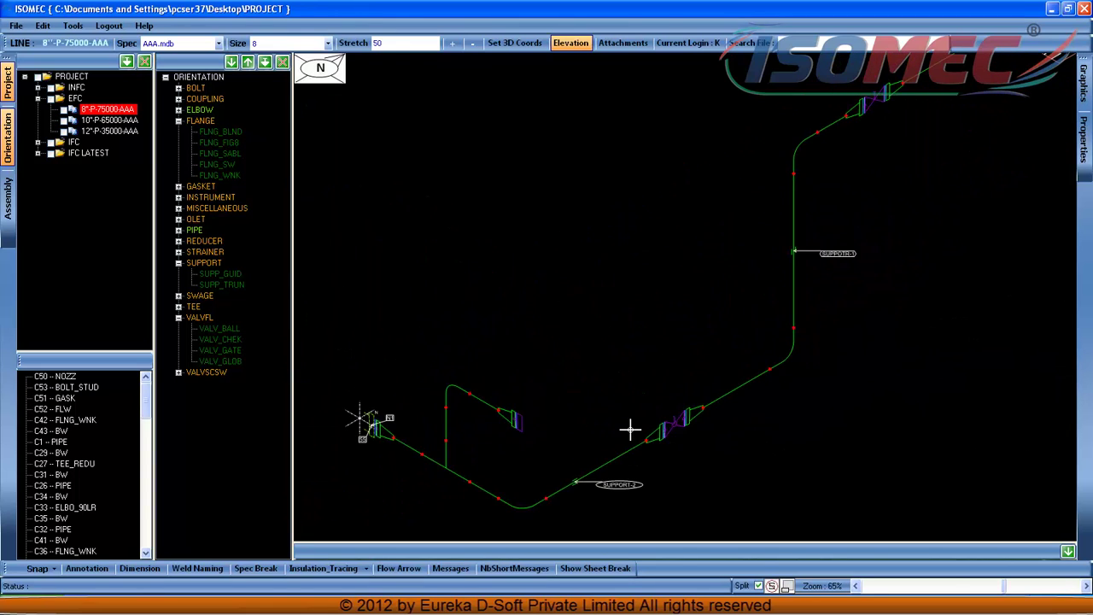
{"action": "left_click", "coordinate": [141, 568]}
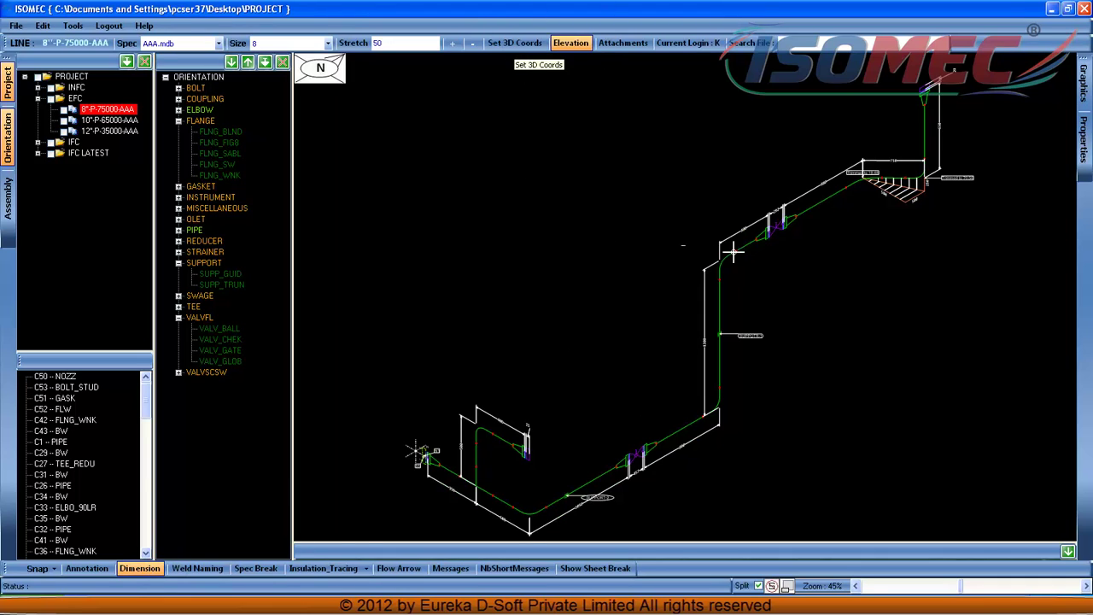
{"action": "scroll", "coordinate": [499, 428], "scroll_direction": "up", "scroll_amount": 1}
{"action": "scroll", "coordinate": [410, 521], "scroll_direction": "up", "scroll_amount": 3}
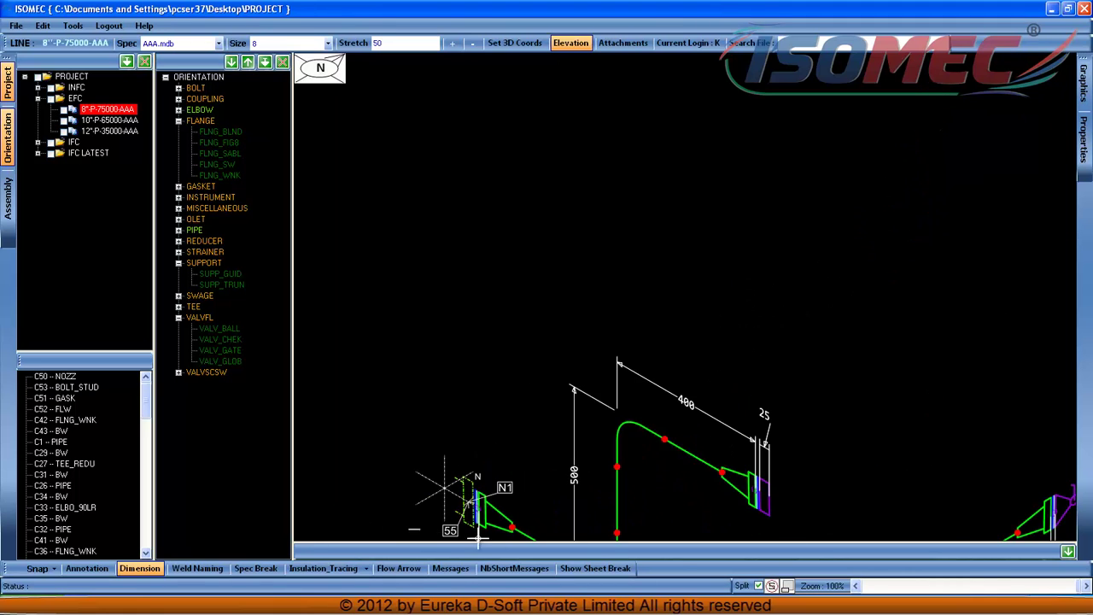
Inspect the dimensions from the 6-inch branch along the main line to the skewed leg and the final vertical riser.
{"action": "mouse_move", "coordinate": [981, 322]}
{"action": "middle_mouse_down"}
{"action": "mouse_move", "coordinate": [812, 322]}
{"action": "mouse_move", "coordinate": [749, 115]}
{"action": "middle_mouse_up"}
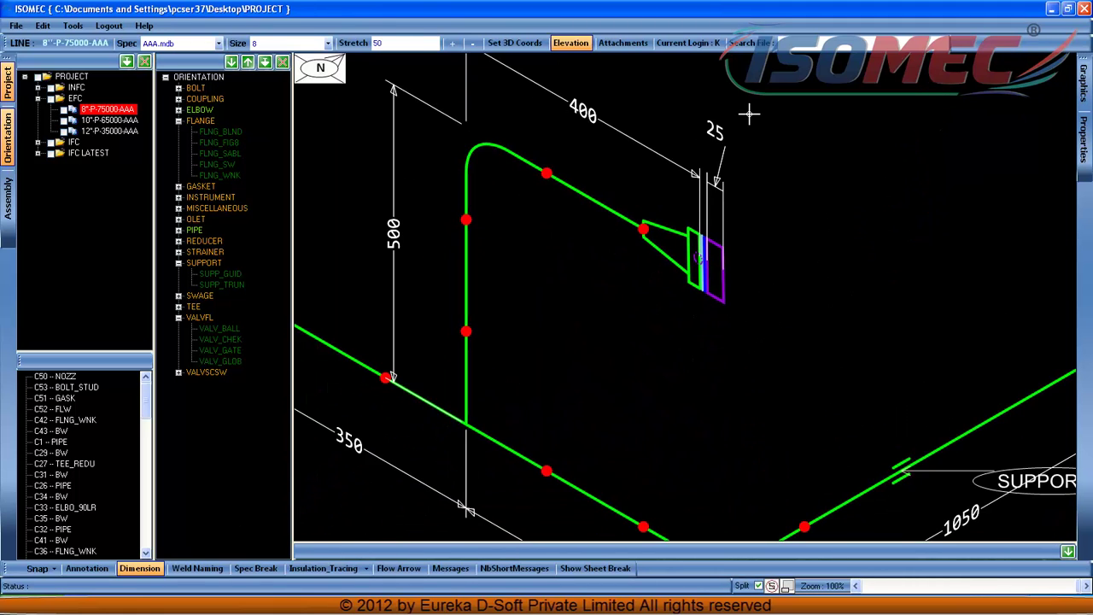
{"action": "scroll", "coordinate": [669, 170], "scroll_direction": "down", "scroll_amount": 2}
{"action": "mouse_move", "coordinate": [874, 262]}
{"action": "middle_mouse_down"}
{"action": "mouse_move", "coordinate": [659, 370]}
{"action": "mouse_move", "coordinate": [533, 412]}
{"action": "middle_mouse_up"}
{"action": "middle_click_drag", "start_coordinate": [928, 282], "coordinate": [679, 474]}
{"action": "middle_click_drag", "start_coordinate": [859, 168], "coordinate": [780, 499]}
{"action": "middle_click_drag", "start_coordinate": [894, 221], "coordinate": [539, 522]}
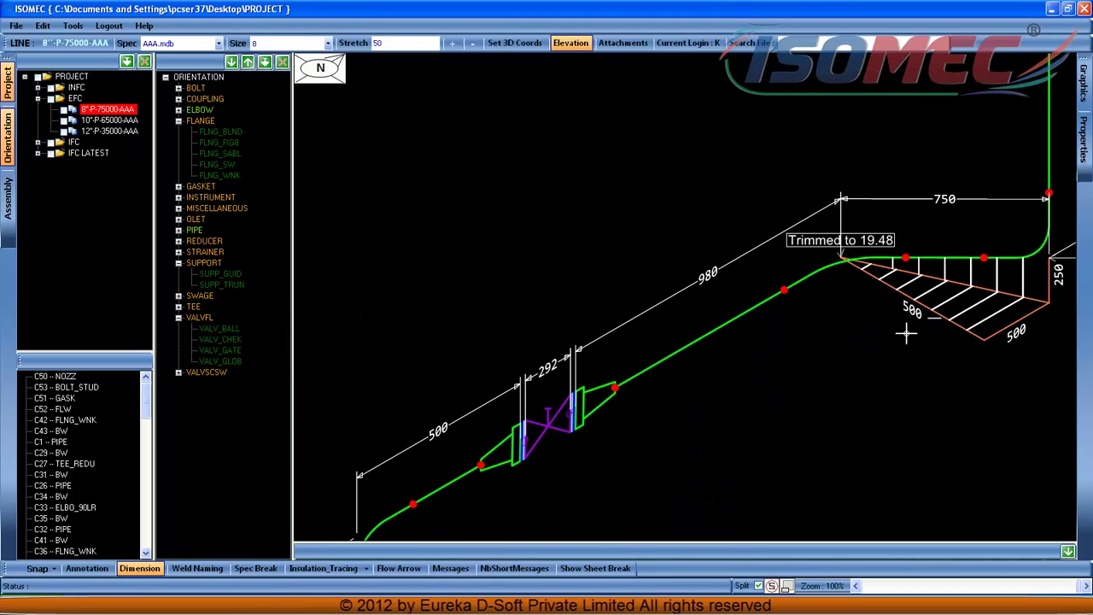
{"action": "middle_click_drag", "start_coordinate": [907, 332], "coordinate": [608, 441]}
{"action": "middle_click_drag", "start_coordinate": [859, 194], "coordinate": [798, 413]}
Set the reference coordinates at the final riser's top flange to 650000 North/South, 750000 East/West and 17900 Up/Down.
{"action": "scroll", "coordinate": [706, 313], "scroll_direction": "up", "scroll_amount": 3}
{"action": "scroll", "coordinate": [654, 264], "scroll_direction": "up", "scroll_amount": 2}
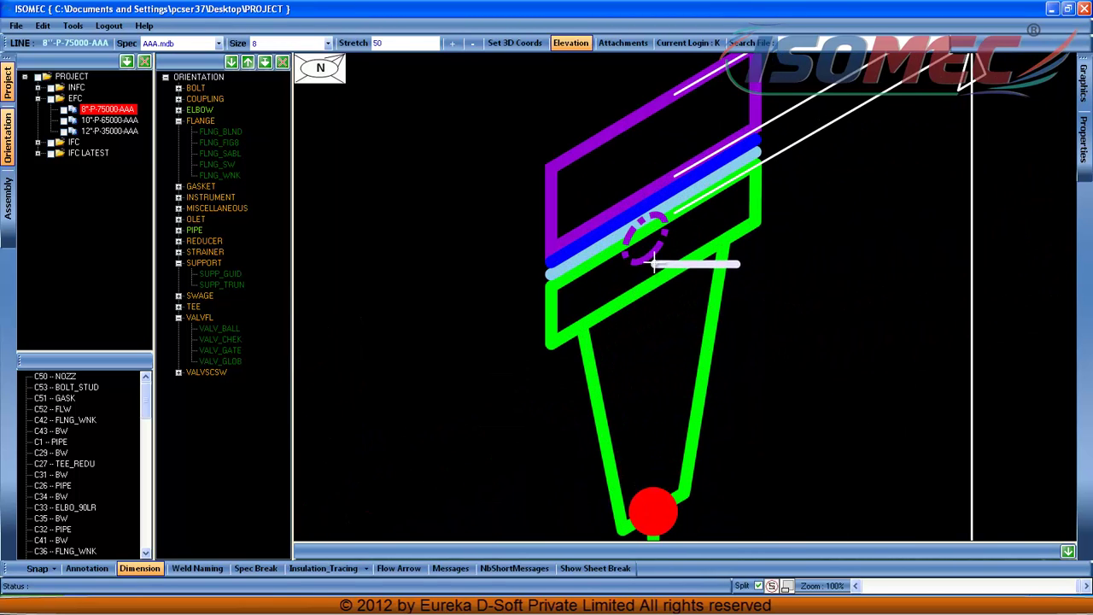
{"action": "left_click", "coordinate": [658, 225]}
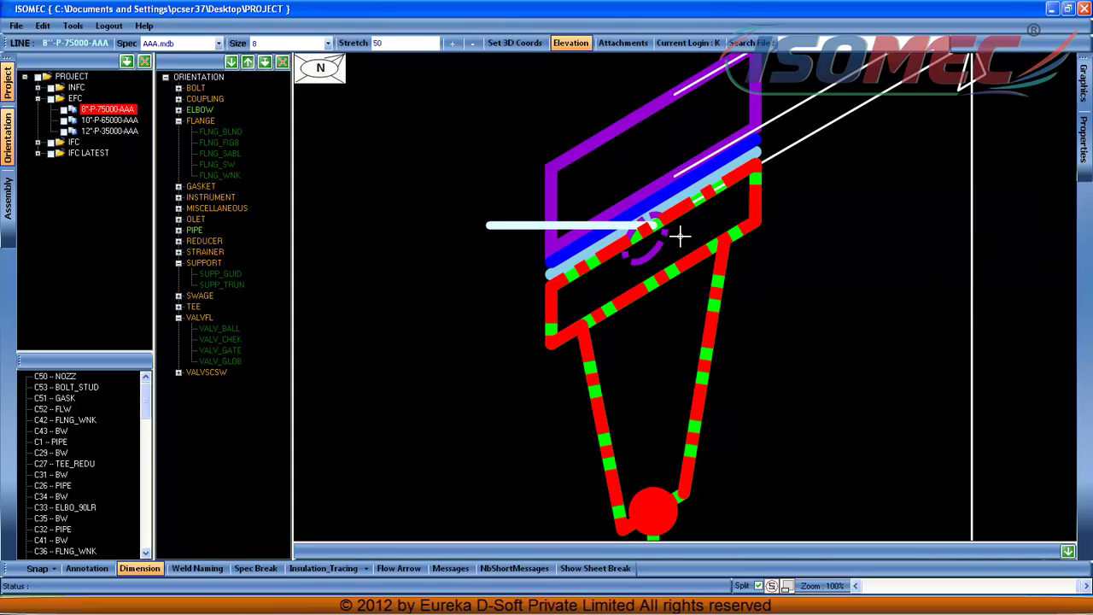
{"action": "left_click", "coordinate": [519, 225]}
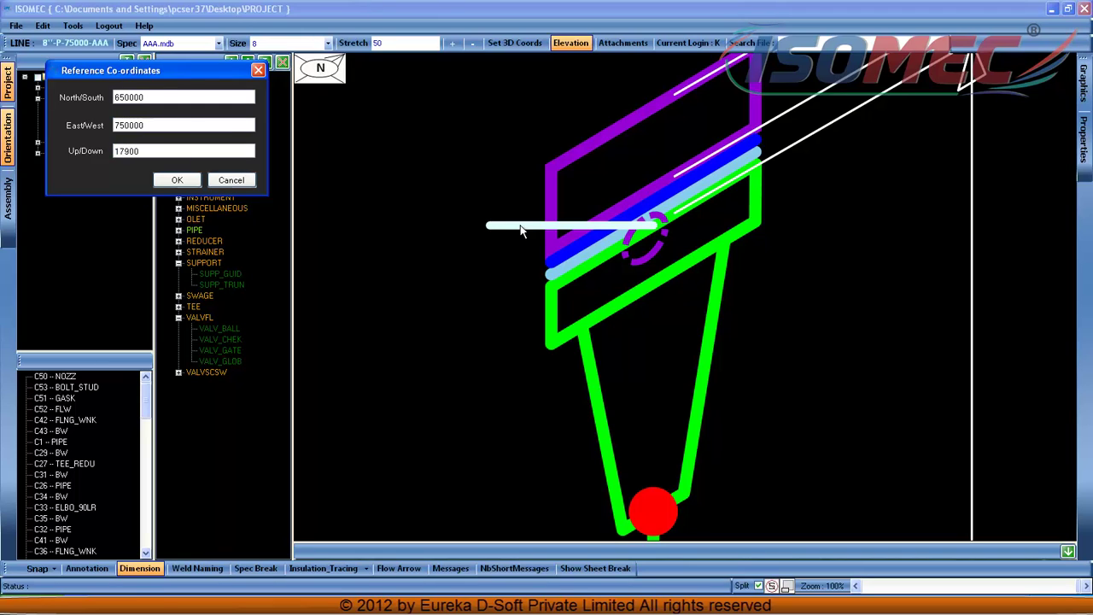
{"action": "key", "text": "Tab"}
{"action": "left_click", "coordinate": [177, 181]}
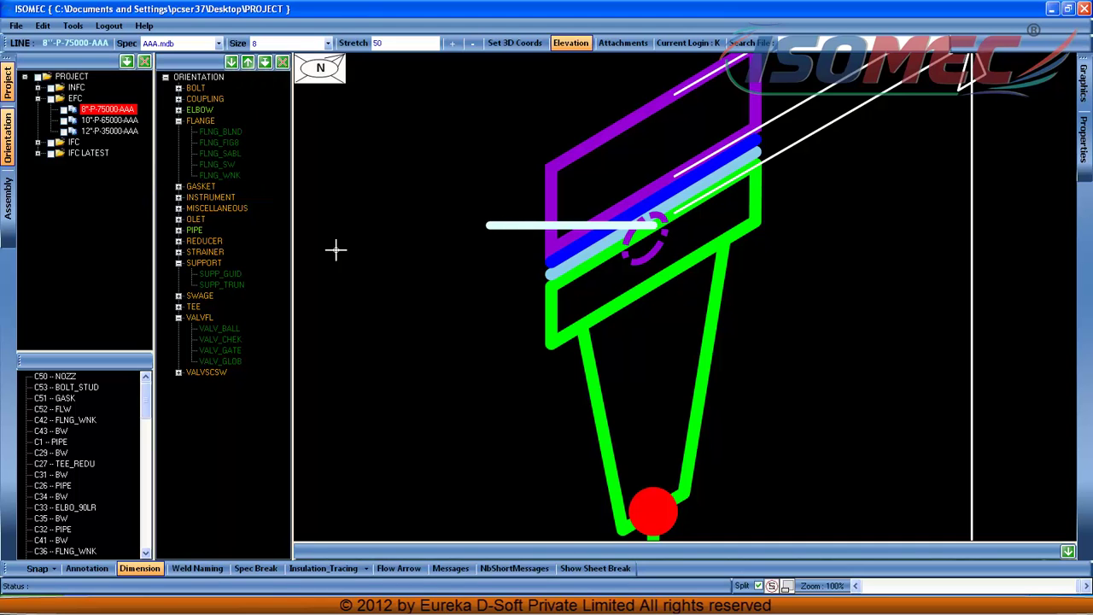
Generate the printable isometric drawing sheets for line 8"-P-75000-AAA.
{"action": "middle_click_drag", "start_coordinate": [595, 338], "coordinate": [722, 195]}
{"action": "scroll", "coordinate": [674, 274], "scroll_direction": "down", "scroll_amount": 3}
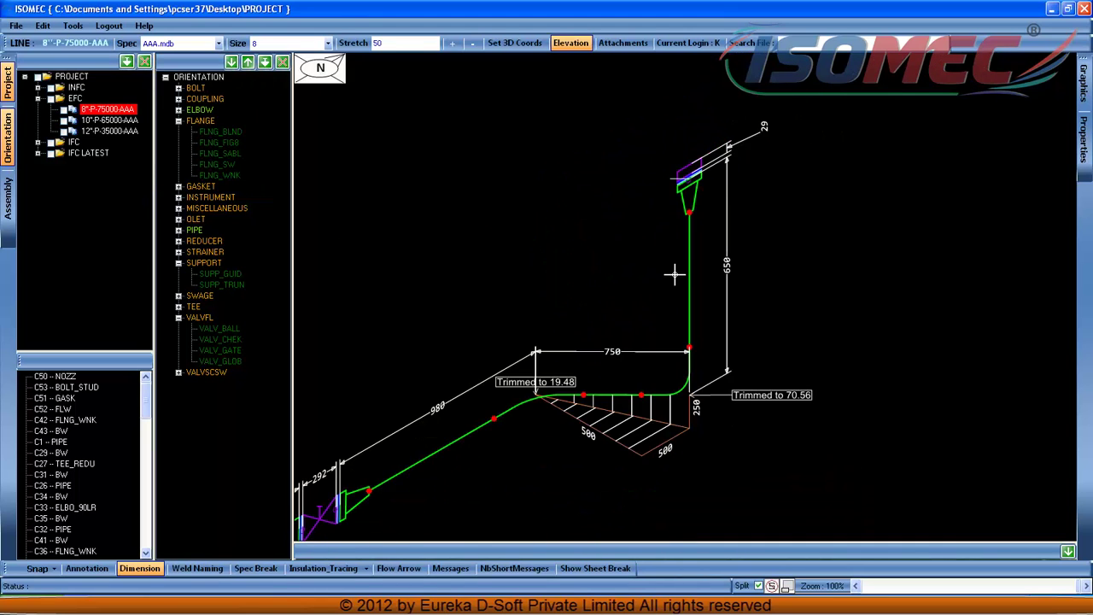
{"action": "middle_click_drag", "start_coordinate": [607, 347], "coordinate": [808, 188]}
{"action": "scroll", "coordinate": [812, 213], "scroll_direction": "down", "scroll_amount": 2}
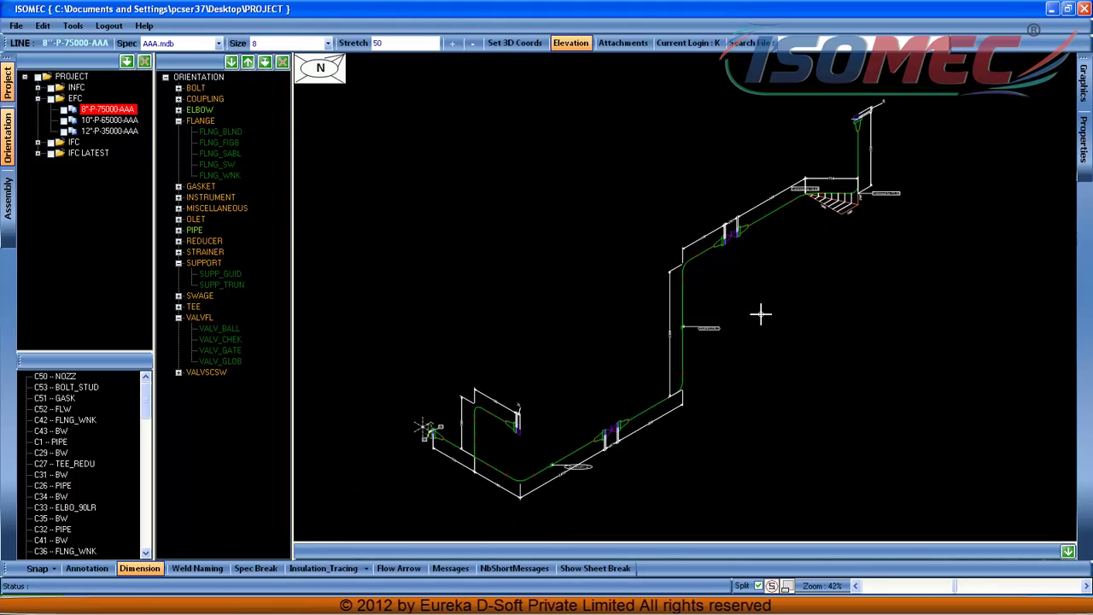
{"action": "left_click", "coordinate": [562, 43]}
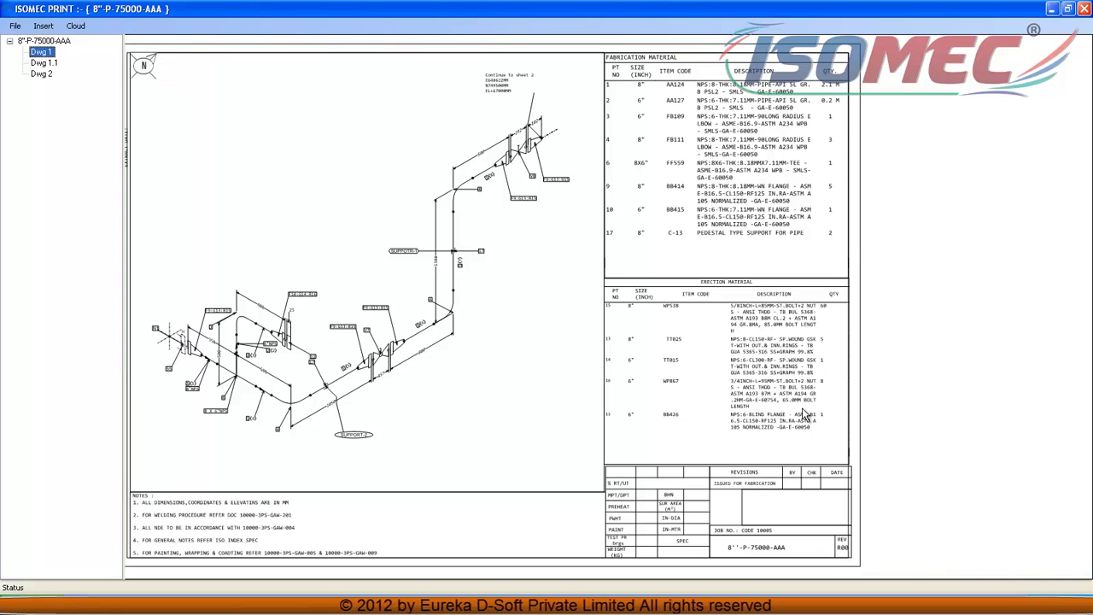
Examine the piping isometric on sheet Dwg 1, including its part numbers, dimensions and support labels.
{"action": "scroll", "coordinate": [176, 378], "scroll_direction": "up", "scroll_amount": 2}
{"action": "scroll", "coordinate": [176, 378], "scroll_direction": "up", "scroll_amount": 1}
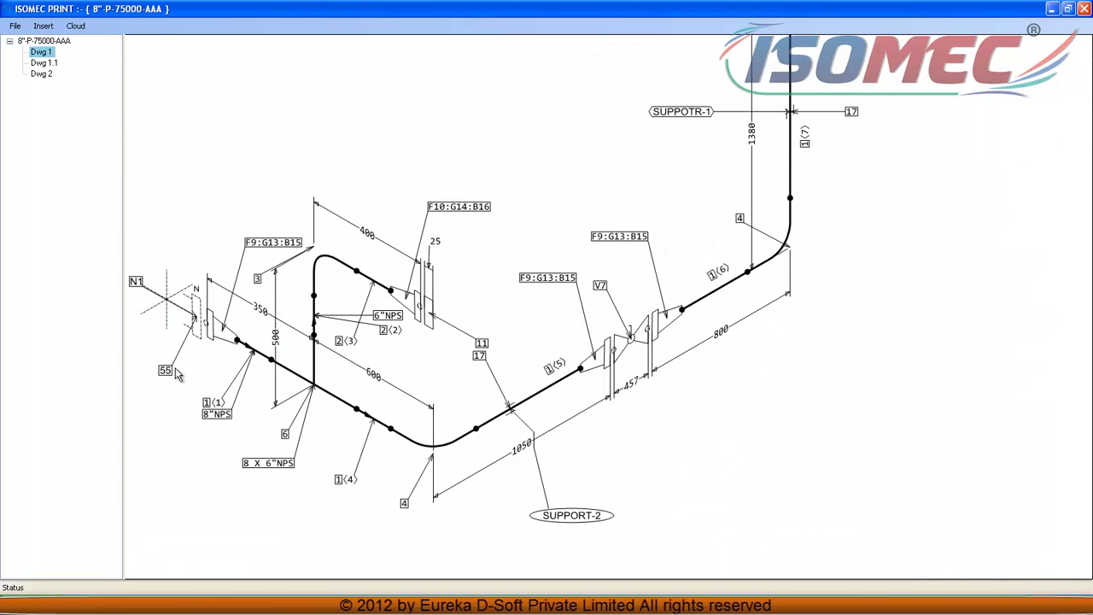
{"action": "scroll", "coordinate": [350, 432], "scroll_direction": "up", "scroll_amount": 1}
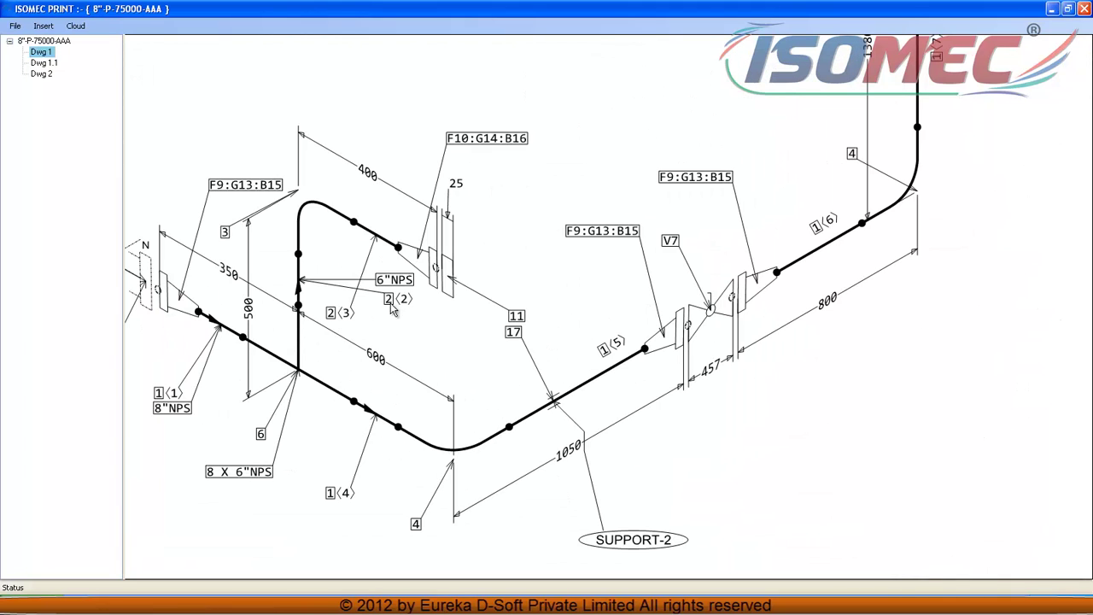
{"action": "scroll", "coordinate": [393, 307], "scroll_direction": "down", "scroll_amount": 3}
{"action": "scroll", "coordinate": [494, 346], "scroll_direction": "up", "scroll_amount": 1}
{"action": "scroll", "coordinate": [493, 284], "scroll_direction": "up", "scroll_amount": 1}
{"action": "scroll", "coordinate": [493, 284], "scroll_direction": "up", "scroll_amount": 1}
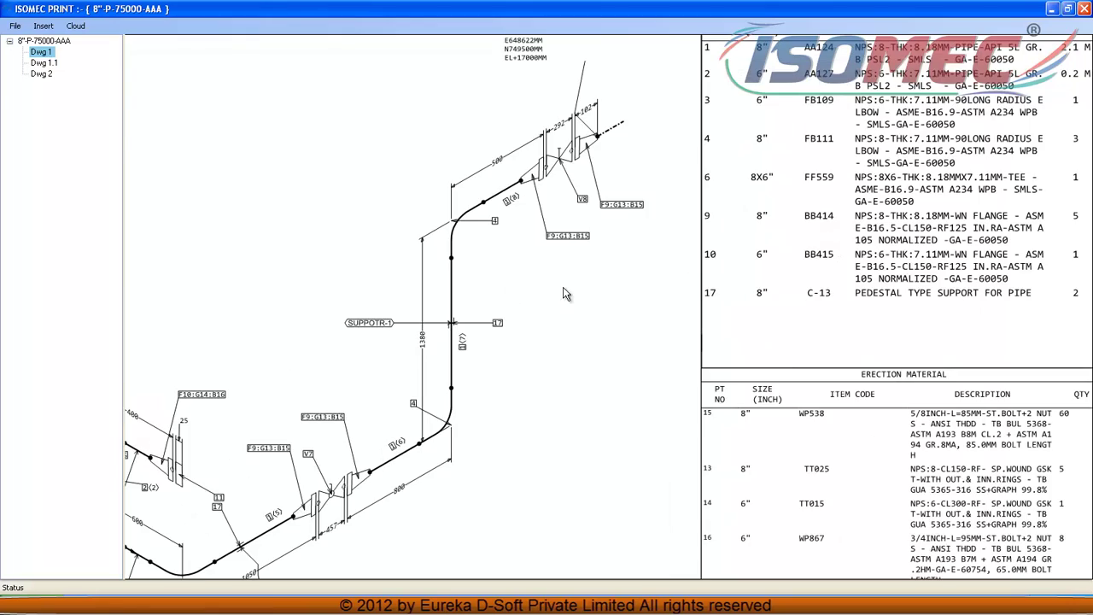
Read through the fabrication and erection material lists and the title block on sheet Dwg 1.
{"action": "scroll", "coordinate": [532, 334], "scroll_direction": "up", "scroll_amount": 1}
{"action": "left_click_drag", "start_coordinate": [866, 409], "coordinate": [723, 413]}
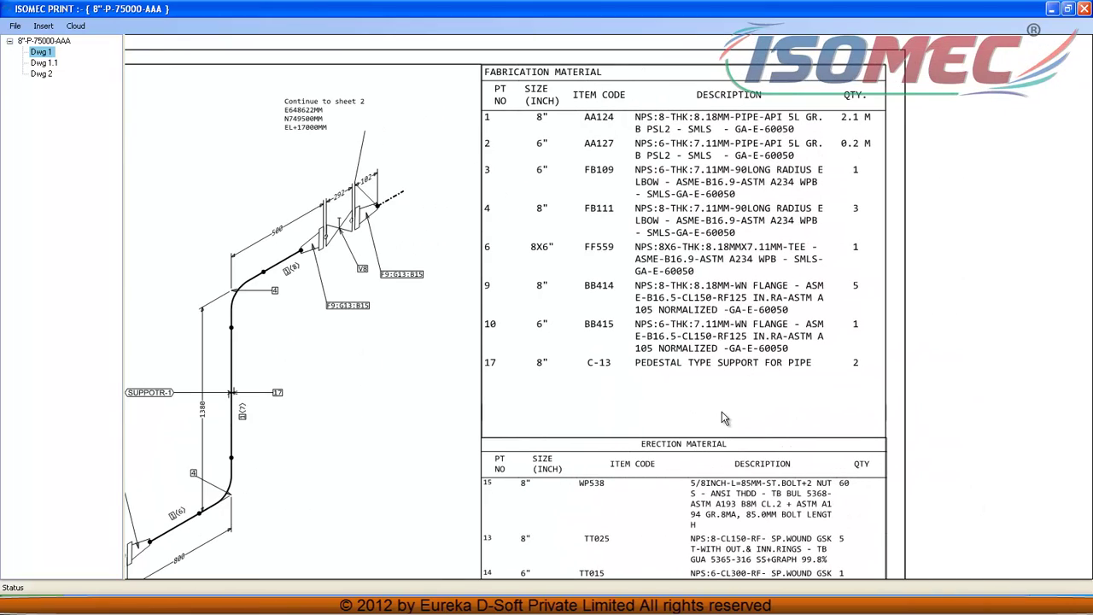
{"action": "left_click_drag", "start_coordinate": [740, 518], "coordinate": [731, 241]}
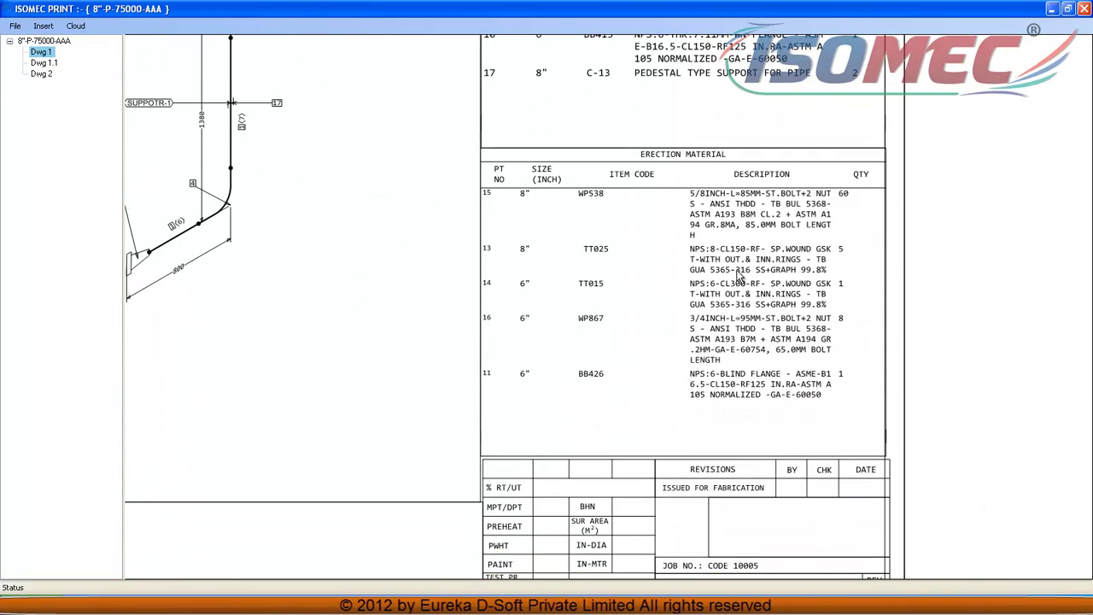
{"action": "left_click_drag", "start_coordinate": [638, 464], "coordinate": [664, 331]}
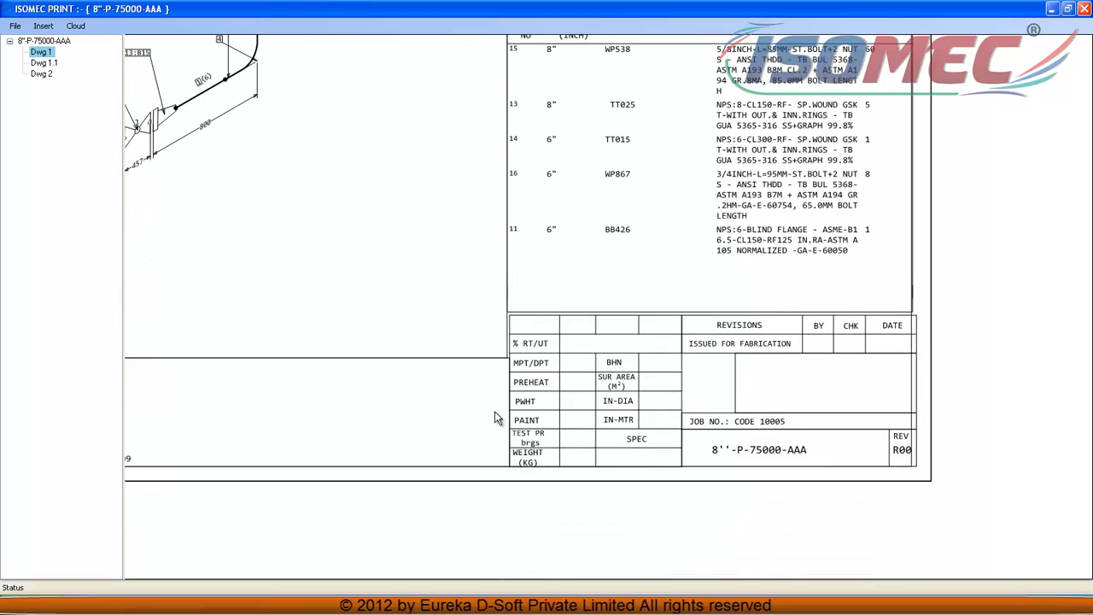
{"action": "mouse_move", "coordinate": [497, 404]}
{"action": "left_mouse_down"}
{"action": "mouse_move", "coordinate": [849, 300]}
{"action": "mouse_move", "coordinate": [1006, 268]}
{"action": "left_mouse_up"}
{"action": "scroll", "coordinate": [603, 271], "scroll_direction": "down", "scroll_amount": 4}
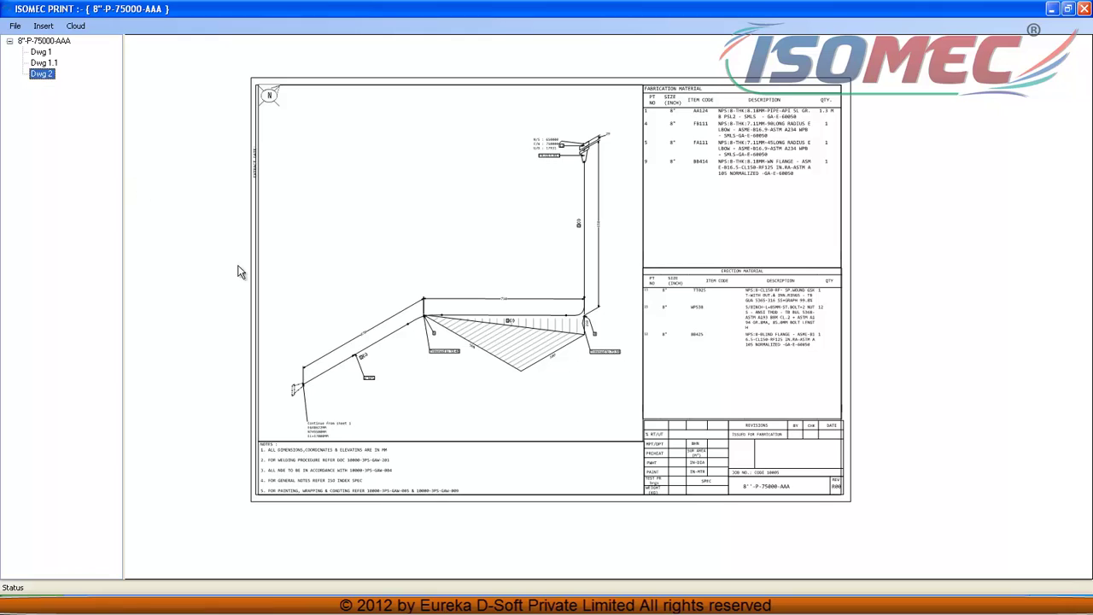
Examine the skewed leg, final riser and material lists on sheet Dwg 2, and close the print view.
{"action": "scroll", "coordinate": [349, 401], "scroll_direction": "up", "scroll_amount": 2}
{"action": "middle_click_drag", "start_coordinate": [739, 348], "coordinate": [472, 432]}
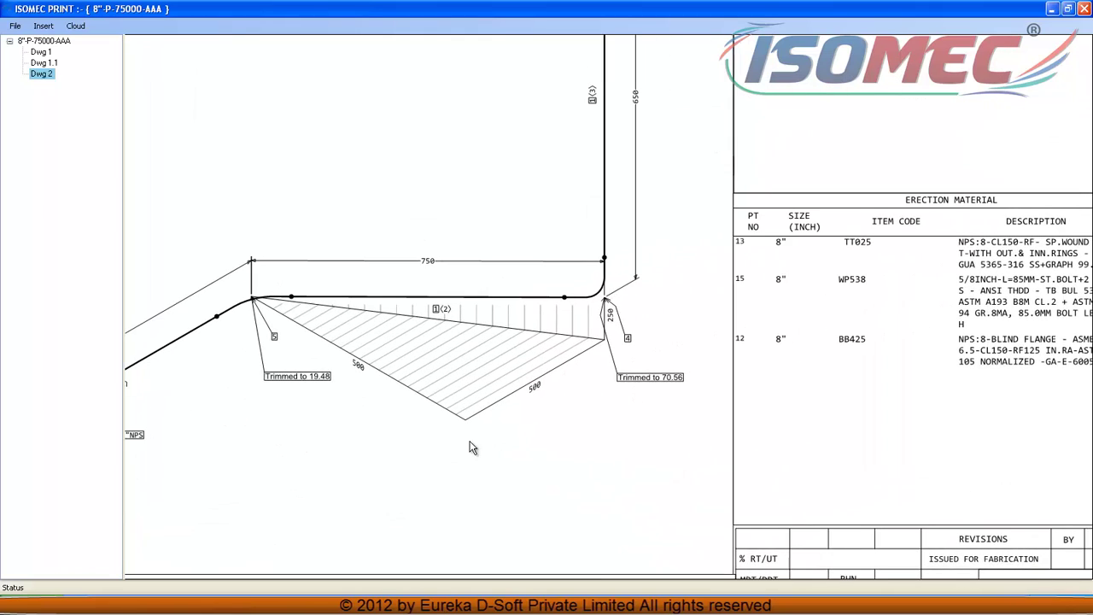
{"action": "mouse_move", "coordinate": [648, 164]}
{"action": "middle_mouse_down"}
{"action": "mouse_move", "coordinate": [568, 364]}
{"action": "mouse_move", "coordinate": [535, 504]}
{"action": "middle_mouse_up"}
{"action": "middle_click_drag", "start_coordinate": [806, 445], "coordinate": [775, 245]}
{"action": "scroll", "coordinate": [791, 329], "scroll_direction": "down", "scroll_amount": 2}
{"action": "mouse_move", "coordinate": [588, 428]}
{"action": "middle_mouse_down"}
{"action": "mouse_move", "coordinate": [776, 338]}
{"action": "mouse_move", "coordinate": [762, 354]}
{"action": "mouse_move", "coordinate": [649, 344]}
{"action": "middle_mouse_up"}
{"action": "scroll", "coordinate": [775, 342], "scroll_direction": "down", "scroll_amount": 2}
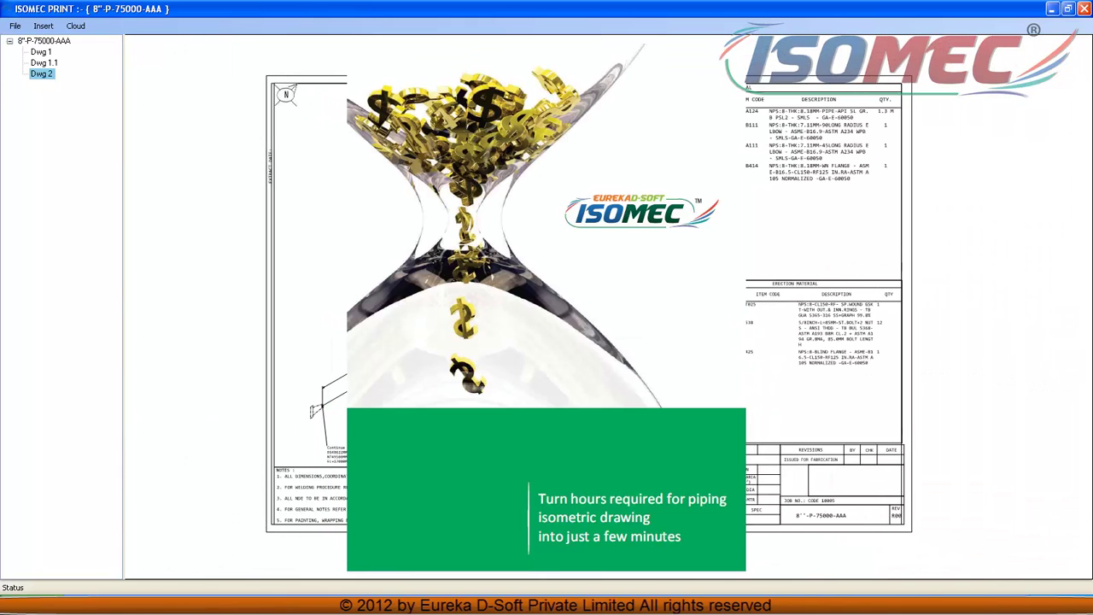
{"action": "left_click", "coordinate": [1084, 9]}
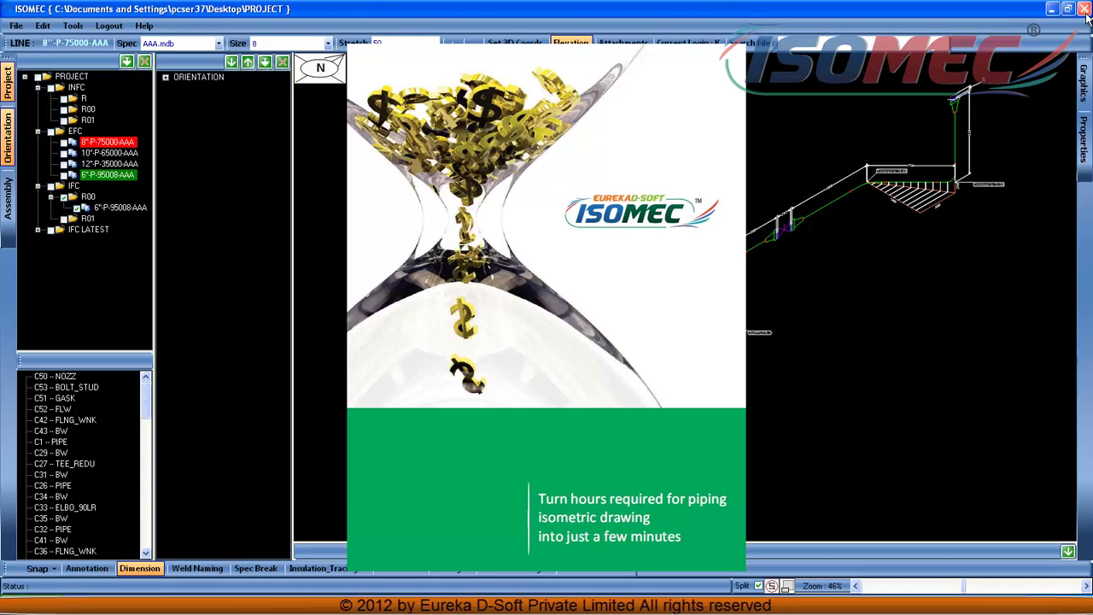